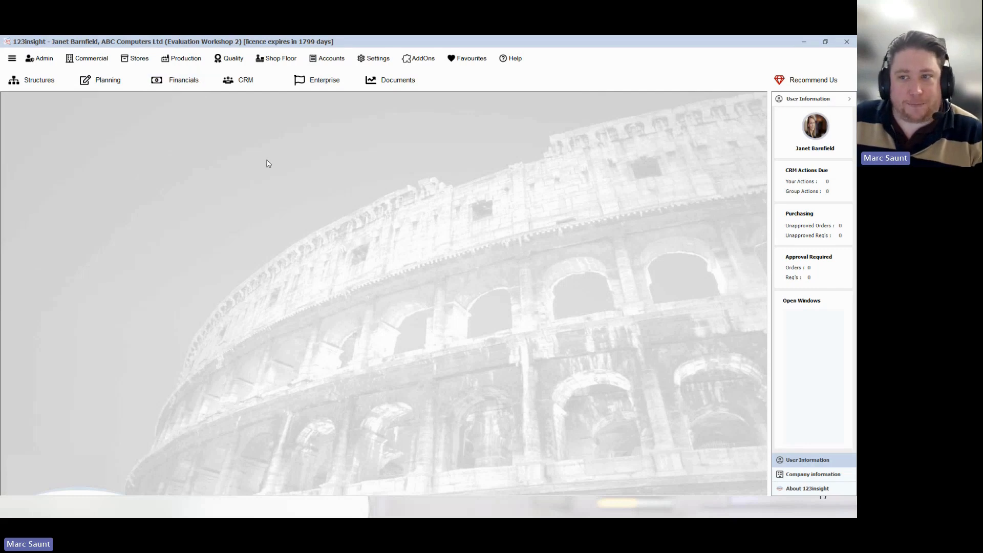
Step: Collapse the user information pane and load the structure of Lever Assembly part 566/2553 in the Structures window
click(849, 101)
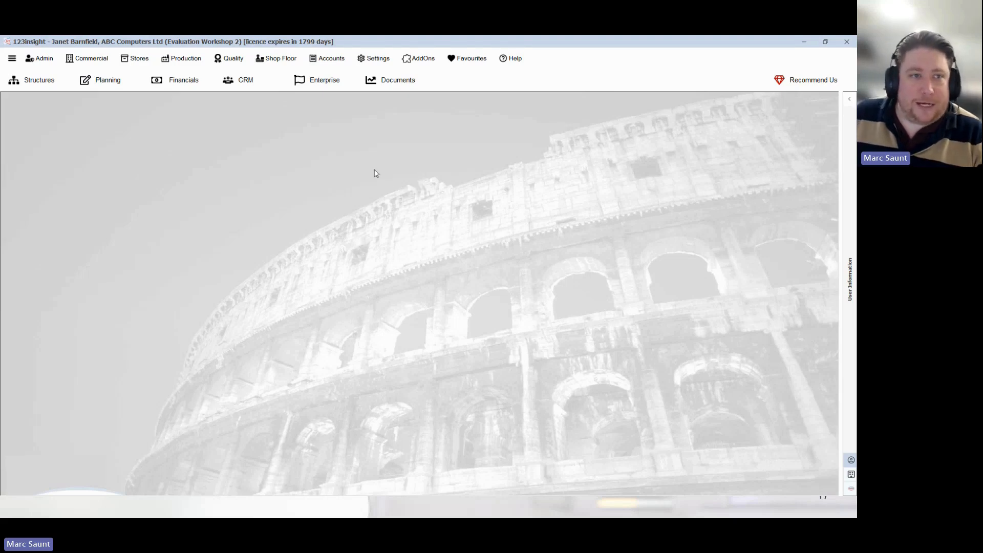
click(40, 83)
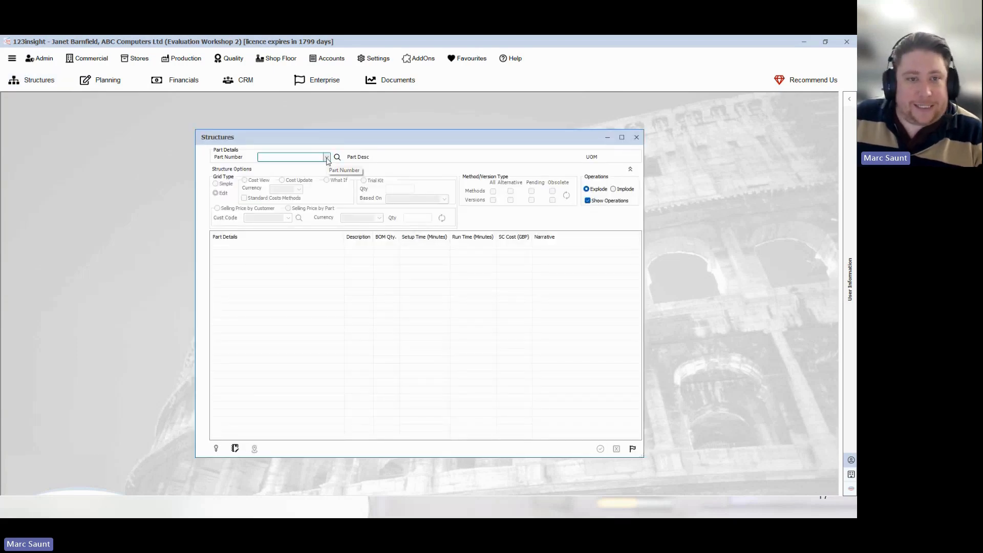
click(326, 158)
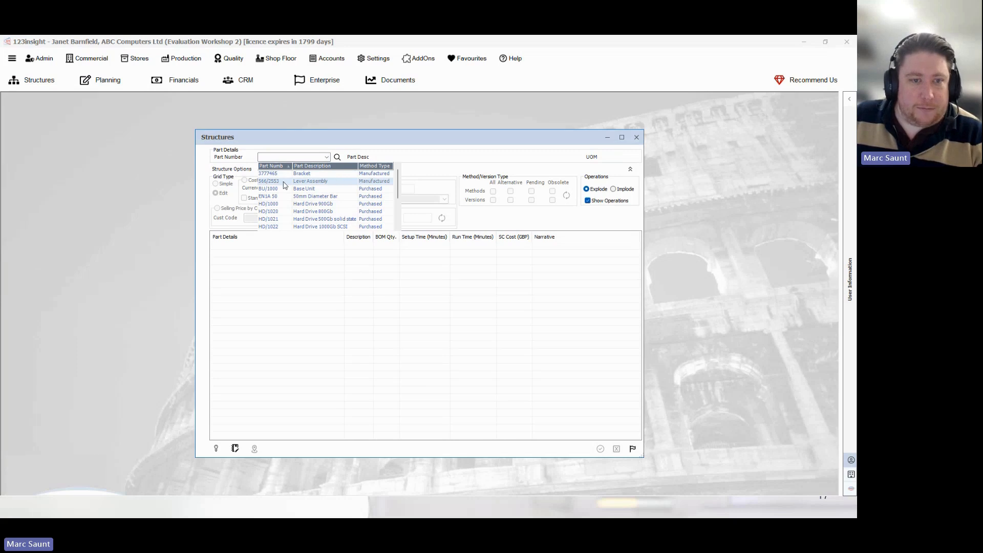
click(334, 186)
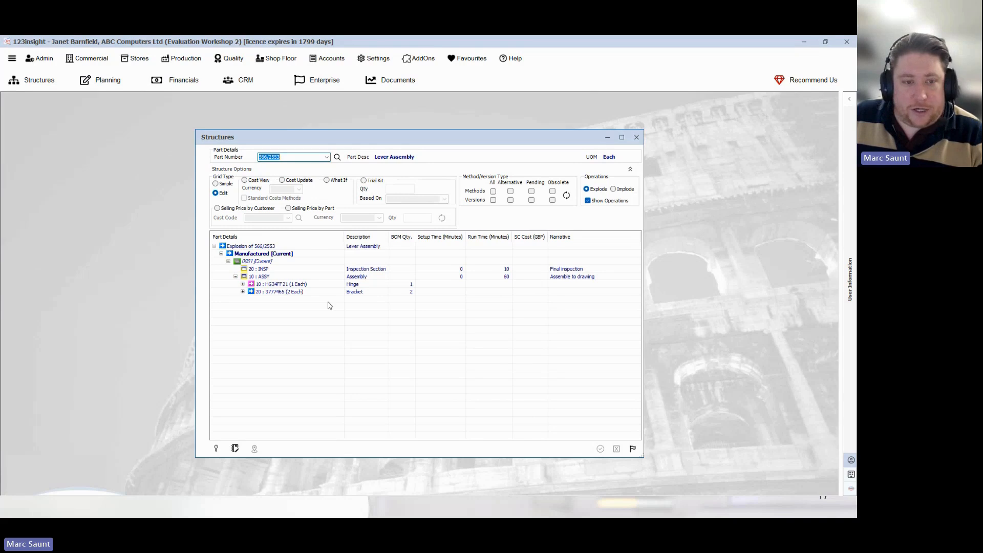
Step: Inspect the hinge and bracket components of the lever assembly and consult the key explaining the structure icons
click(290, 293)
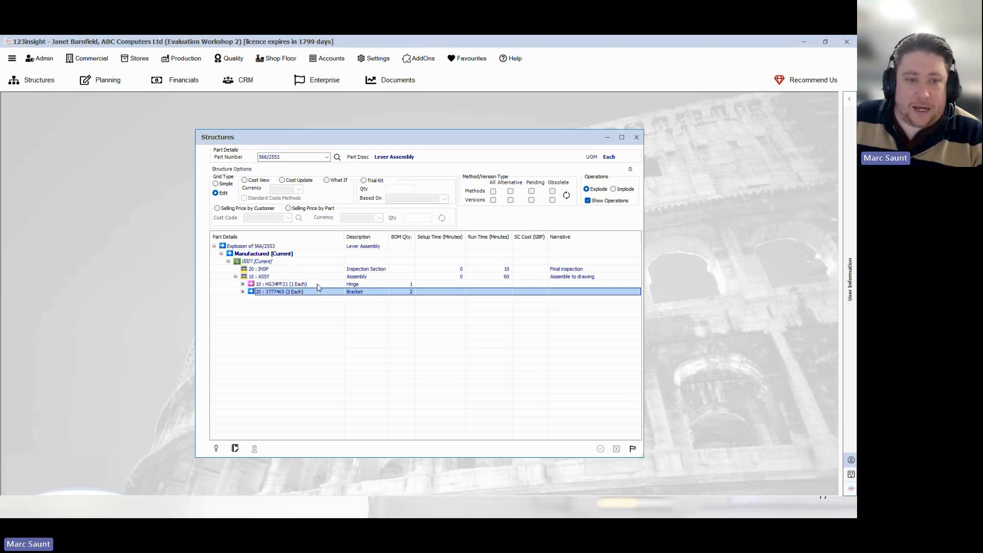
click(308, 284)
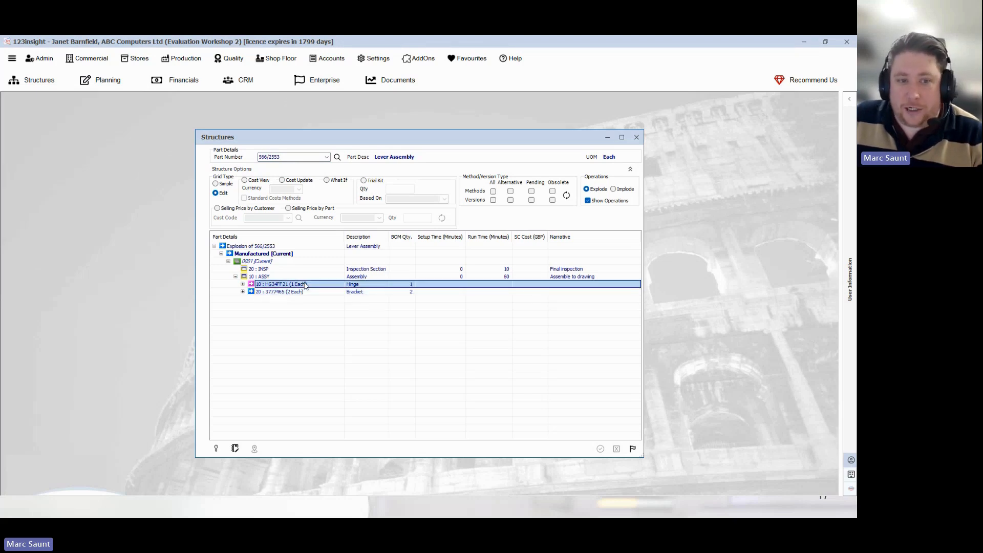
click(259, 292)
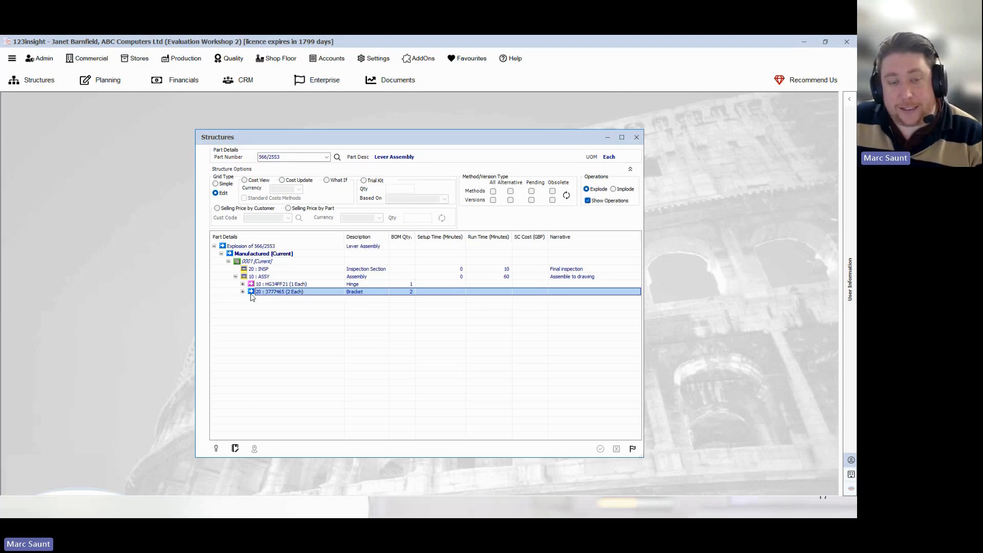
click(216, 449)
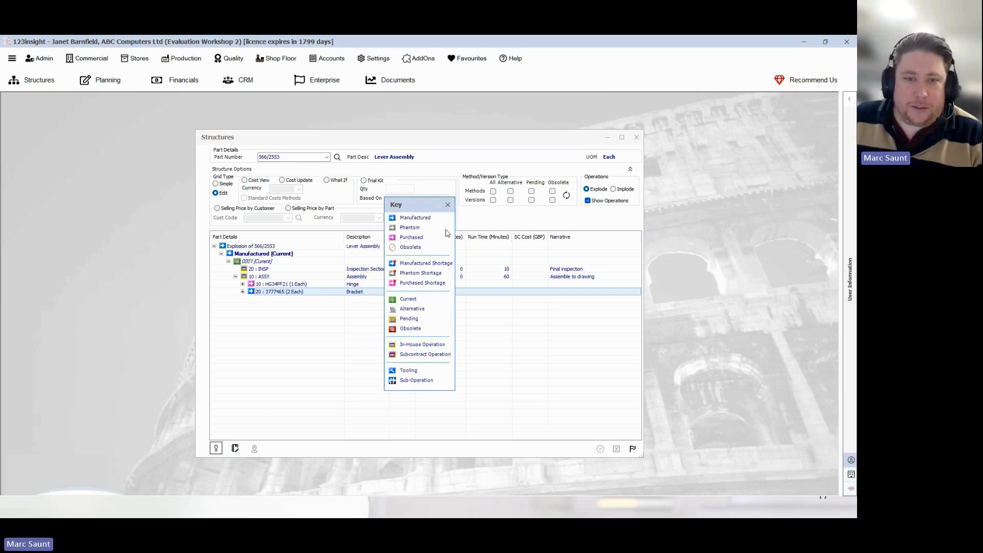
click(448, 208)
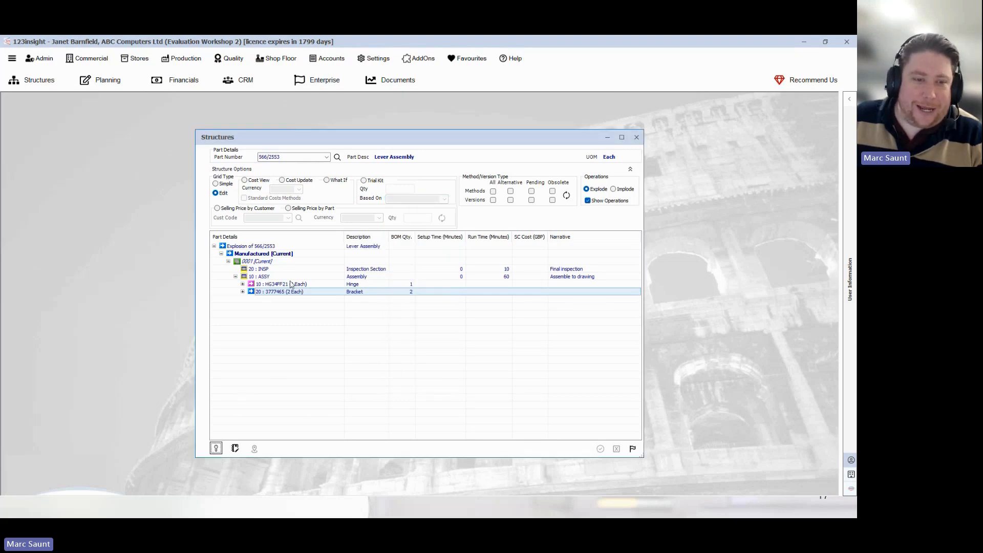
Step: Expand bracket 3777465, widen the part details column, and review its bar material and operations from milling to final inspection
click(243, 292)
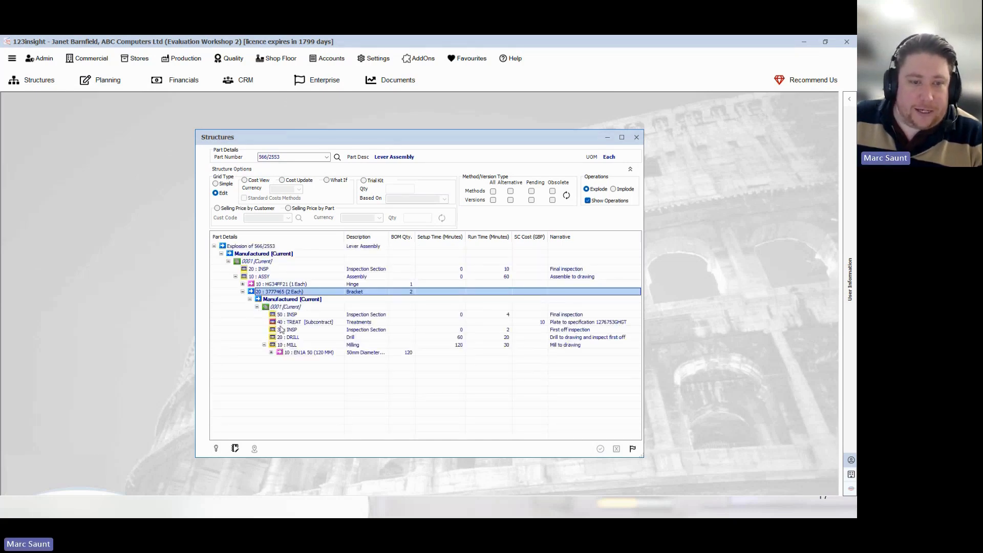
drag(344, 237, 352, 237)
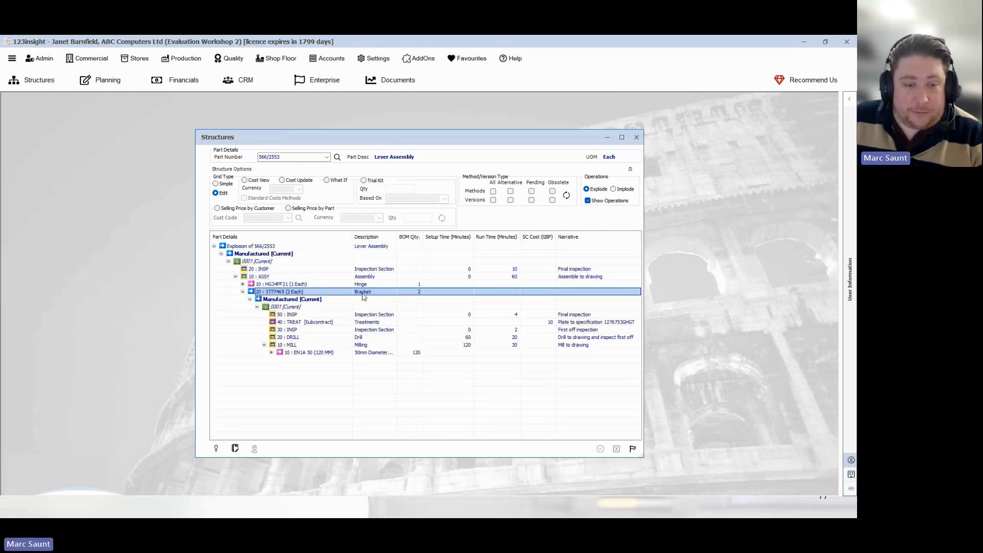
click(301, 353)
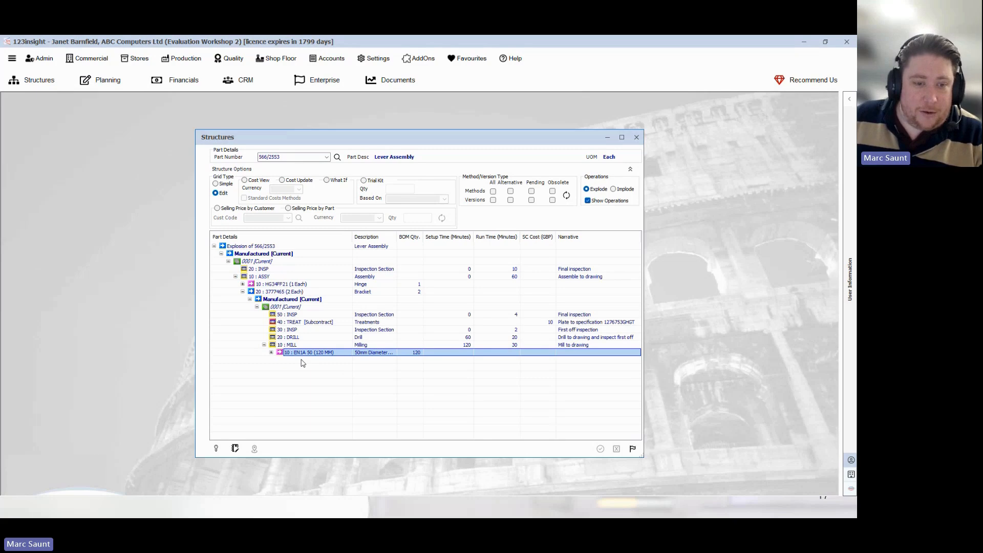
key(Up)
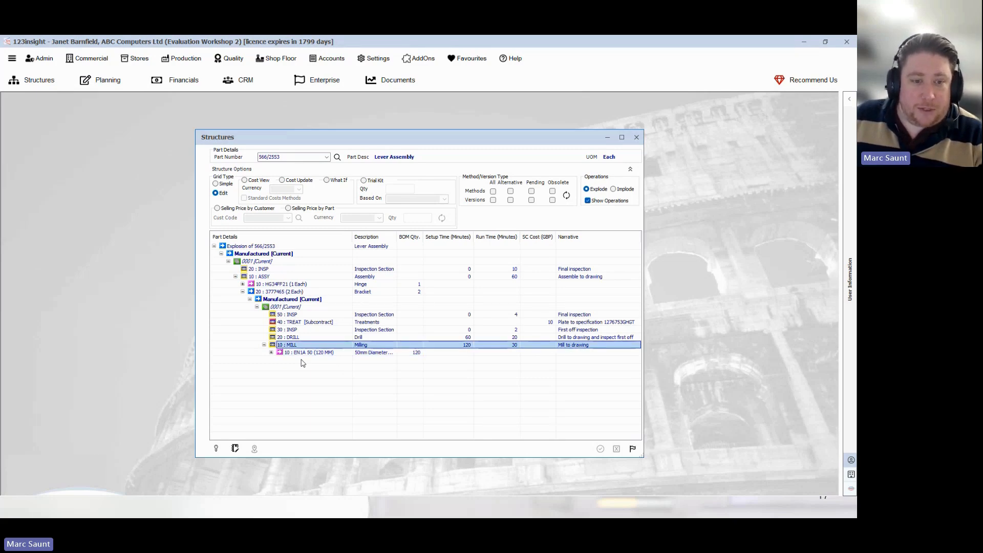
key(Up)
key(Up)
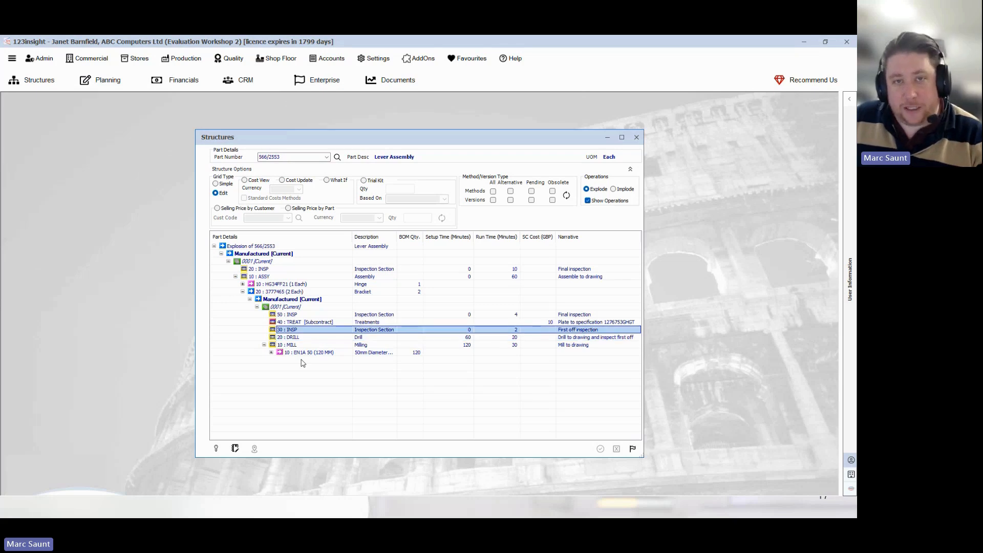
key(Up)
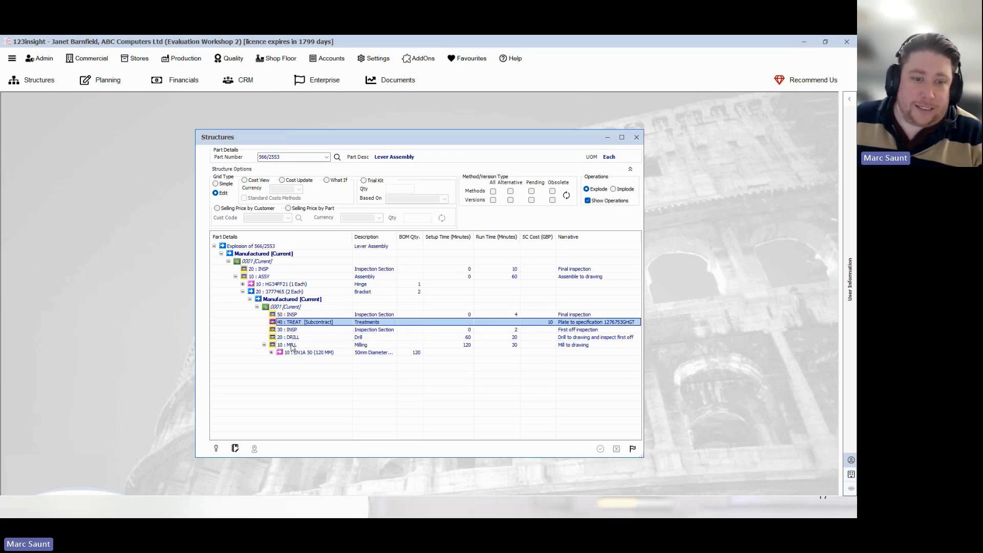
click(294, 315)
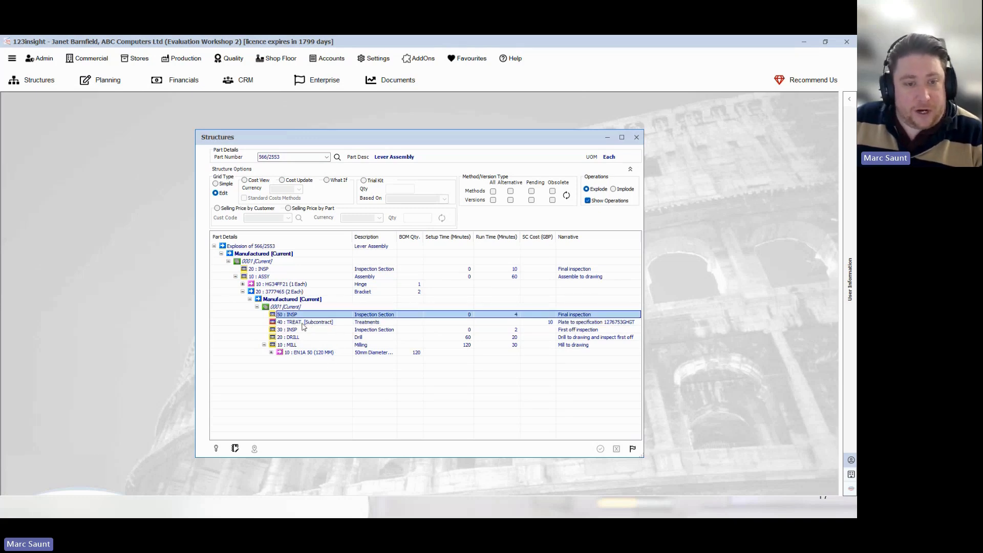
Step: Trace the lever assembly upward from the bracket and hinge through the assembly operation to the top-level part
click(290, 293)
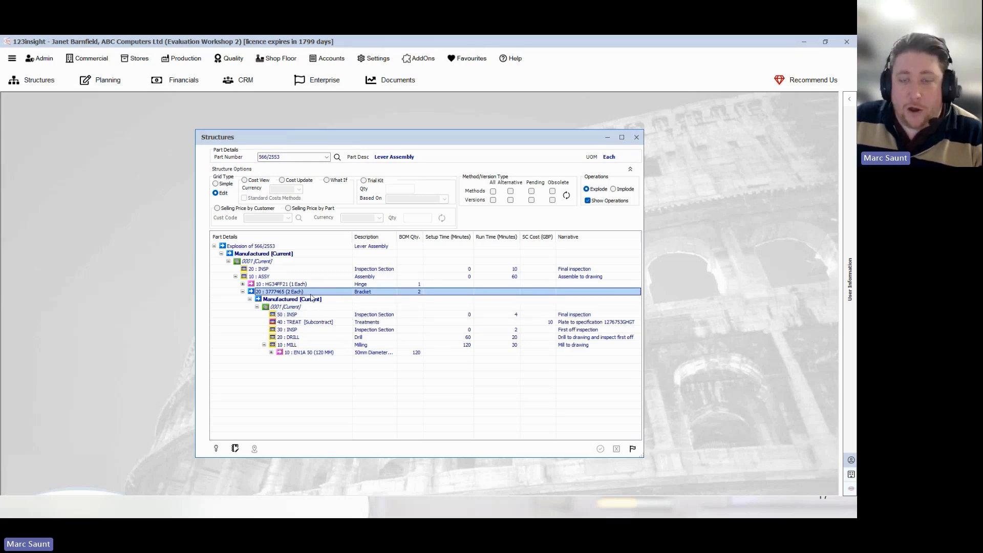
click(296, 285)
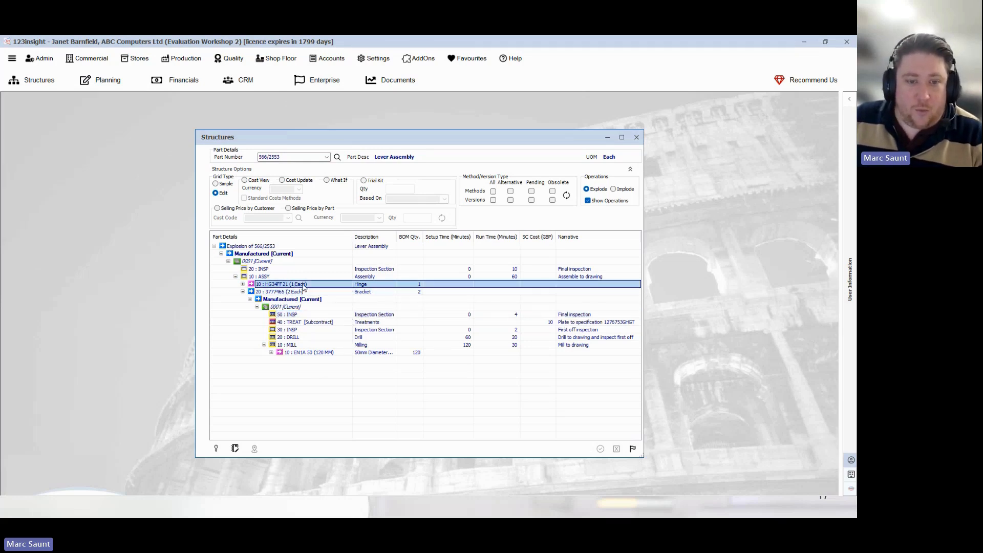
click(272, 277)
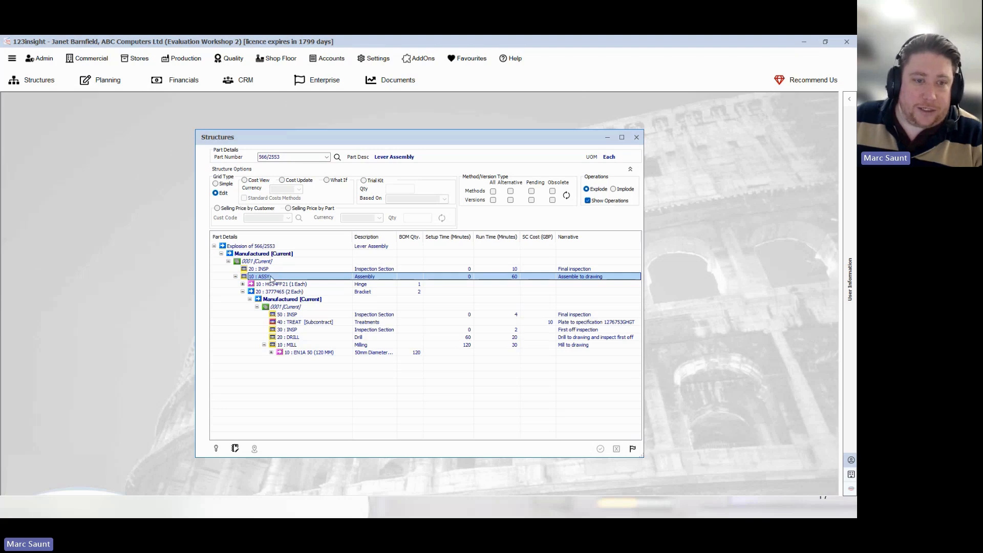
click(270, 247)
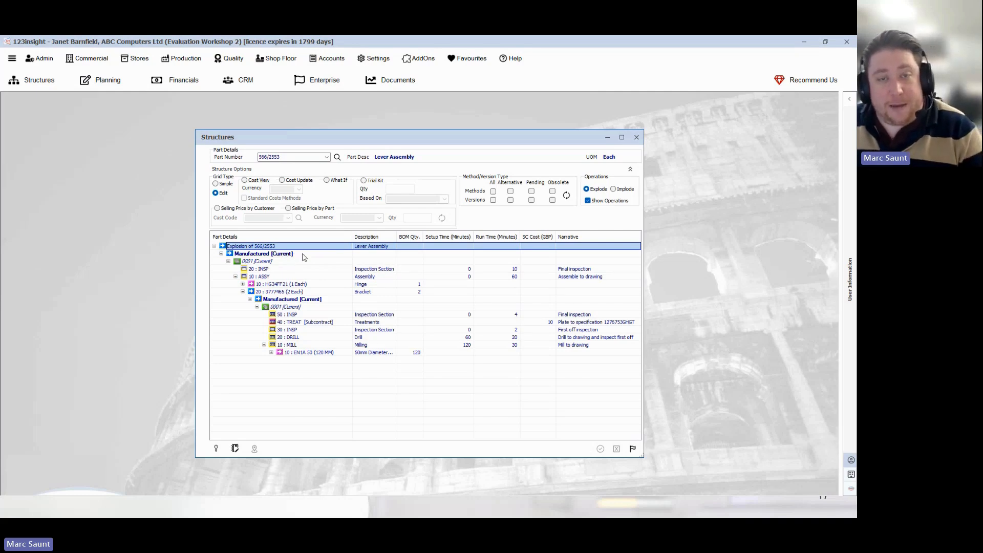
Step: Start a new part numbered PC/1000 from the Structures window and set its method type to Manufactured
click(289, 157)
text(PC/1)
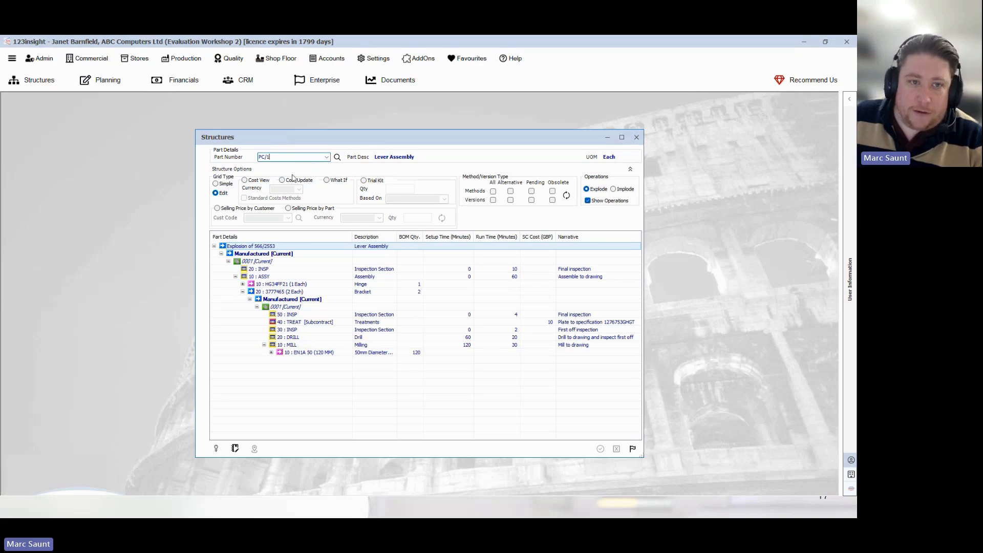
text(000)
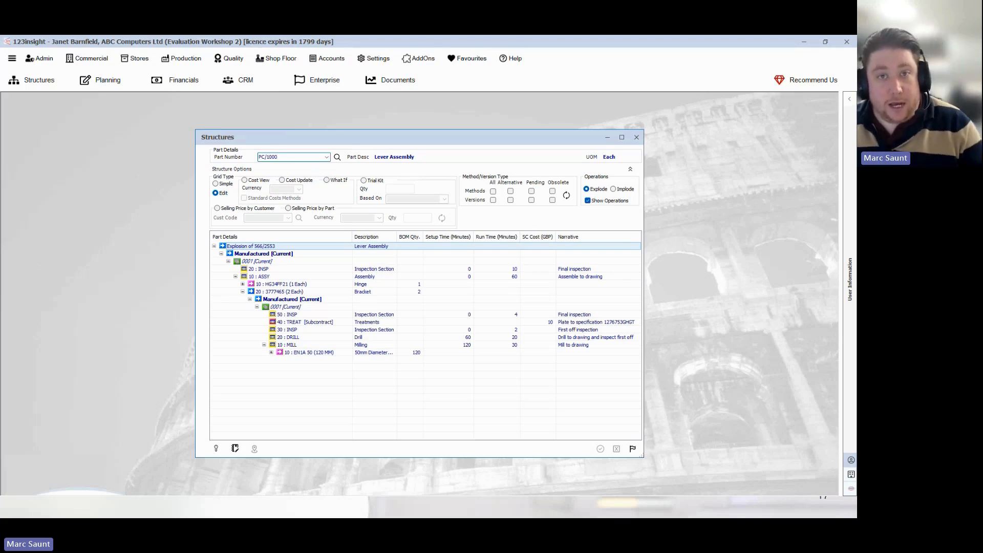
key(Tab)
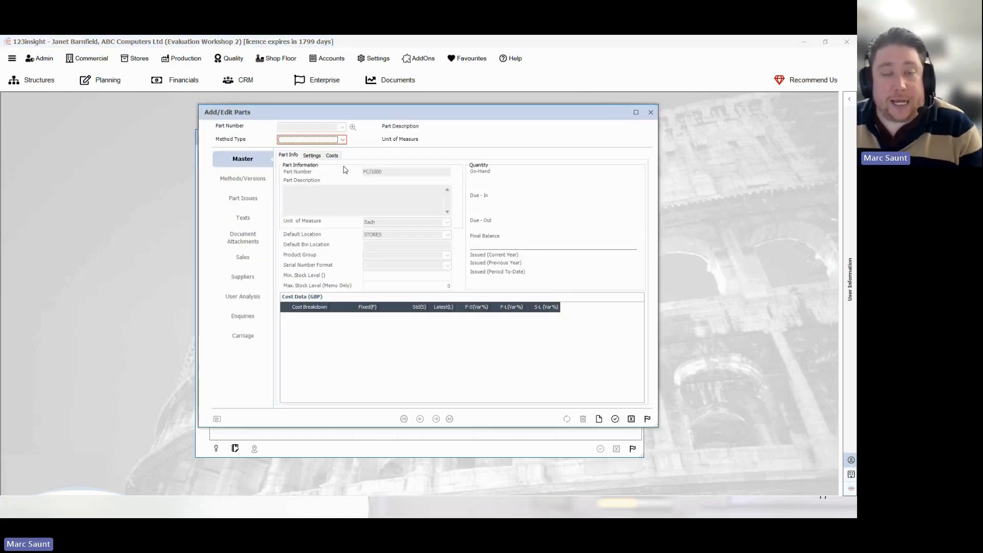
click(343, 140)
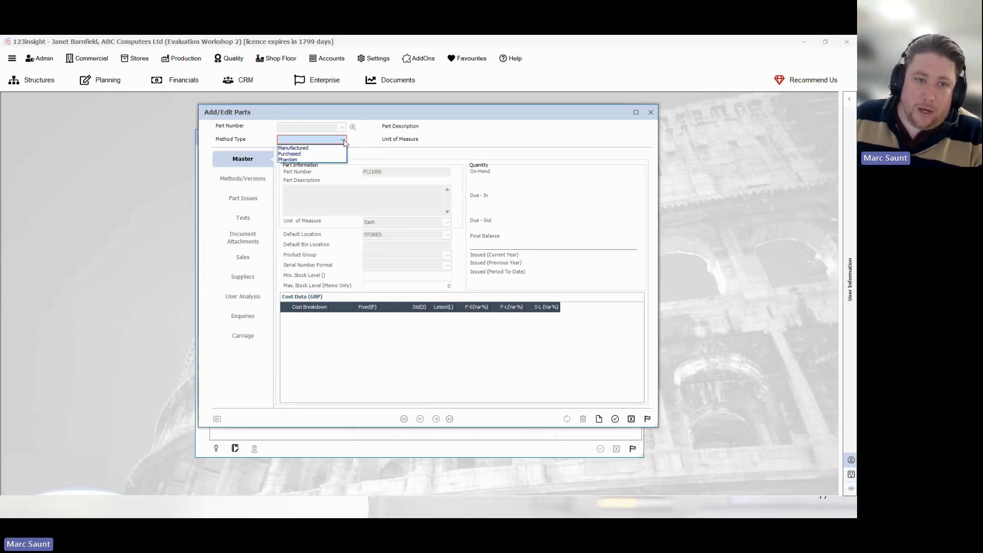
click(313, 149)
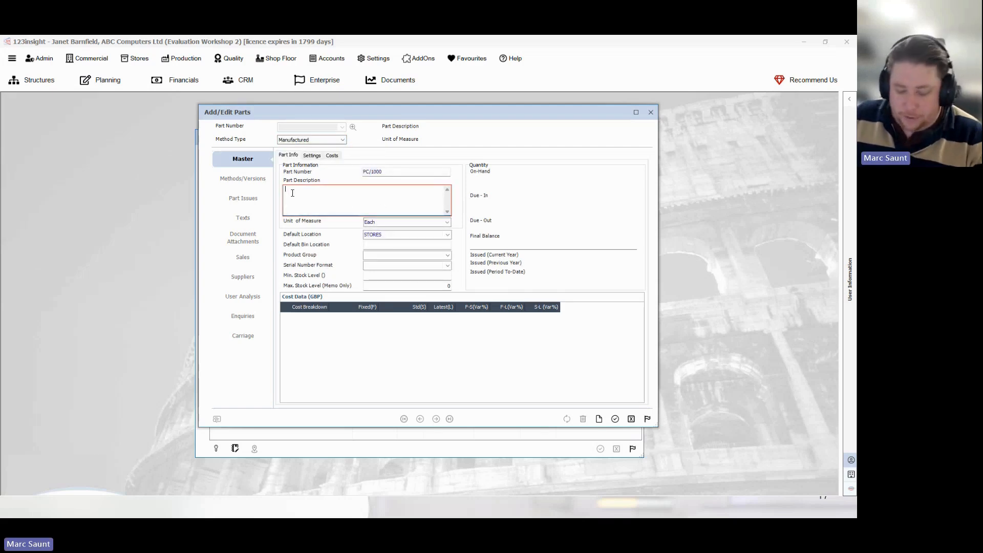
Step: Describe the new part as "Basic PC" and check the unit of measure options, keeping Each
text(Basic)
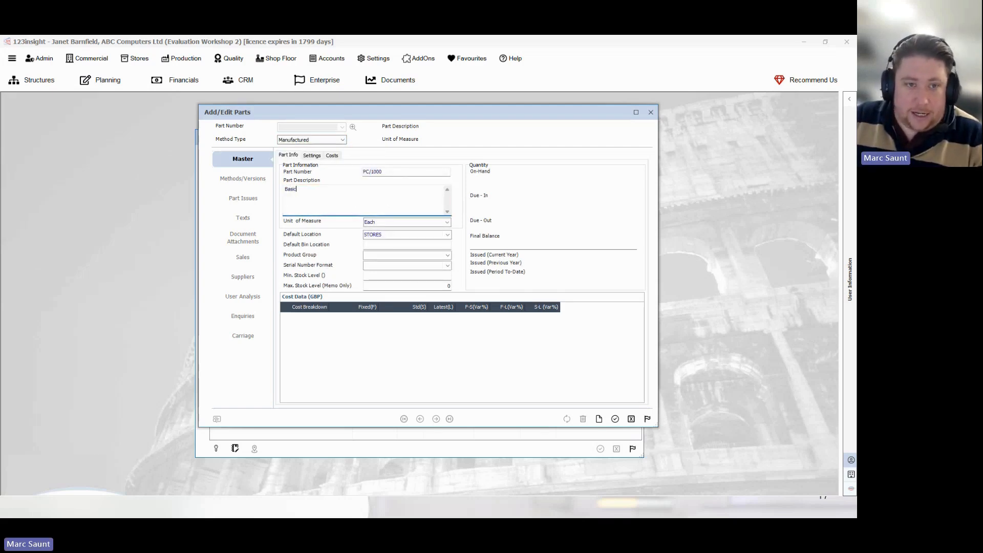
text( PC)
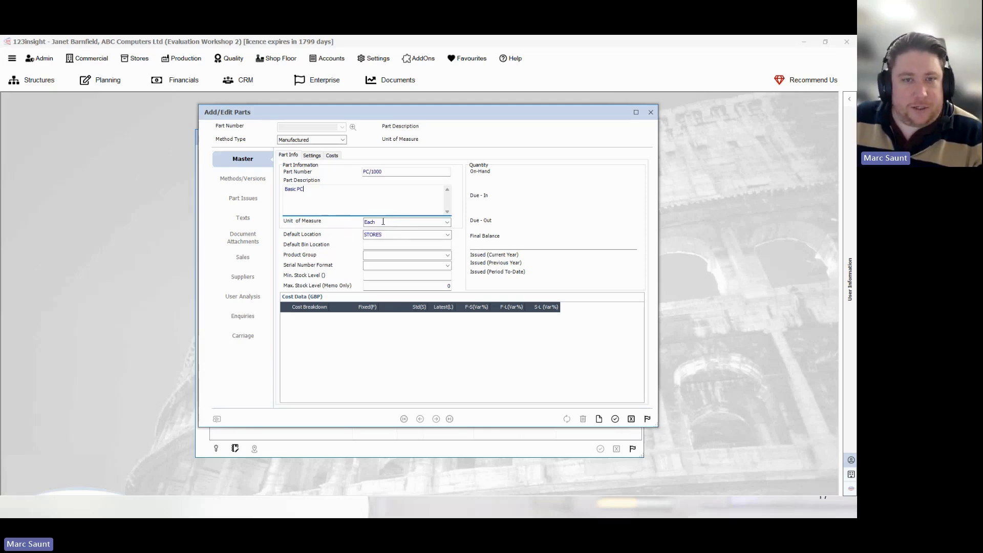
click(447, 222)
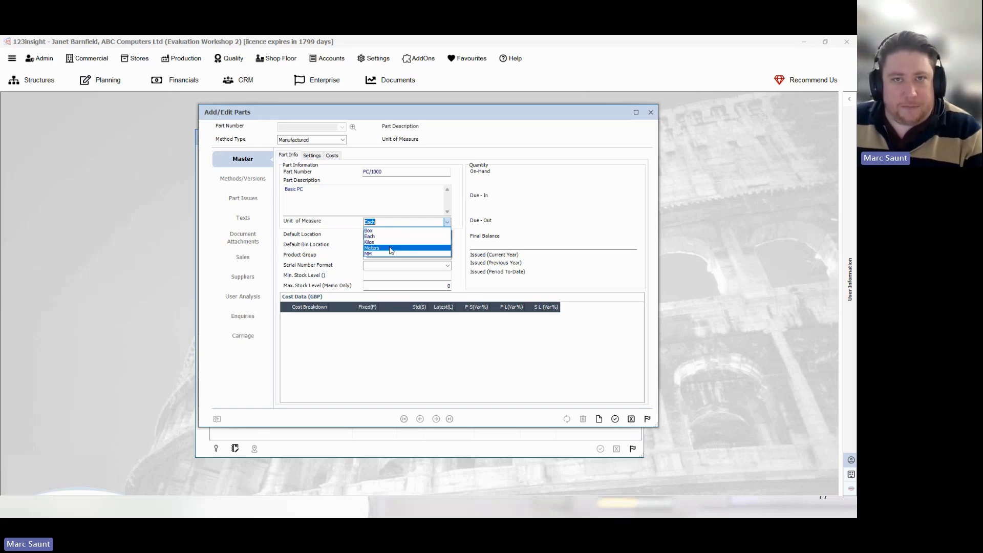
click(337, 234)
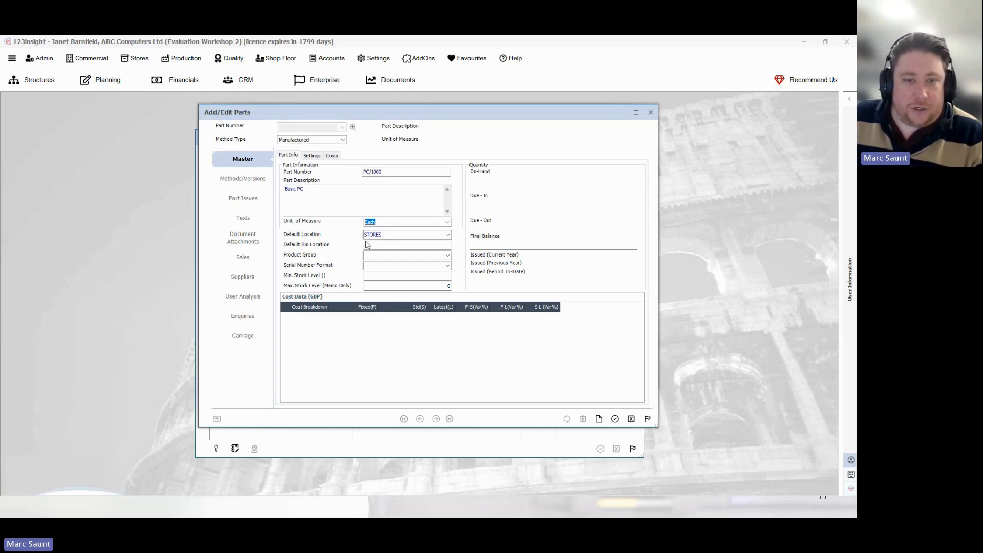
Step: Set the part's serial number format to Desktop PC, save the part and return to its structure
click(447, 267)
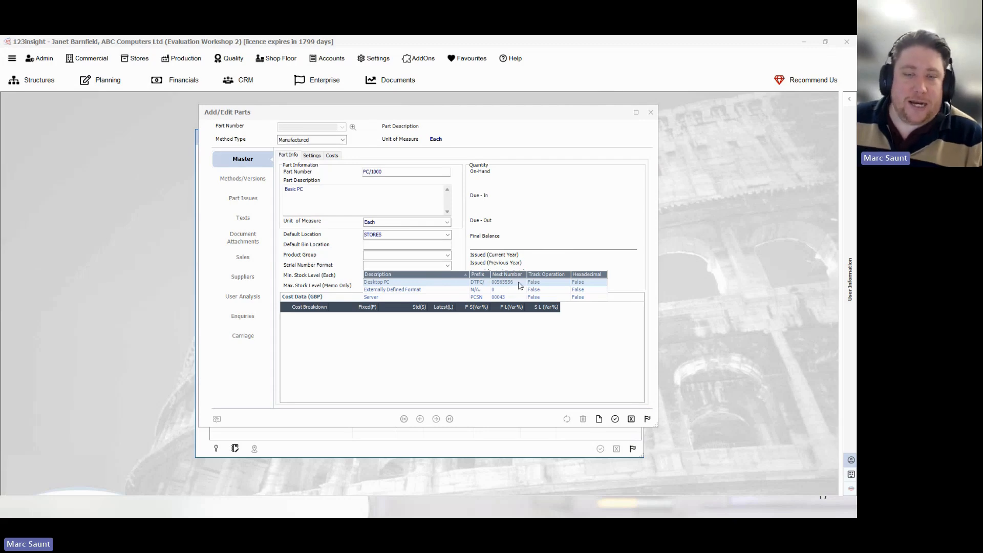
click(405, 285)
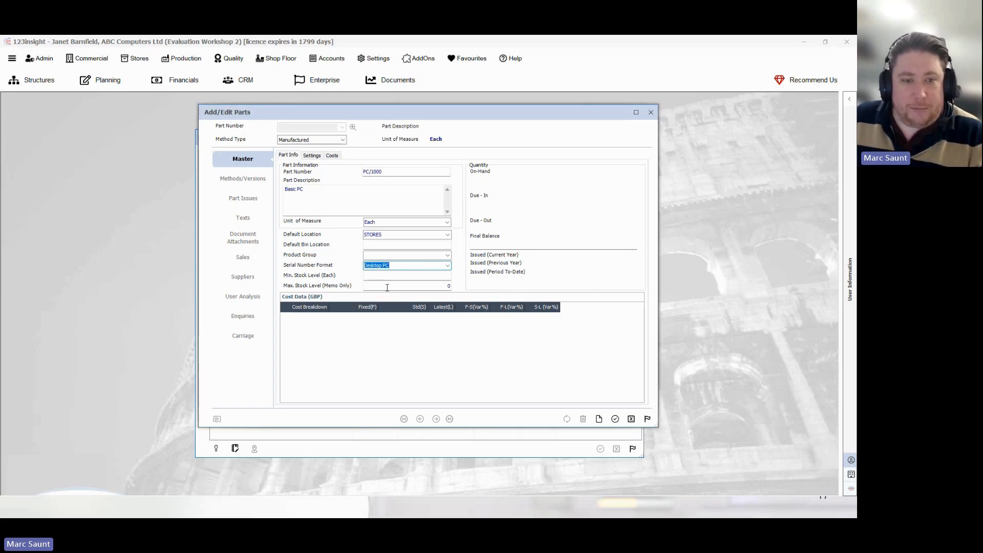
click(614, 418)
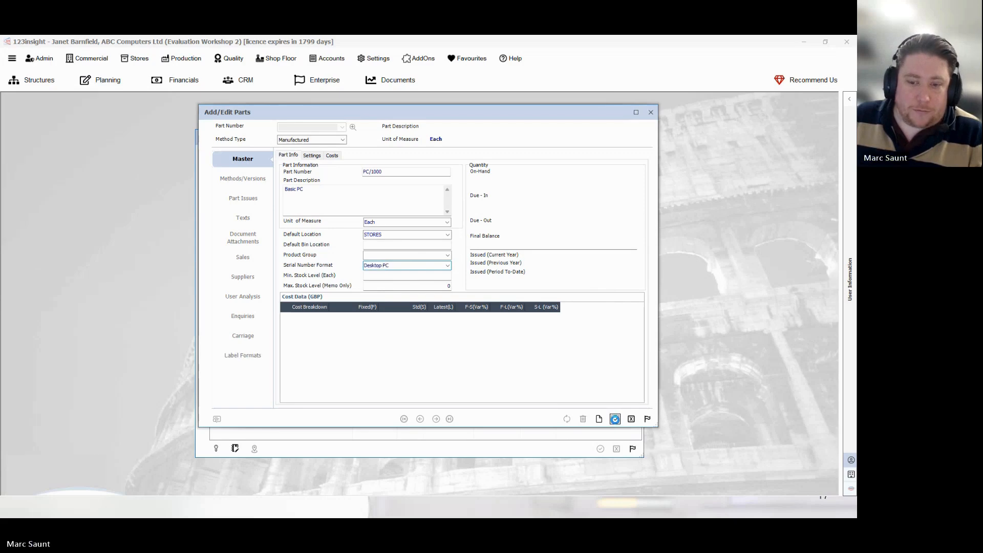
click(647, 419)
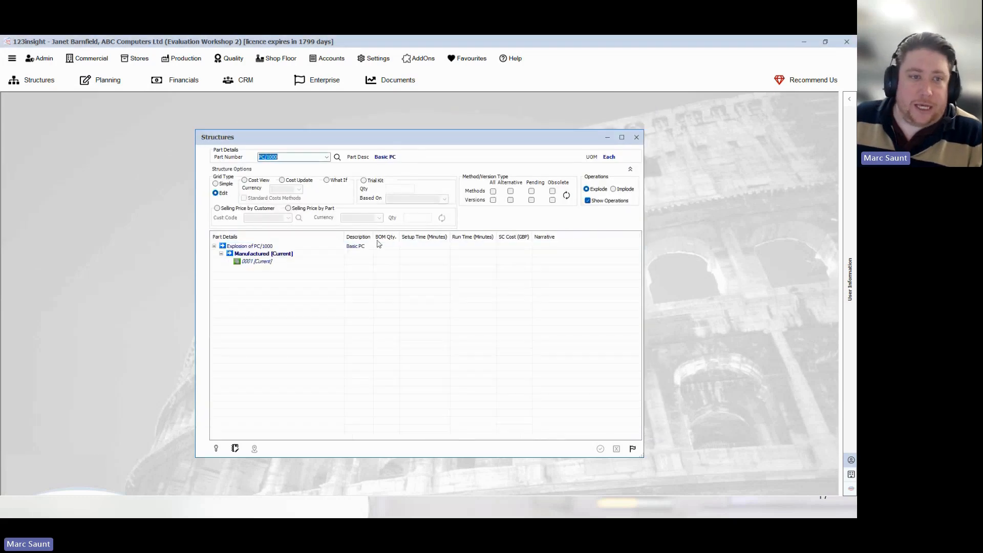
Step: Open the bill of materials for version 0001 of PC/1000 and add BU/1000 (Base Unit) as its first component
right_click(260, 263)
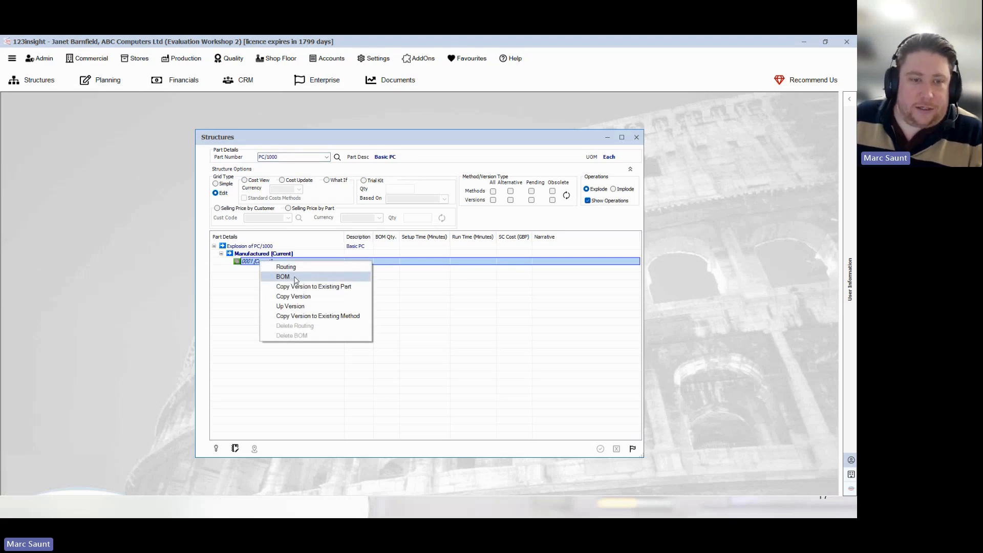
click(295, 280)
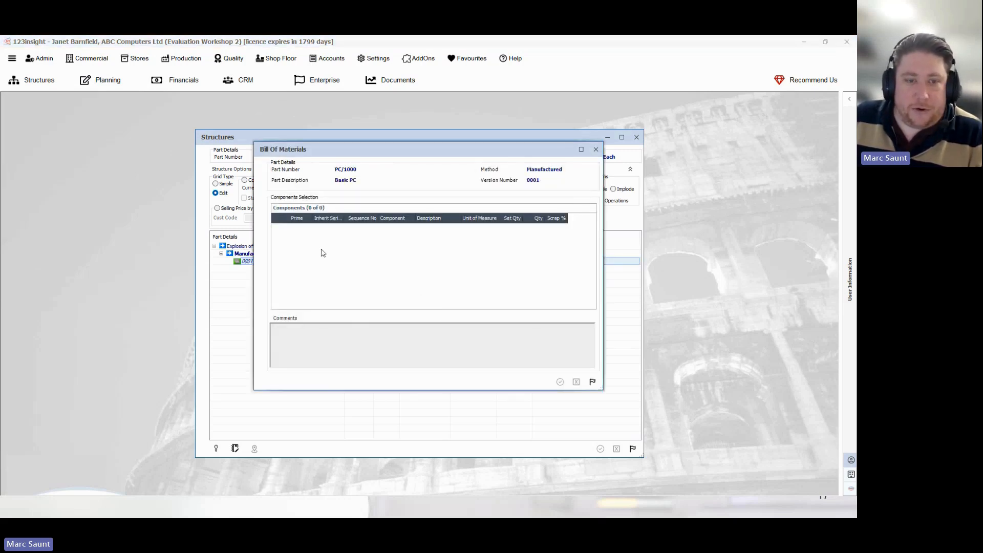
right_click(323, 252)
click(341, 256)
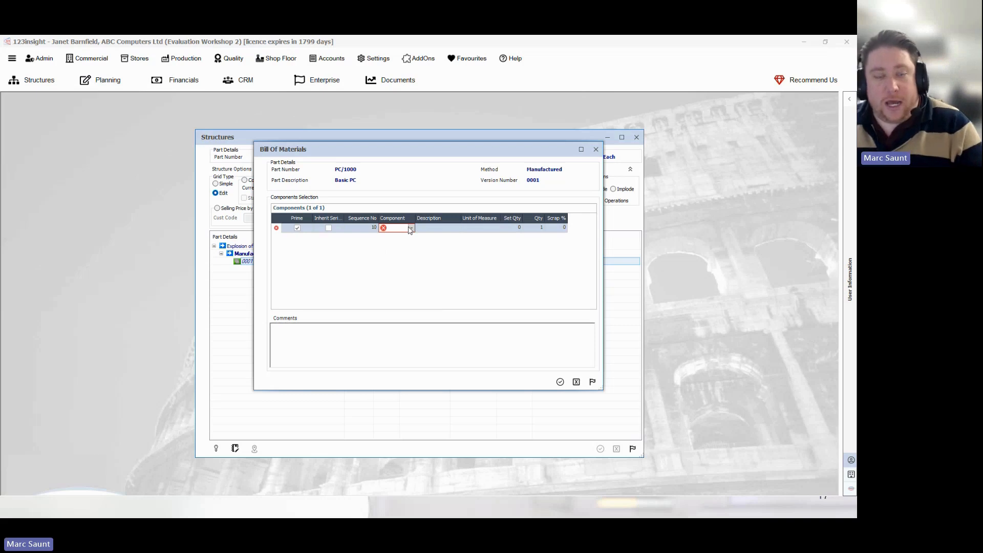
text(BU)
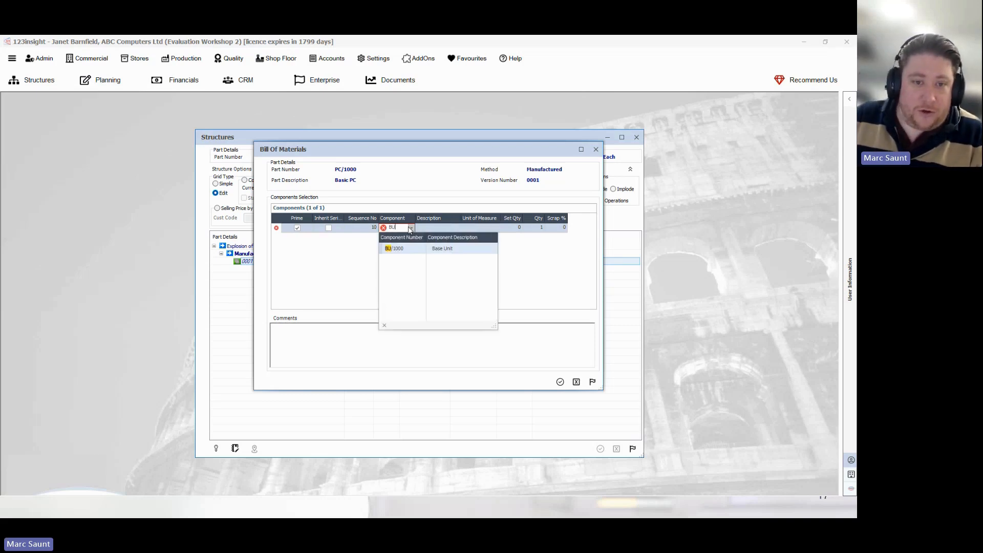
click(408, 252)
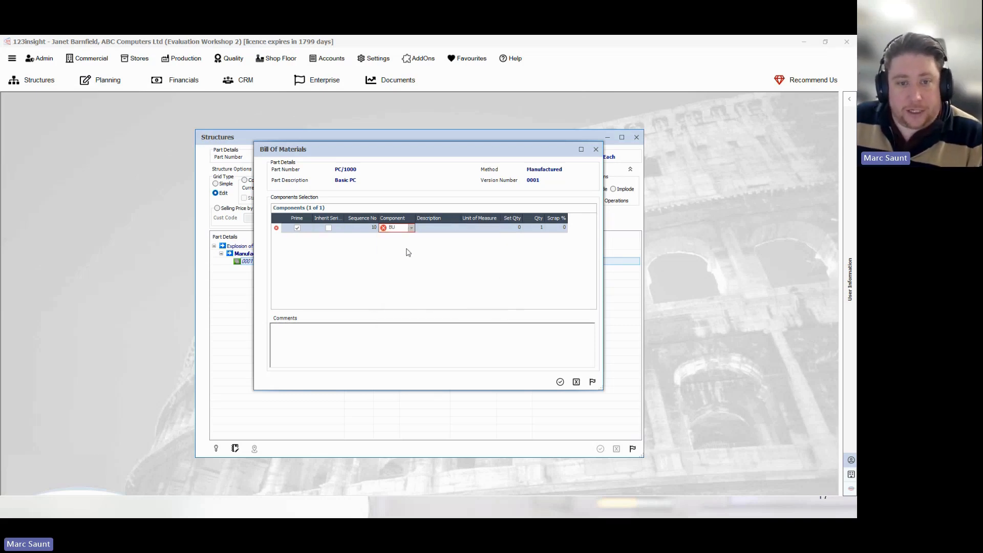
Step: Add a second component line to the bill of materials for KB/1000 (Keyboard)
right_click(369, 247)
click(388, 253)
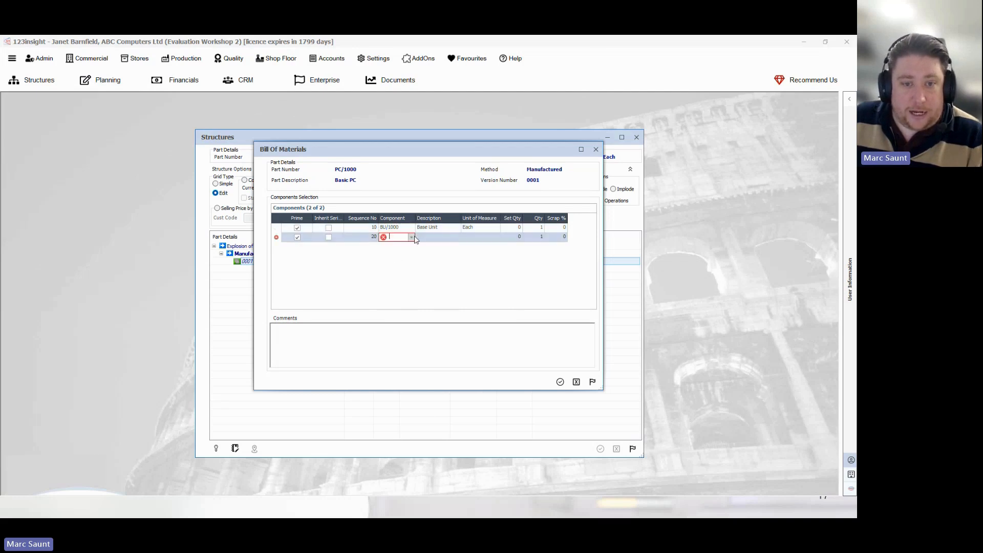
click(412, 237)
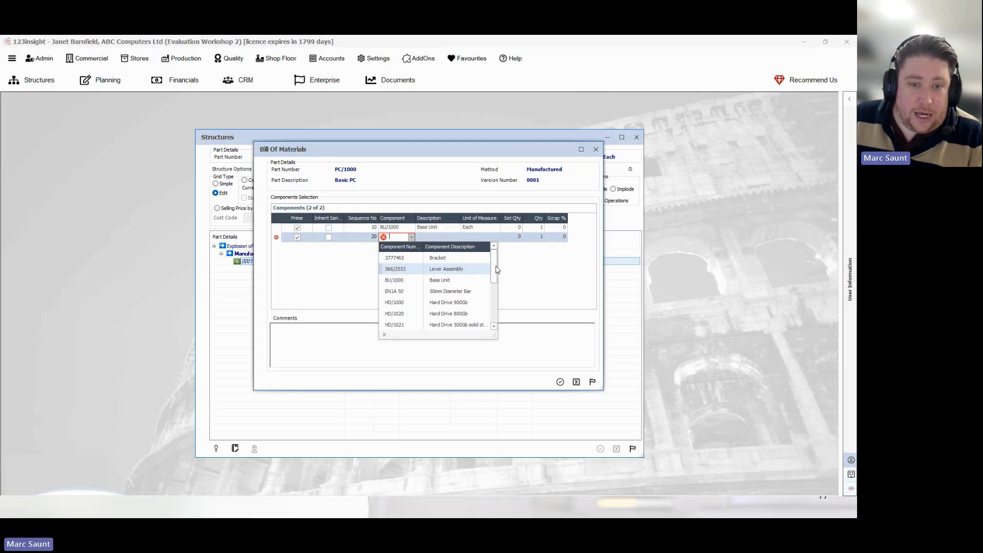
drag(495, 270, 494, 313)
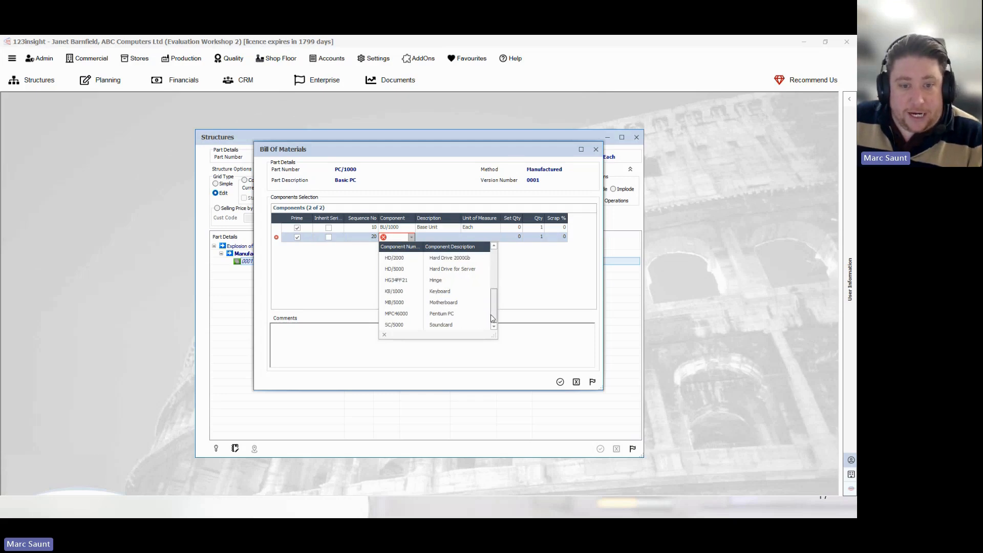
click(411, 292)
Step: Add a third component line, filter the component search by description "drive" and select HD/1000 (Hard Drive 900Gb)
right_click(372, 257)
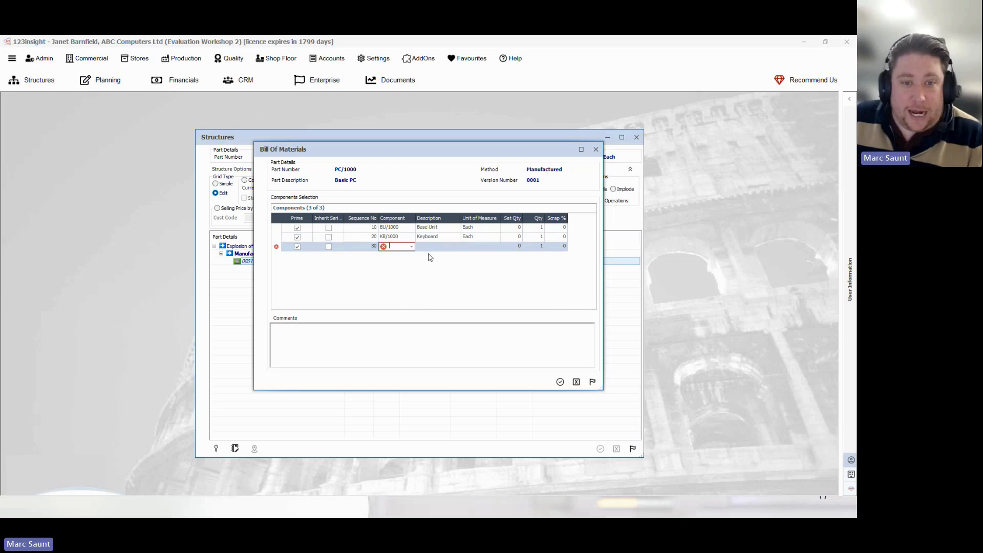
click(389, 259)
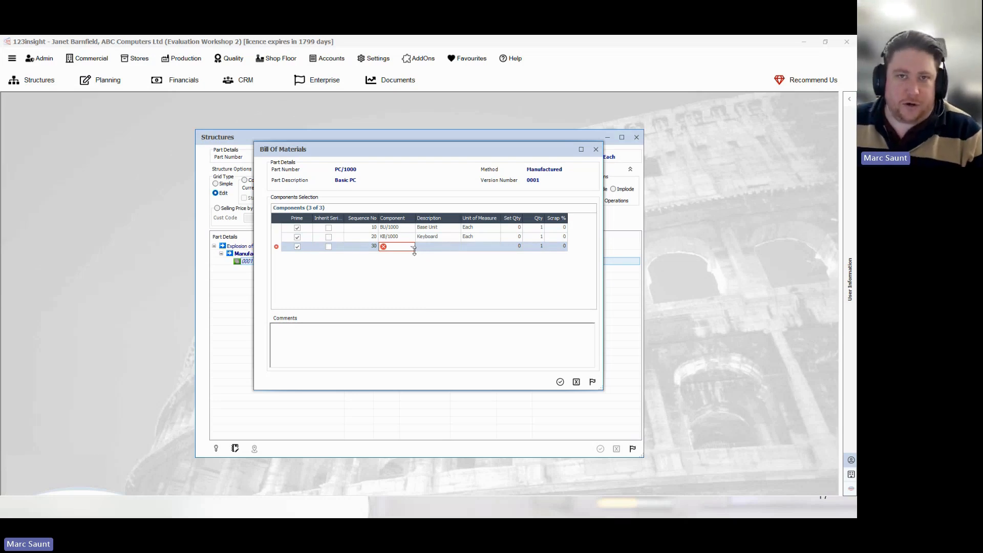
click(414, 248)
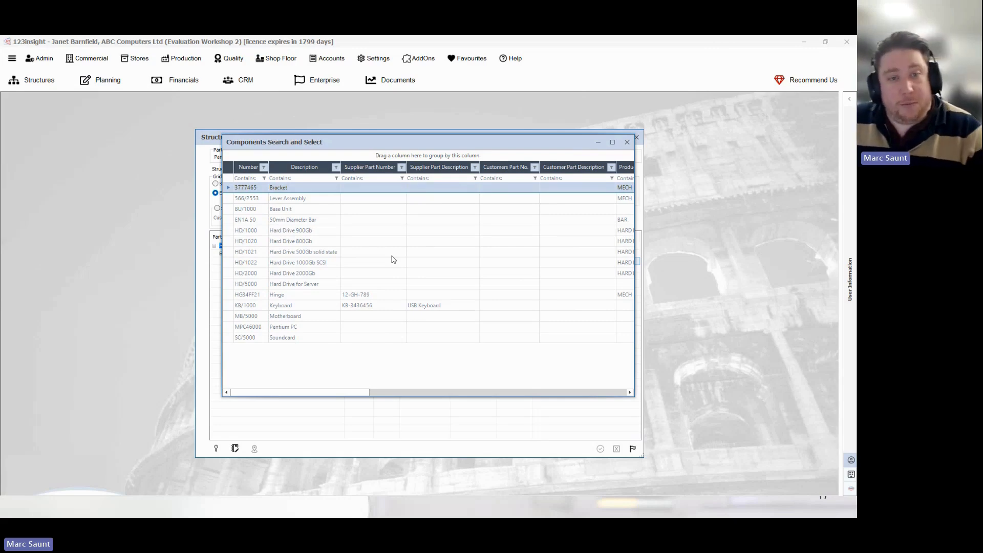
click(312, 179)
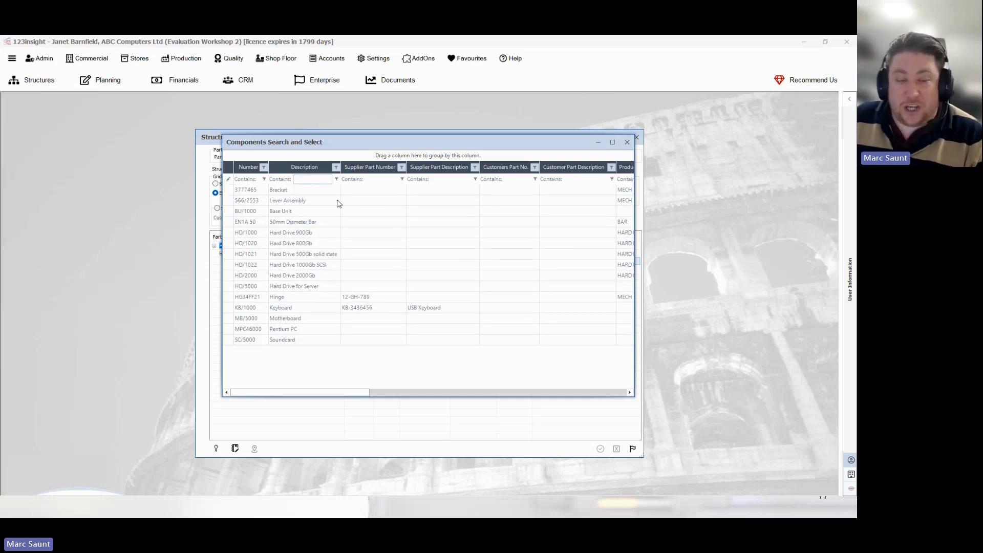
text(drive)
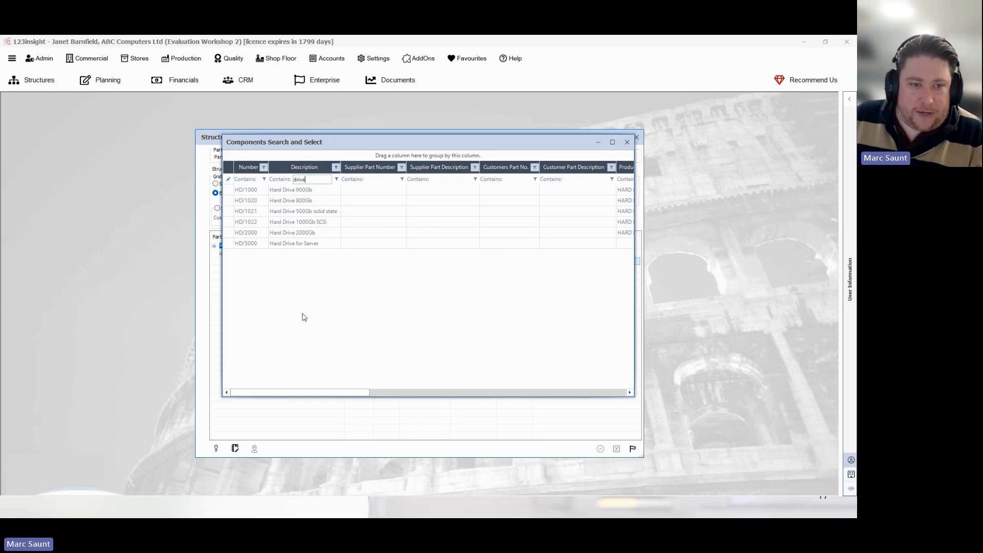
drag(316, 394, 402, 366)
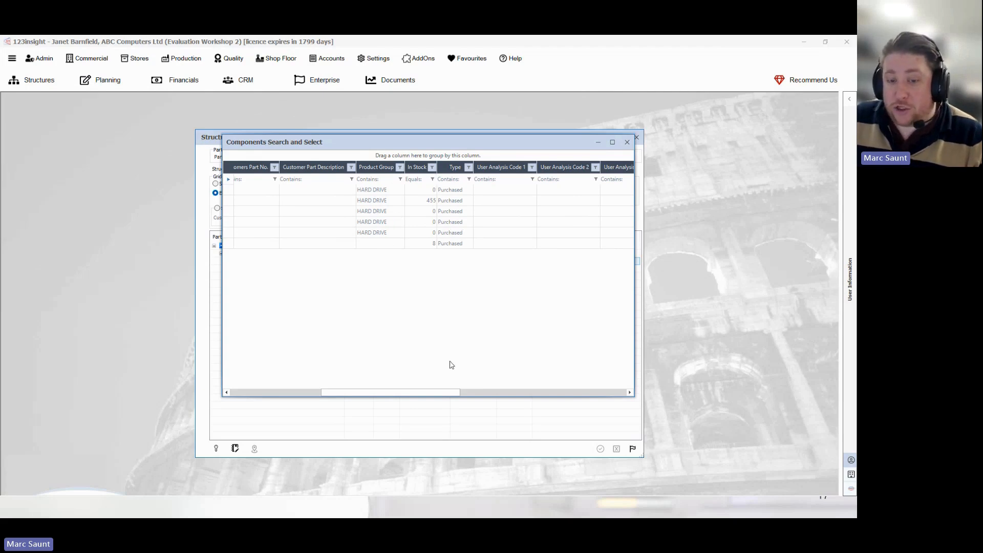
drag(446, 396, 311, 386)
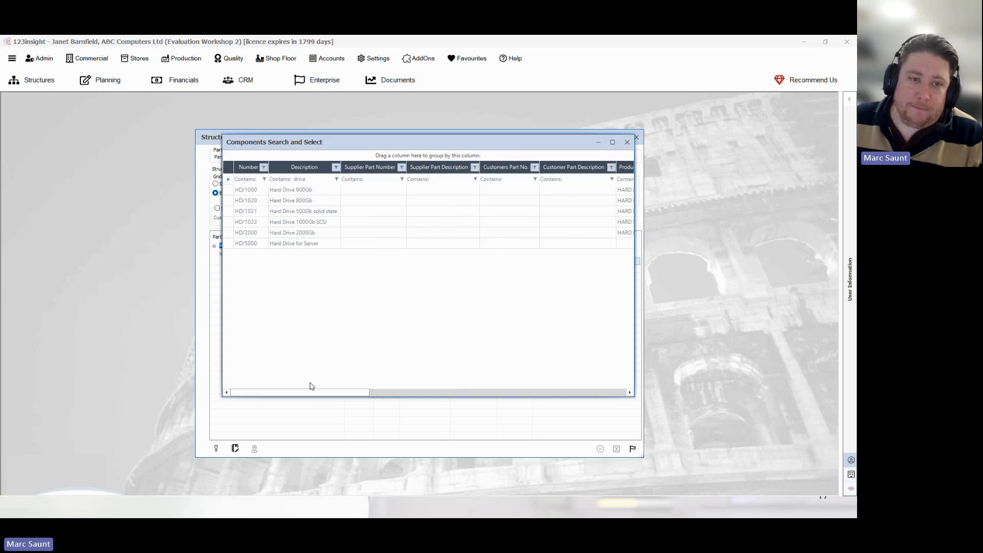
click(249, 190)
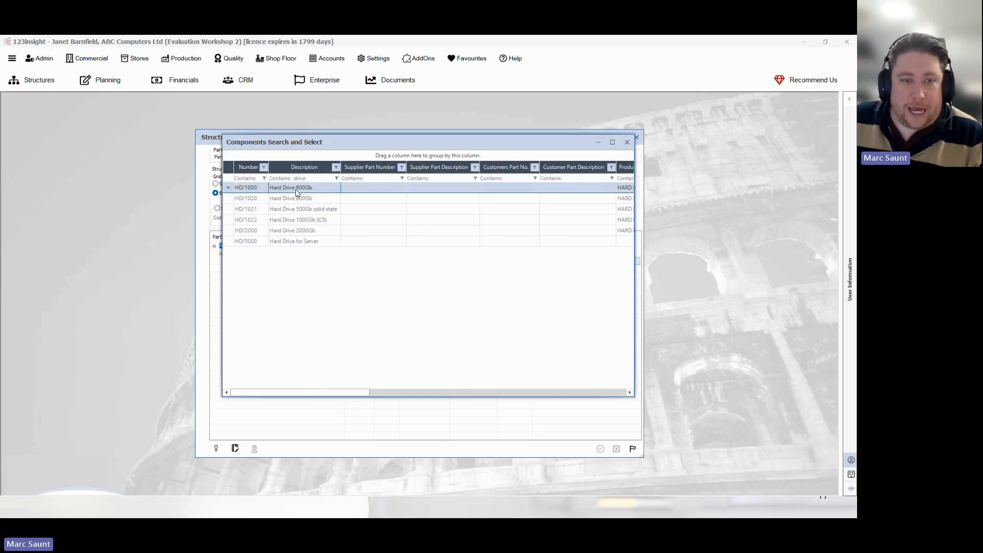
double_click(297, 193)
Step: Add a fourth component line for new part number MS/1000 and set the part's method type to Purchased
right_click(348, 273)
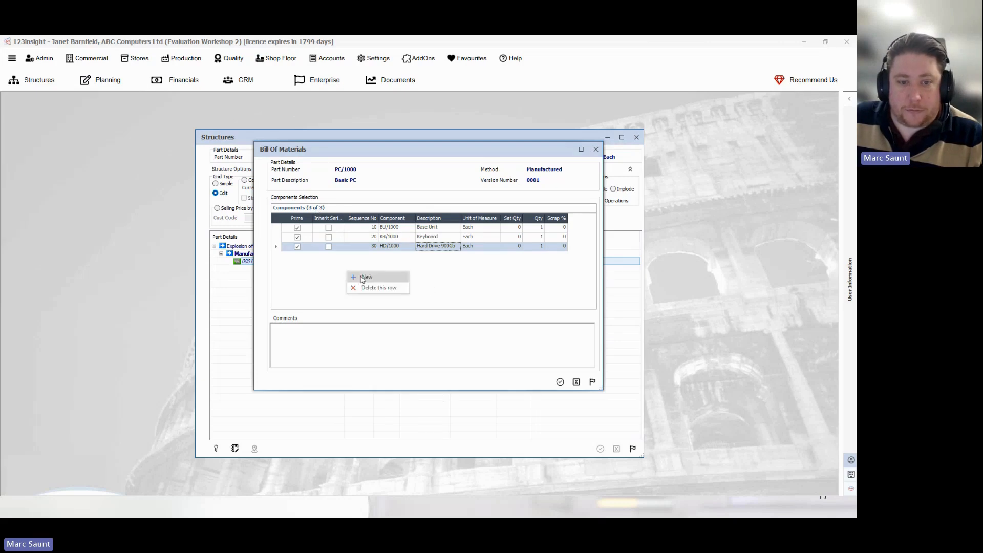
click(365, 277)
text(MS/10)
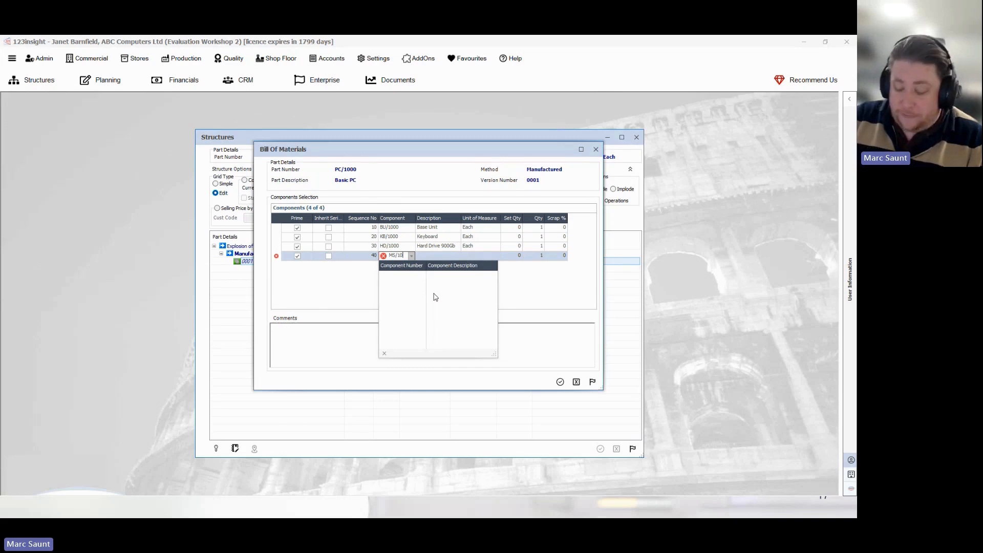
text(00)
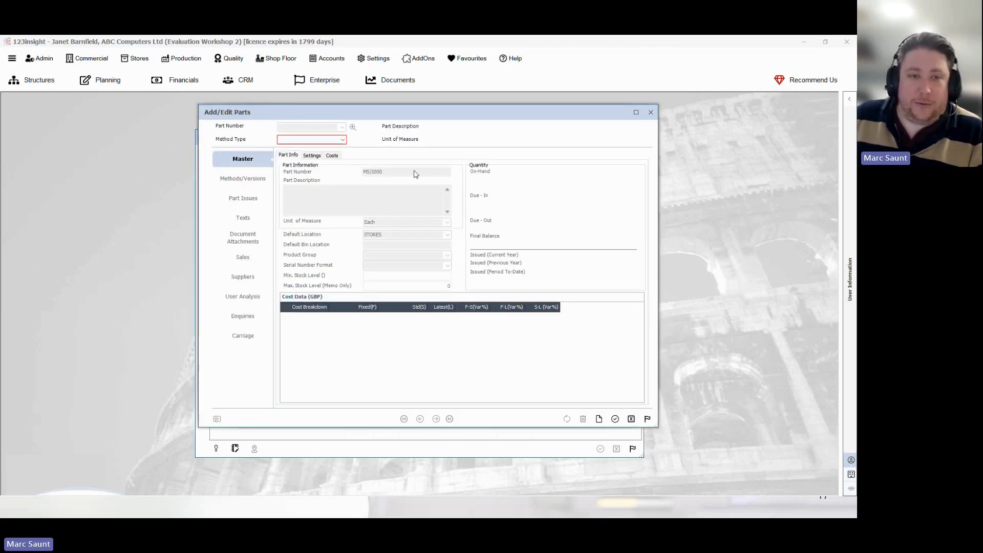
click(344, 141)
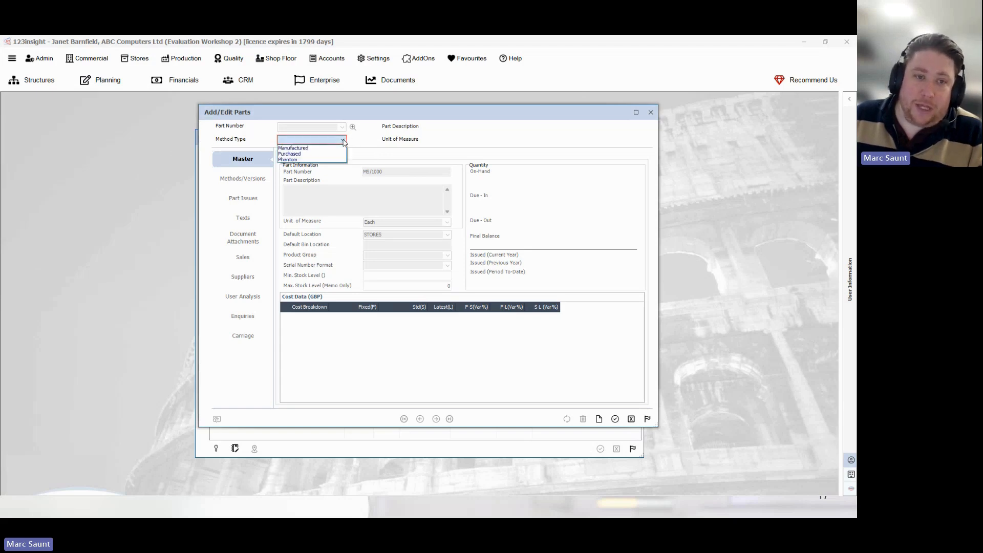
click(310, 154)
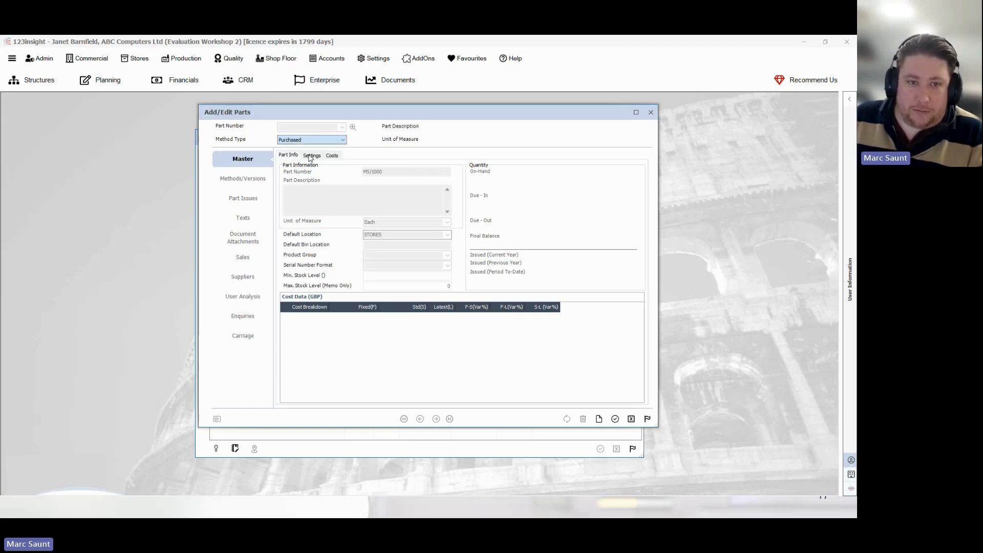
Step: Describe the new part as "Wireless Mouse" and save it
click(305, 200)
text(Wir)
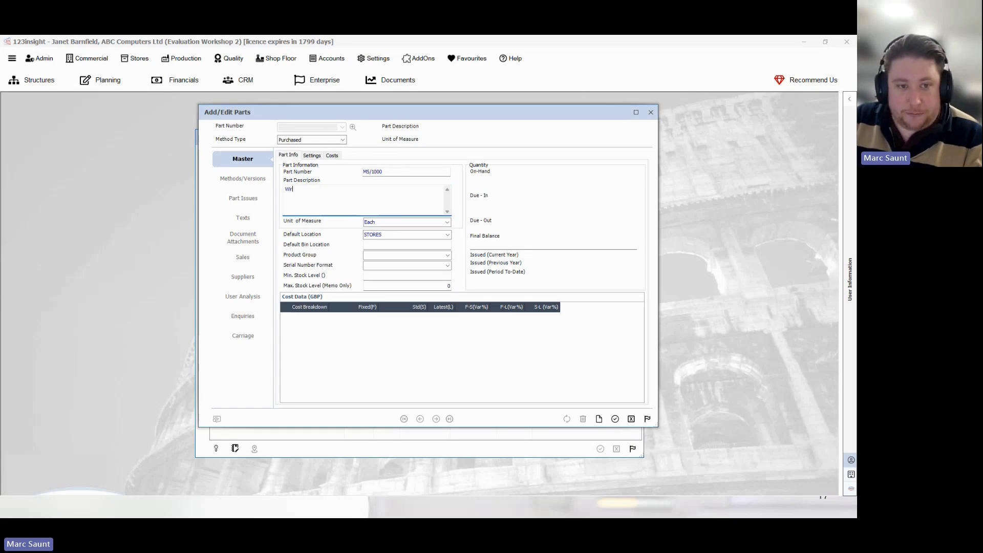
text(eless )
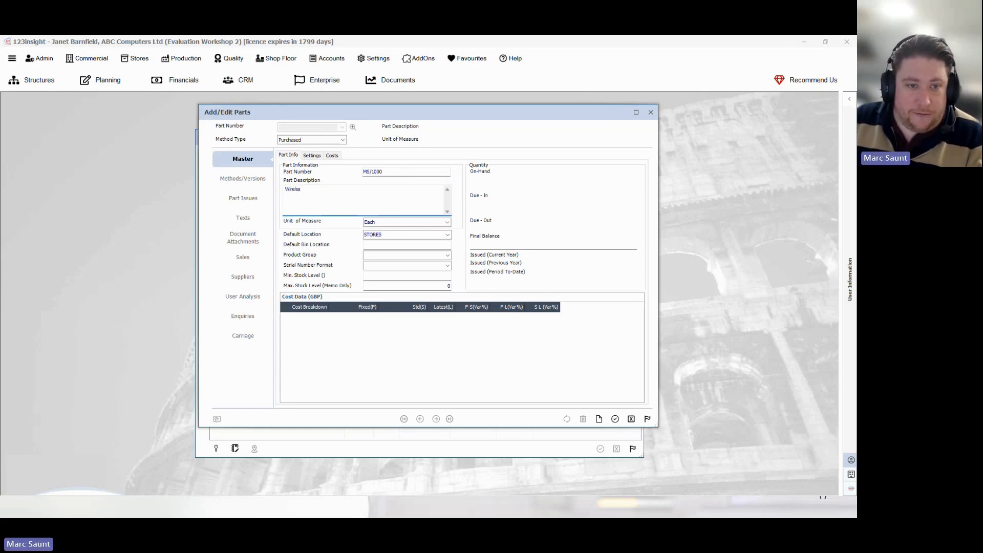
text(Mouse)
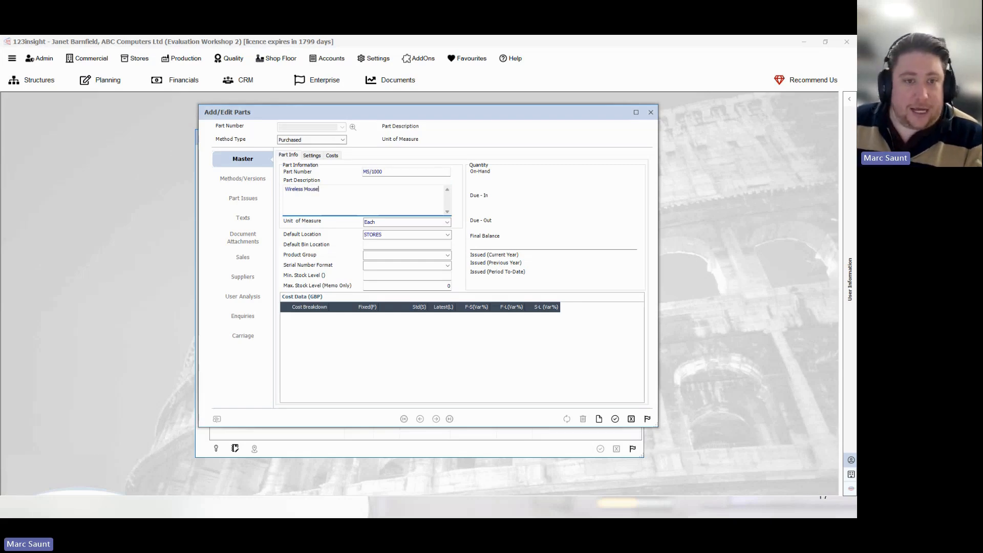
key(Tab)
click(614, 419)
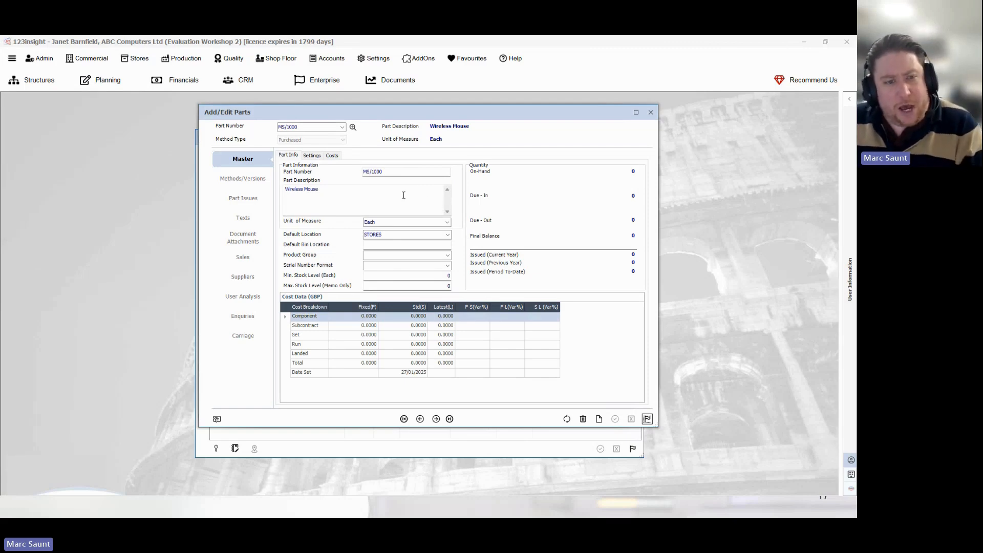
Step: Add SRC002 (SR Components) as a supplier of the Wireless Mouse part
click(243, 277)
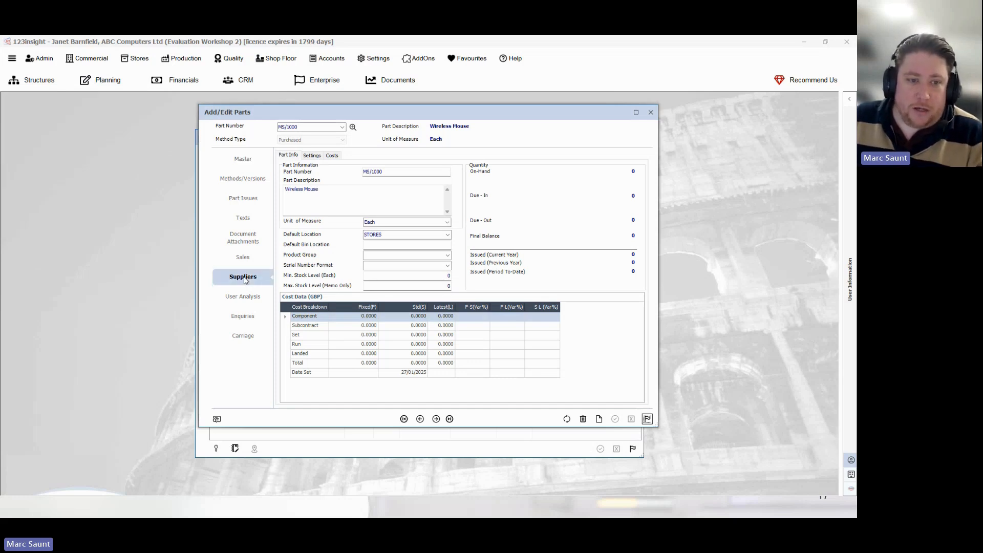
right_click(323, 191)
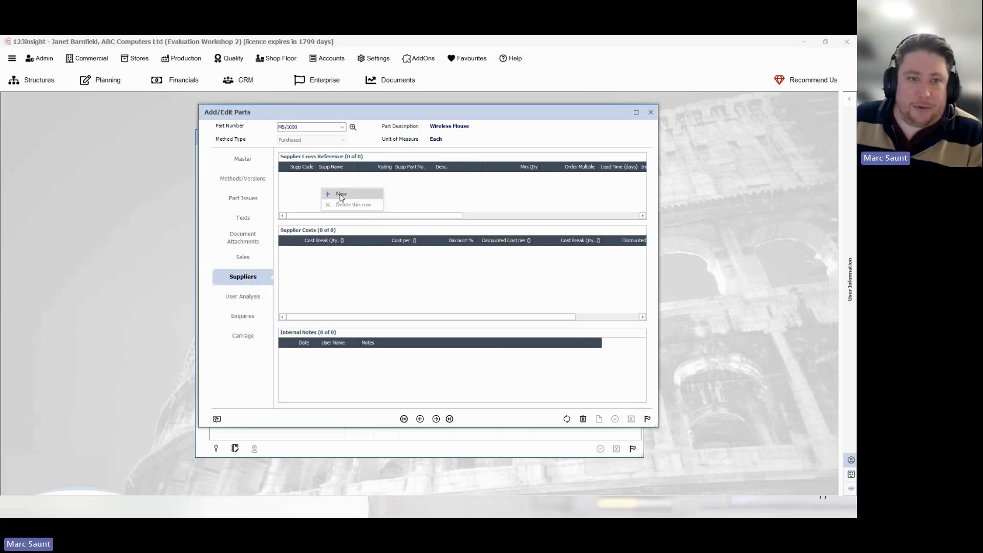
click(341, 194)
click(313, 177)
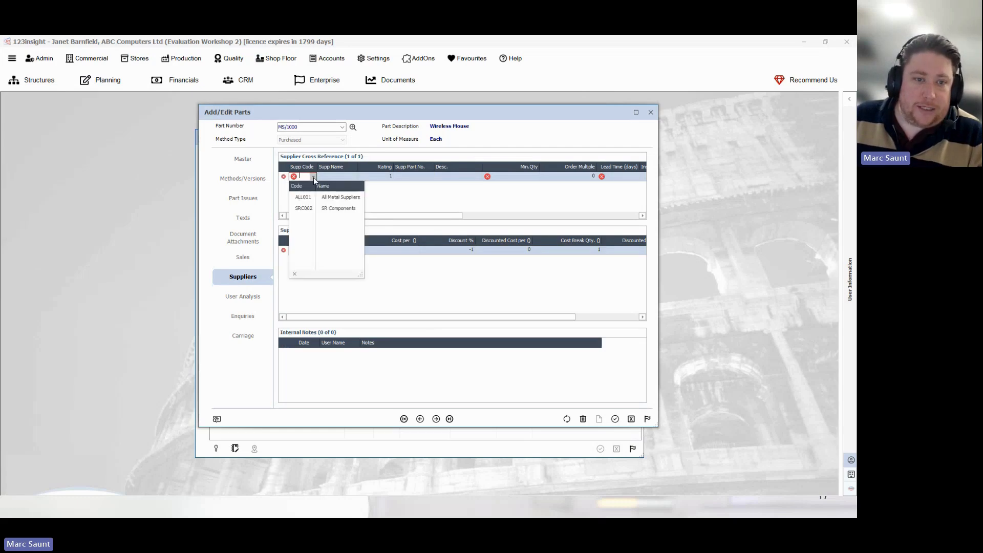
click(340, 209)
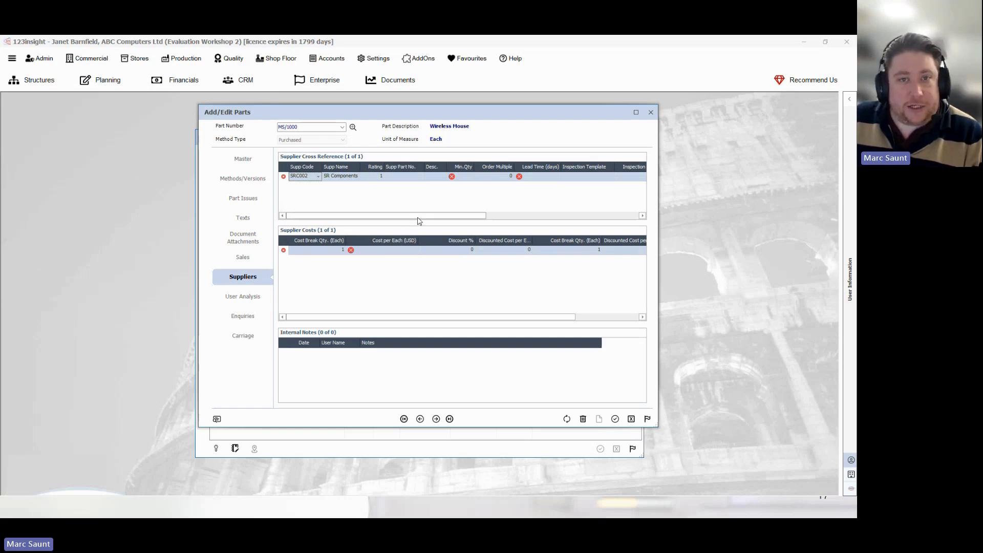
Step: Set the supplier's minimum quantity to 100, order multiple to 25 and lead time to 8 days
click(464, 176)
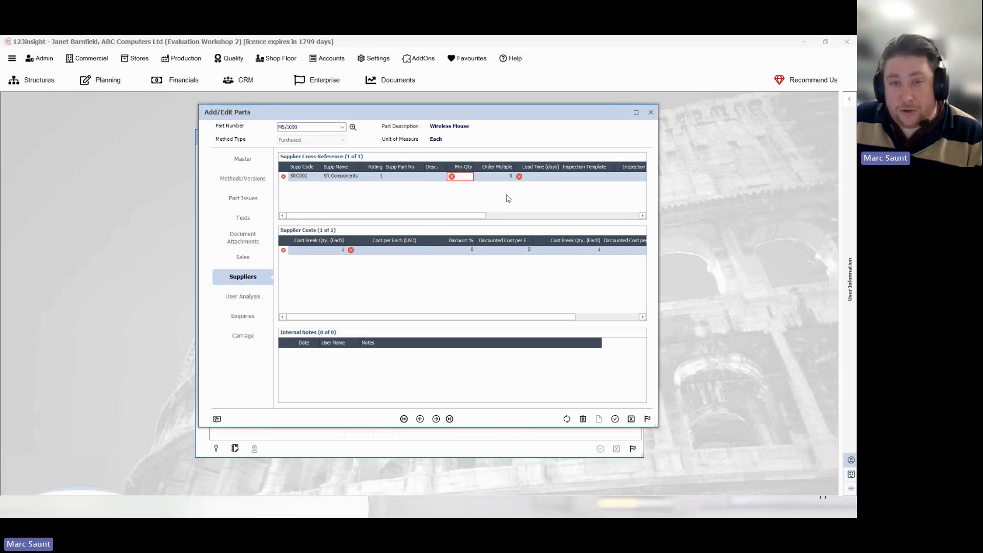
text(100)
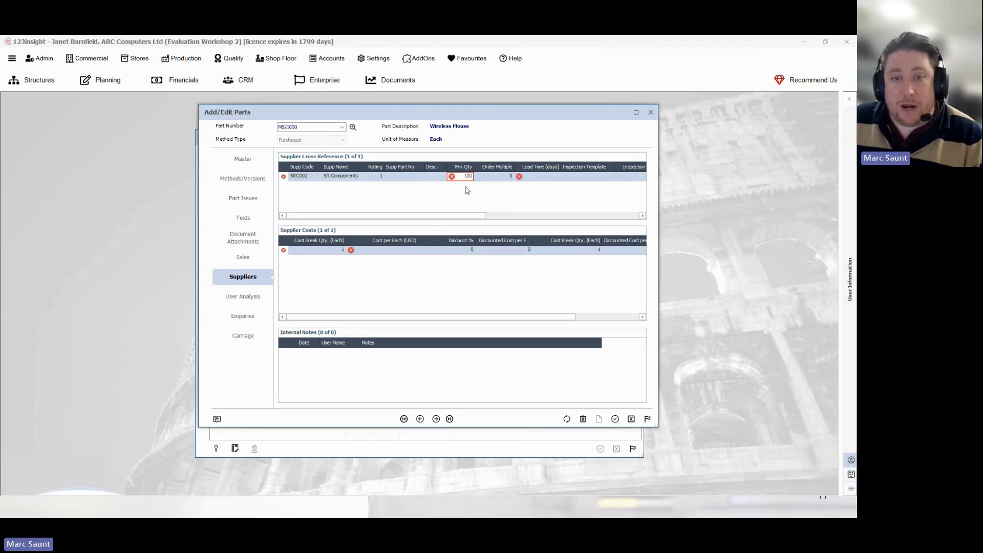
key(Tab)
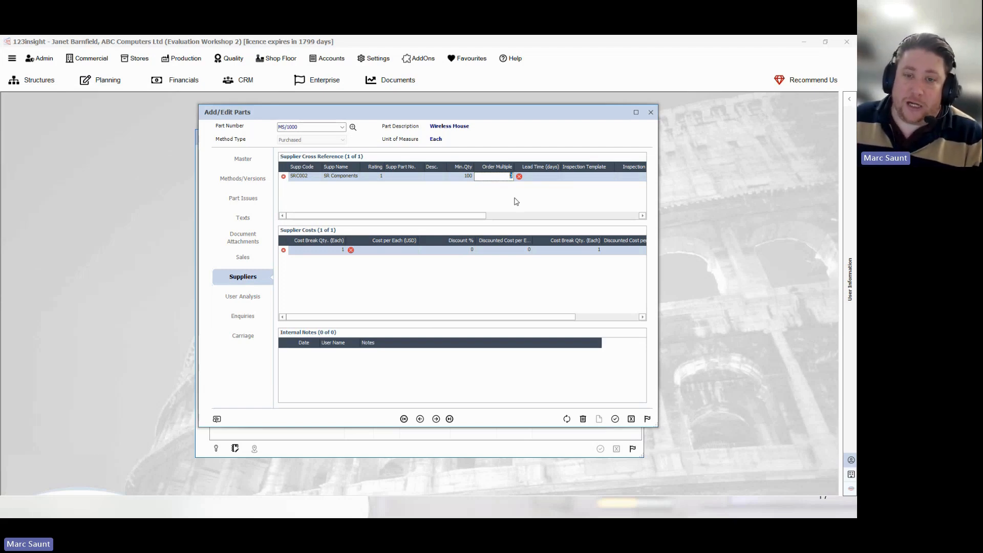
text(25)
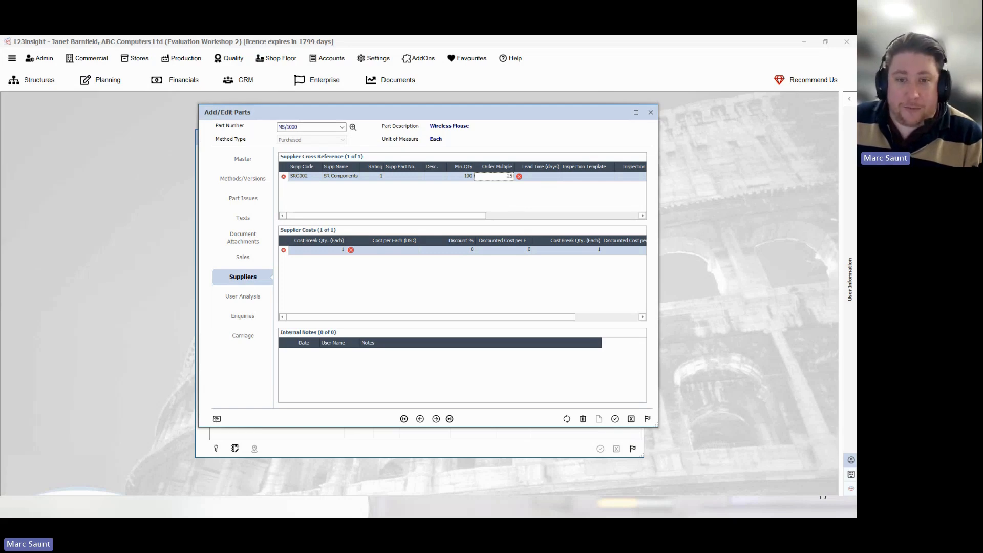
key(Tab)
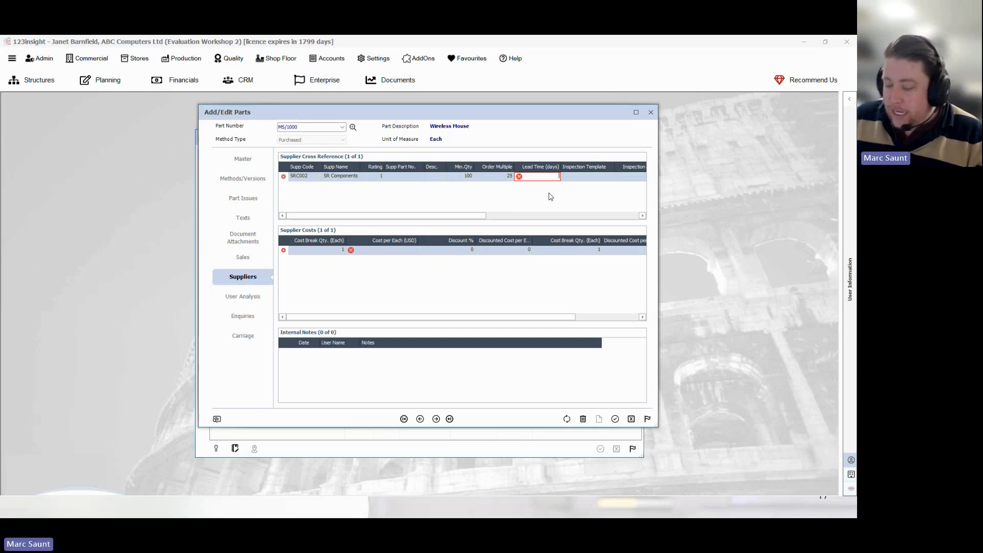
key(Tab)
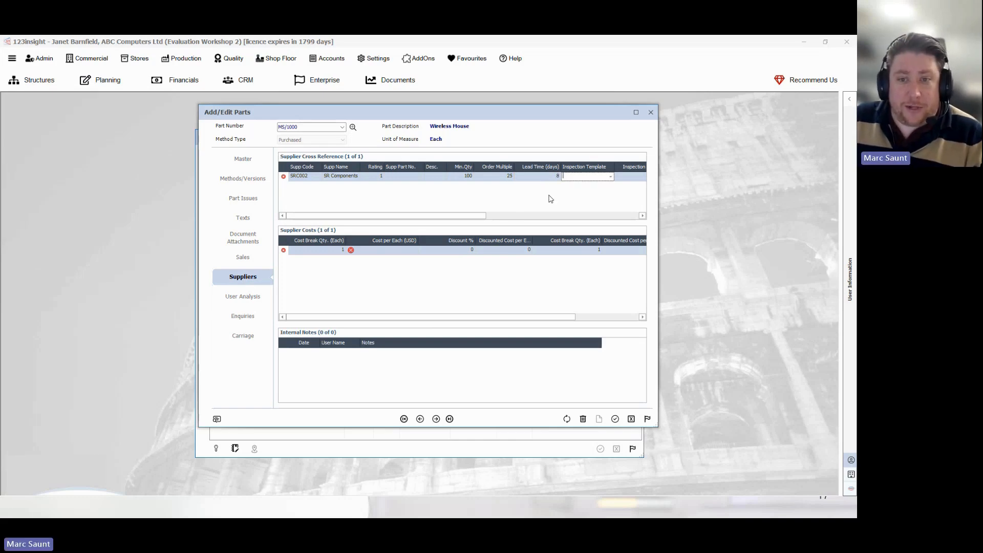
Step: Set the inspection time for supplier SR Components to 2 days
drag(478, 219, 619, 220)
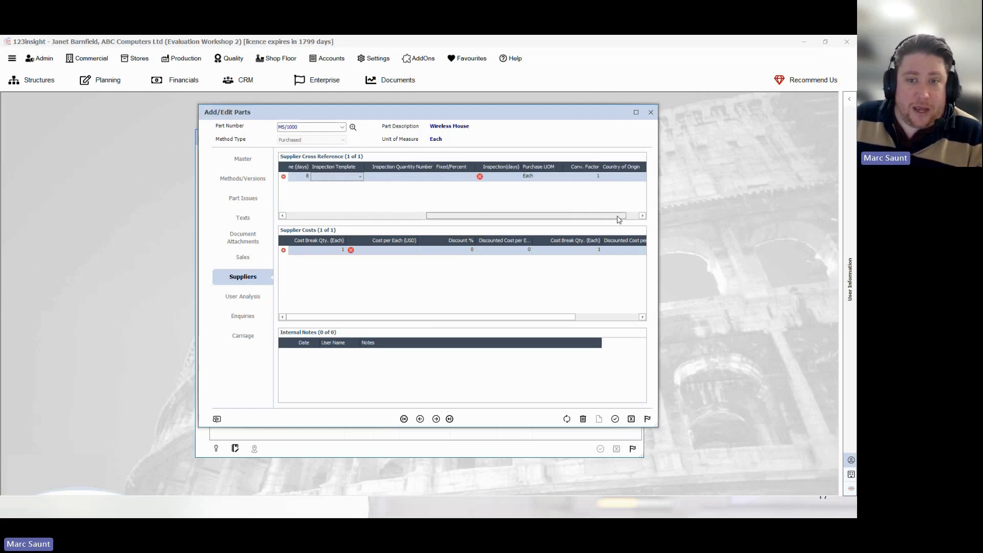
click(504, 179)
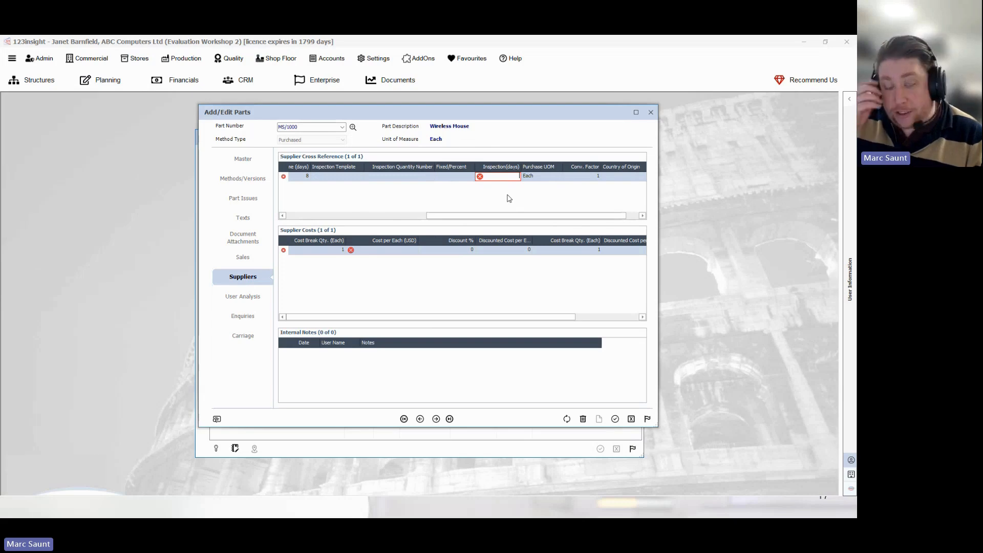
key(Tab)
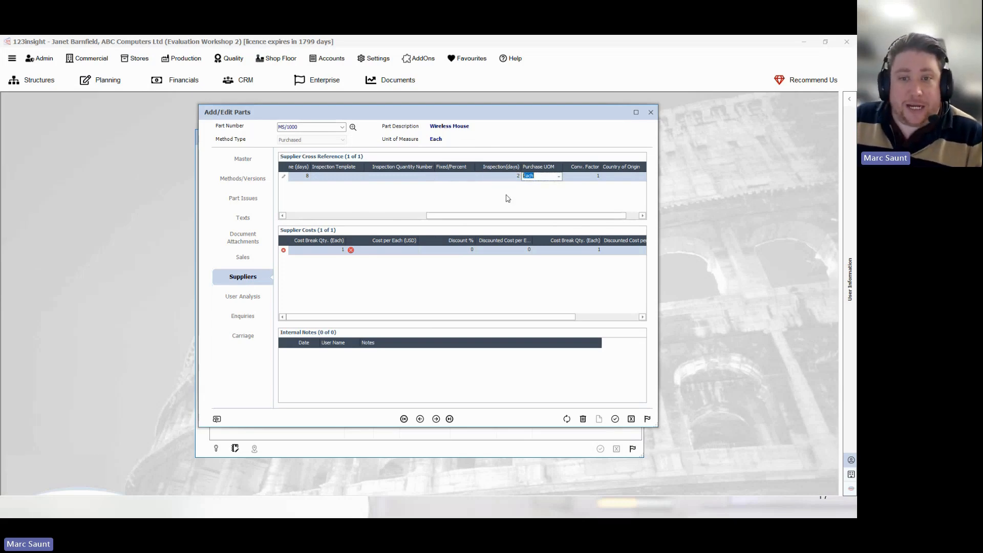
drag(516, 217, 344, 208)
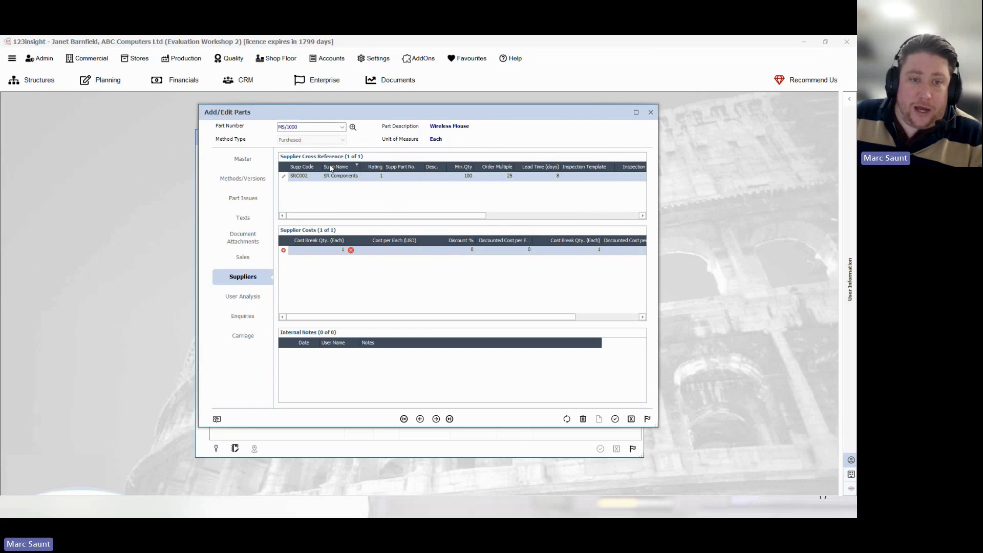
Step: Set SR Components' cost to 7.85 USD each for quantity 1 and add a cost break of 5.45 at quantity 100
click(391, 252)
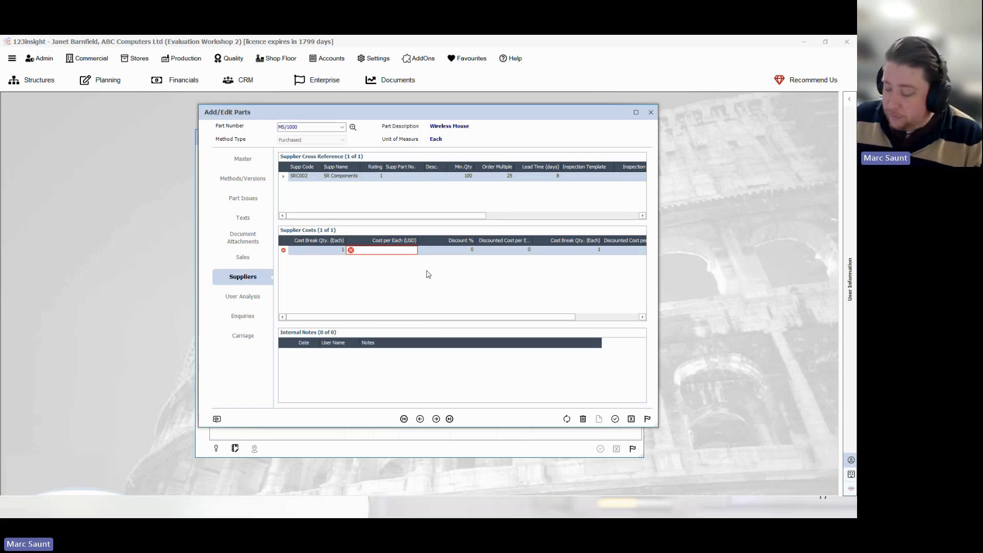
text(7.85)
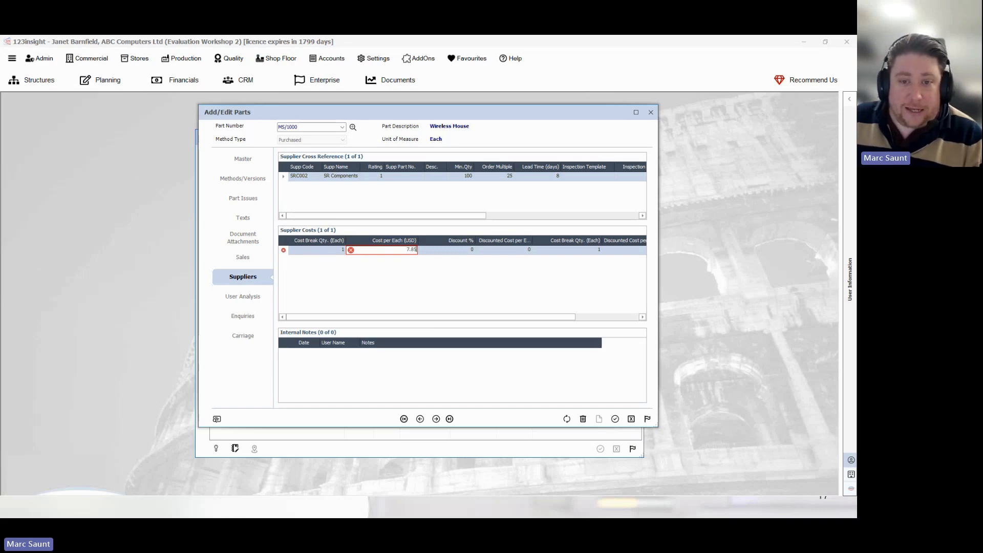
key(Tab)
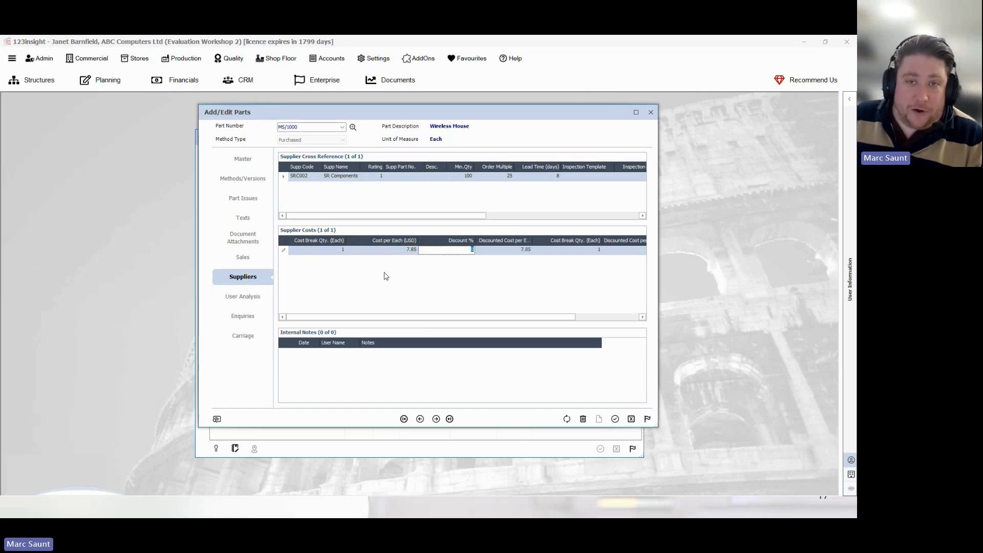
right_click(385, 274)
click(402, 278)
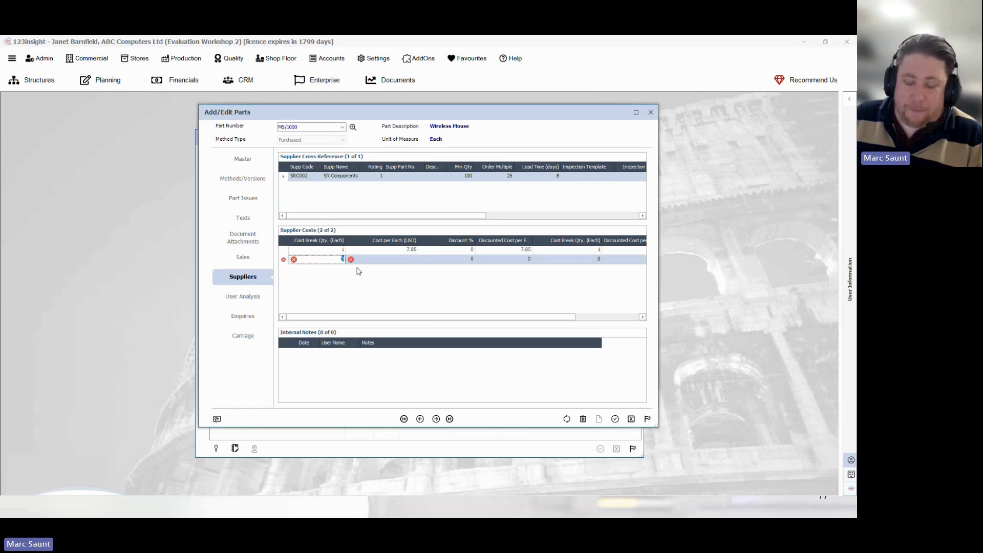
text(100)
key(Tab)
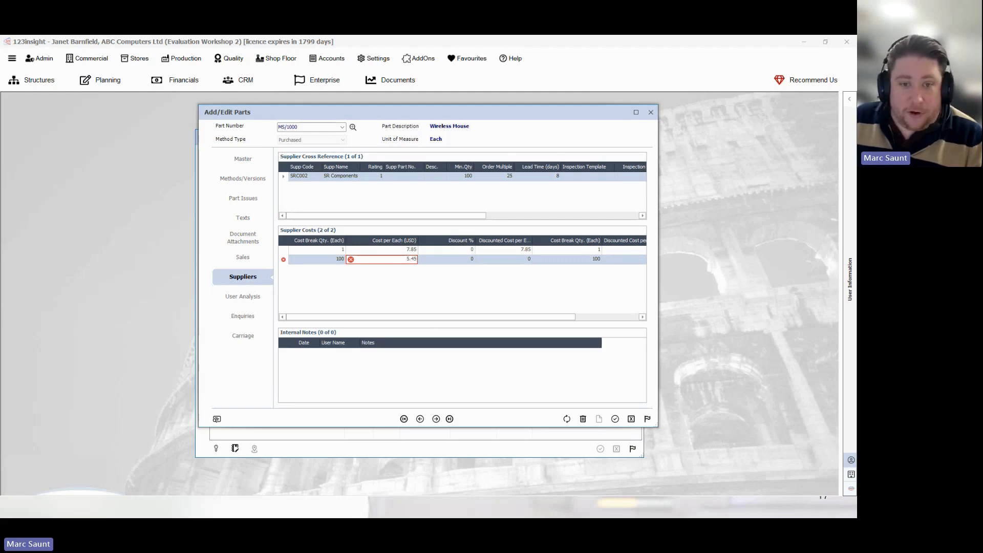
Step: Add a third SR Components cost break at quantity 1000 with a cost of 4.9 USD each
right_click(352, 284)
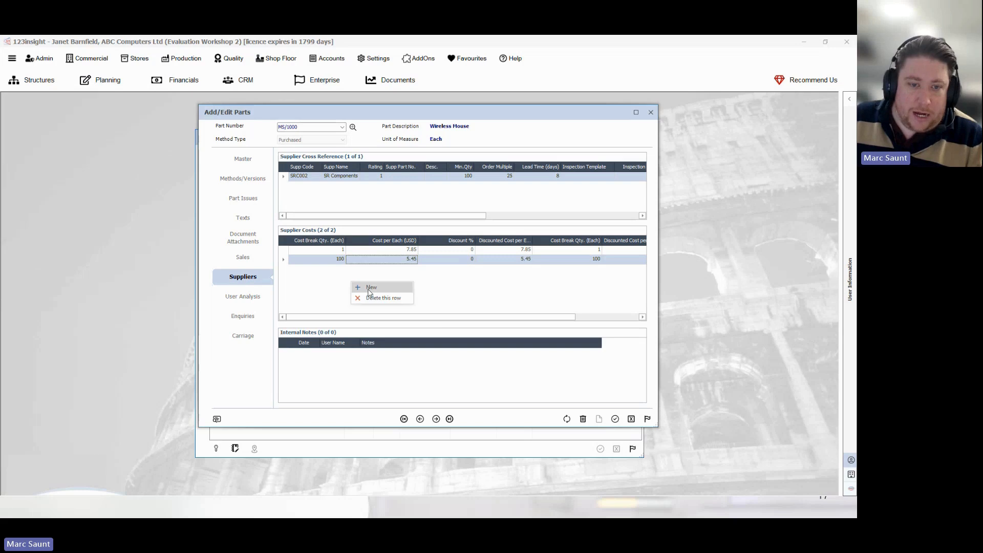
click(371, 288)
text(1000)
key(Tab)
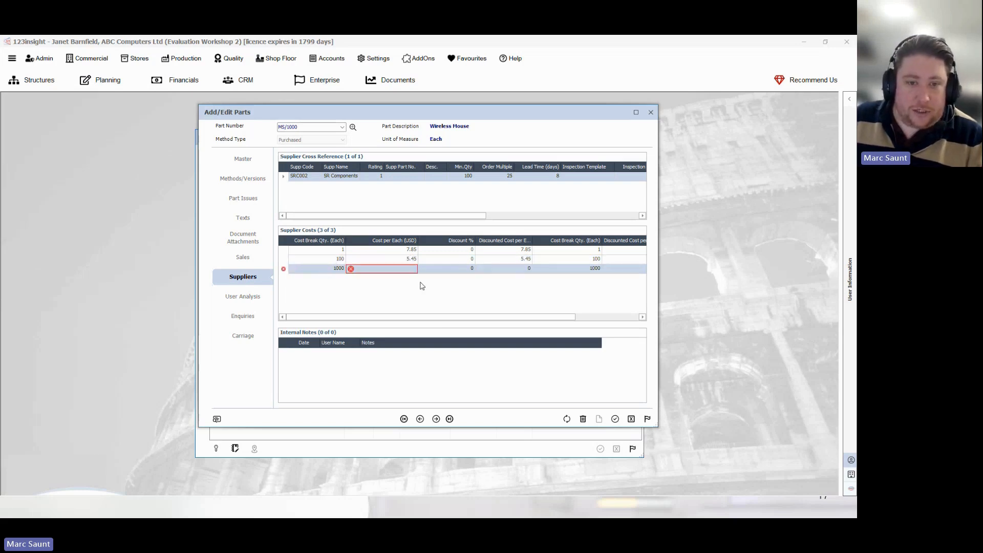
text(4)
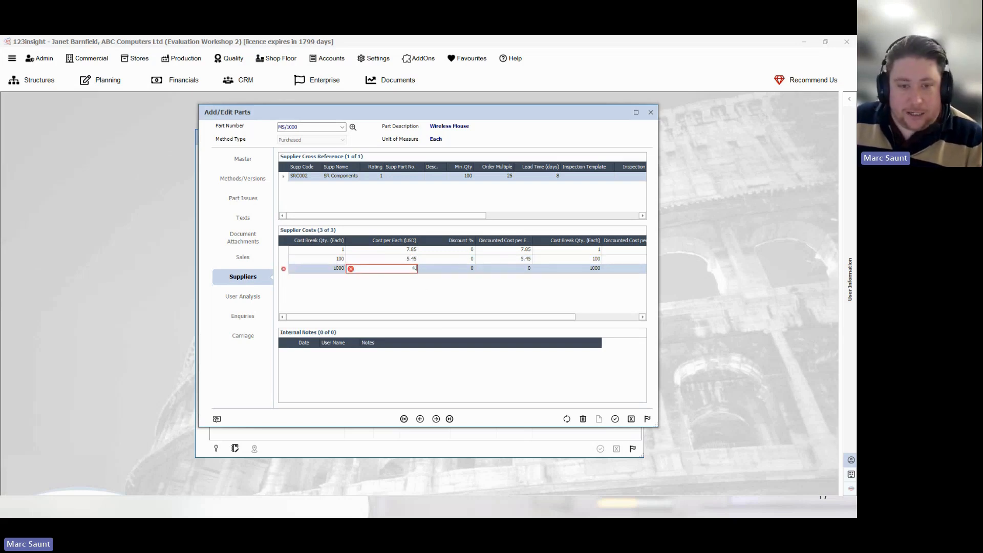
text(.9)
key(Tab)
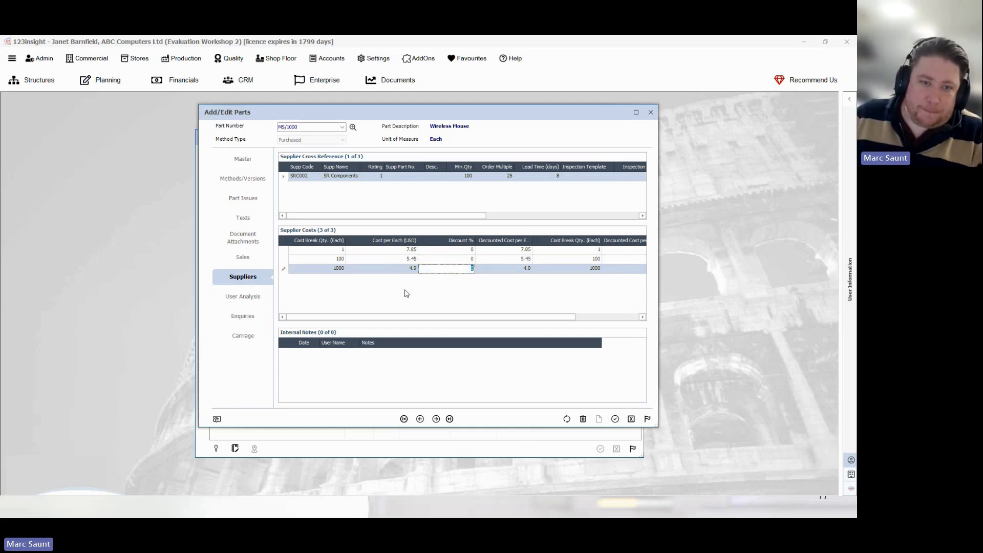
Step: Add ALL001 (All Metal Suppliers) as a second supplier of the Wireless Mouse part
right_click(326, 194)
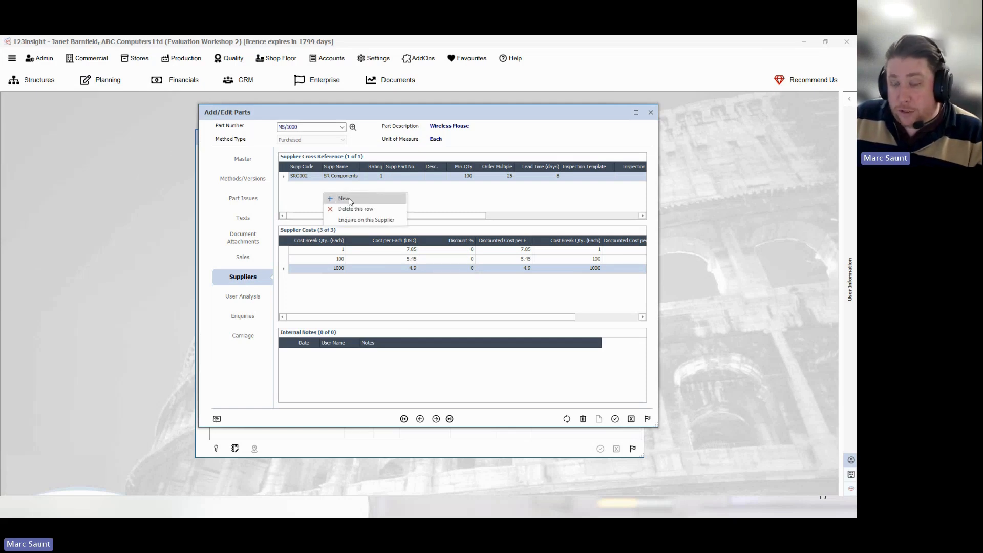
click(350, 199)
click(317, 187)
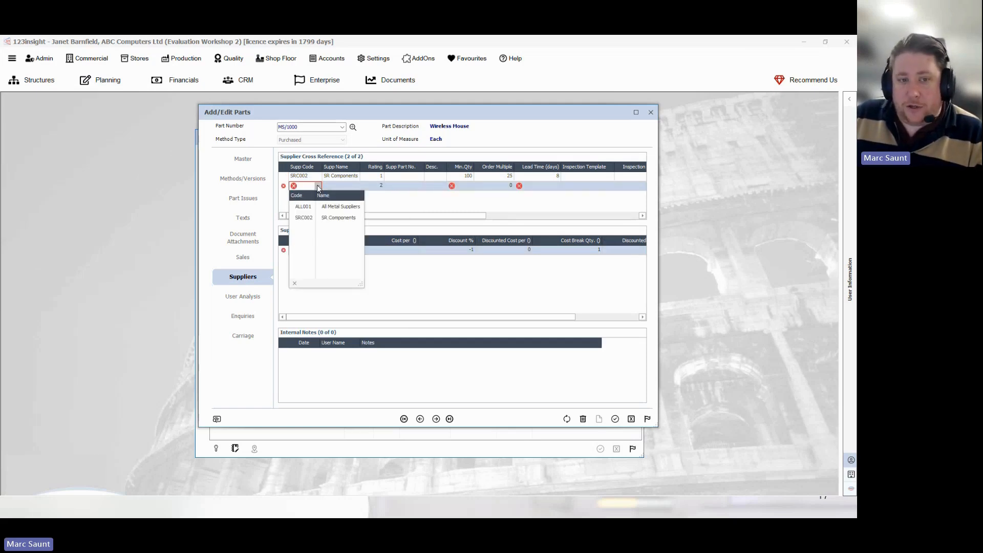
click(311, 206)
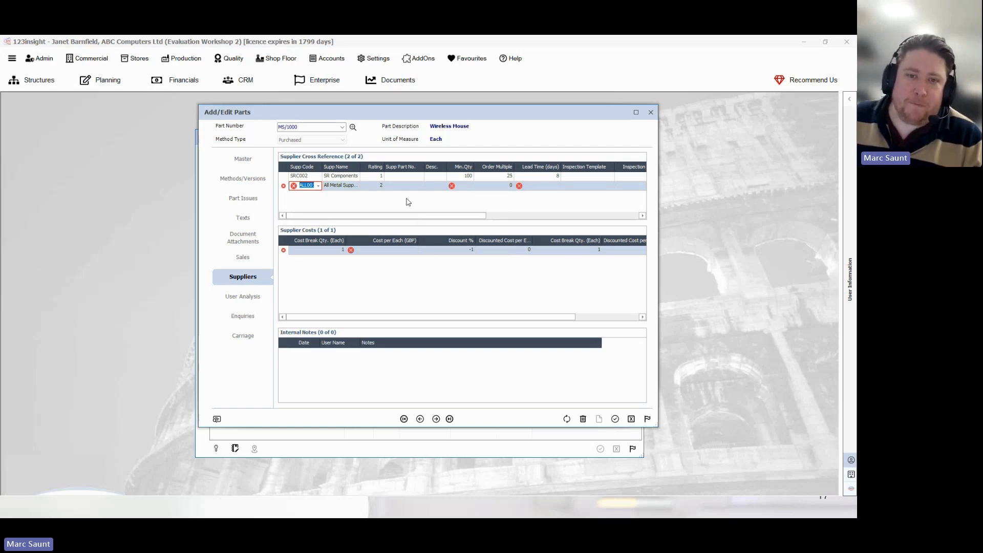
Step: Set the All Metal Suppliers minimum quantity to 1, lead time to 1 day and inspection time to 1 day
click(467, 186)
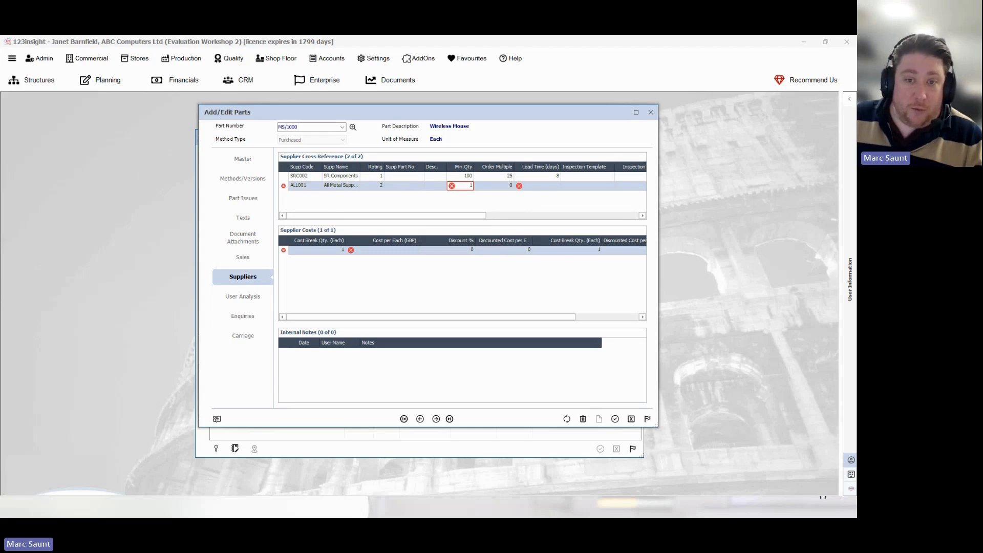
key(Tab)
key(Tab)
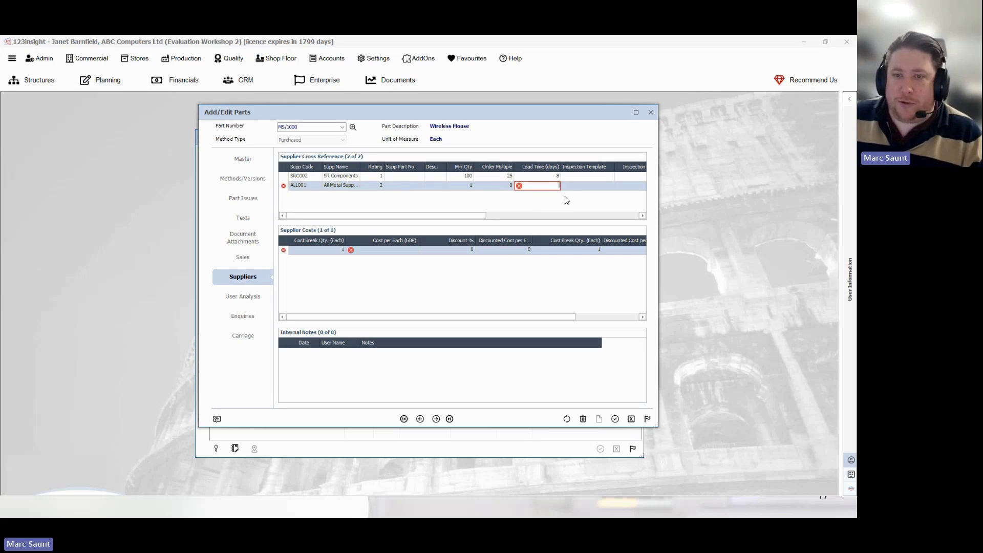
key(Tab)
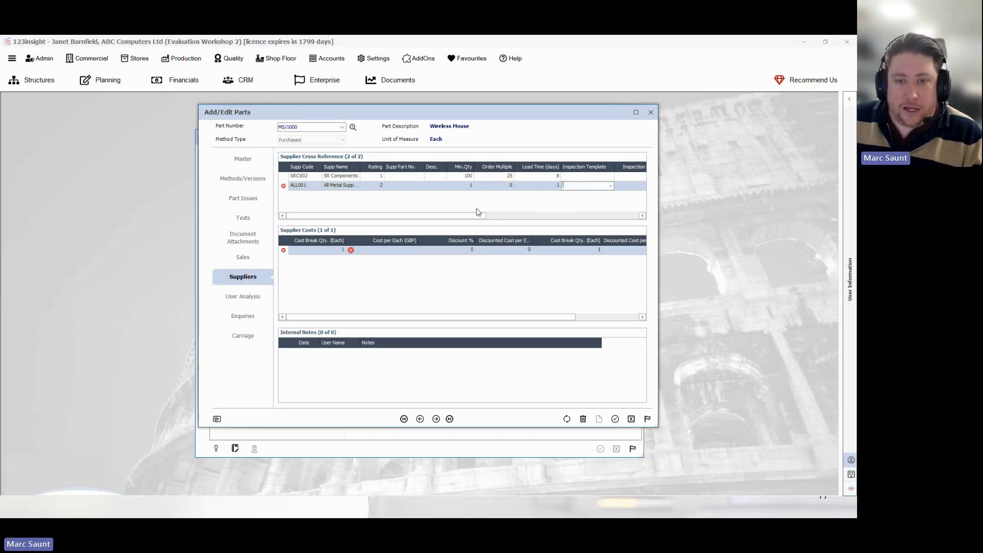
drag(476, 220, 585, 216)
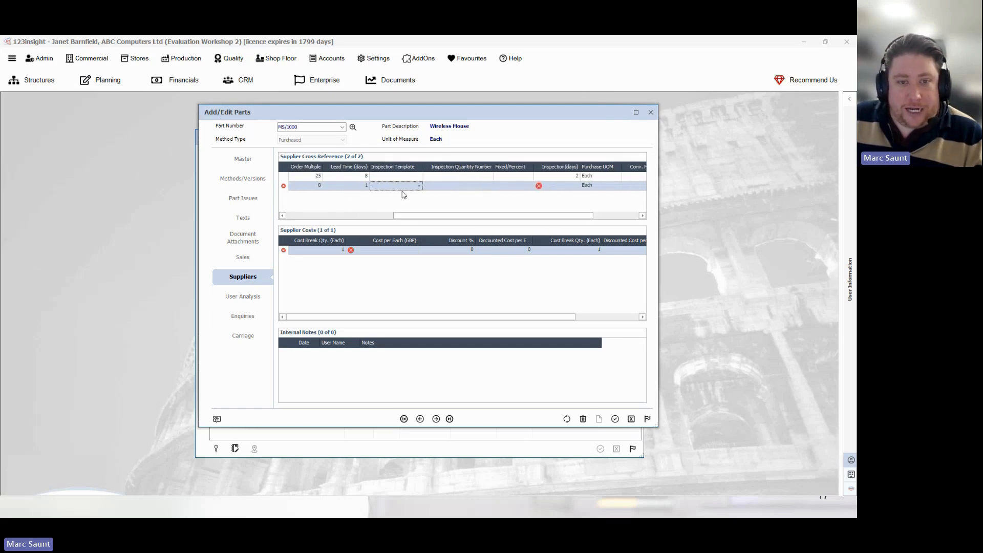
click(565, 186)
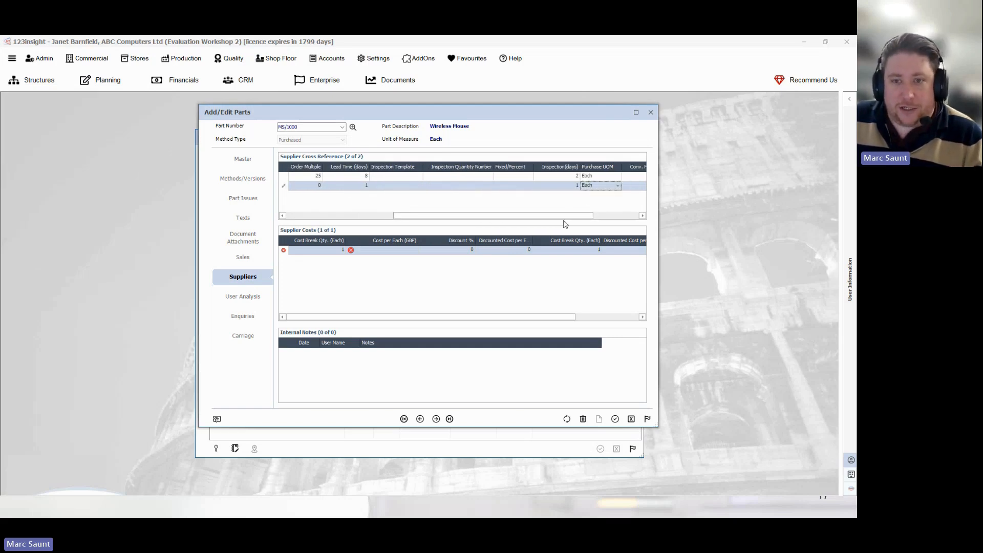
drag(566, 219, 377, 228)
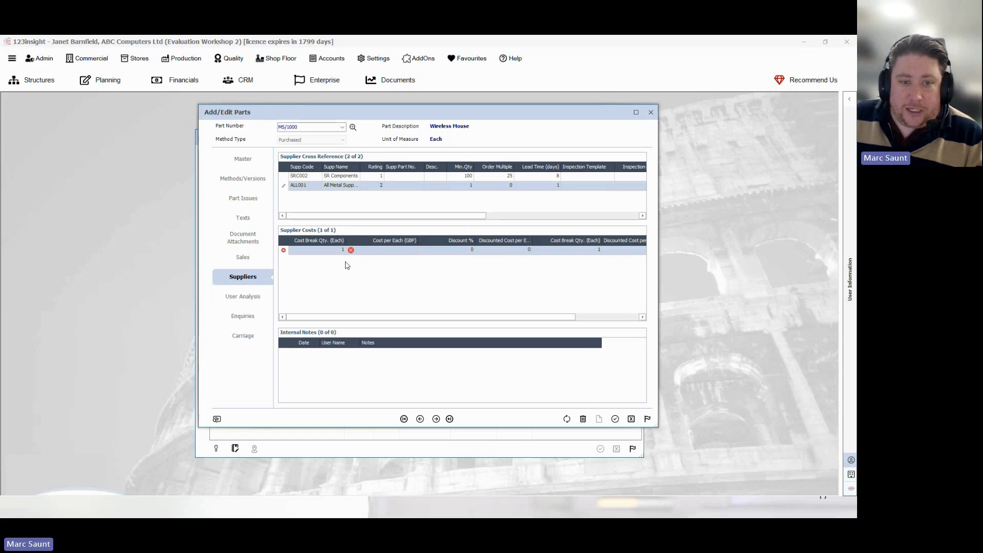
Step: Set the All Metal Suppliers cost to 11.85 GBP each for quantity 1
click(408, 250)
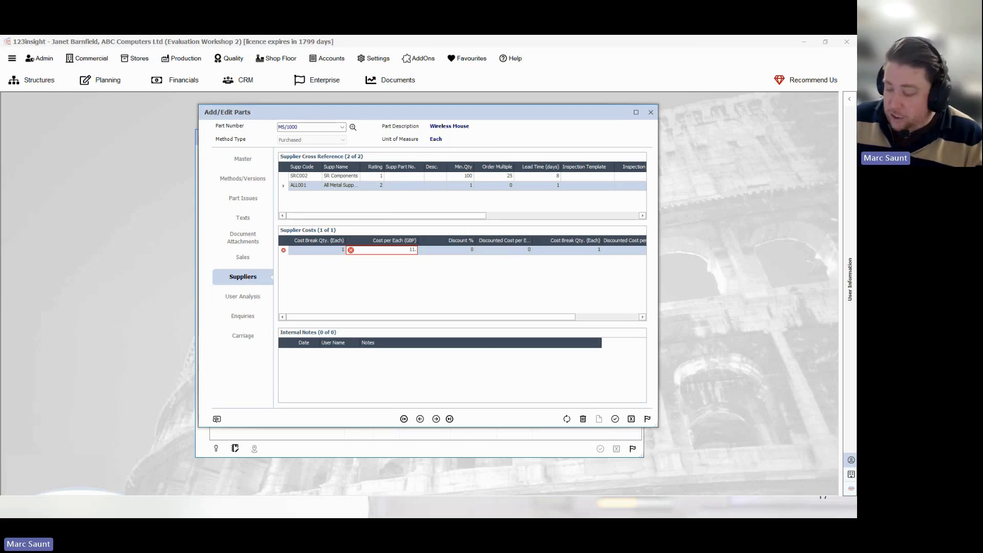
text(11.85)
key(Tab)
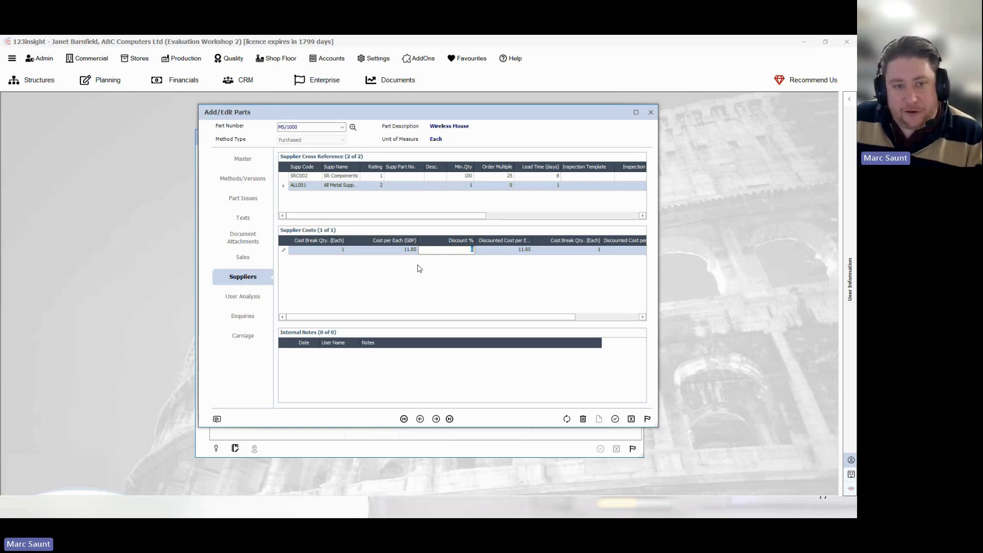
Step: Compare the cost breaks of both suppliers, then save the Wireless Mouse part and close its record
click(286, 176)
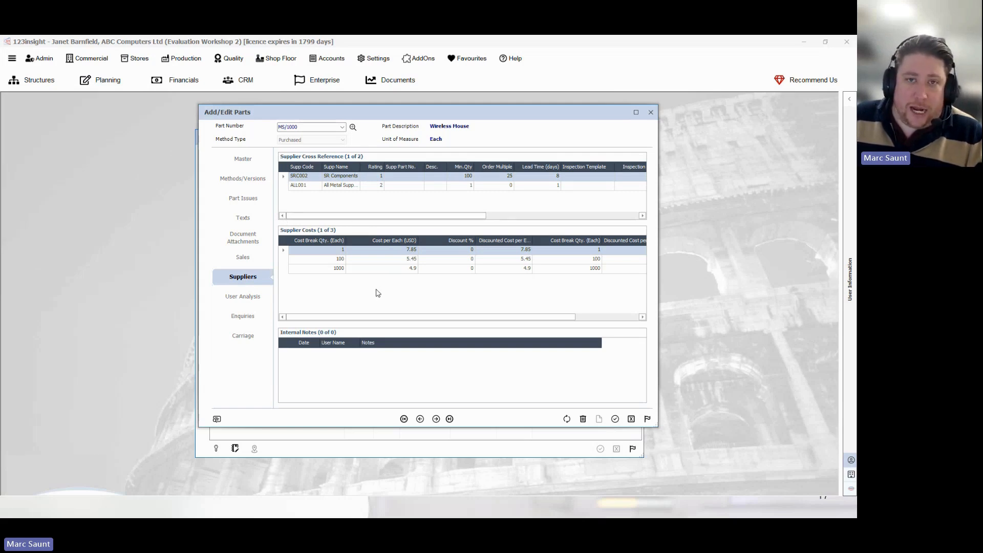
click(290, 186)
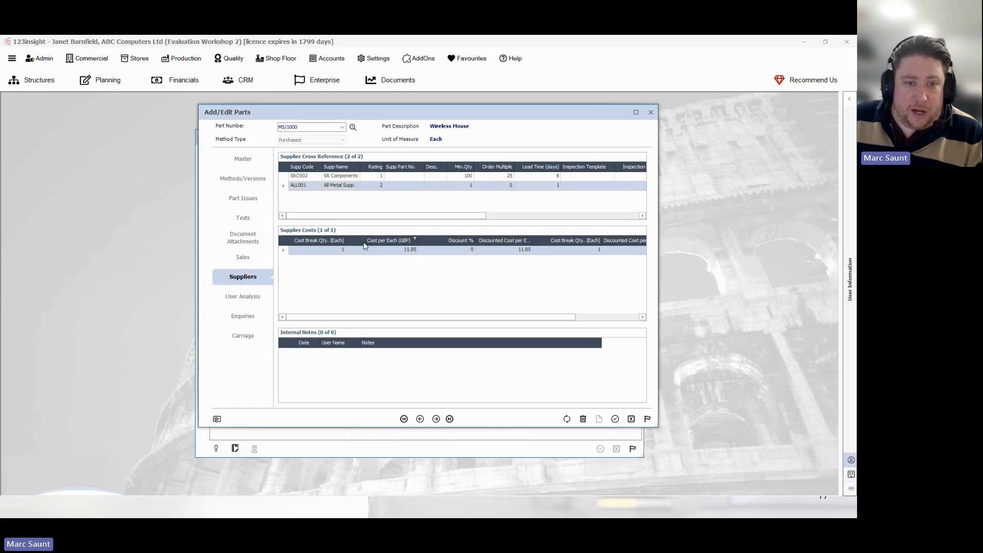
click(286, 177)
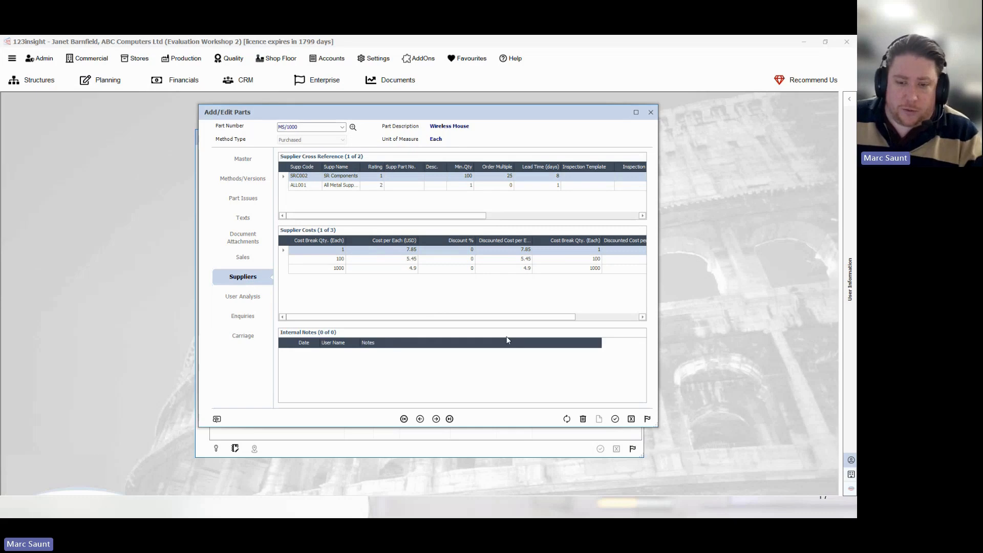
click(615, 420)
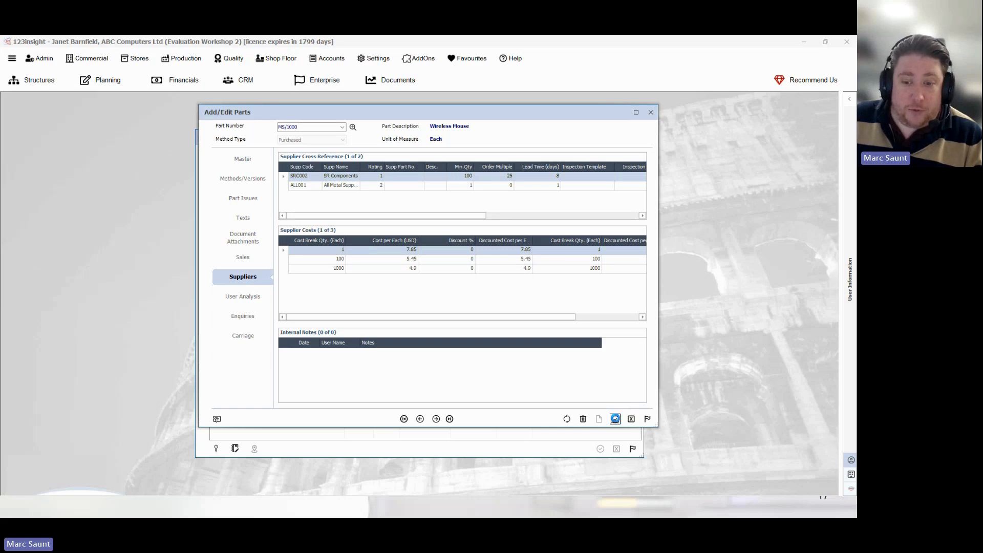
click(647, 420)
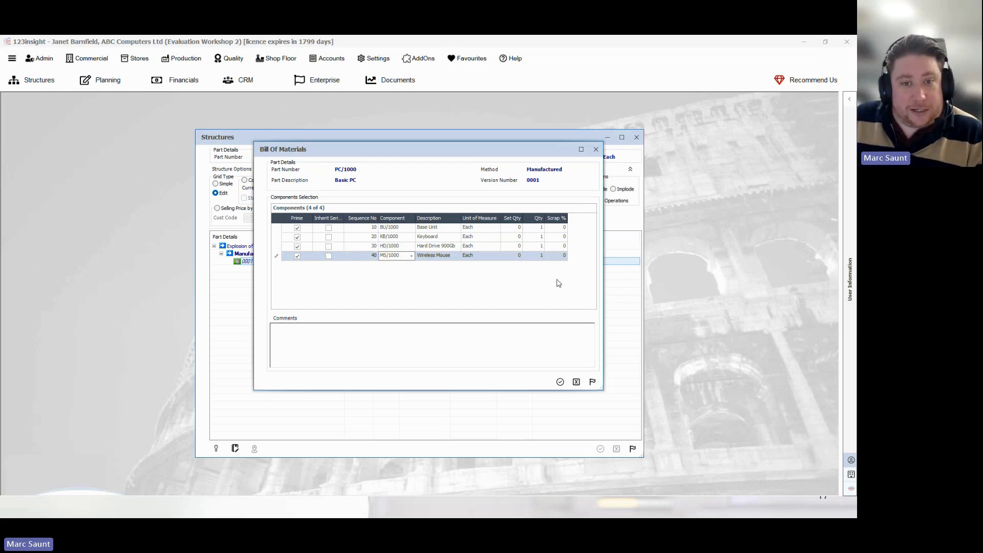
Step: Save and close the bill of materials for PC/1000, and widen the structure's Description column to show the full component descriptions
click(561, 382)
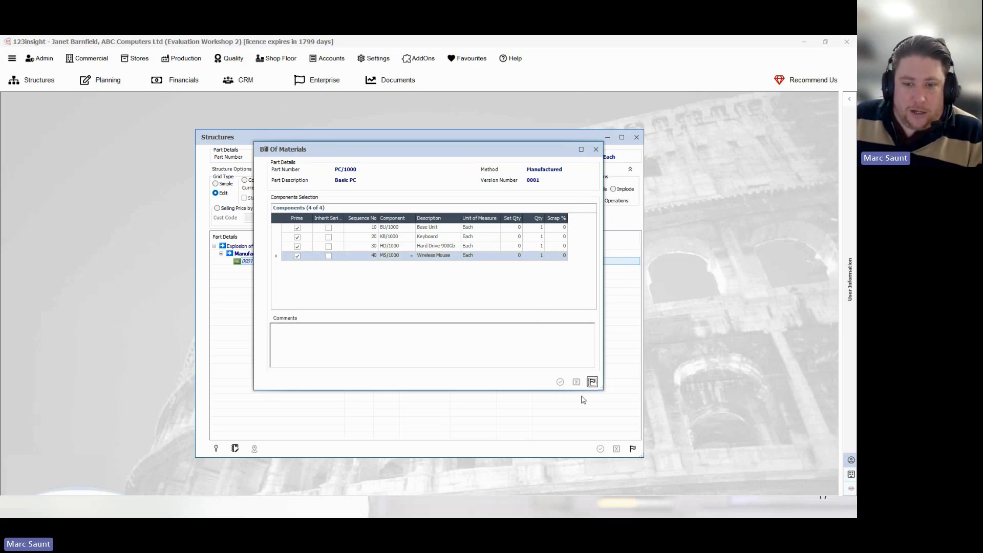
click(592, 383)
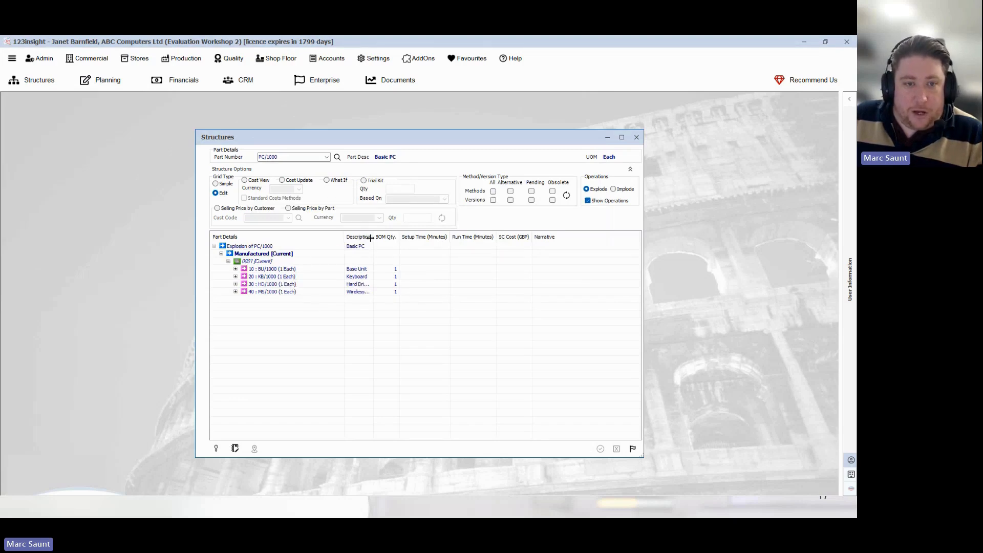
drag(374, 237, 407, 237)
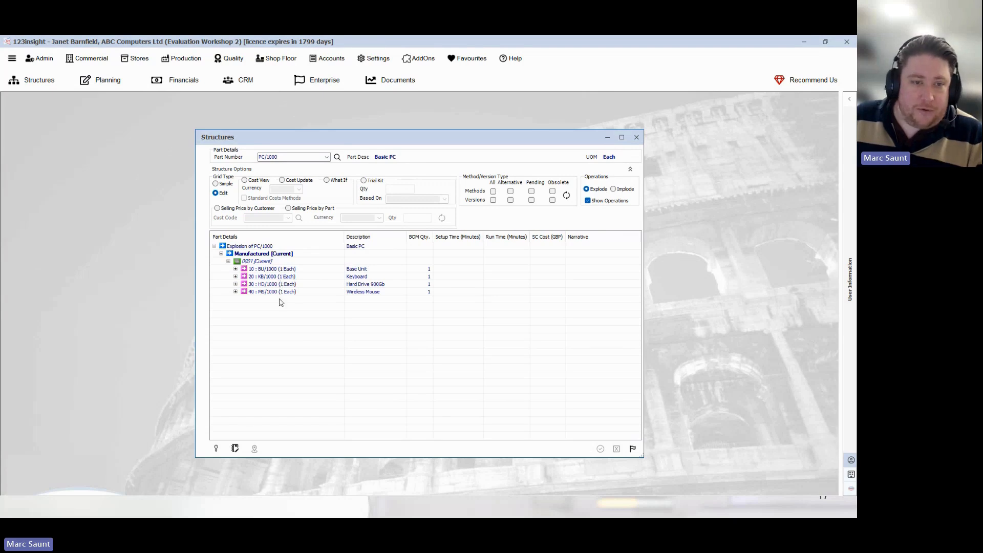
Step: Open the routing of PC/1000 version 0001 and add operation 10 with the ASSY (Assembly) resource
right_click(263, 262)
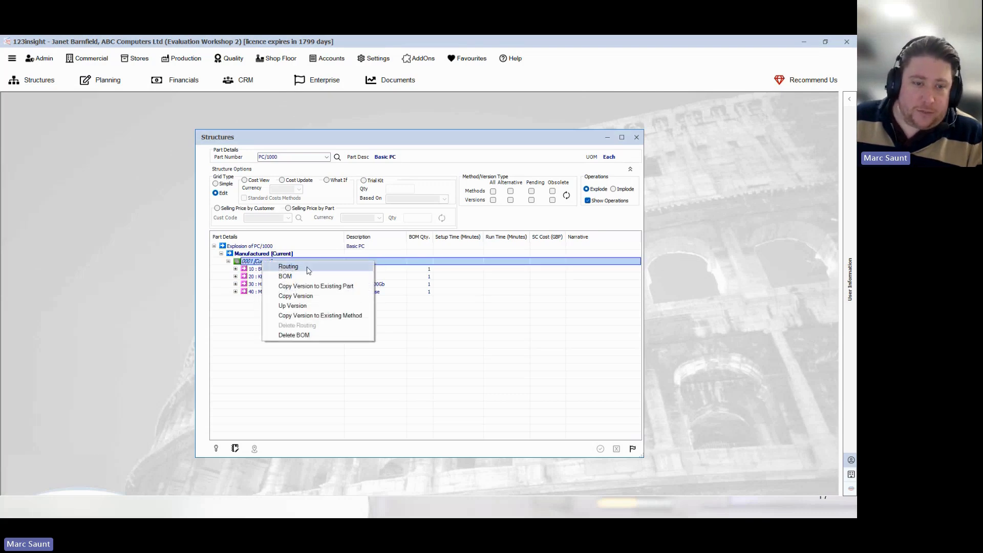
click(307, 268)
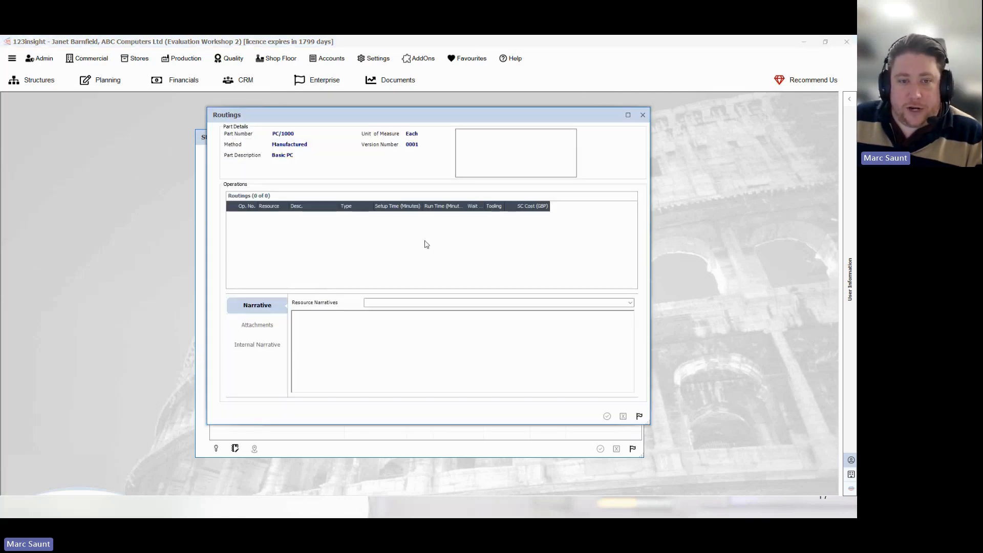
right_click(289, 230)
click(308, 235)
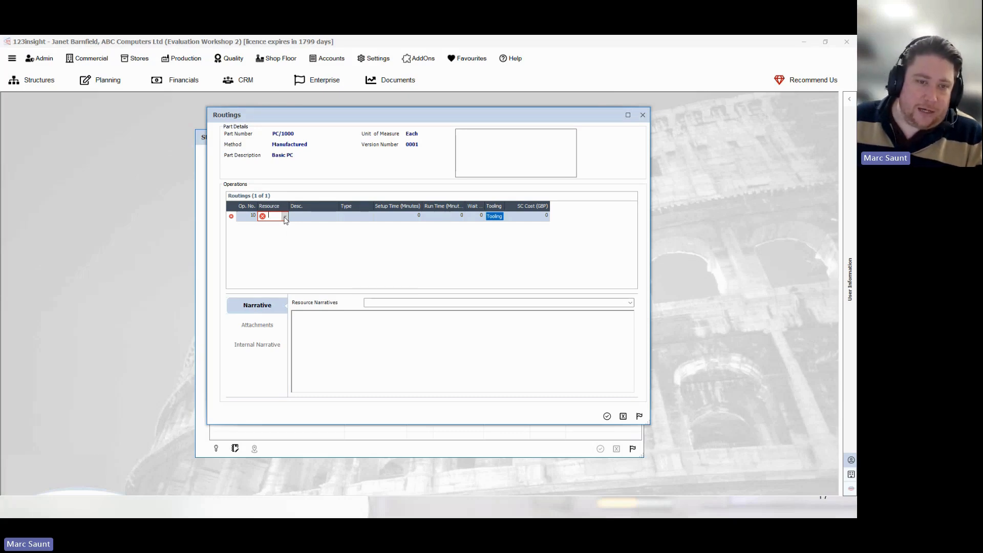
click(285, 218)
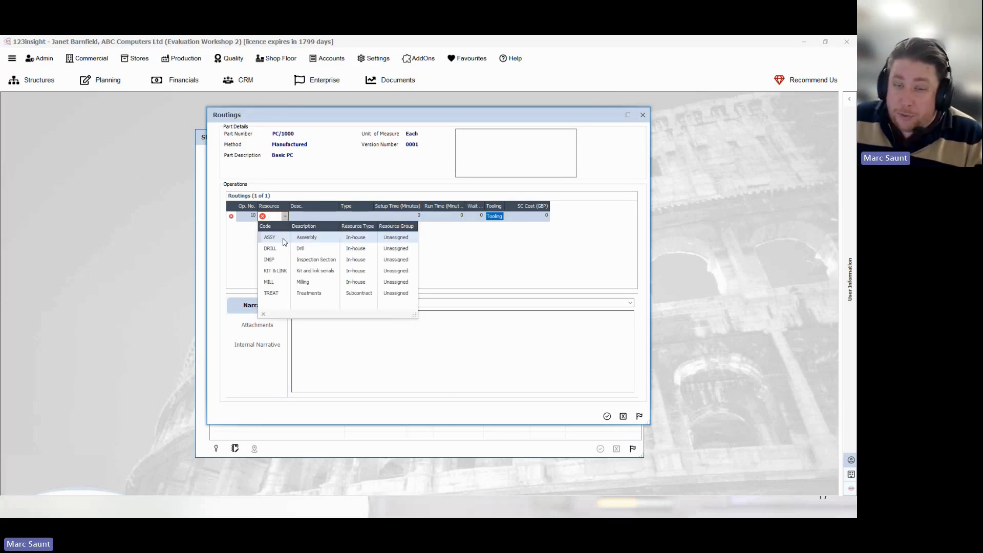
click(283, 238)
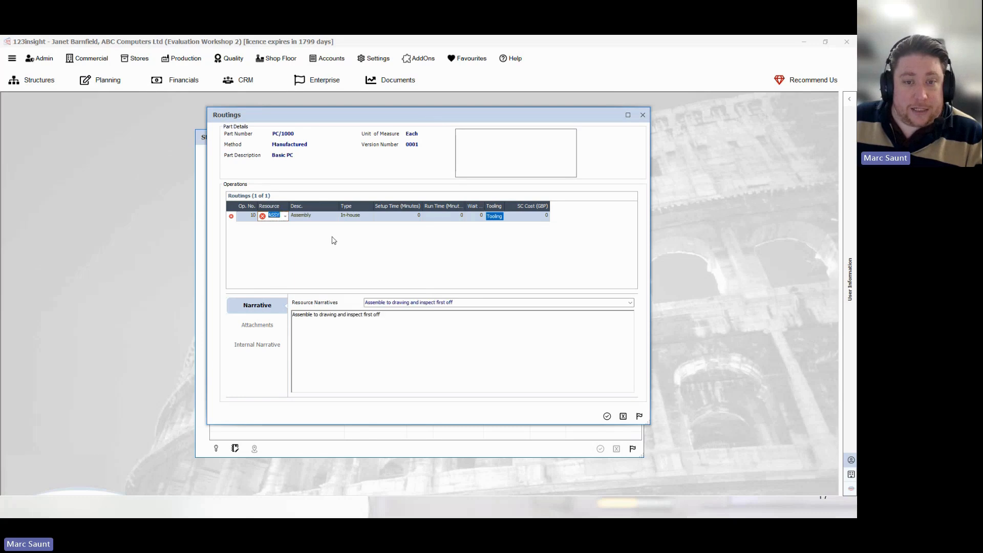
Step: Add operation 20 to the routing with the INSP (Inspection Section) resource
right_click(278, 238)
click(283, 243)
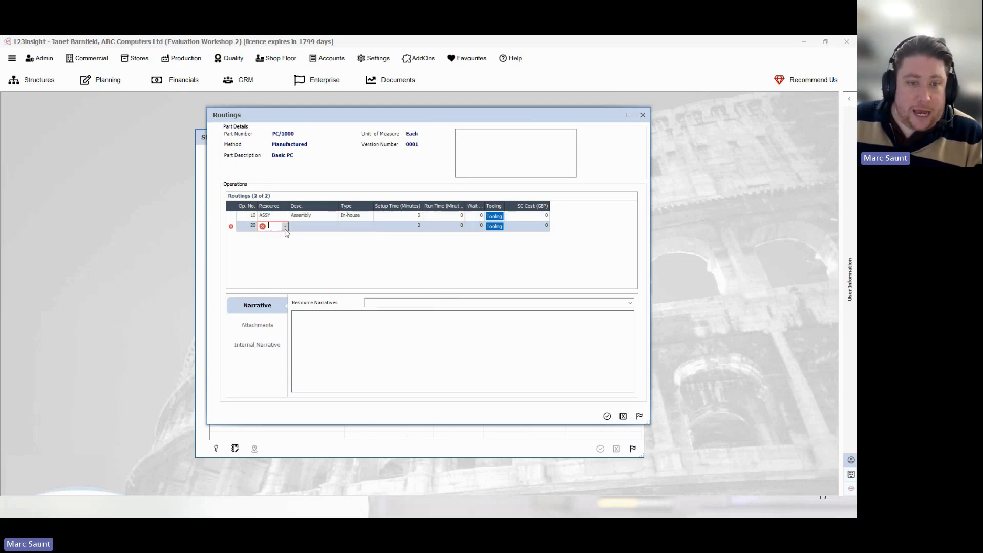
text(INSP)
key(Return)
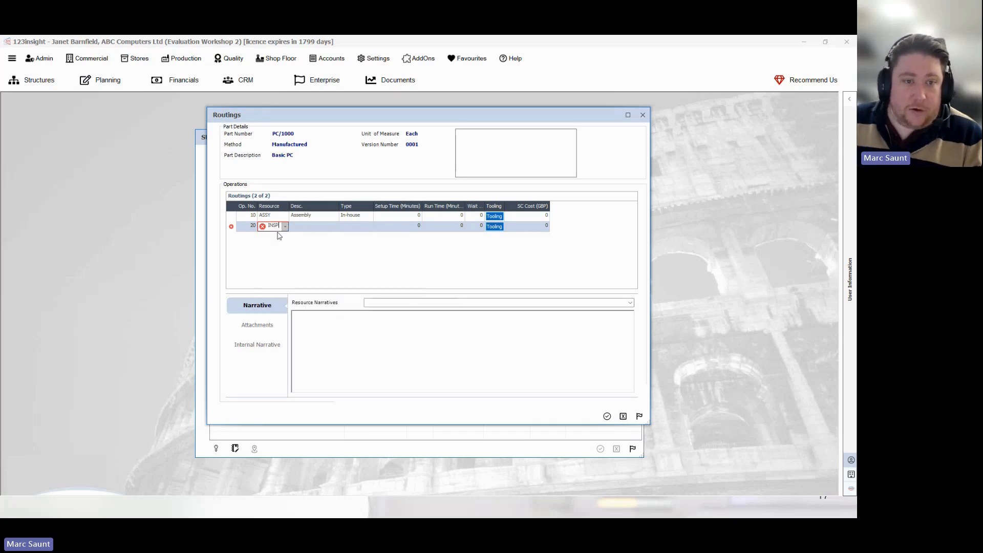
click(318, 257)
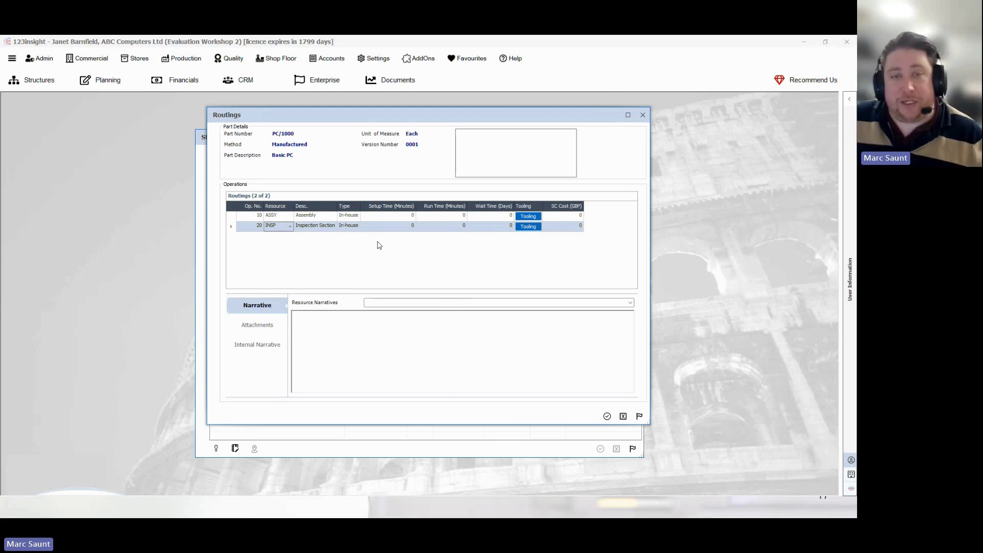
Step: Set the run time to 45 minutes for the assembly operation and 15 minutes for the inspection operation
click(505, 217)
click(455, 217)
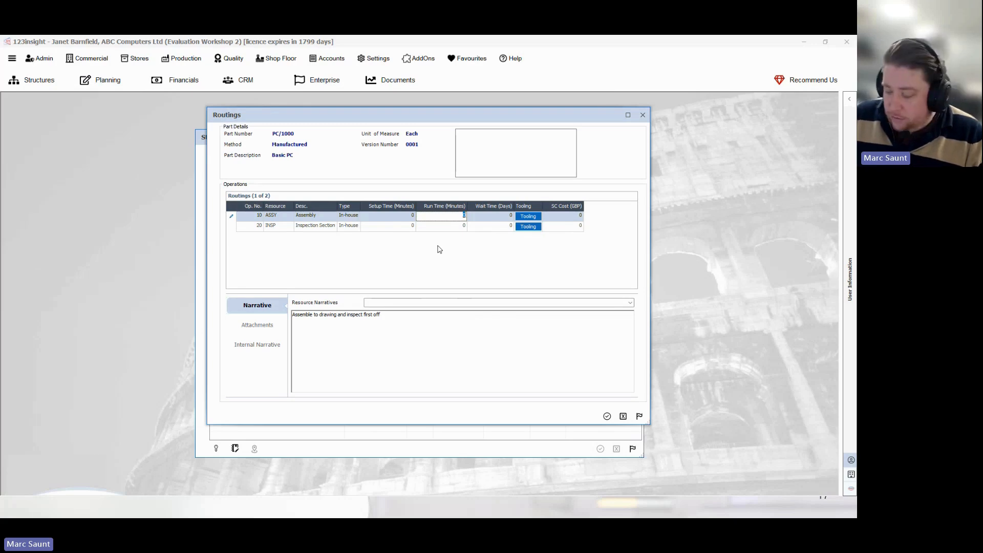
text(45)
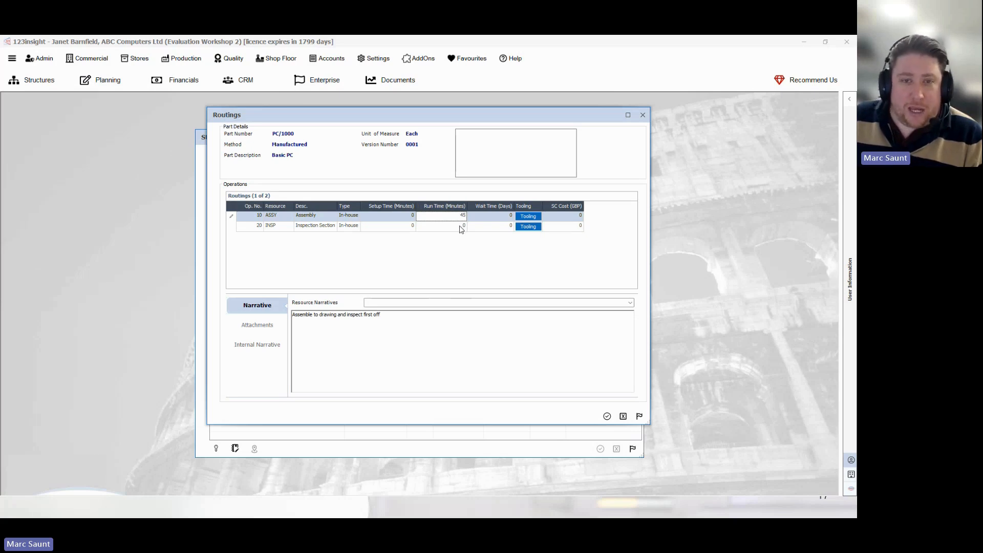
click(460, 228)
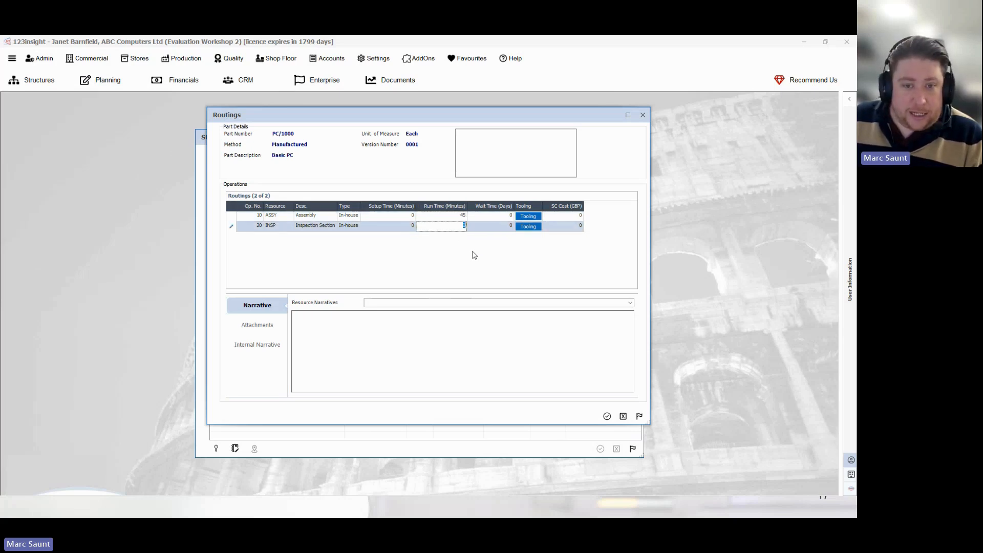
text(15)
key(Tab)
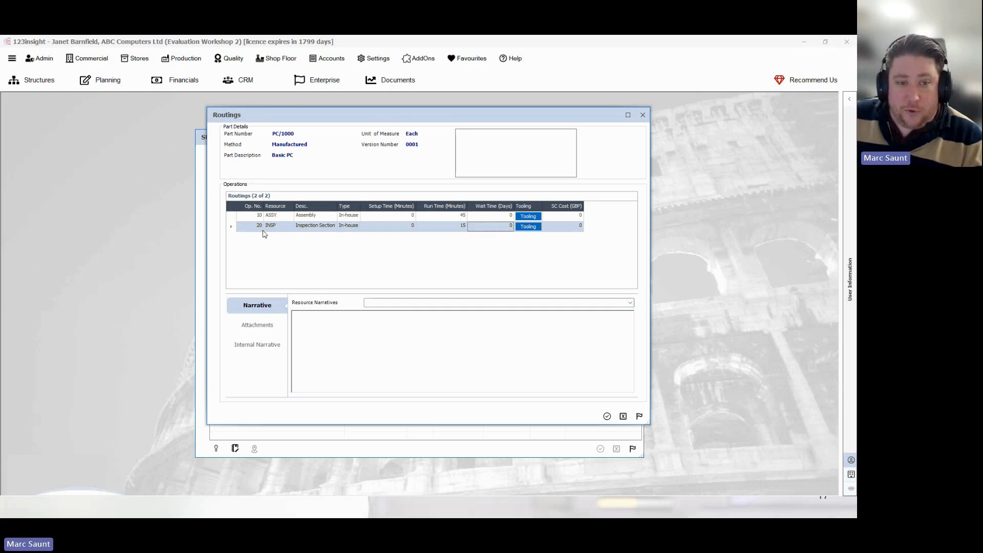
Step: Give the inspection operation the Final inspection resource narrative, extend it to "Final inspection - please inspect all units." and save the routing
click(630, 302)
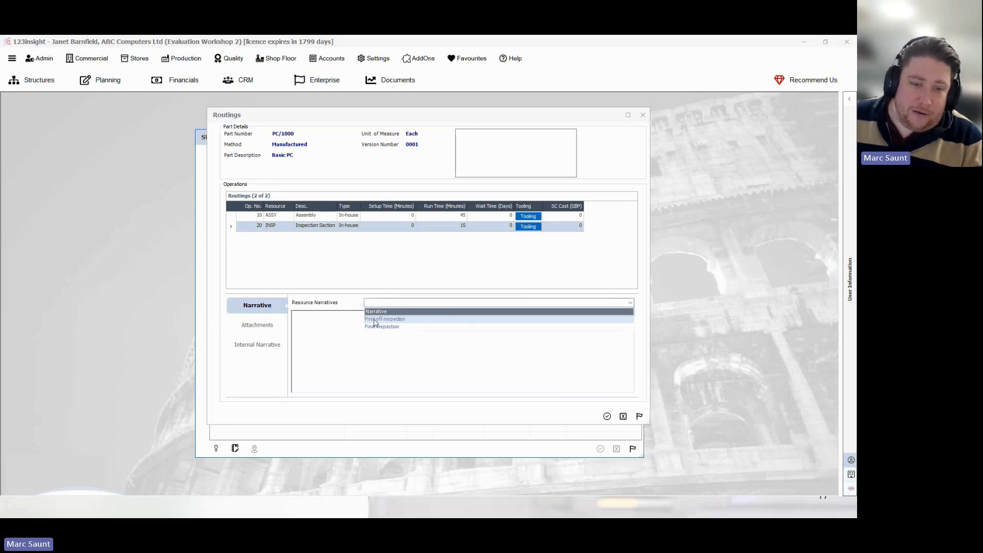
click(405, 330)
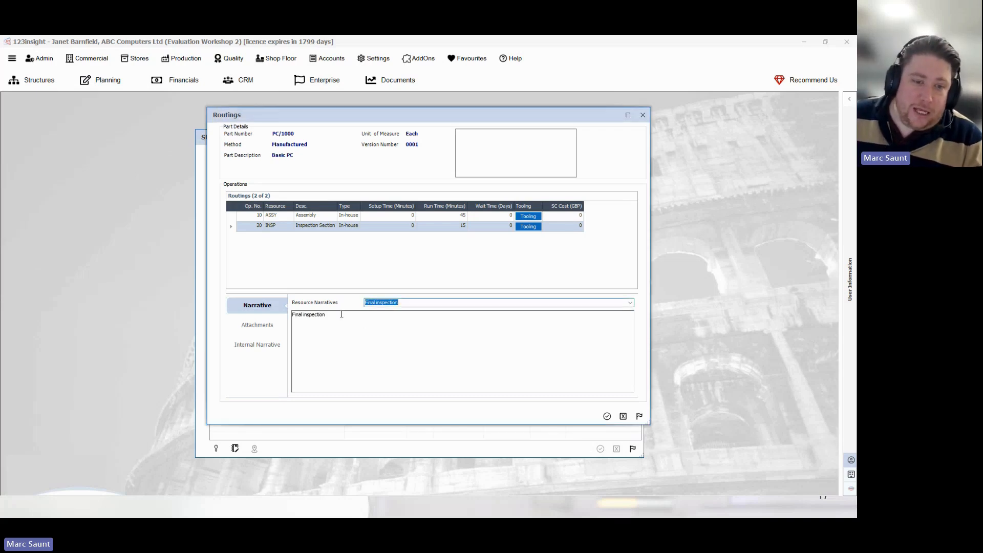
click(372, 311)
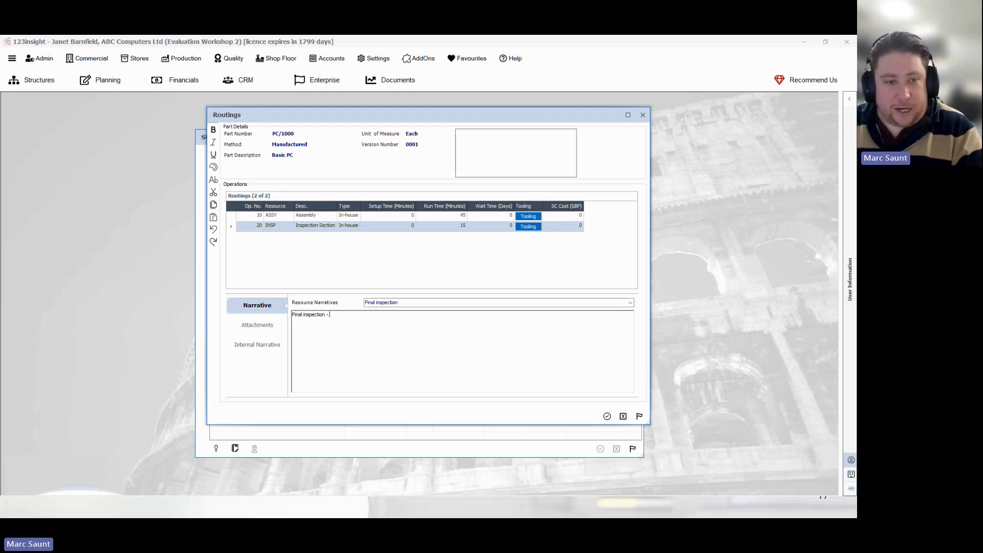
text(please )
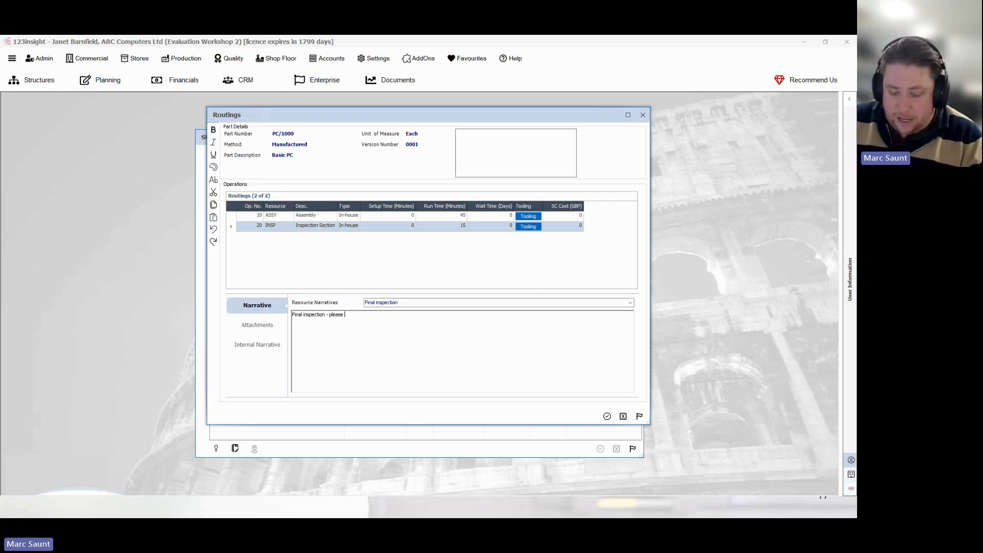
text(inspect all units.)
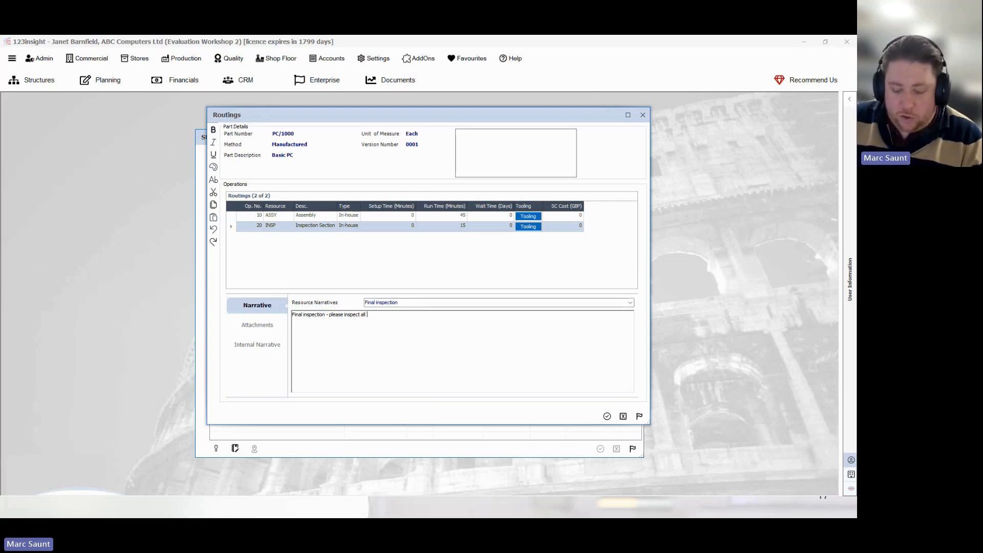
click(608, 417)
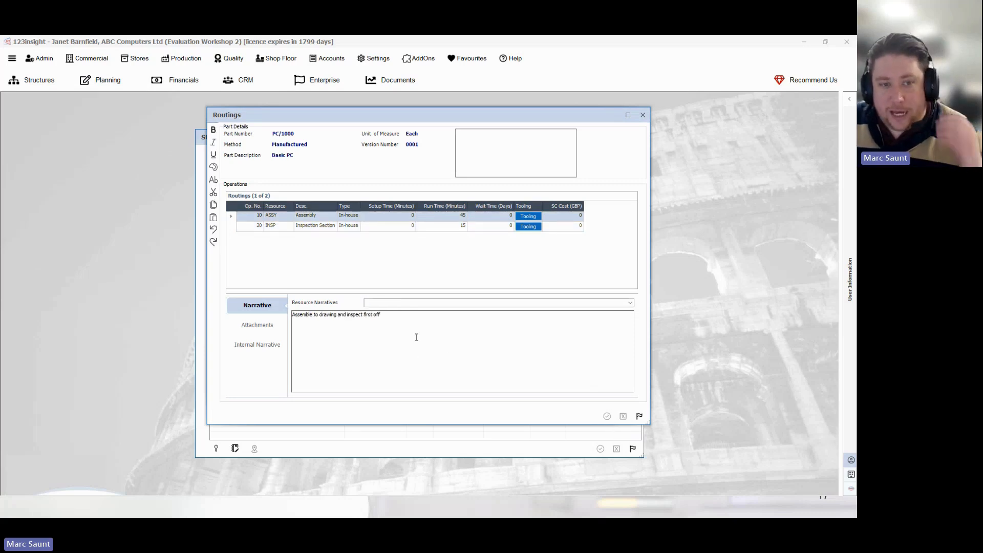
Step: Review the inspection operation's narrative, then save and close the routing of PC/1000
click(234, 228)
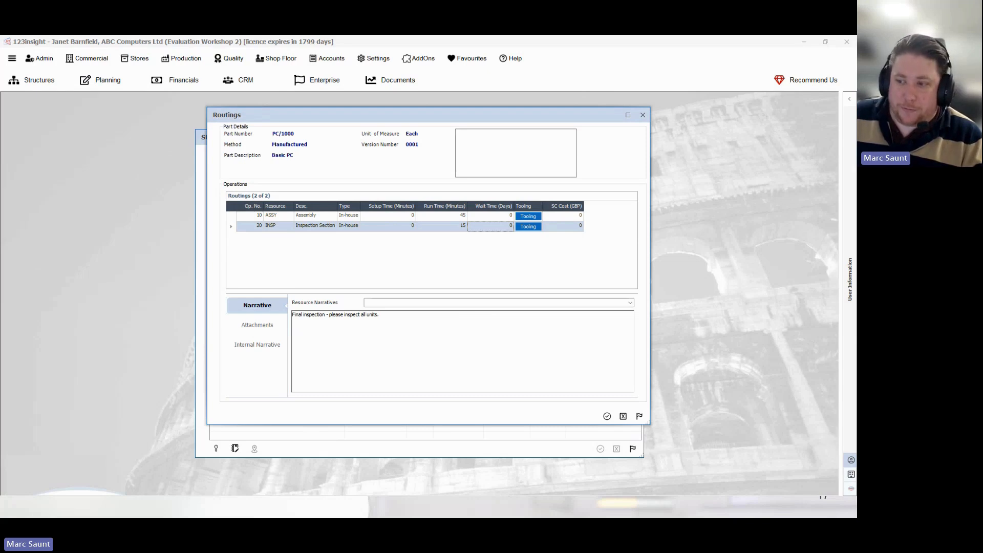
click(607, 417)
click(639, 416)
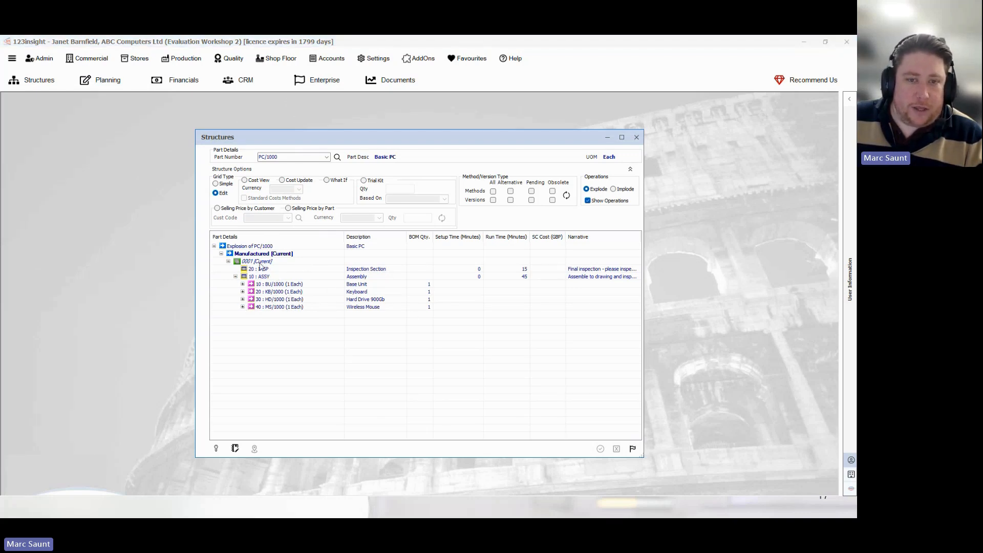
Step: Show the PC/1000 structure in the Cost Update grid at full window size and examine the Wireless Mouse batch size and component cost
click(282, 180)
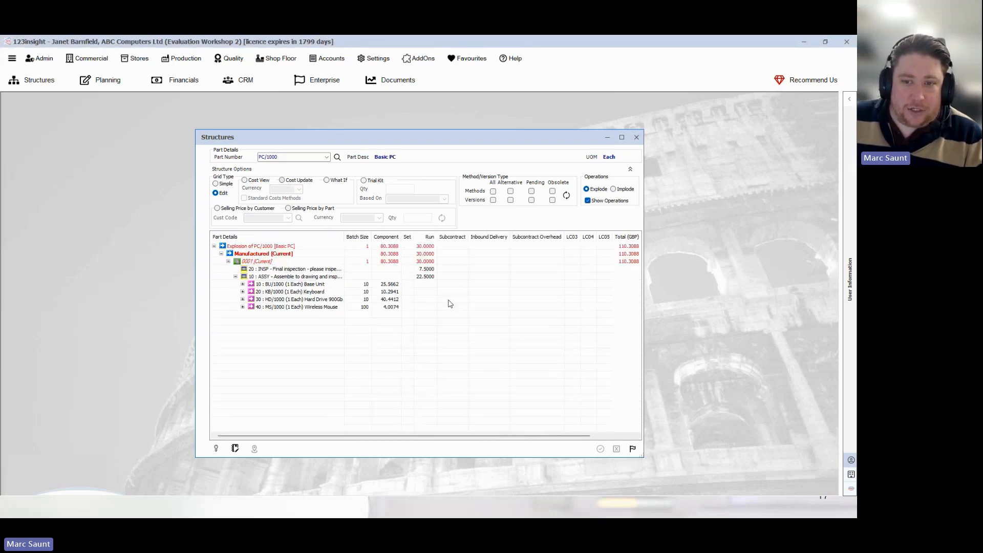
click(622, 137)
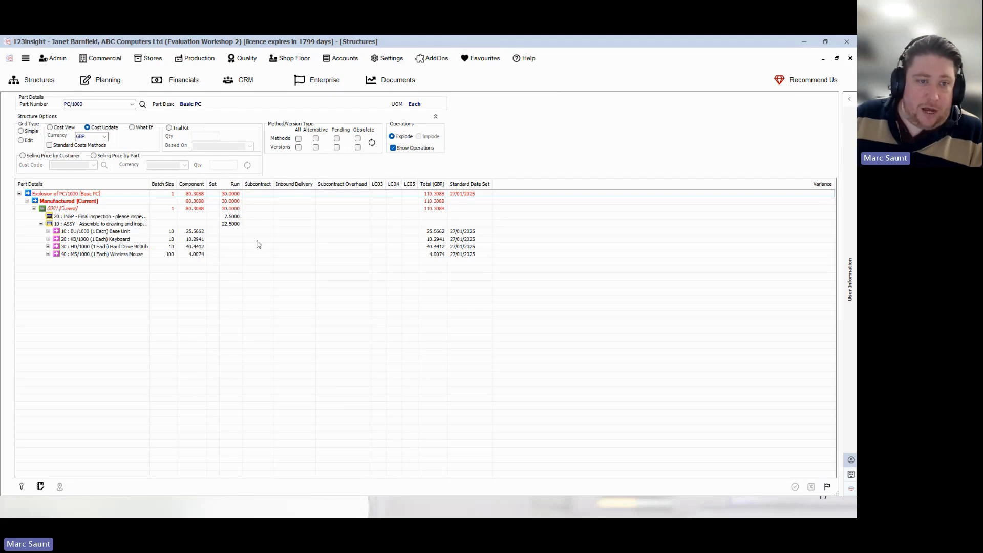
click(170, 256)
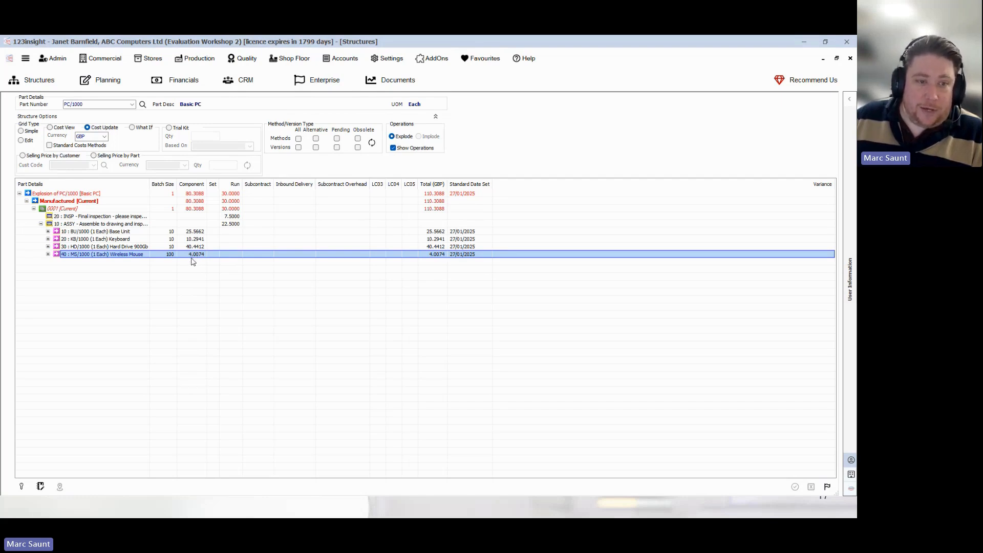
click(193, 258)
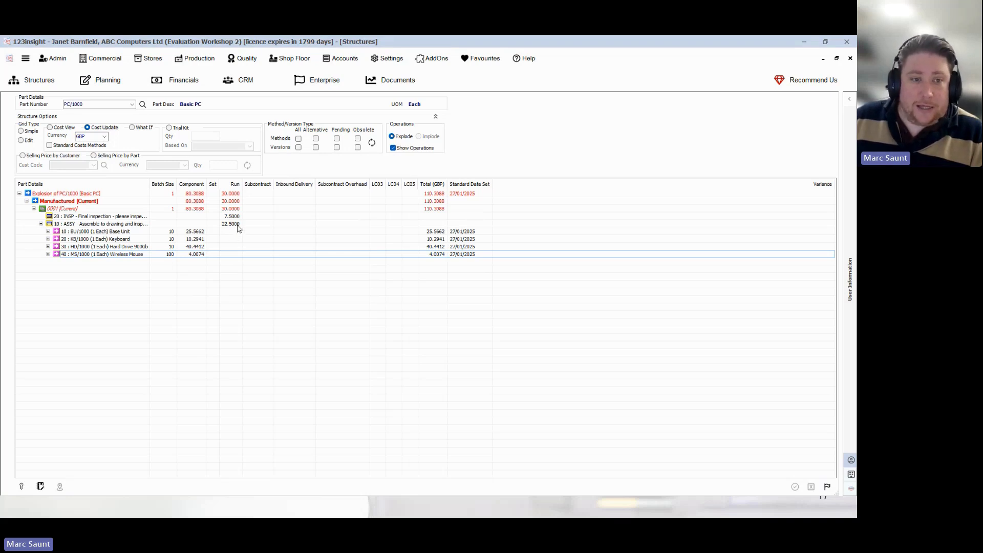
Step: Open the ASSY resource of operation 10 for editing and set its planned efficiency to 80%
click(103, 225)
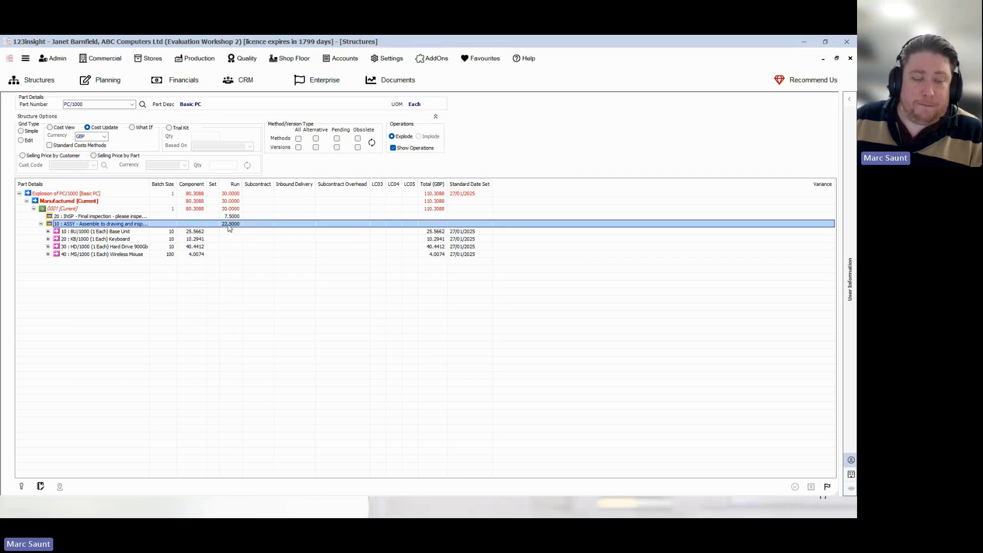
right_click(136, 225)
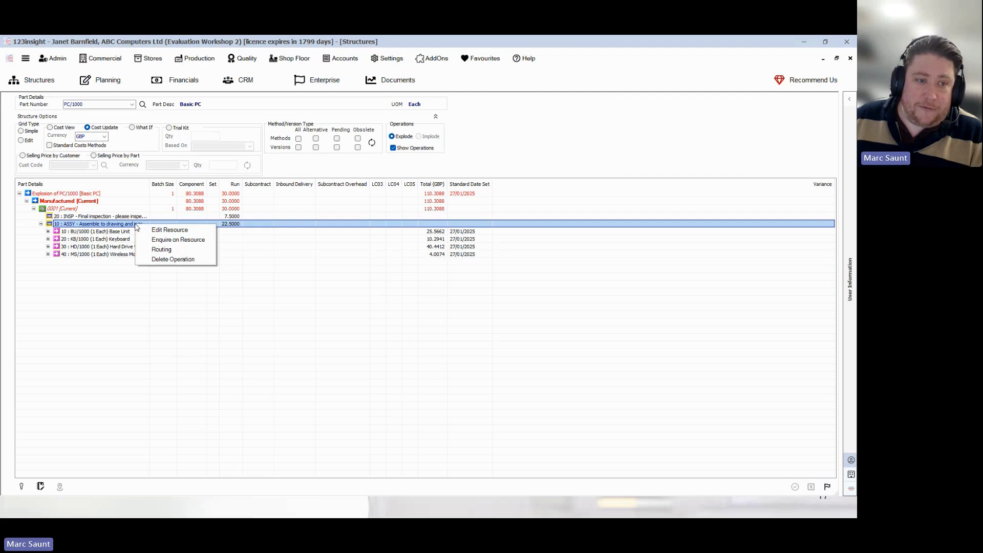
click(197, 231)
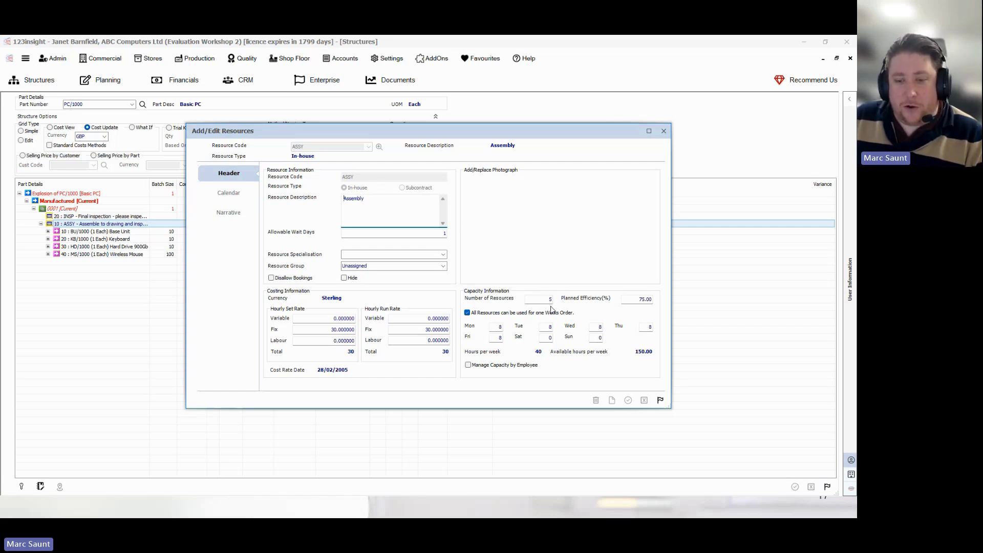
click(636, 299)
text(80)
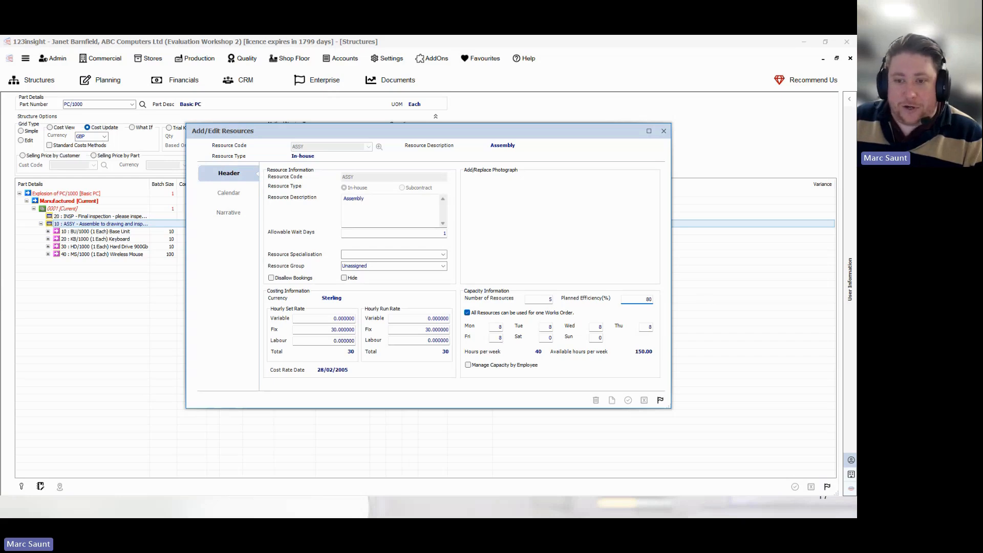
key(Tab)
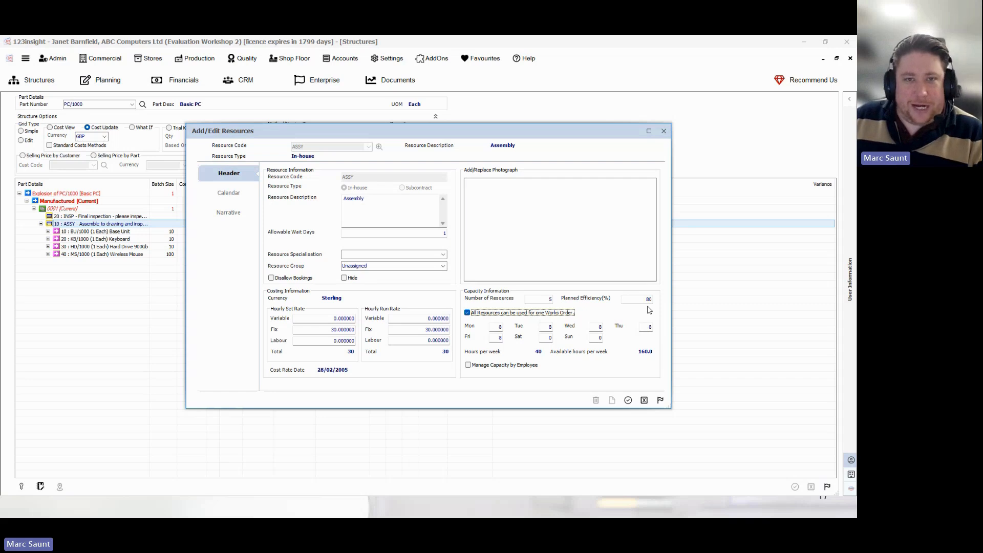
Step: Set the Assembly resource's Friday capacity to 5 hours
double_click(496, 338)
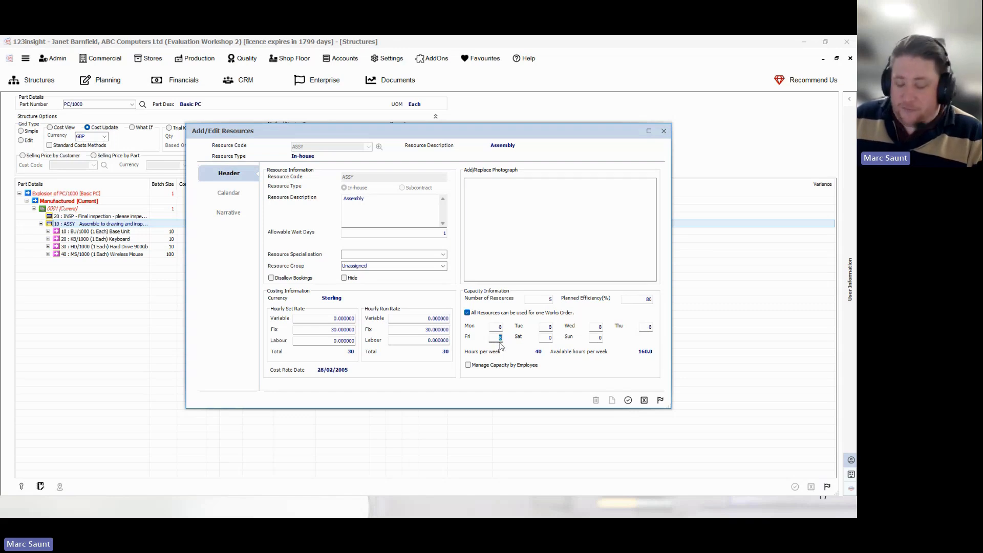
text(5)
key(Tab)
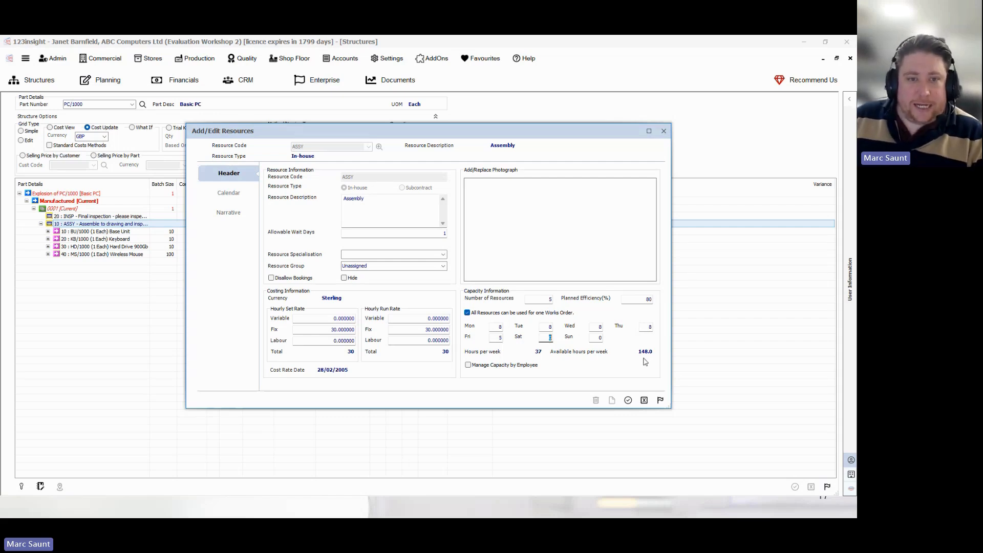
Step: In the Assembly resource's 2025 calendar, set all Saturdays and Sundays plus 29, 30 and 31 December as non-working days
click(229, 196)
click(491, 176)
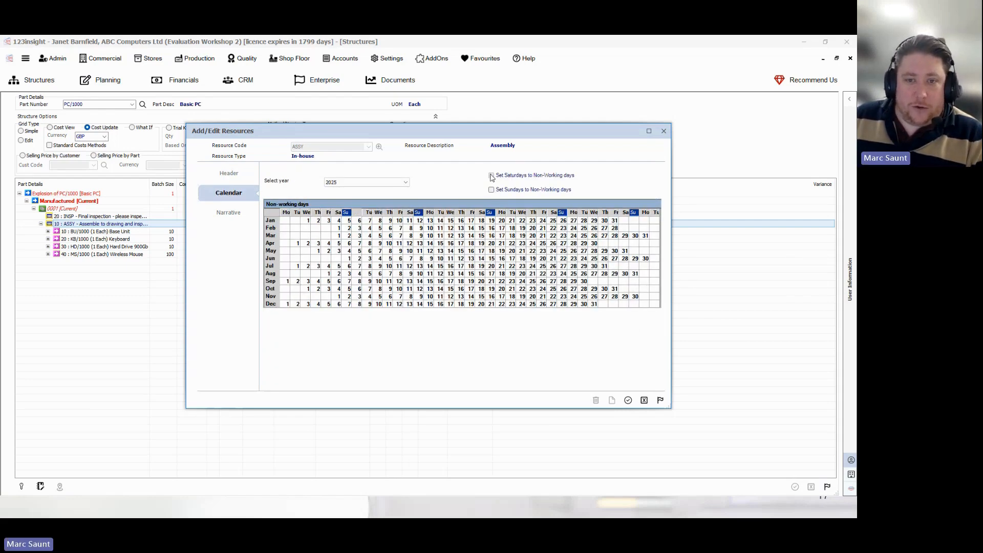
click(491, 190)
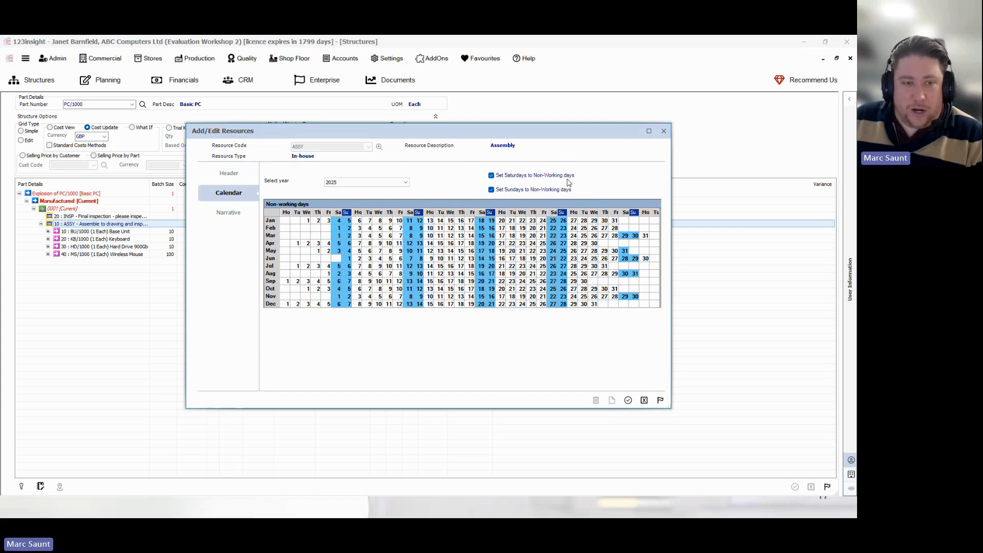
click(574, 305)
click(584, 304)
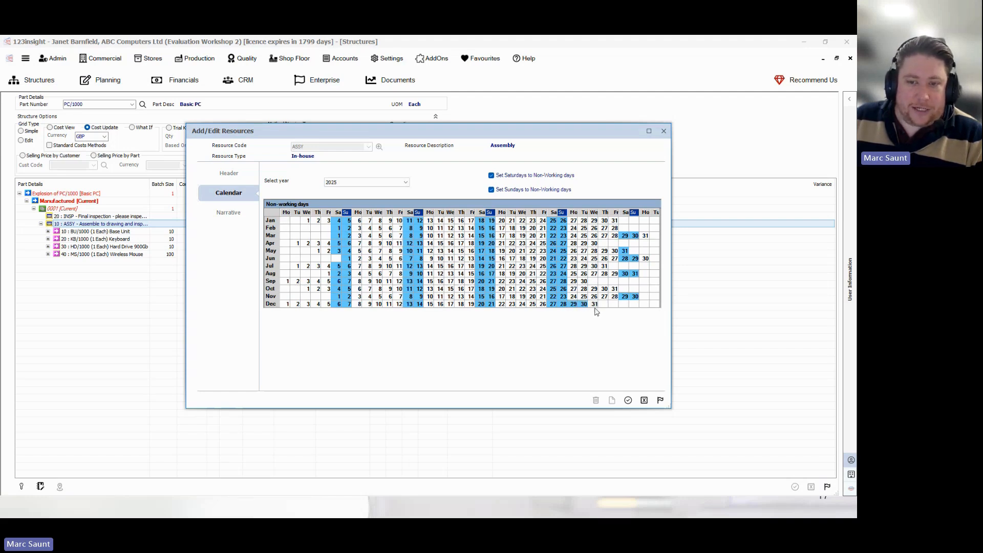
click(594, 304)
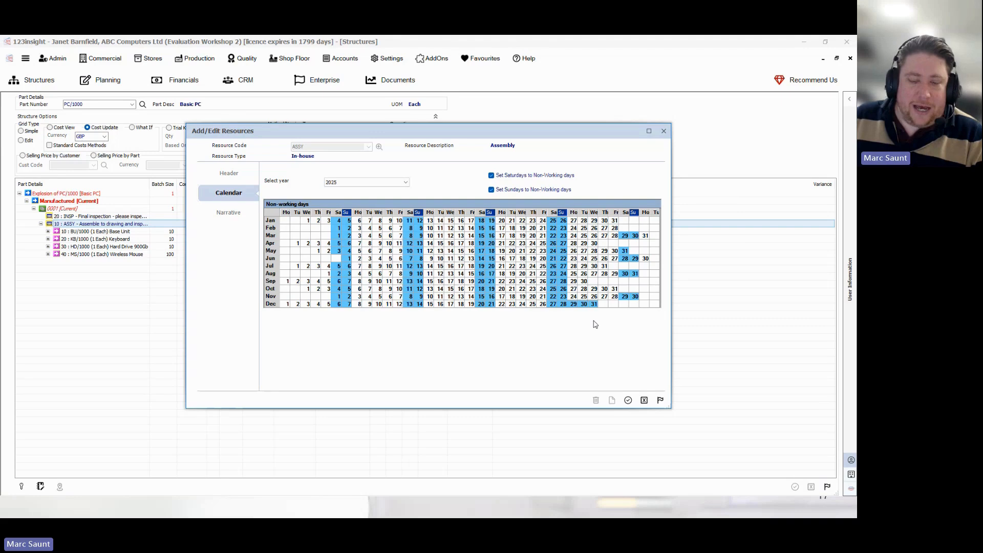
Step: Mark 1, 2 and 3 January as additional non-working days in the Assembly resource's 2025 calendar, save the resource and close it
click(316, 221)
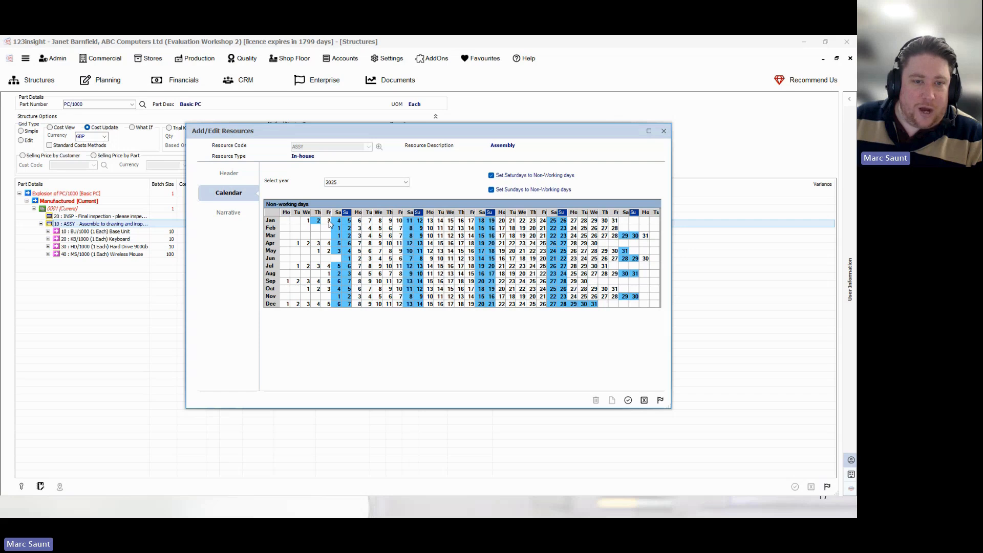
click(329, 221)
click(308, 221)
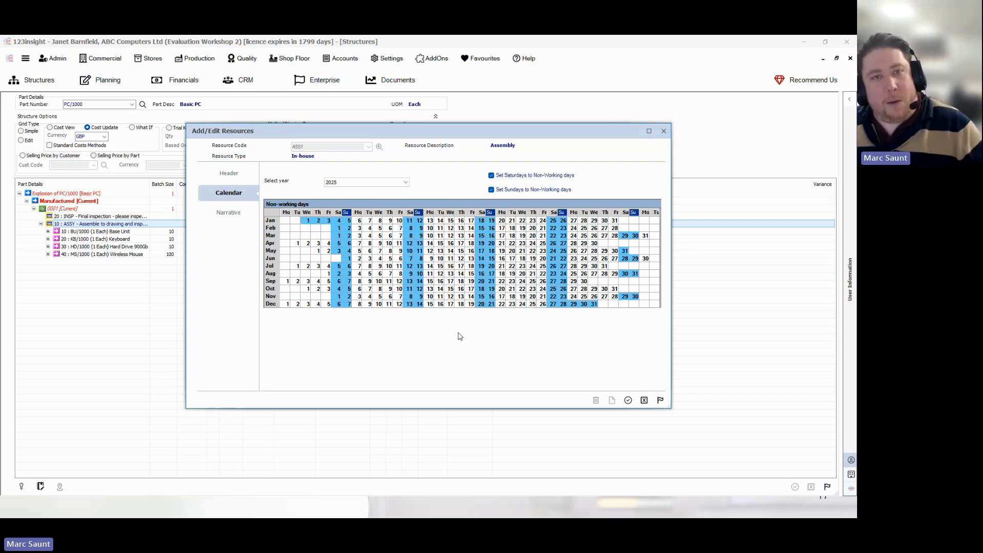
click(628, 401)
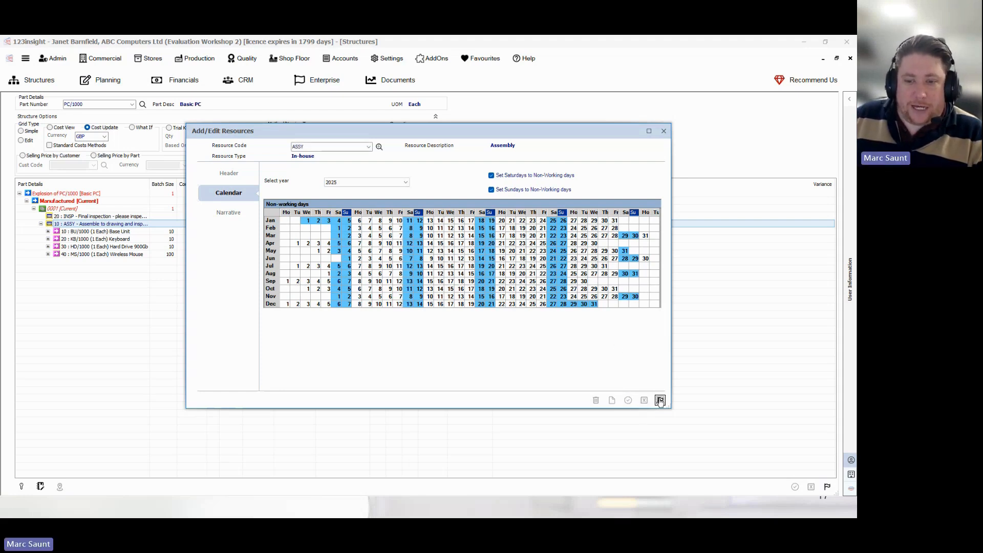
click(660, 400)
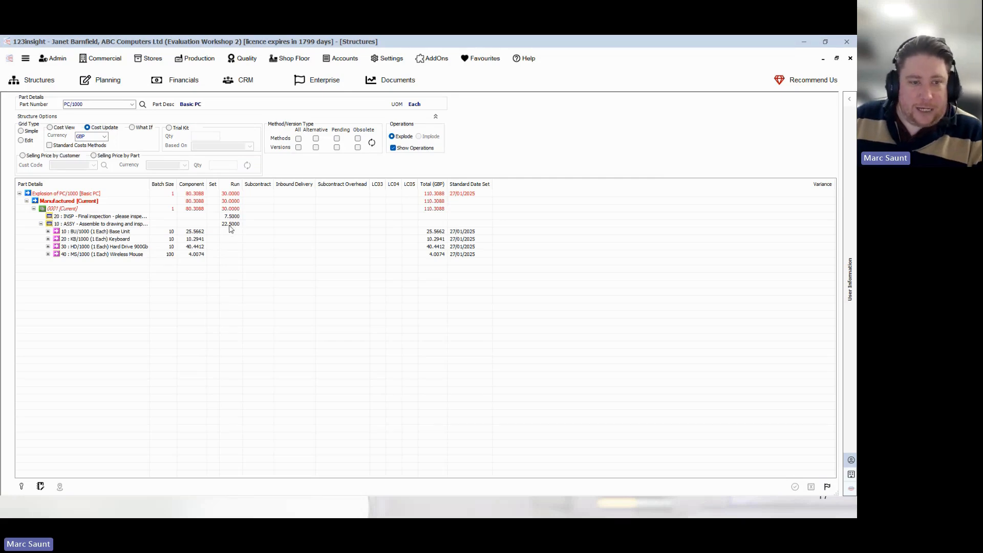
Step: Examine the run costs of the assembly and inspection operations and the total cost of version 0001
click(232, 224)
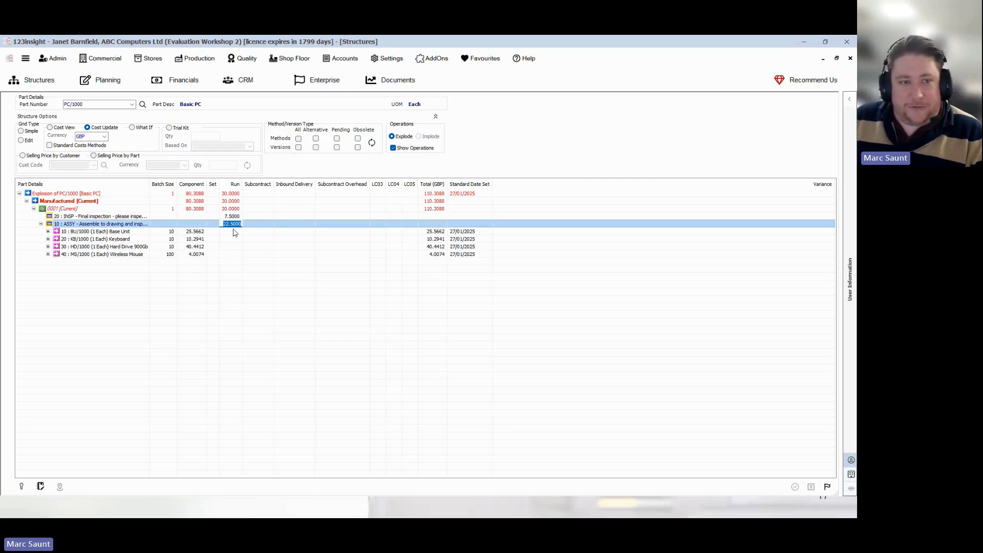
click(234, 217)
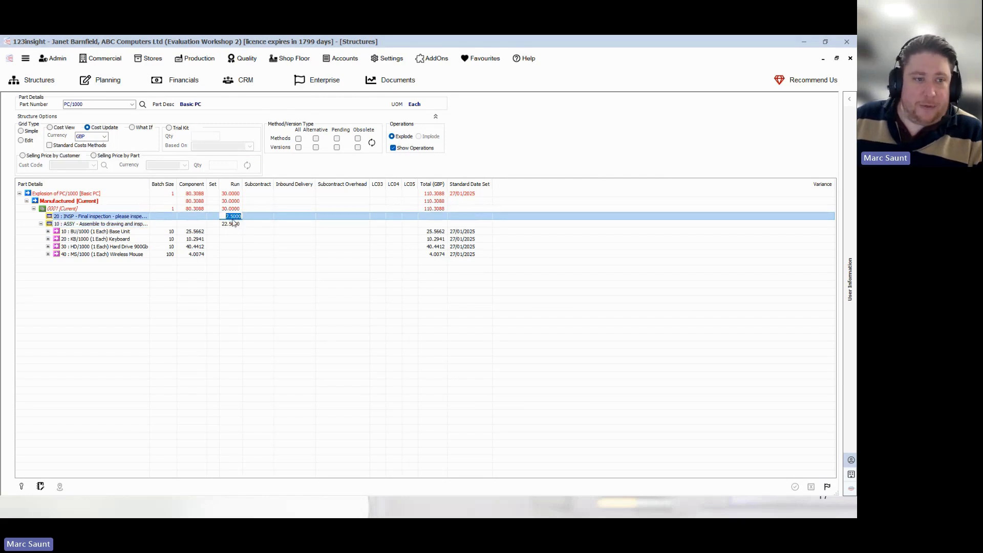
click(246, 209)
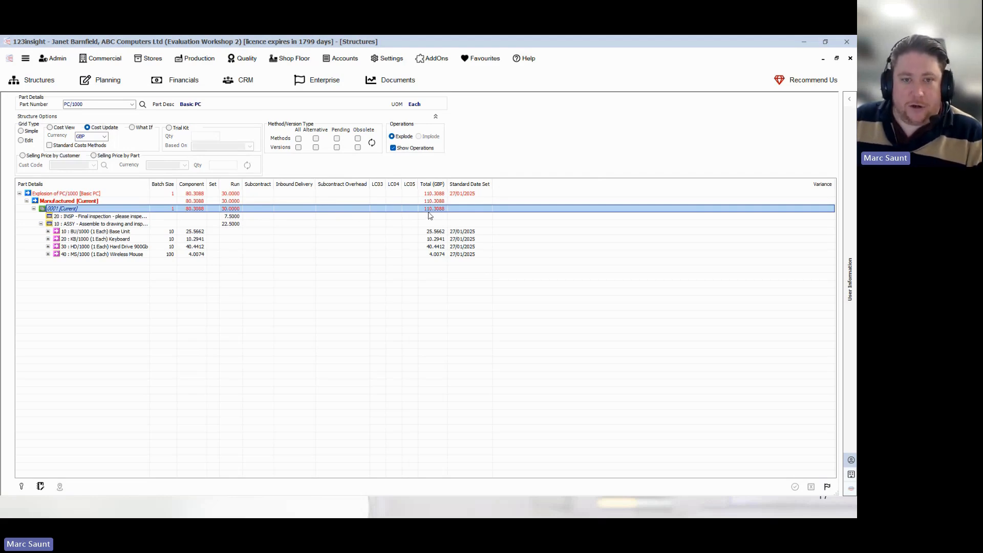
Step: Switch to the PowerPoint slide show to review the Engineering task list, and return to 123insight
key(super+Tab)
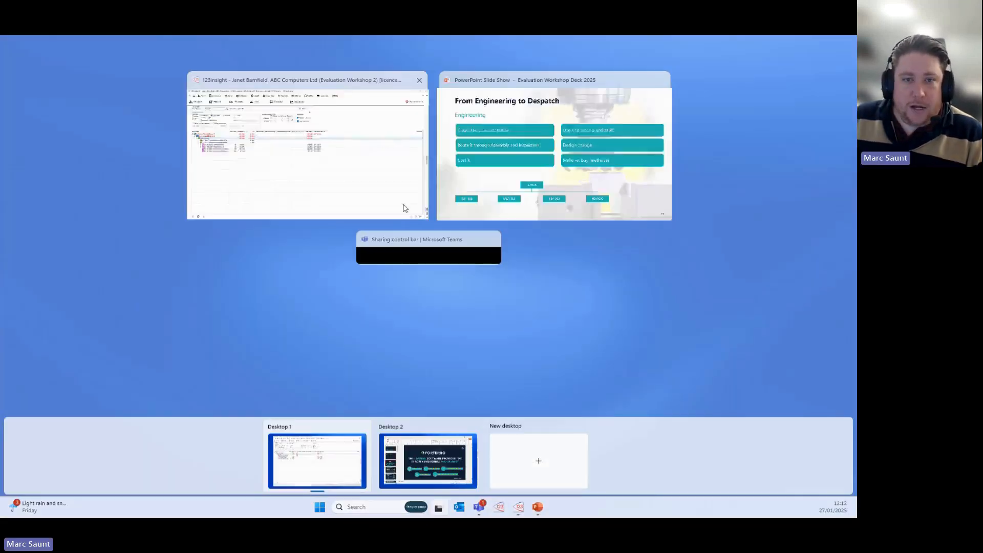
click(511, 154)
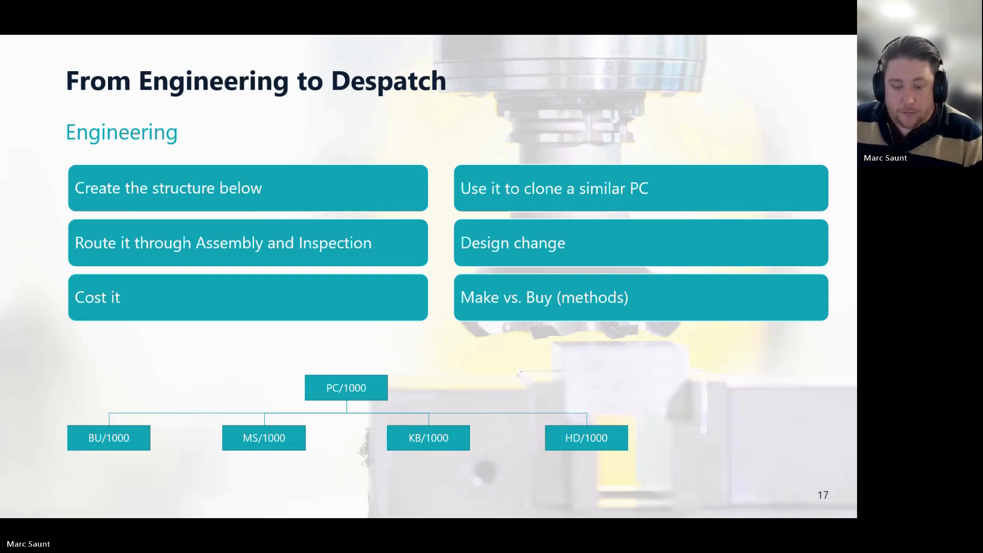
key(super+Tab)
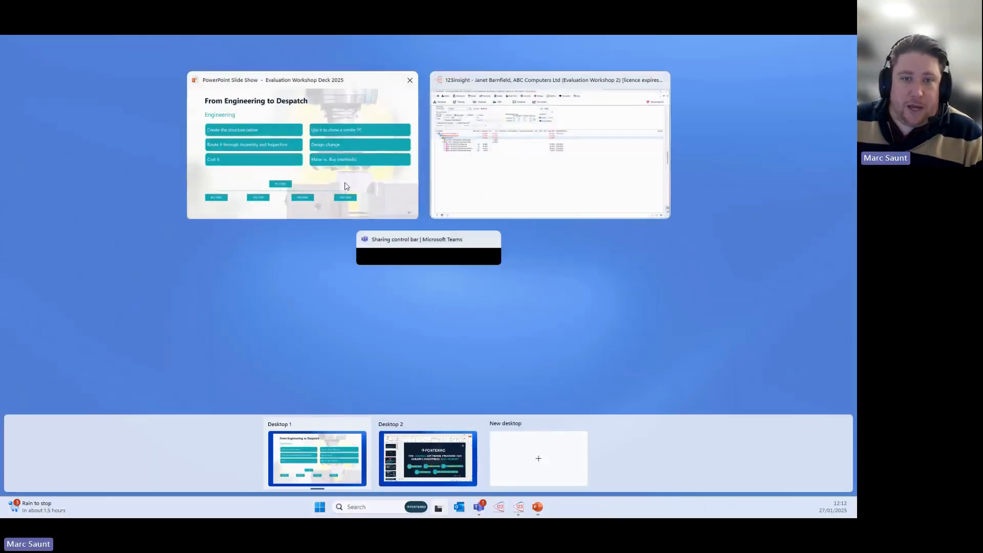
click(493, 170)
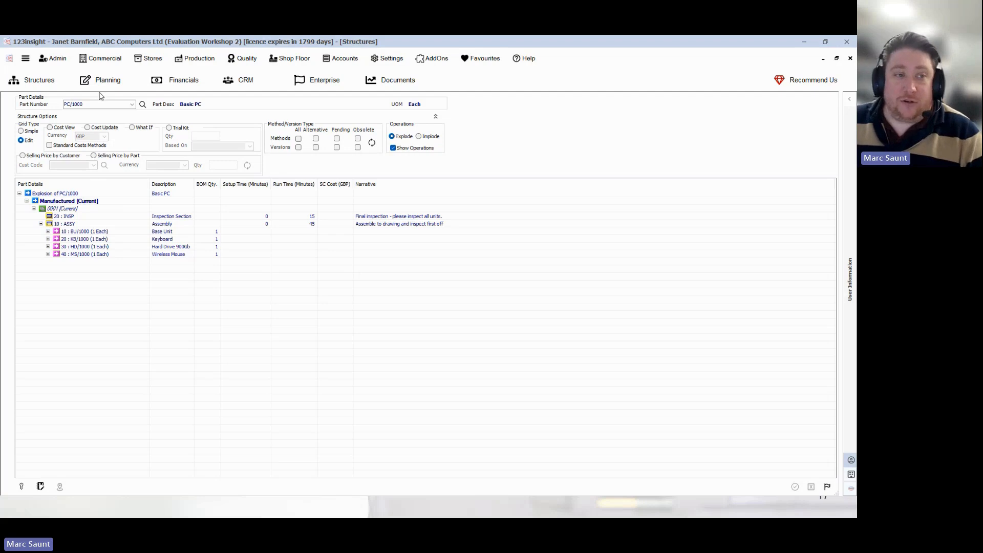
Step: Start a copy of the whole PC/1000 structure and give the copy the part number PC/2000
right_click(77, 195)
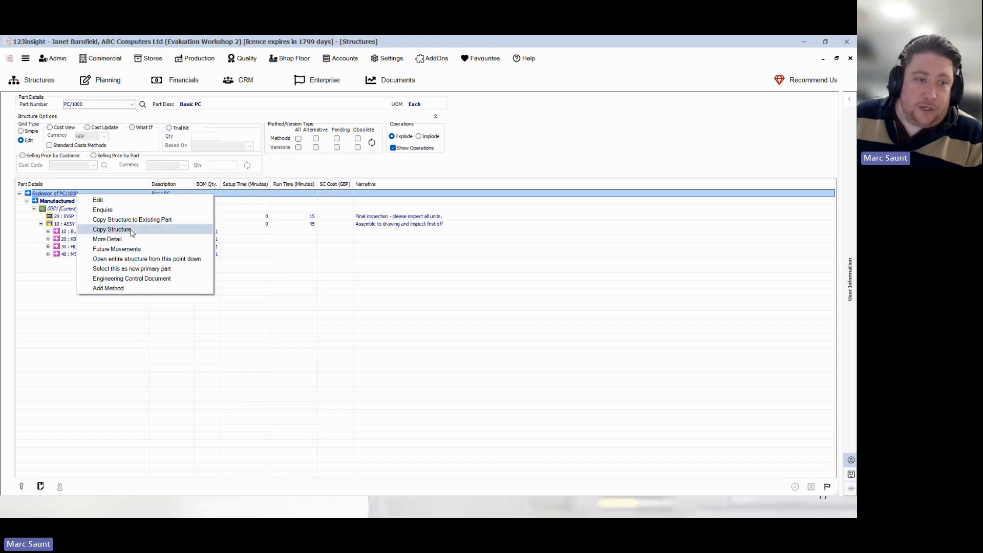
click(111, 230)
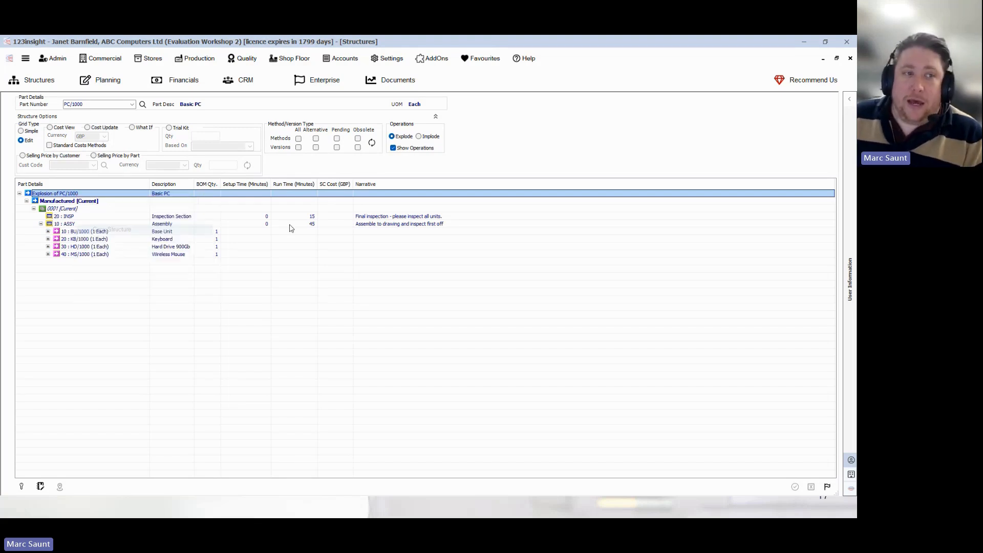
click(333, 153)
click(333, 152)
click(331, 152)
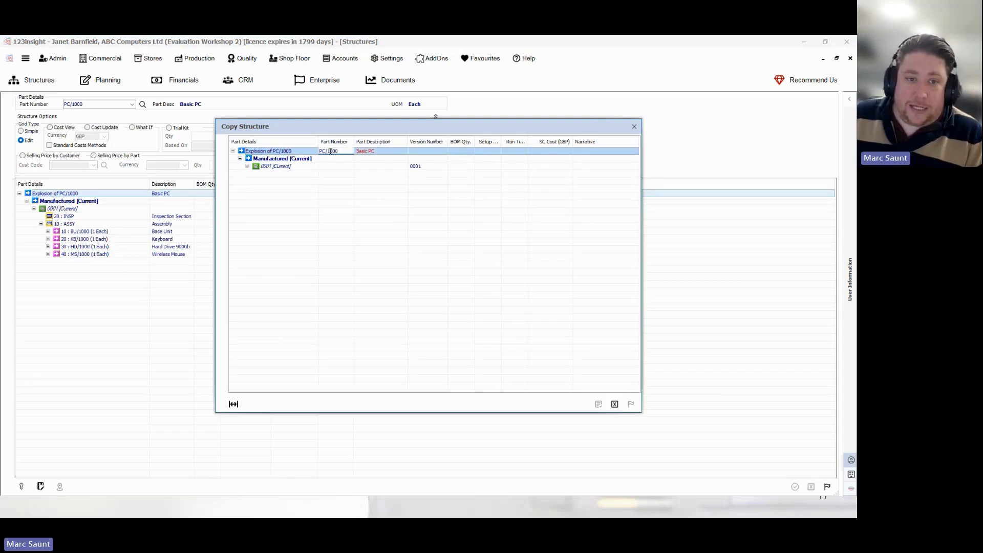
key(BackSpace)
text(2)
key(Return)
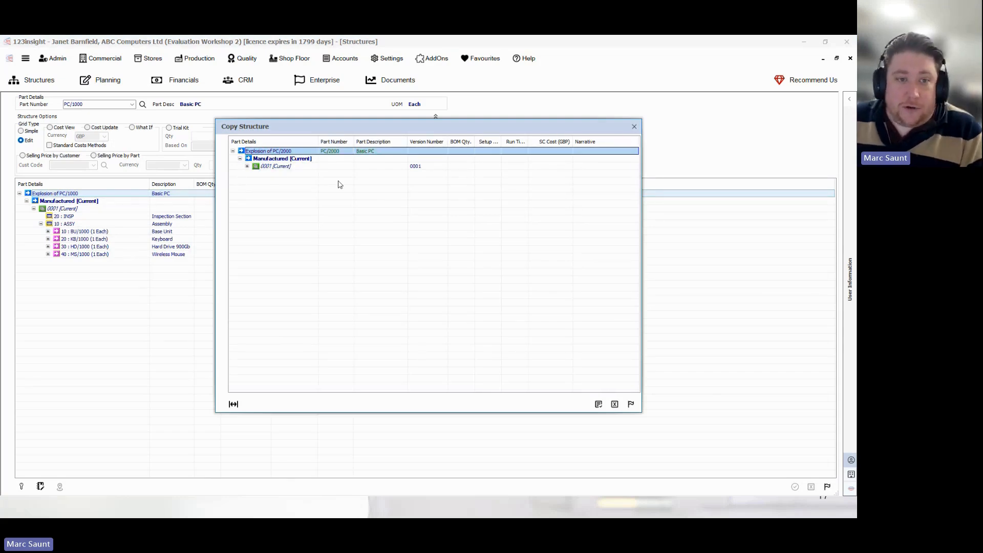
Step: Expand version 0001 and its assembly operation in the copy preview, and create the PC/2000 structure with no optional copy items selected
click(248, 166)
click(255, 182)
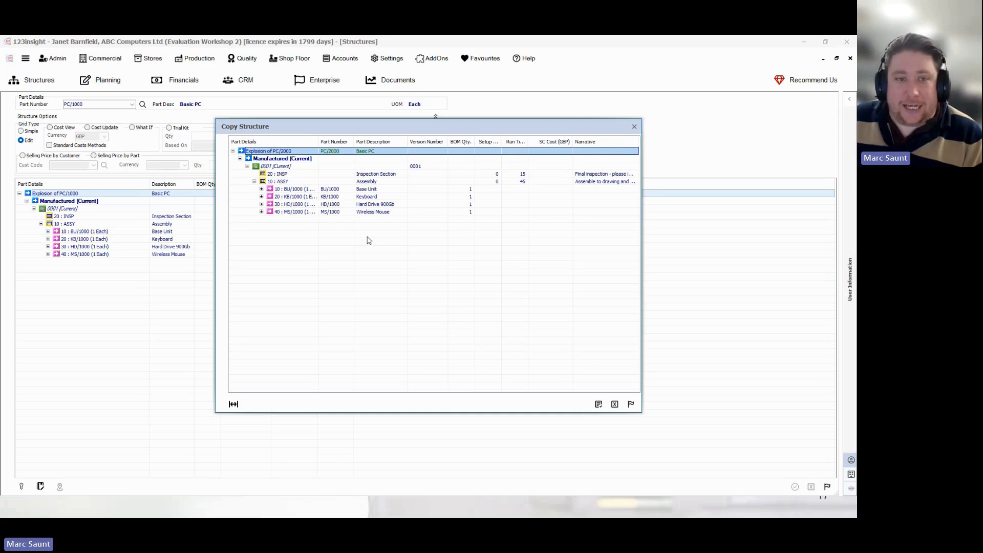
click(598, 406)
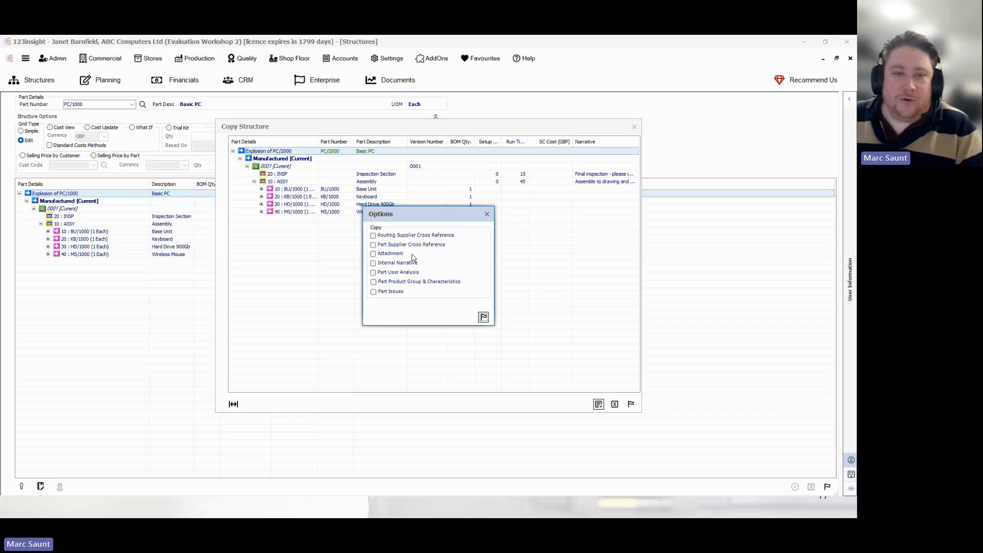
click(483, 318)
click(631, 404)
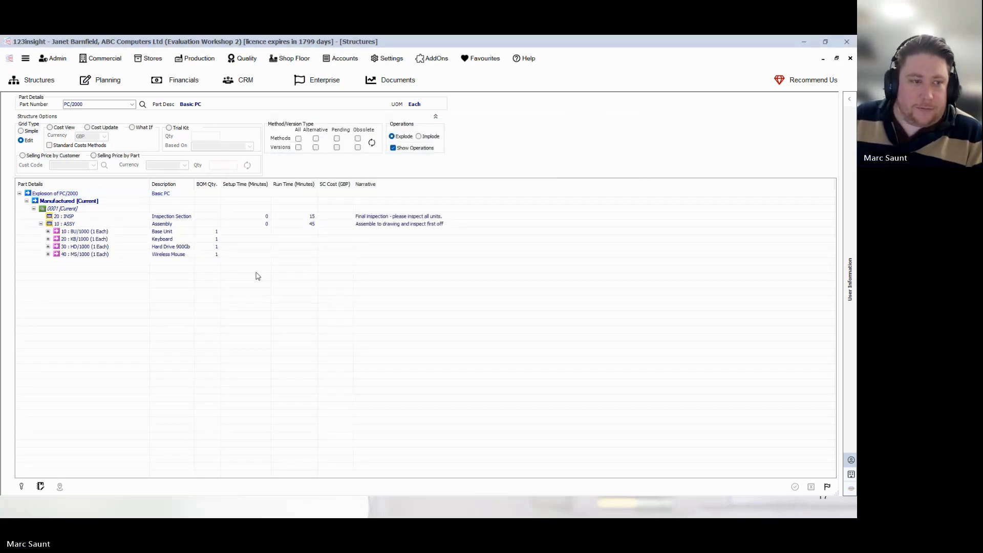
Step: Widen the part details column slightly and set the BOM quantity of hard drive HD/1000 in PC/2000 to 2
drag(150, 184, 154, 184)
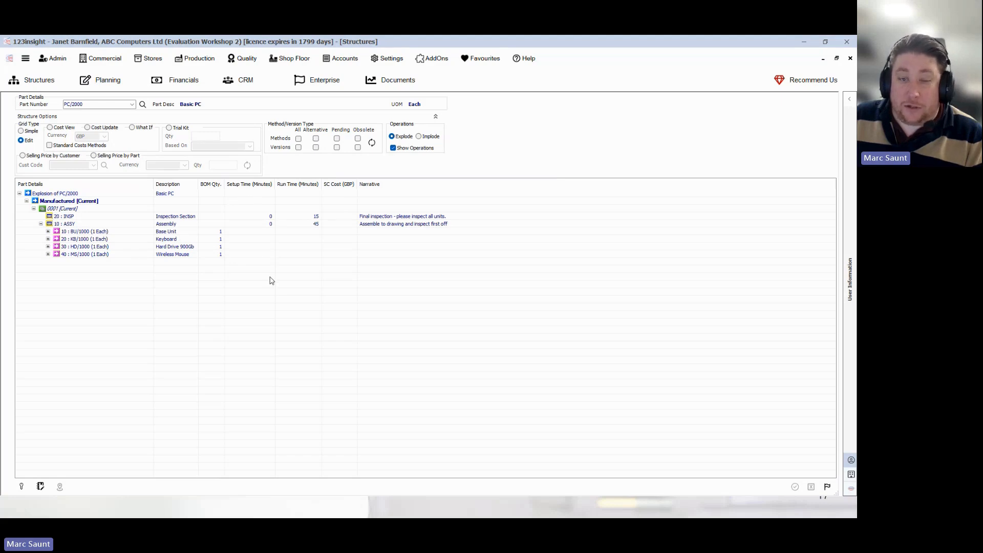
click(82, 249)
click(221, 248)
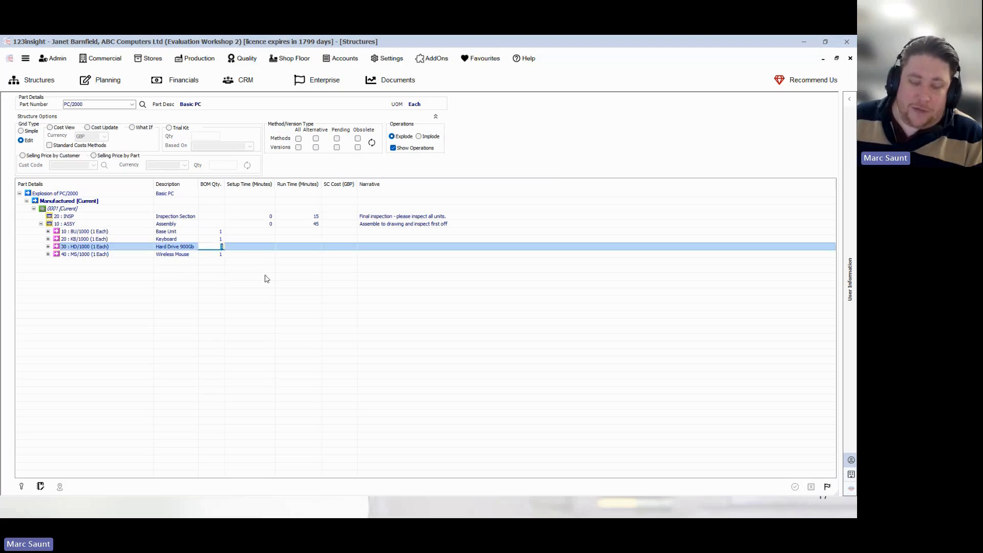
key(BackSpace)
text(2)
key(Return)
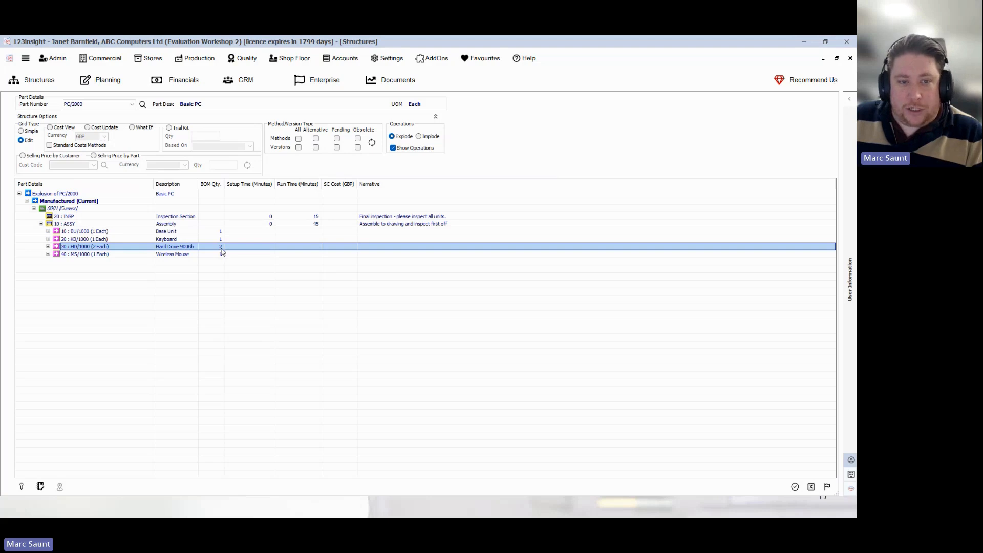
Step: Set the run time of the Assembly operation to 55 minutes and of the Inspection operation to 20 minutes
click(310, 225)
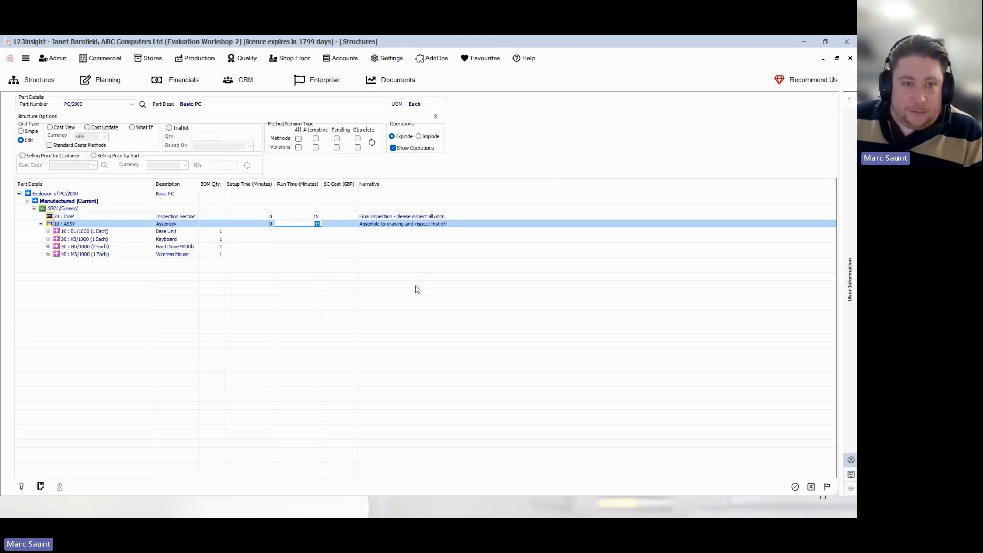
text(55)
key(Up)
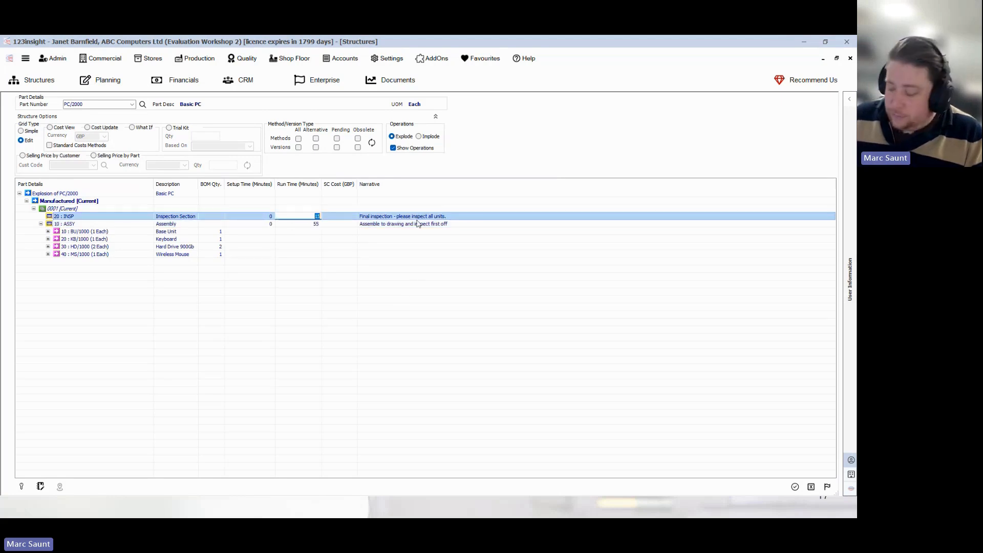
text(20)
key(Return)
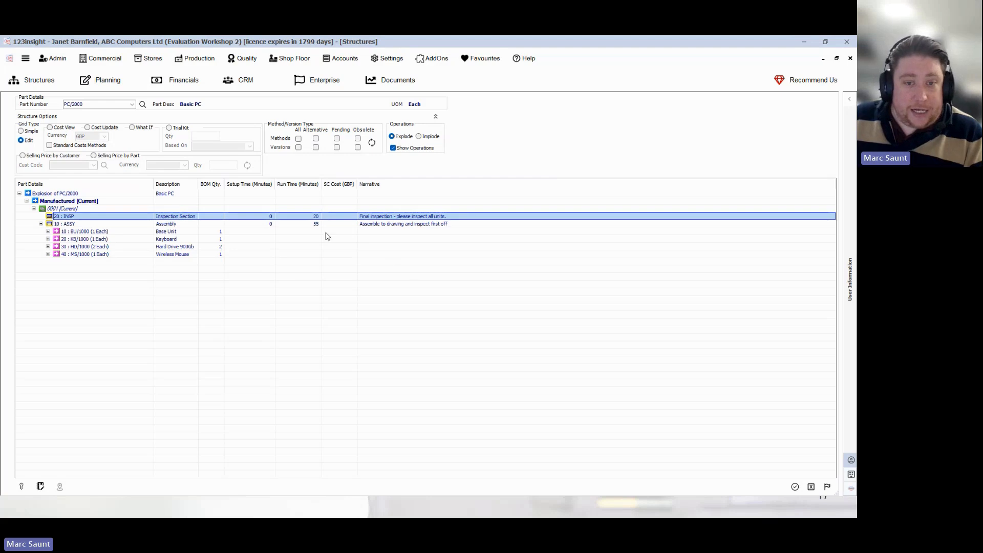
Step: Append "Don't forget to check for second hard drive." to the narrative of inspection operation 20
click(453, 217)
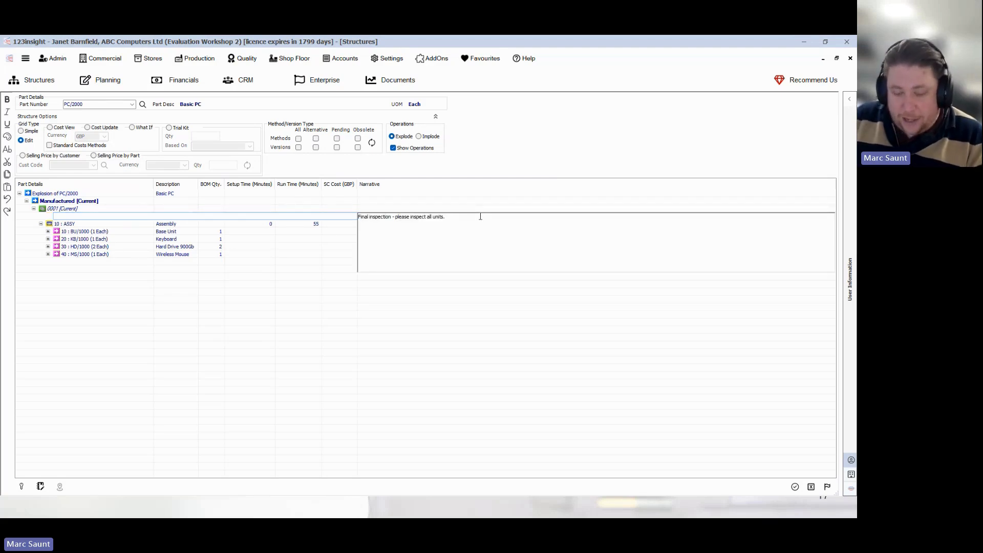
text(DOn't)
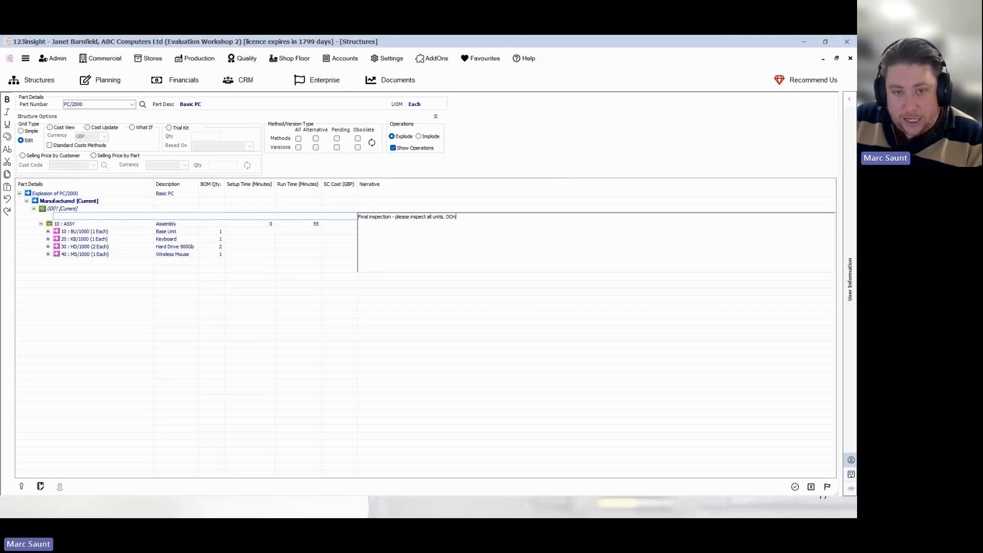
key(BackSpace)
key(BackSpace)
key(BackSpace)
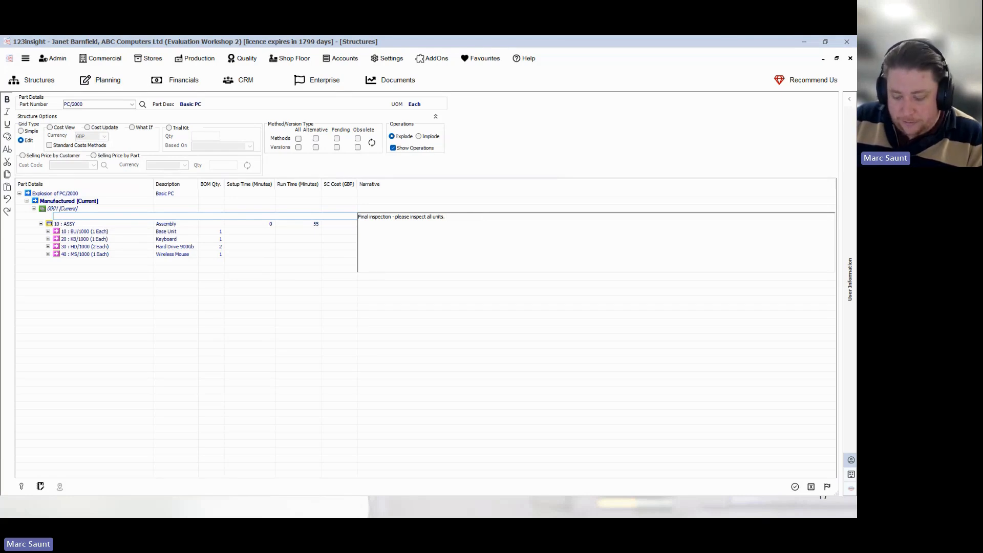
text(Don't forget )
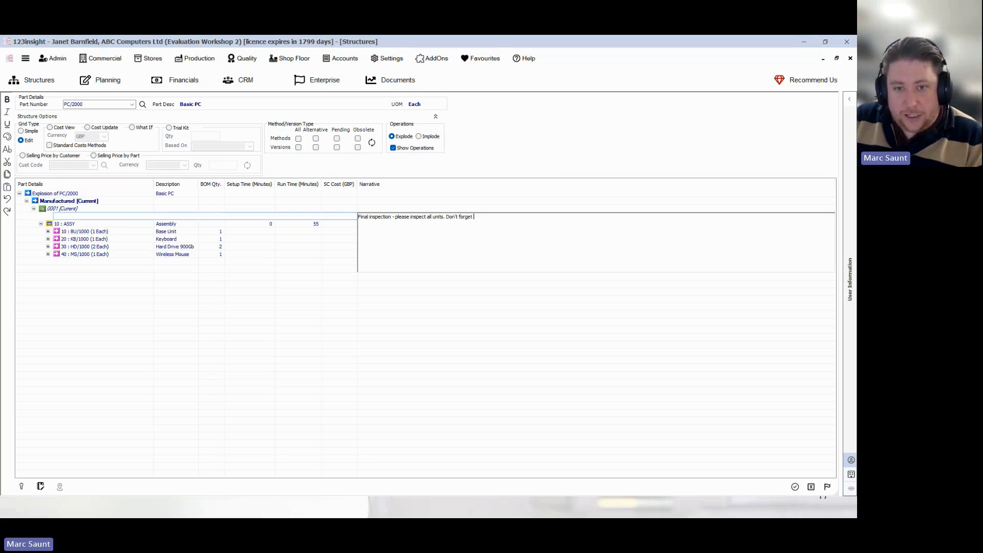
text(to chekc)
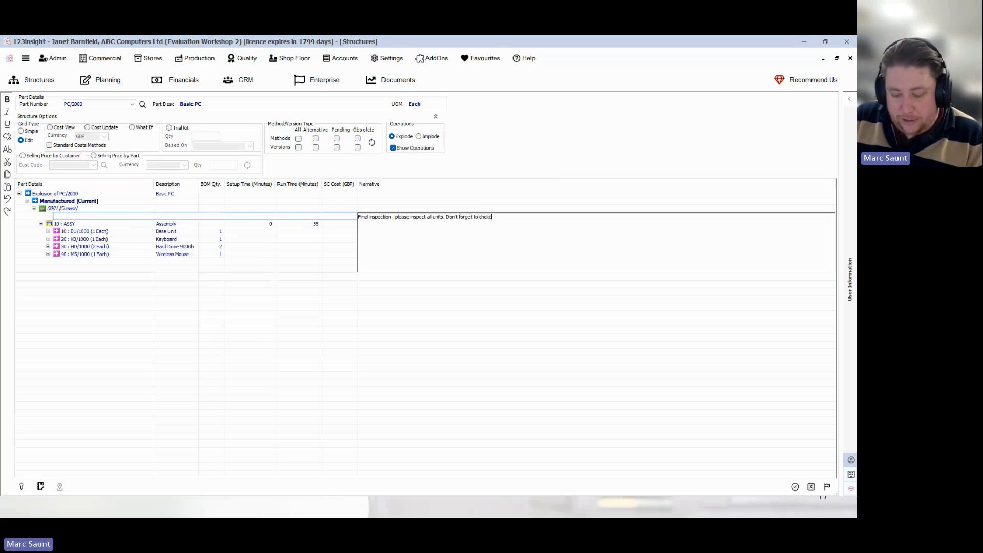
text( for second h)
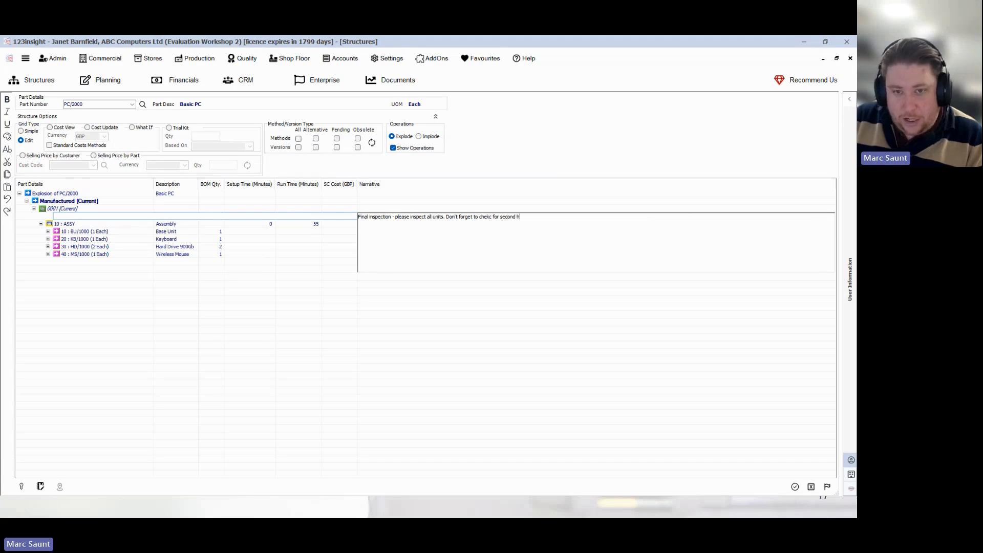
text(ard drive.)
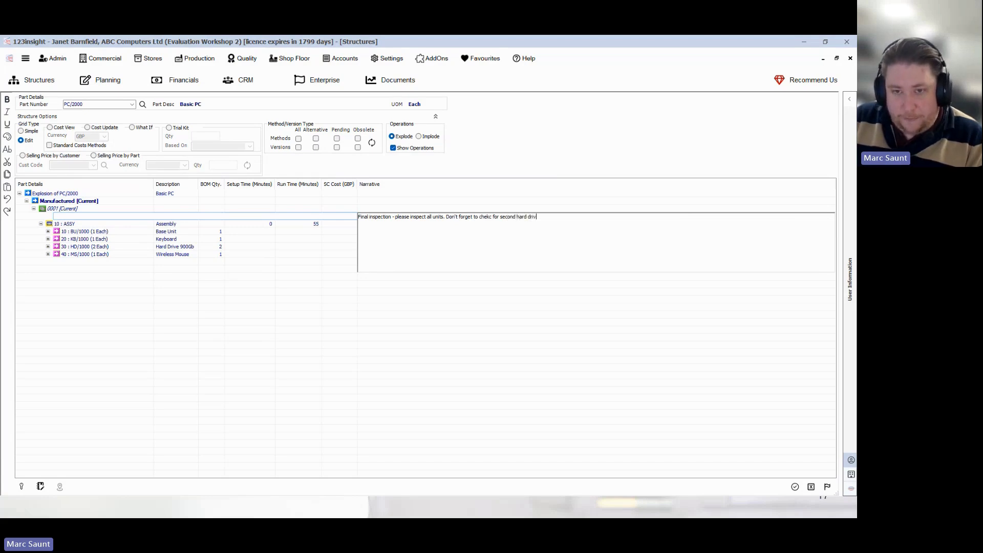
click(493, 217)
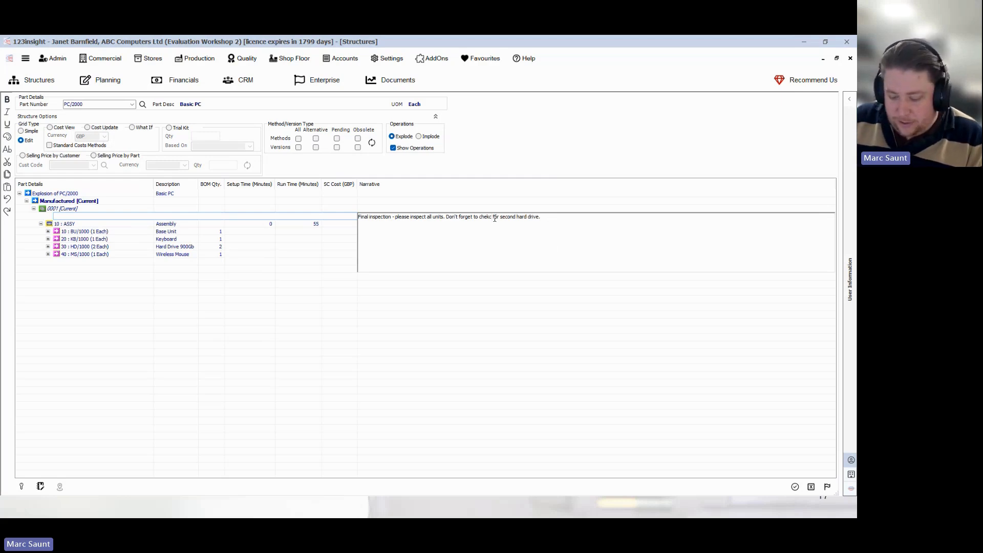
key(BackSpace)
key(BackSpace)
text(ck)
click(509, 303)
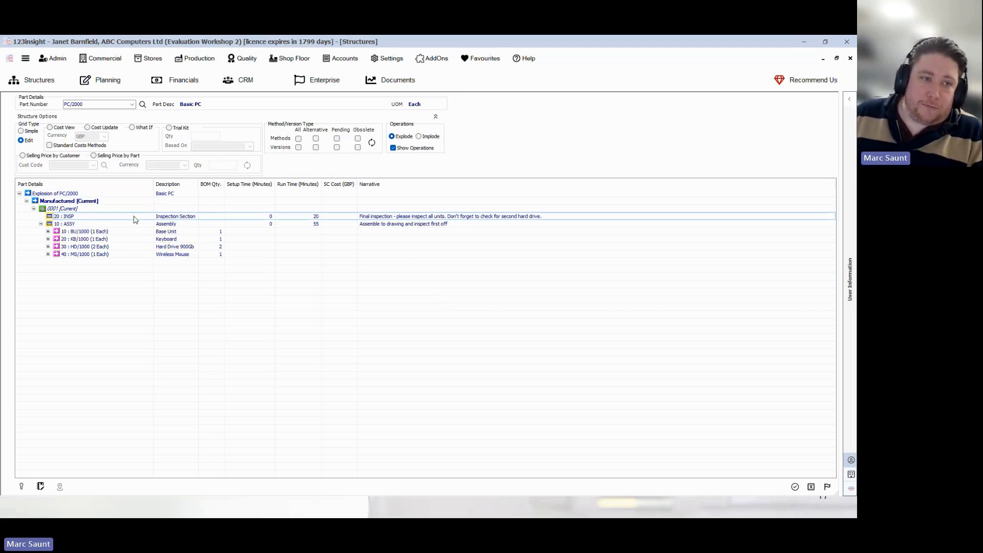
Step: Up-version version 0001 of PC/2000 to pending version 0002, expanding its operations in the preview and selecting no optional copy items
click(70, 209)
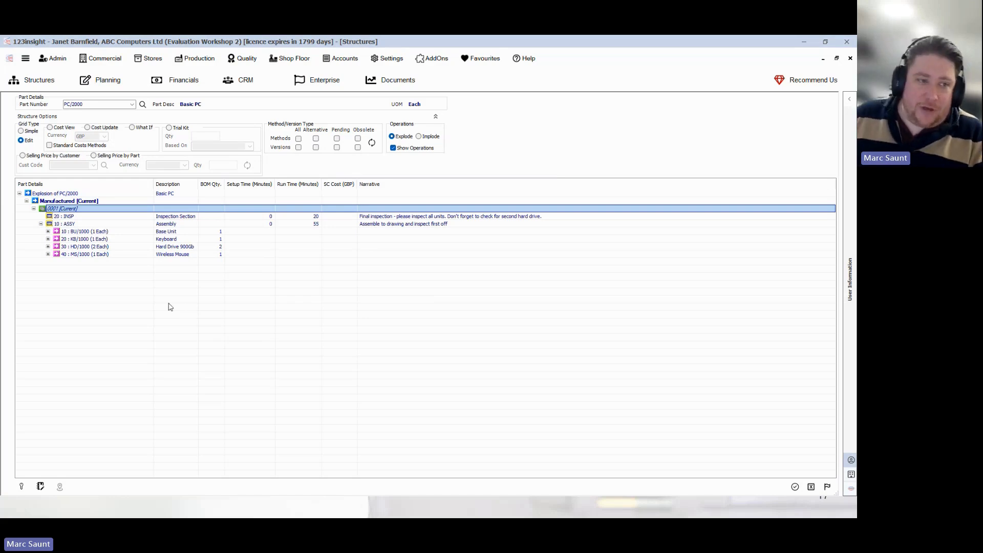
right_click(83, 211)
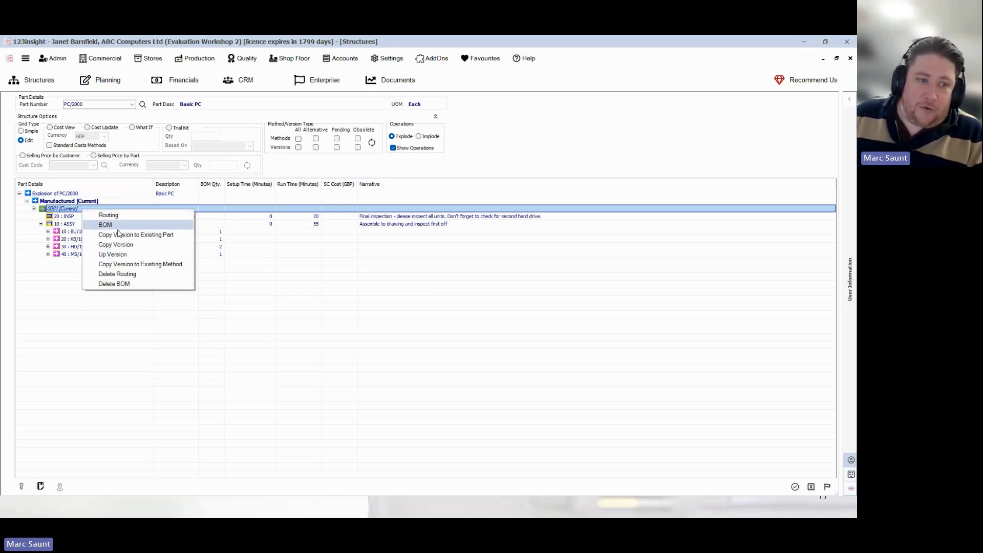
click(129, 254)
click(399, 290)
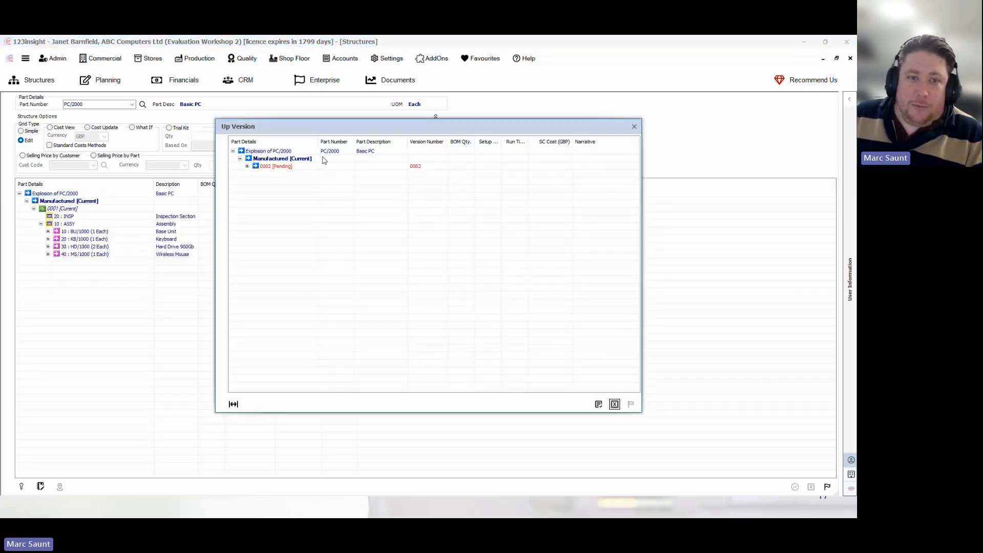
click(248, 166)
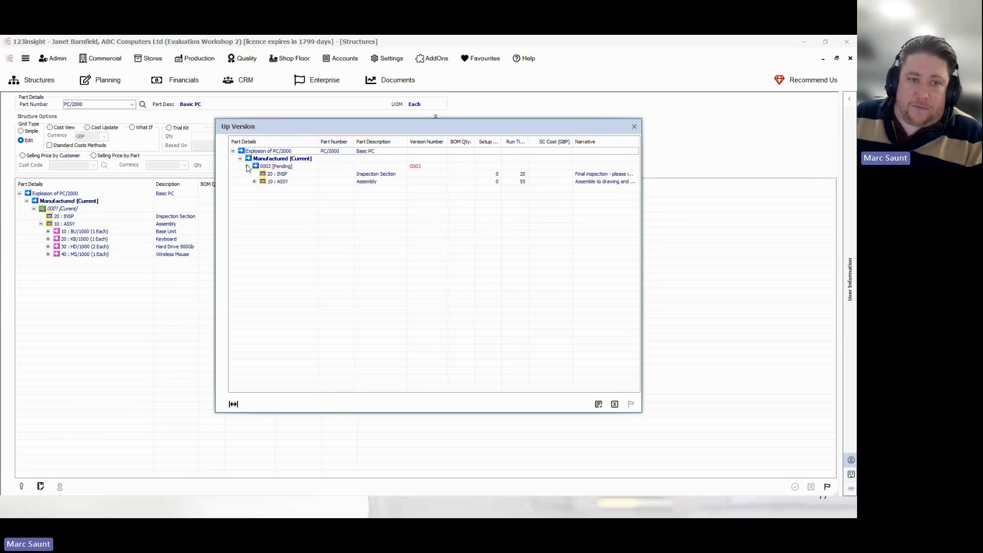
click(254, 181)
drag(318, 144, 334, 142)
click(599, 404)
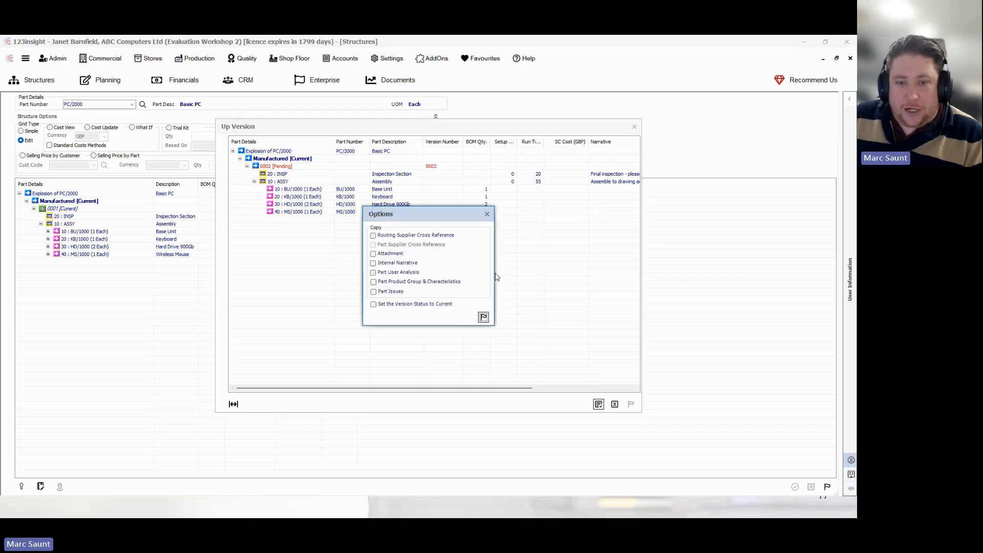
click(481, 317)
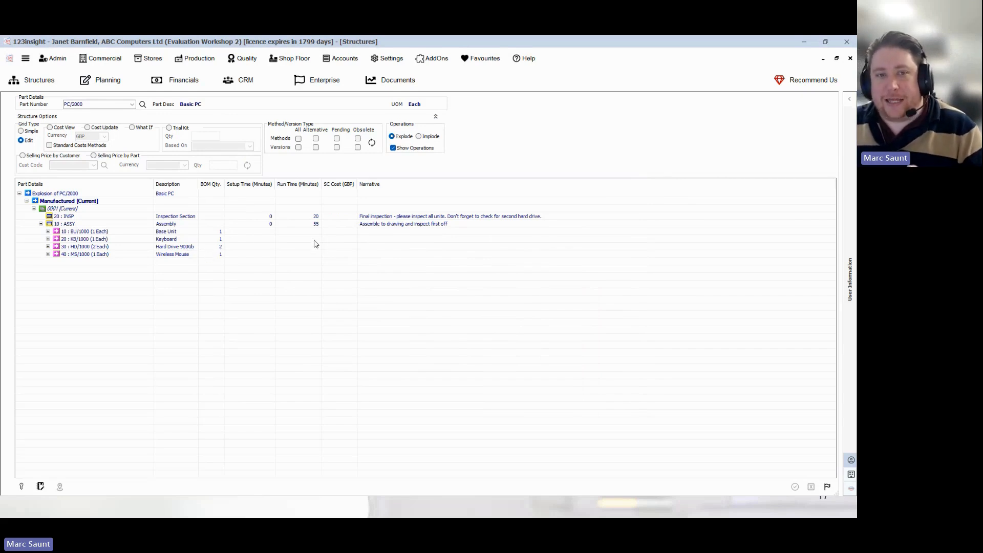
Step: Include pending versions in the PC/2000 structure view, refresh it and expand version 0002
click(337, 148)
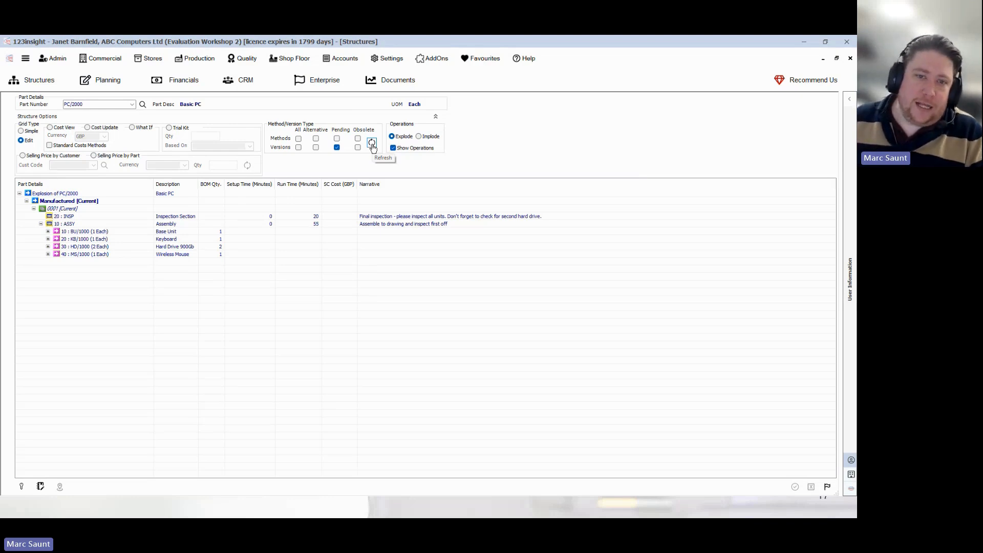
click(372, 144)
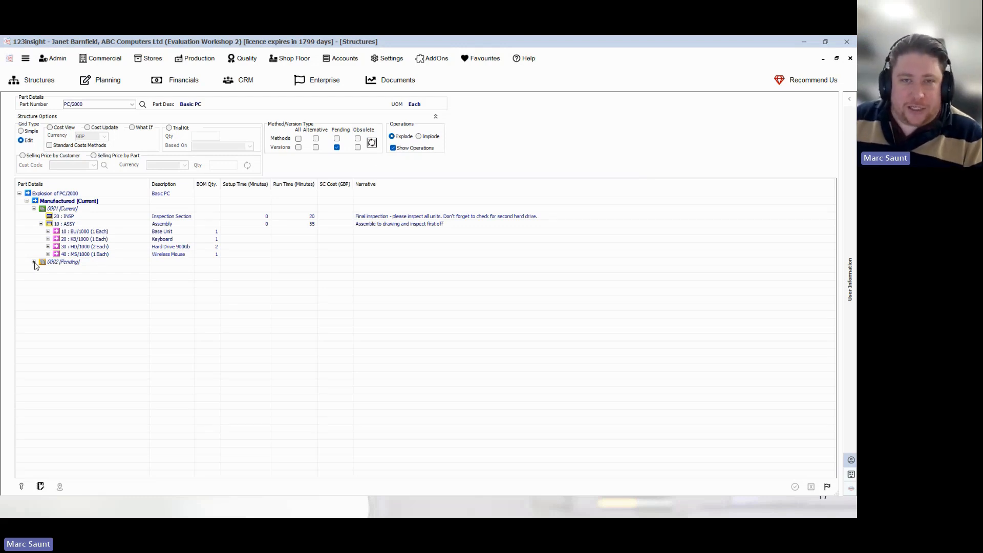
click(34, 263)
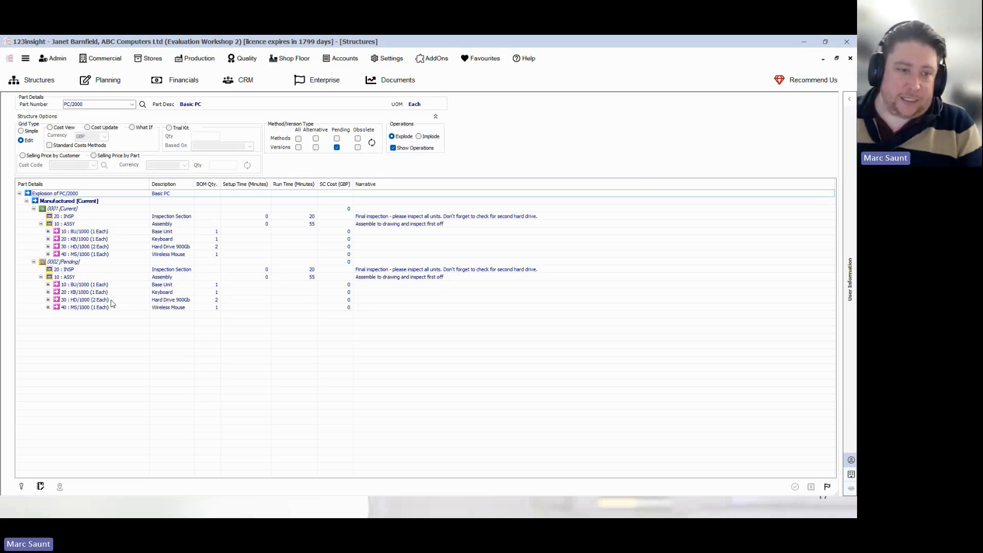
Step: Replace the hard drive component at sequence 30 with HD/1020 in the bill of materials of pending version 0002, and save it
right_click(72, 262)
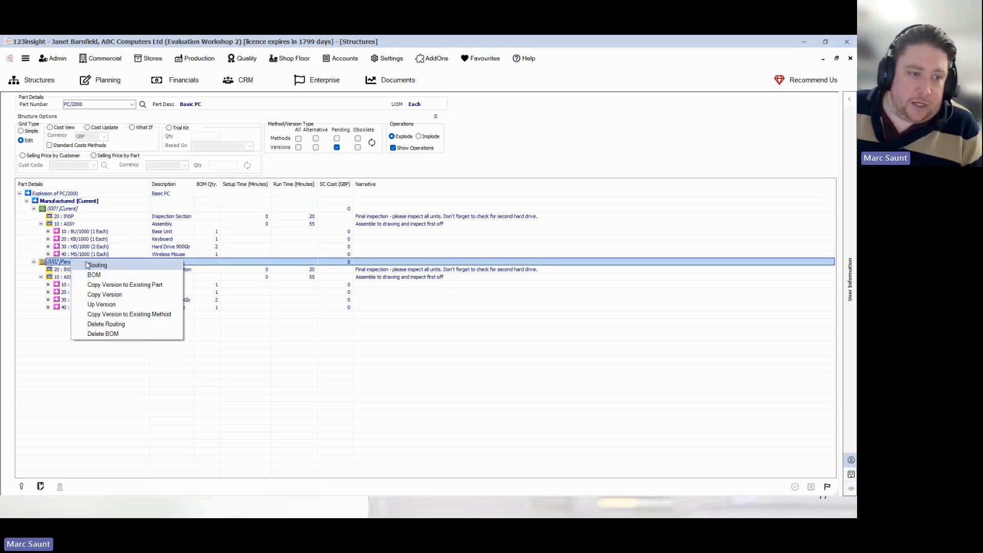
click(108, 278)
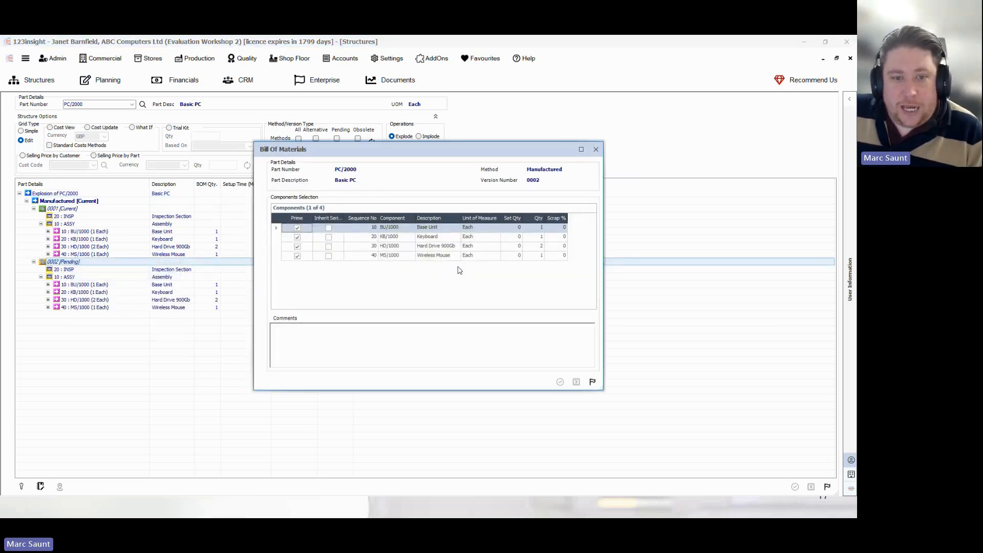
click(410, 247)
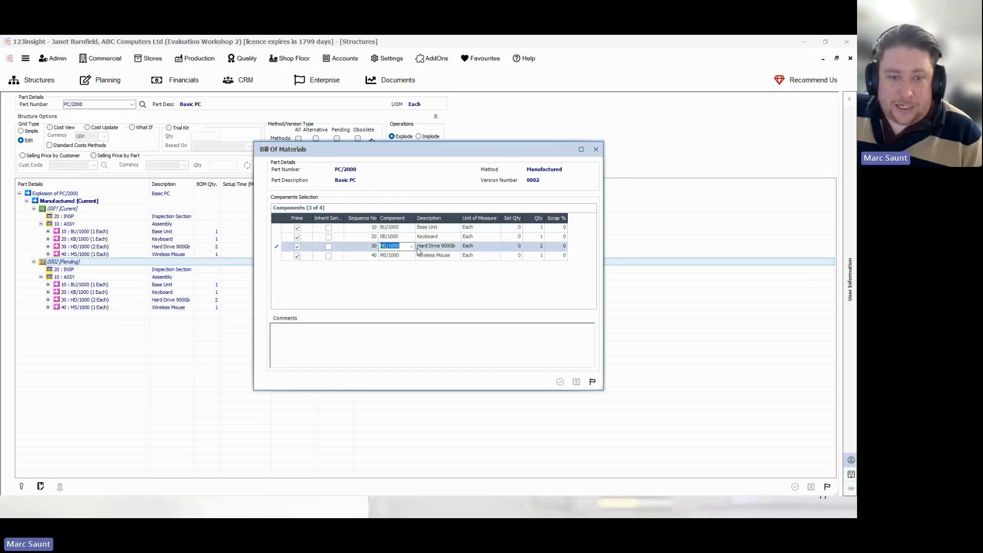
click(412, 247)
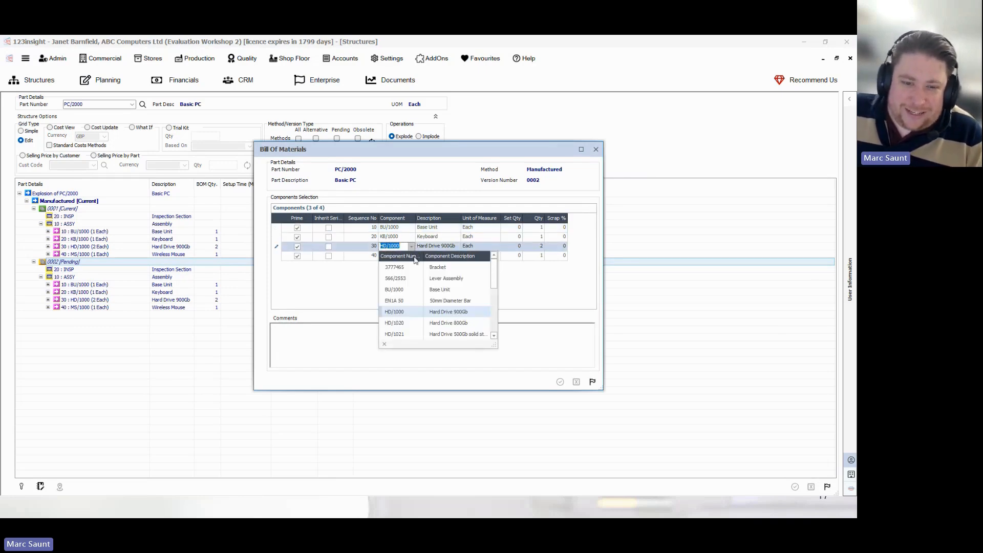
click(415, 325)
key(Tab)
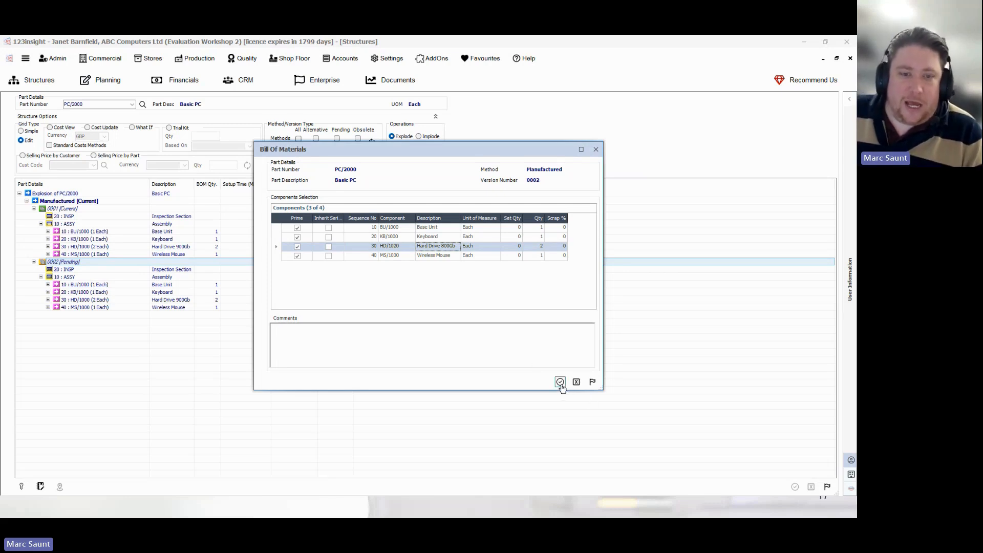
click(592, 382)
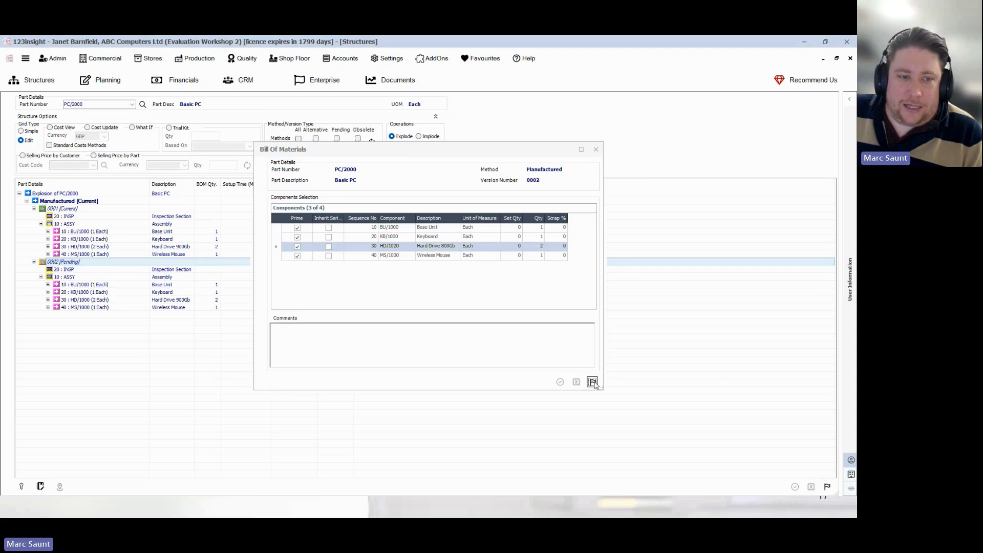
click(34, 261)
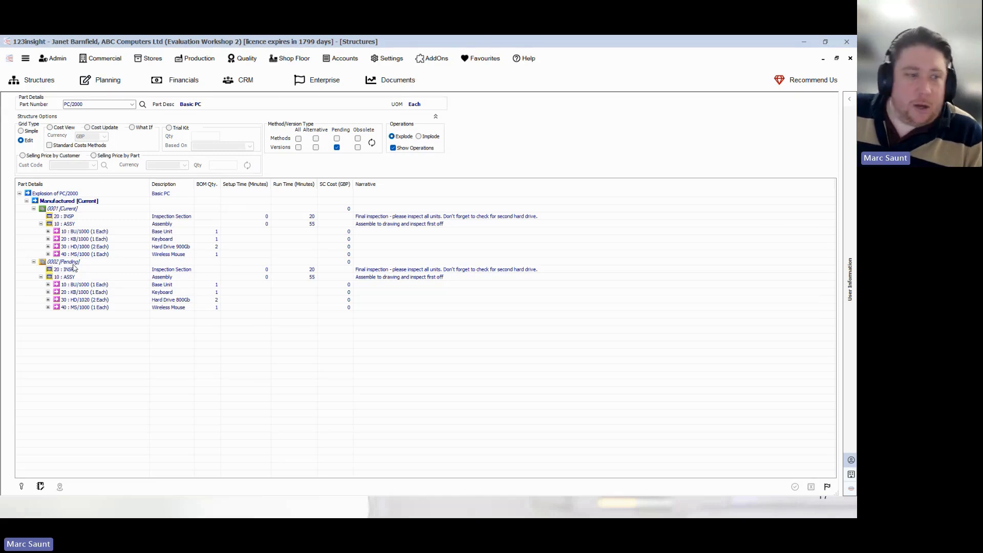
Step: Edit part PC/2000 to set the effective date of pending version 0002 to 14/04/2025, and save the part
right_click(64, 195)
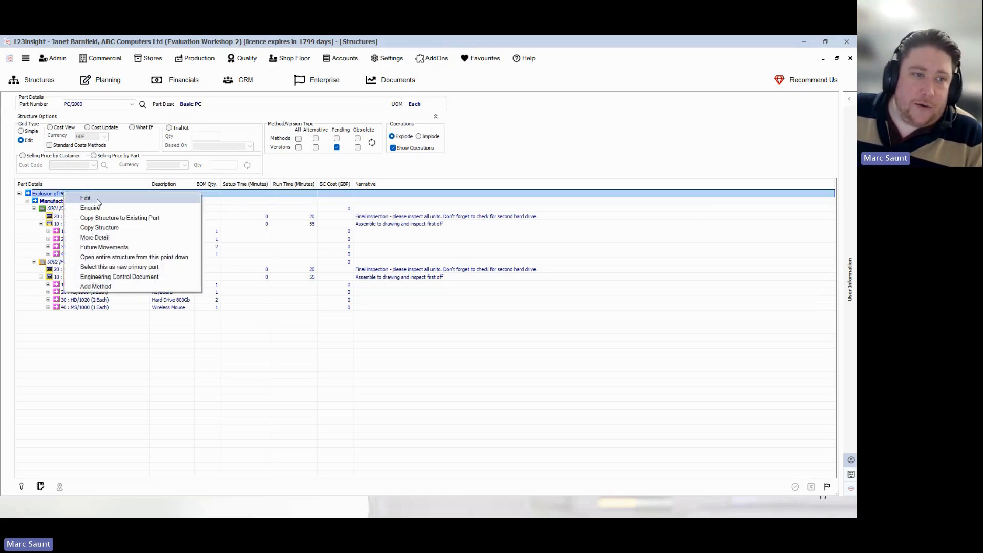
click(97, 200)
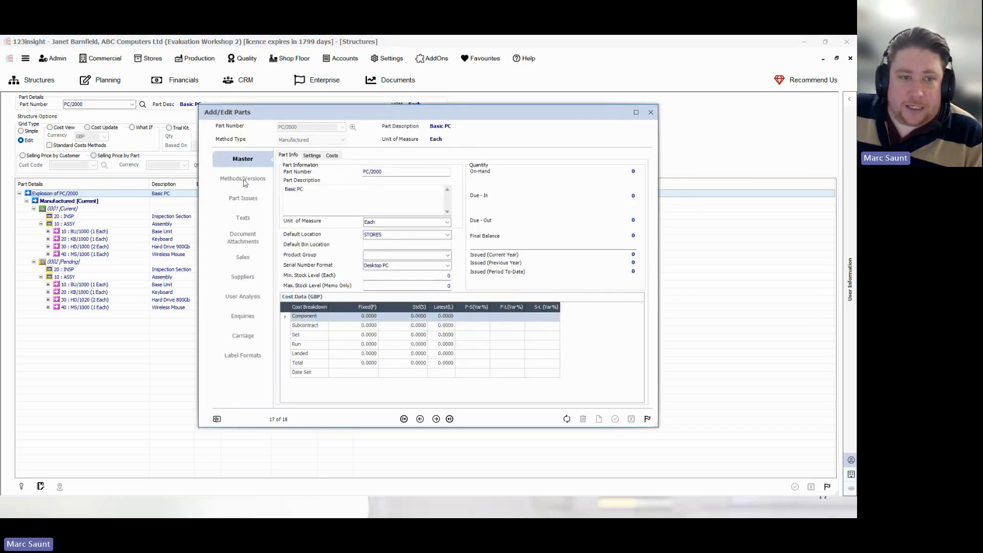
click(244, 180)
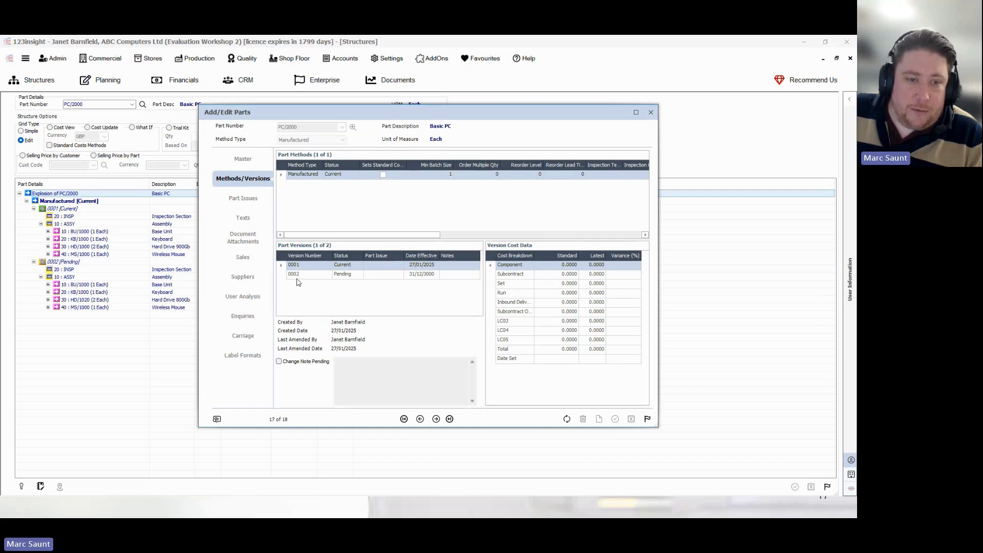
click(425, 276)
click(430, 274)
click(435, 274)
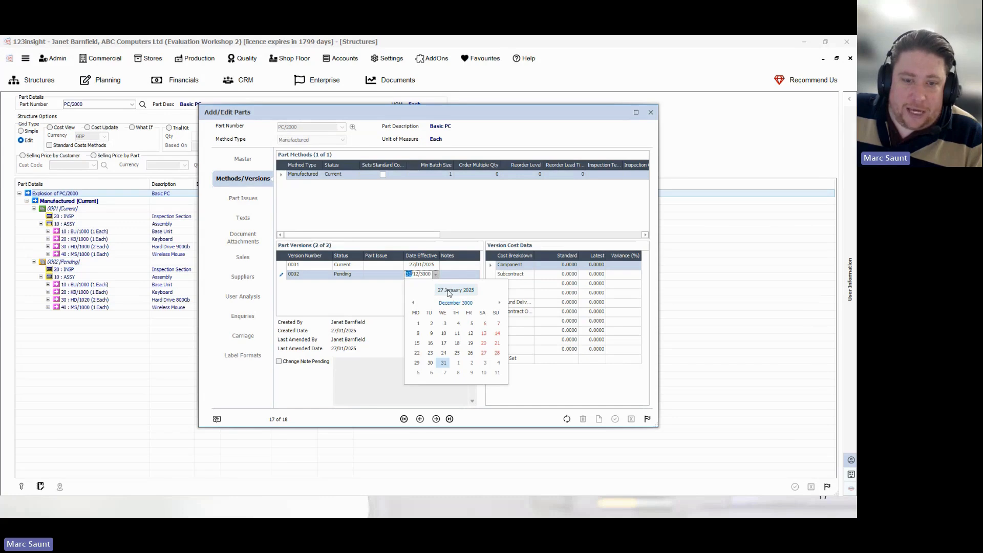
click(449, 290)
click(499, 303)
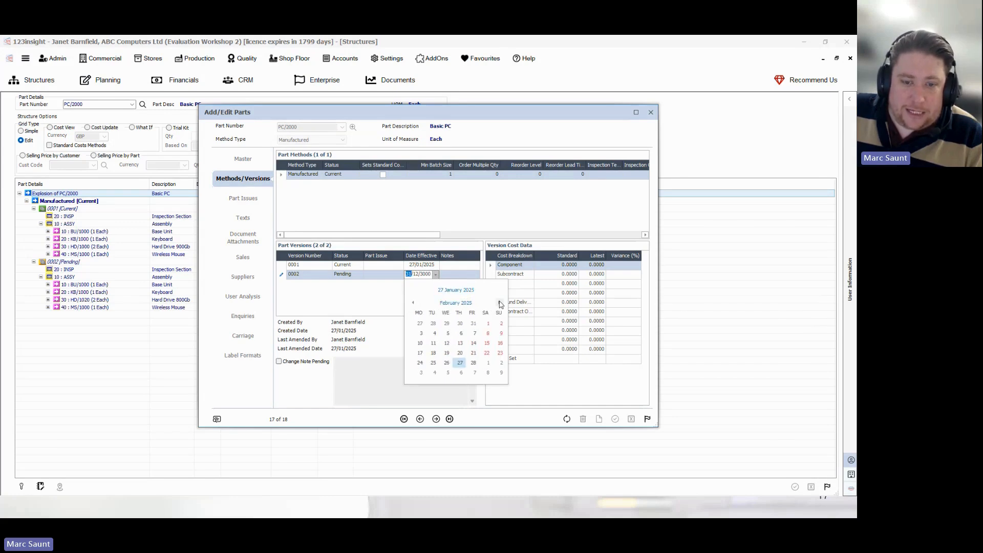
click(500, 302)
click(499, 303)
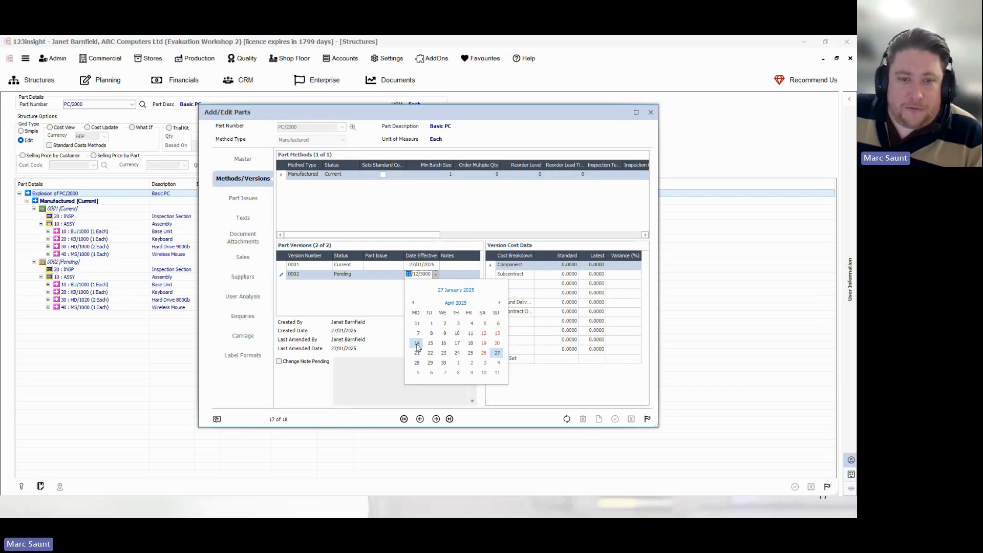
click(417, 343)
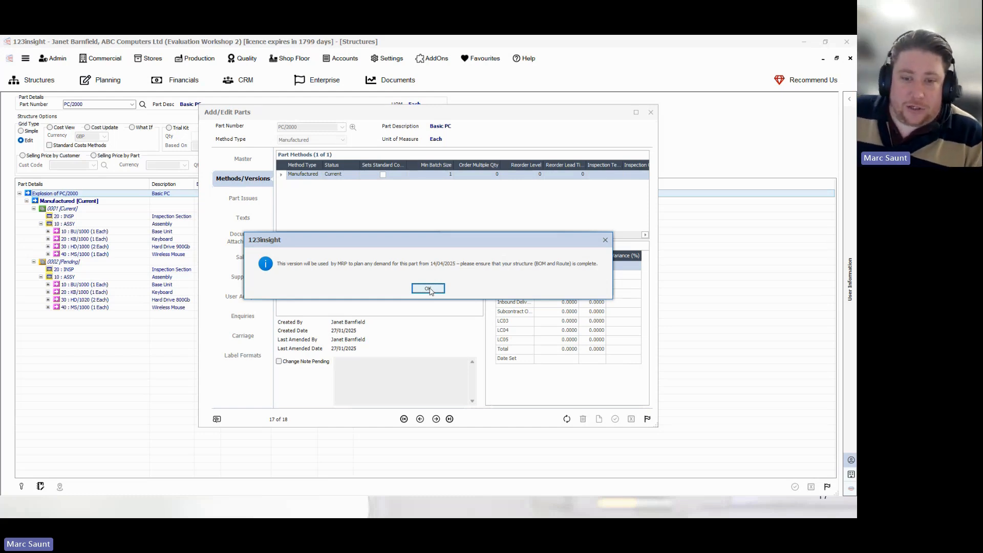
click(428, 289)
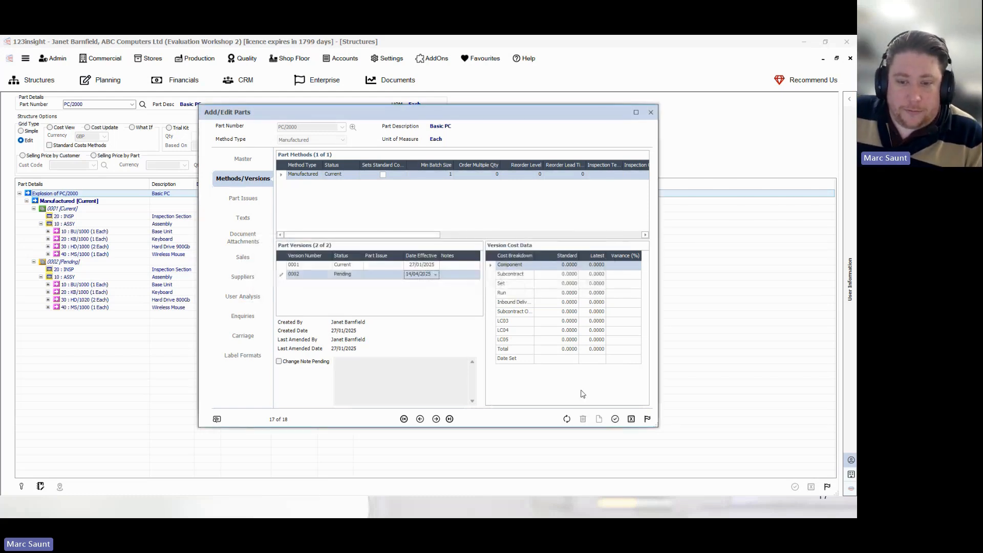
click(615, 419)
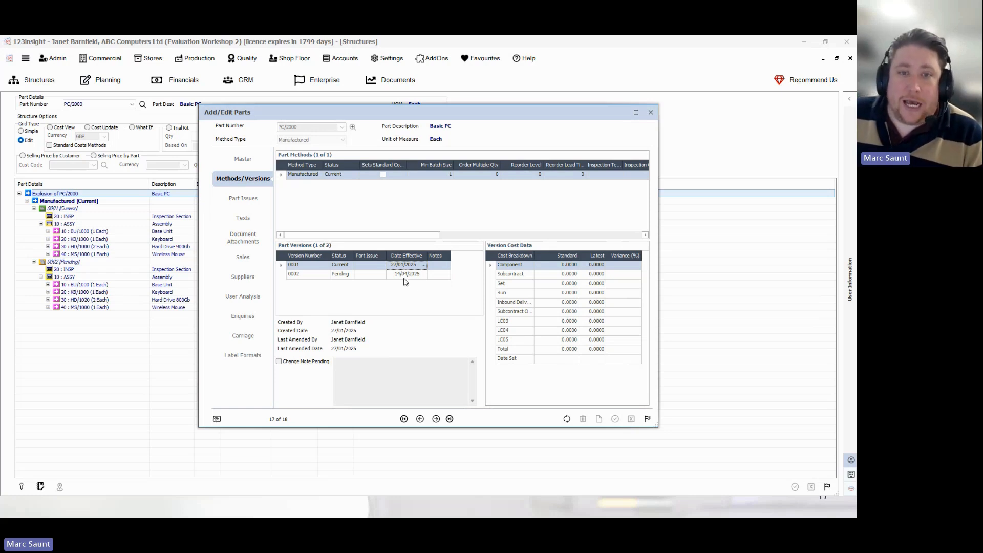
Step: Add a Purchased method to part PC/2000 and set its status to Alternative
right_click(297, 197)
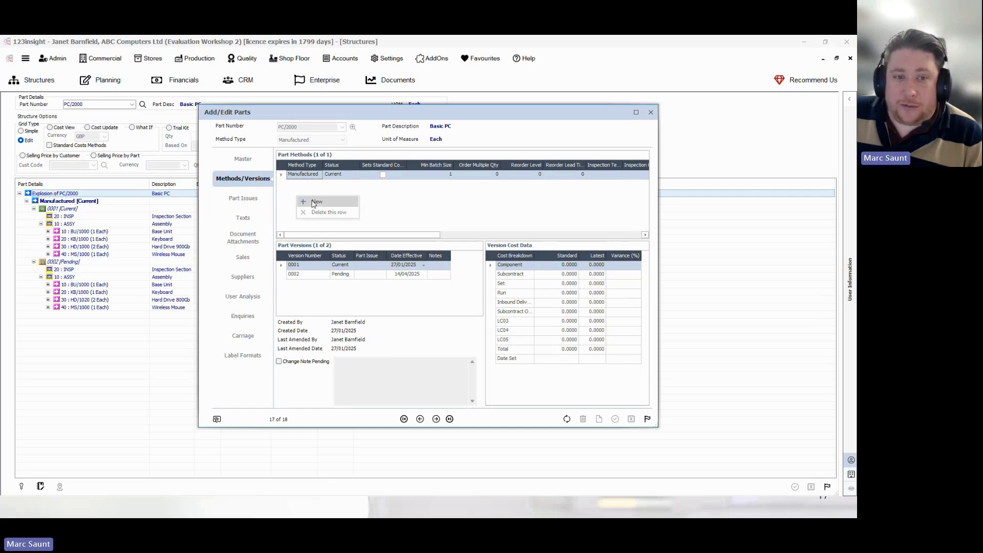
click(316, 201)
click(319, 184)
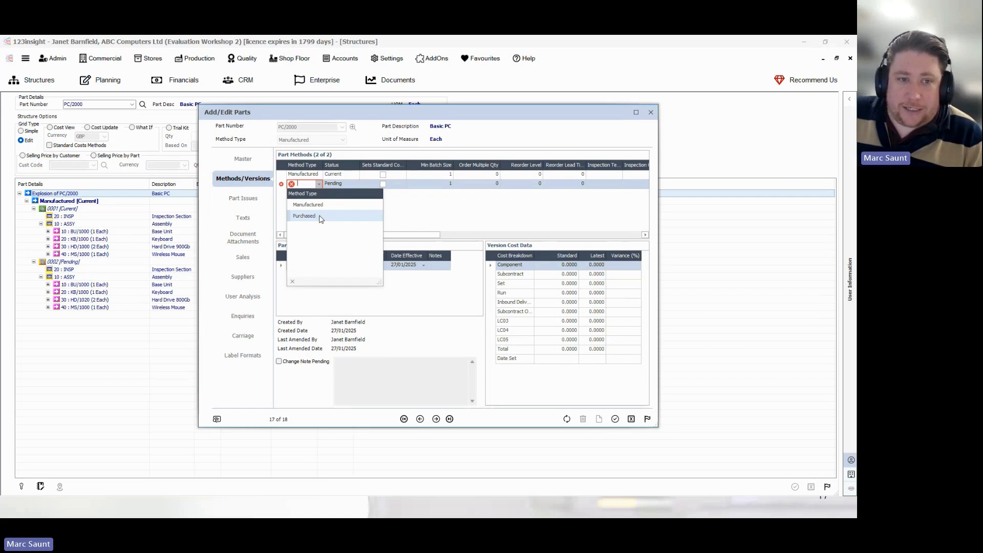
click(321, 217)
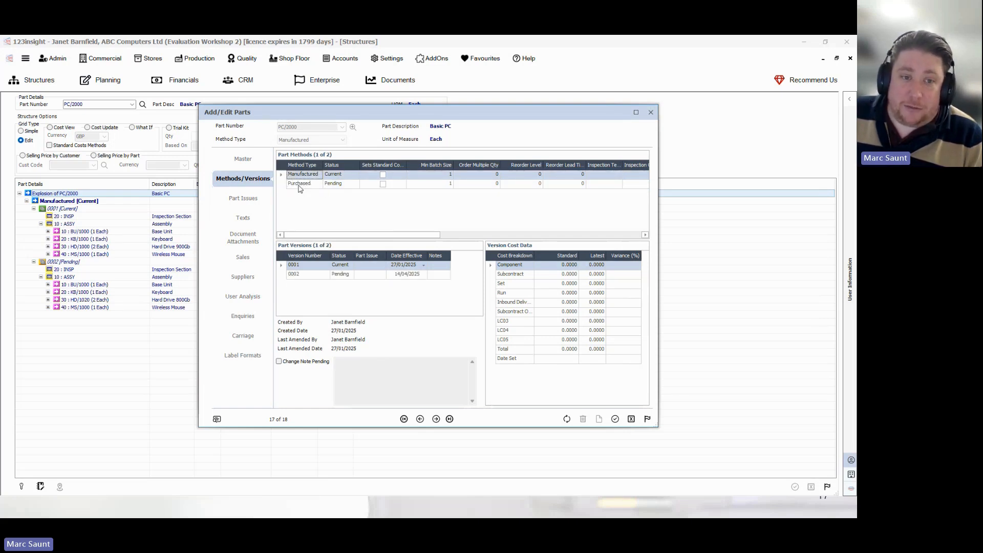
click(348, 183)
click(355, 187)
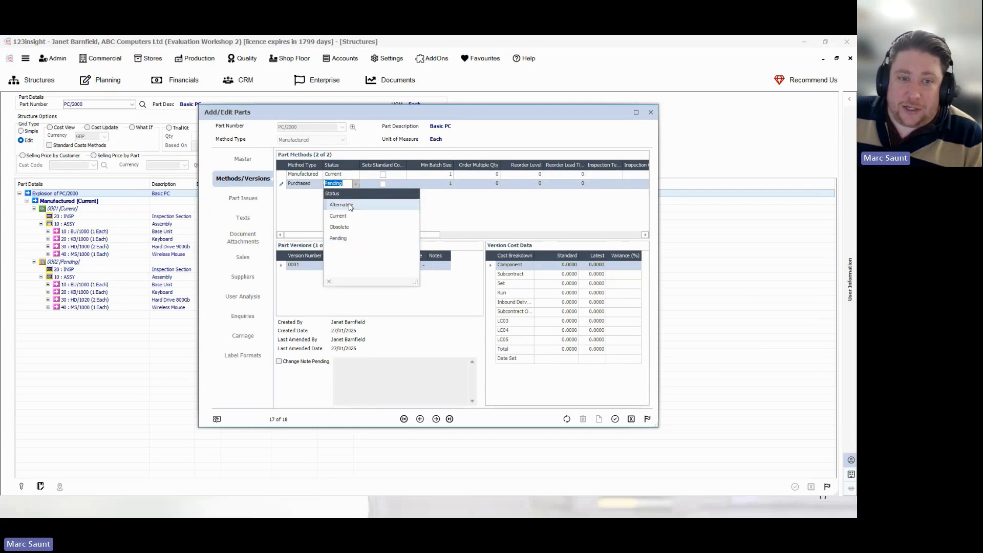
click(342, 205)
key(Tab)
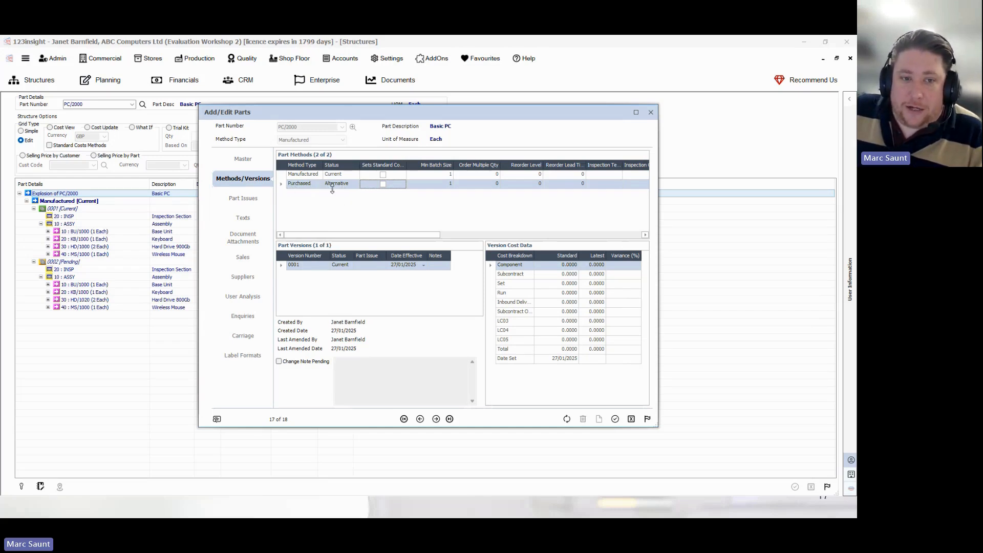
Step: Add SR Components (SRC002) to the supplier cross reference of part PC/2000
click(245, 279)
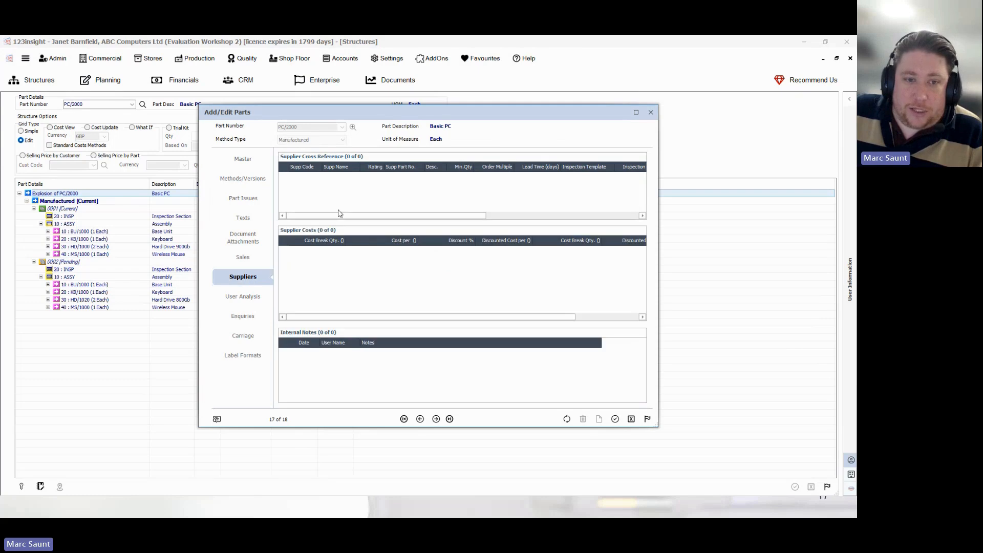
click(314, 191)
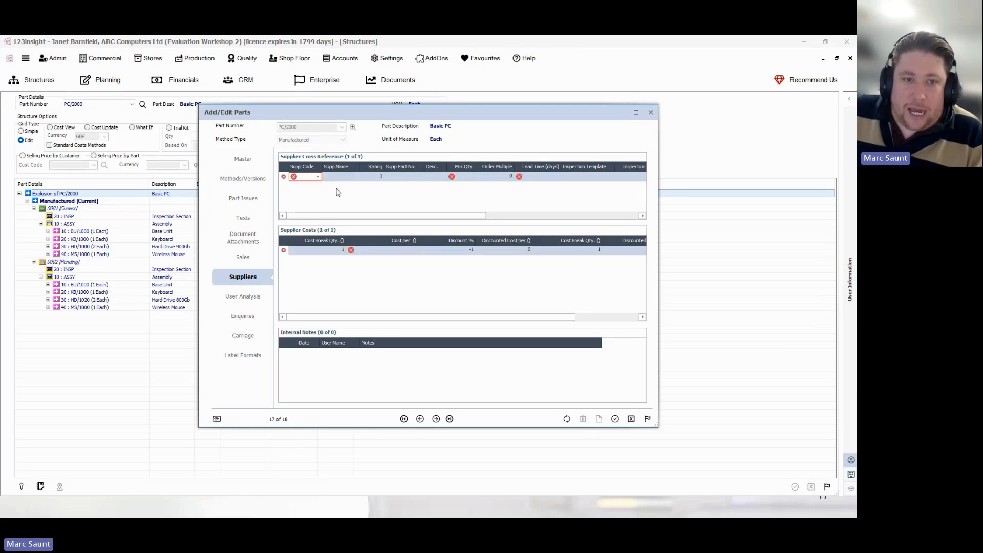
click(318, 177)
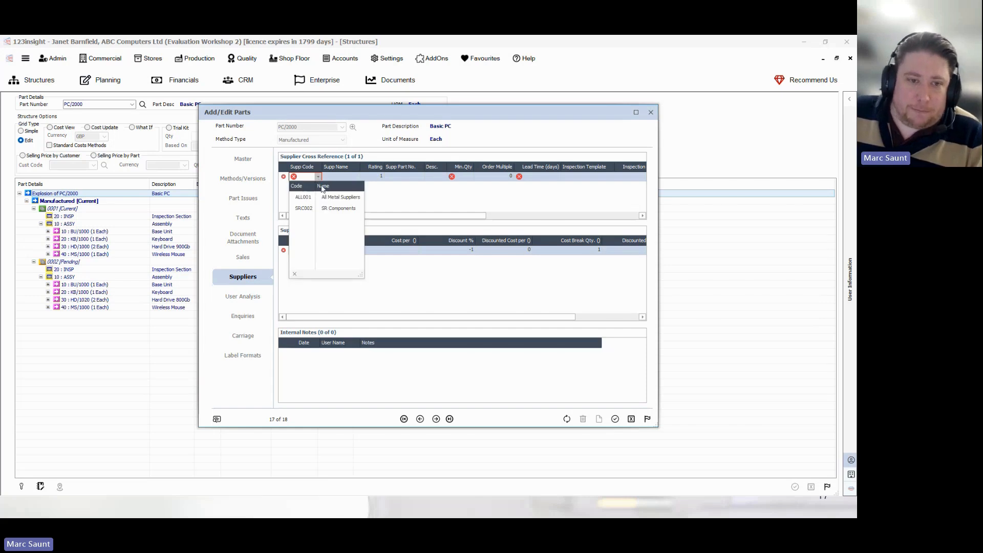
click(306, 209)
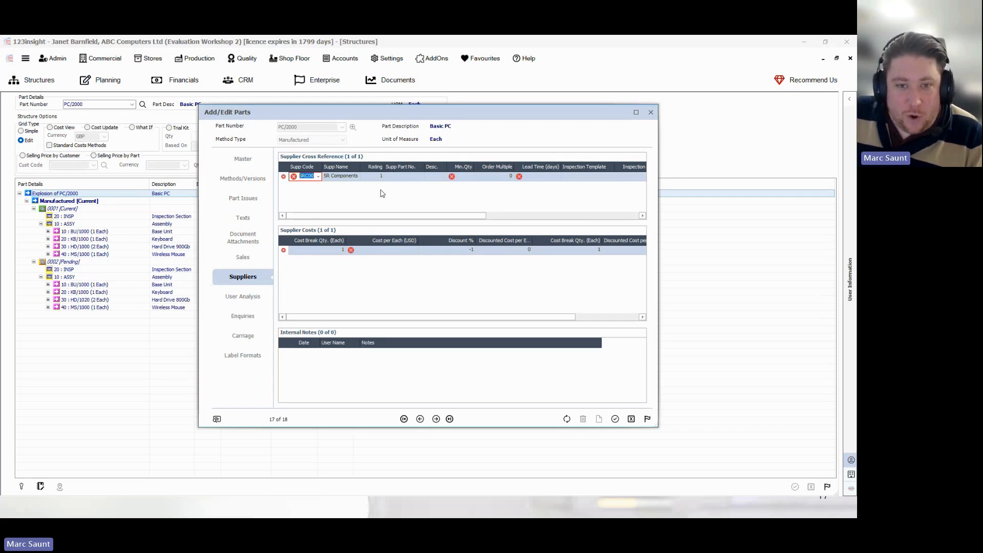
Step: Set the SR Components supplier line to a minimum quantity of 1, a lead time of 25 days and 2 inspection days
click(461, 176)
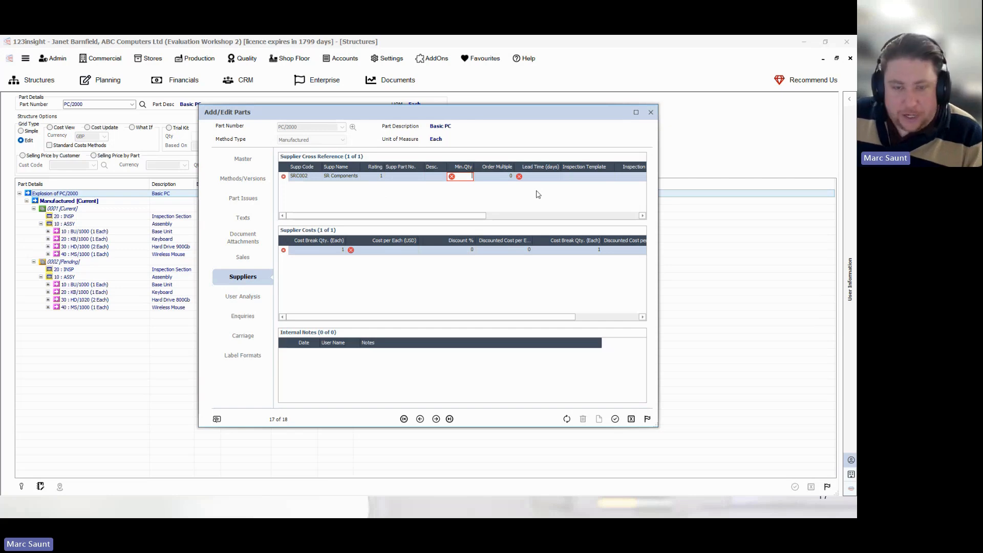
text(1)
key(Tab)
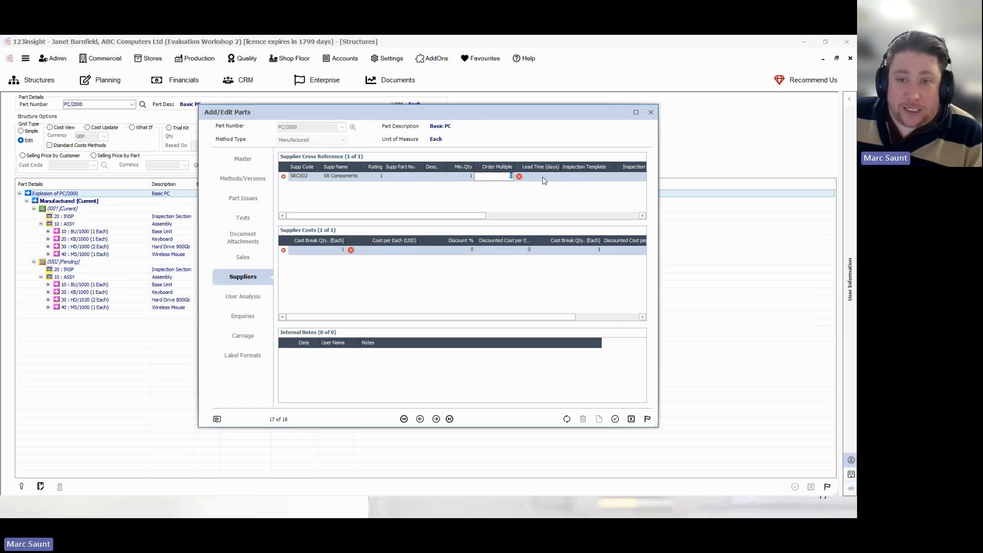
key(Tab)
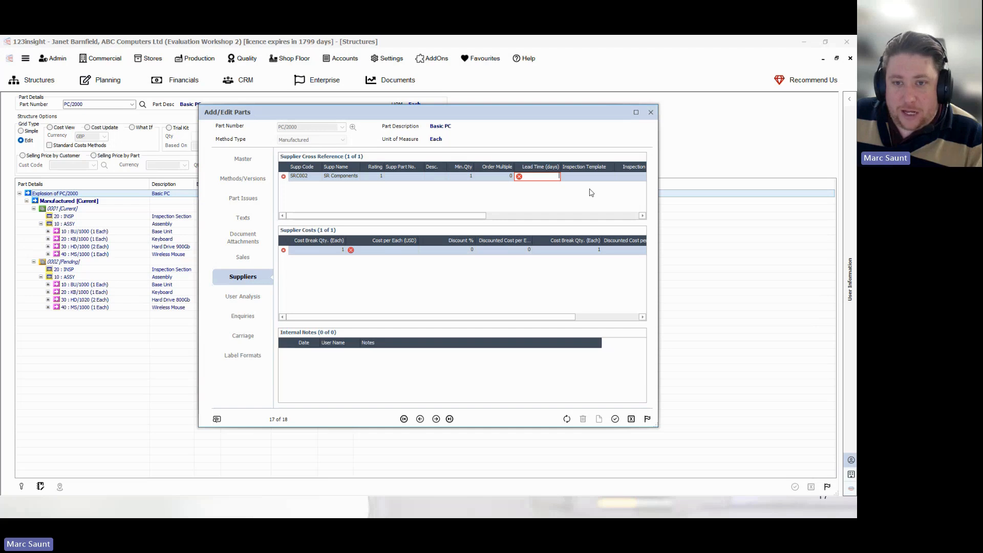
text(25)
key(Tab)
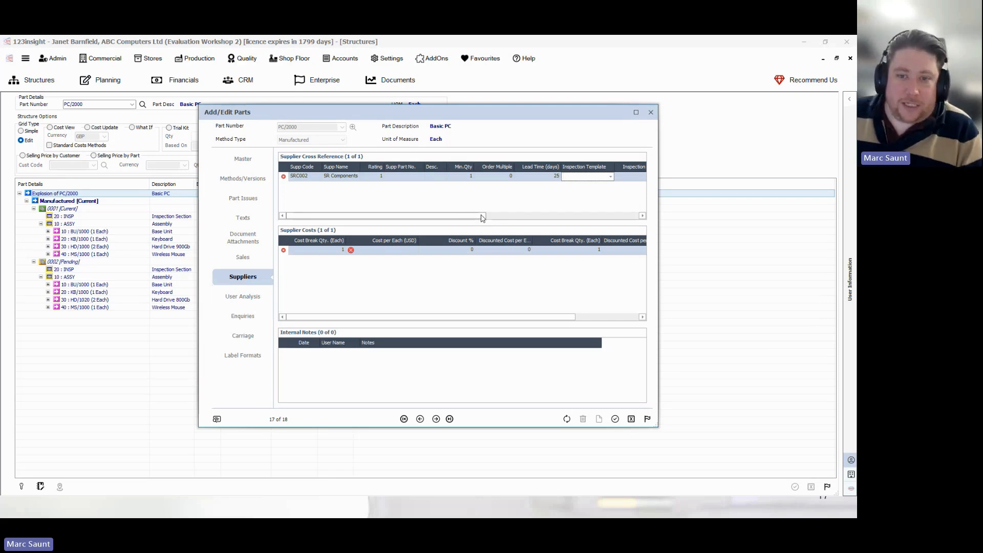
drag(479, 215, 589, 215)
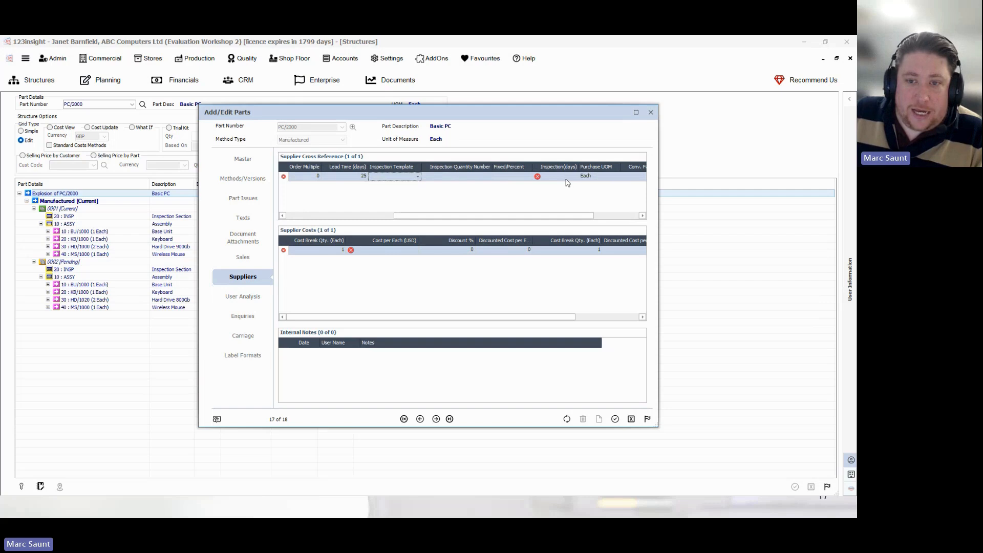
click(566, 177)
text(2)
key(Return)
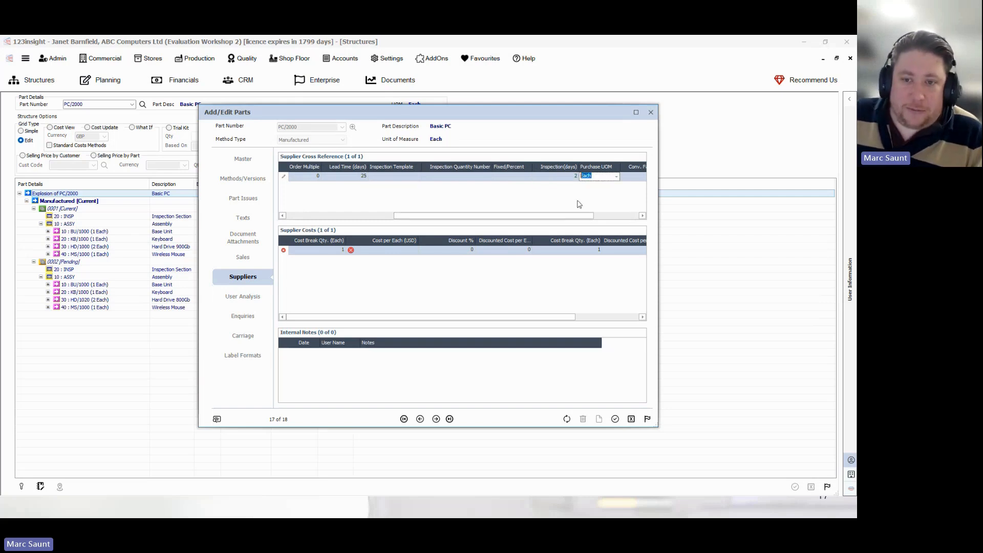
drag(559, 216, 414, 221)
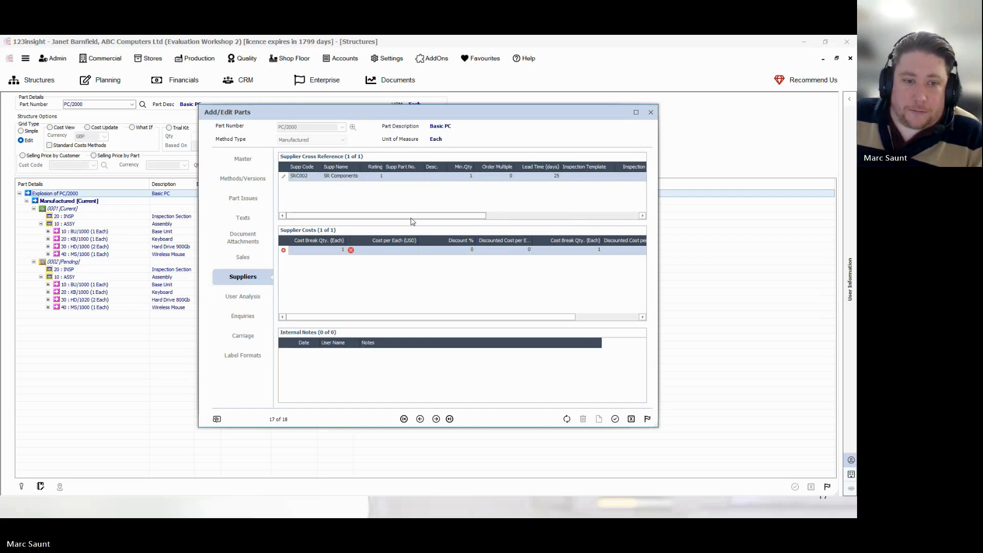
Step: Set the supplier's cost per each to 455 USD for a break quantity of 1, then save and close the part
click(393, 251)
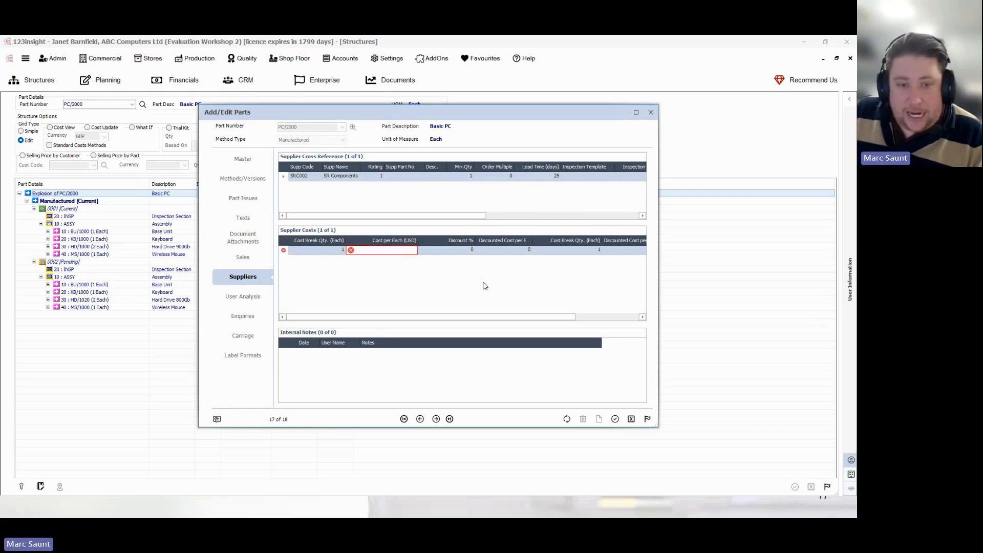
text(455)
key(Tab)
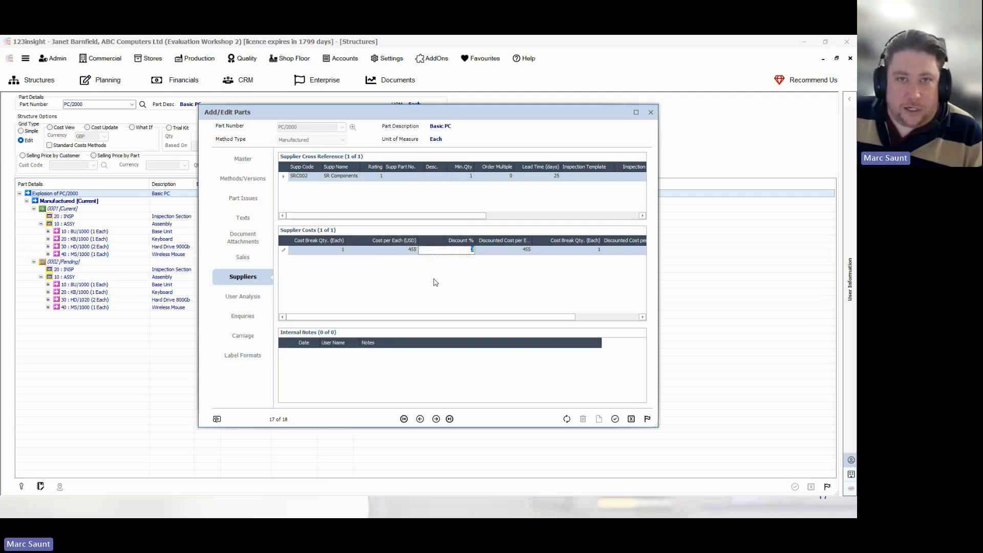
click(616, 420)
click(648, 420)
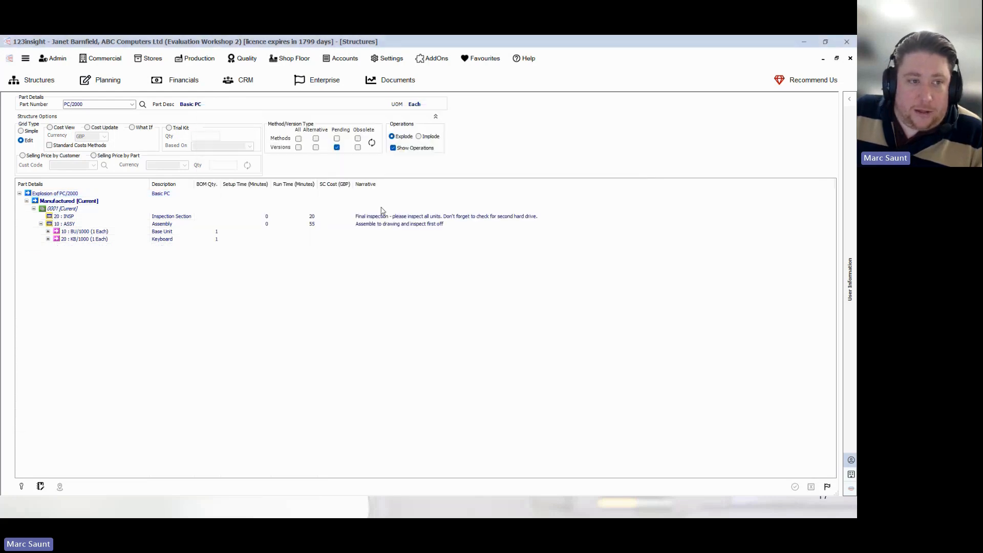
Step: Show all methods and versions of PC/2000 in the cost update view and compare the current, pending and purchased costs
click(88, 128)
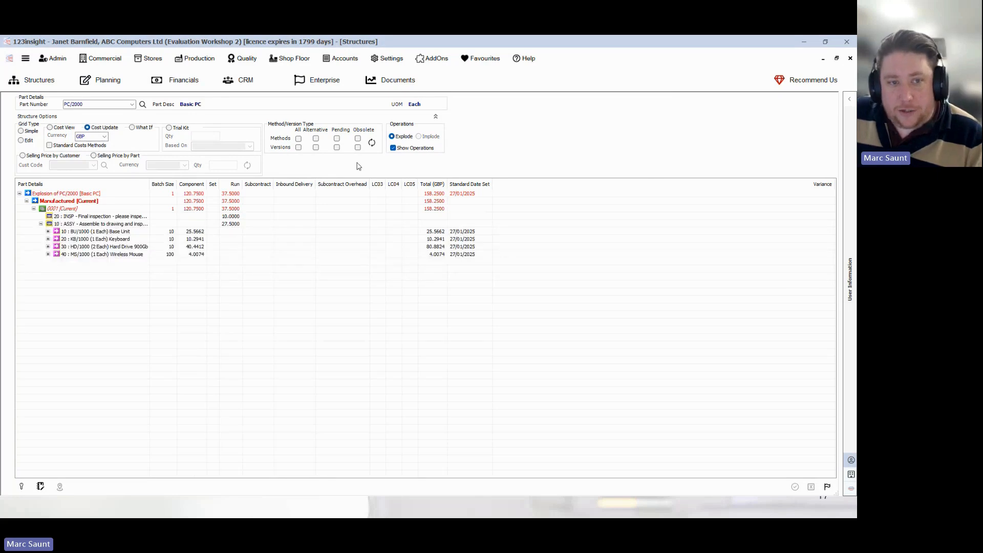
click(298, 139)
click(298, 148)
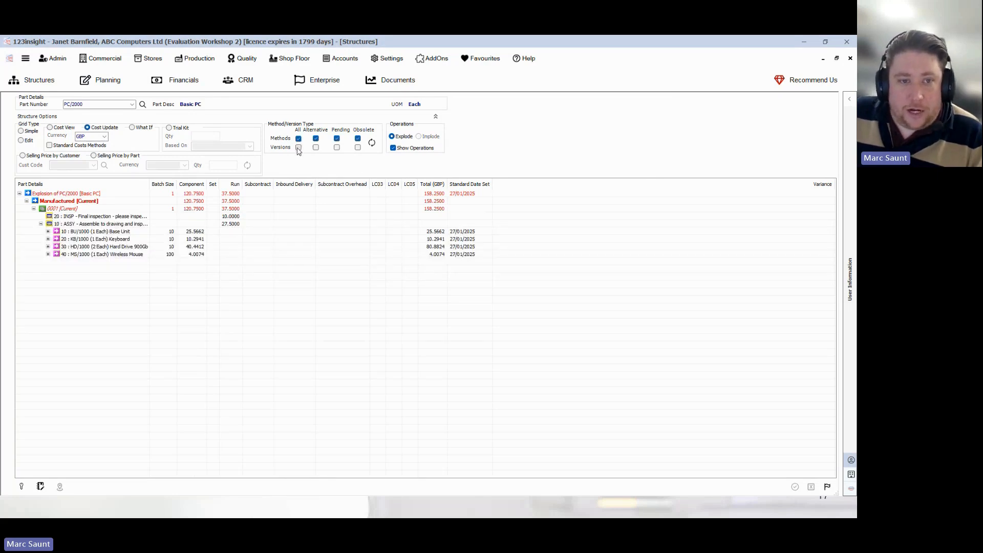
click(373, 146)
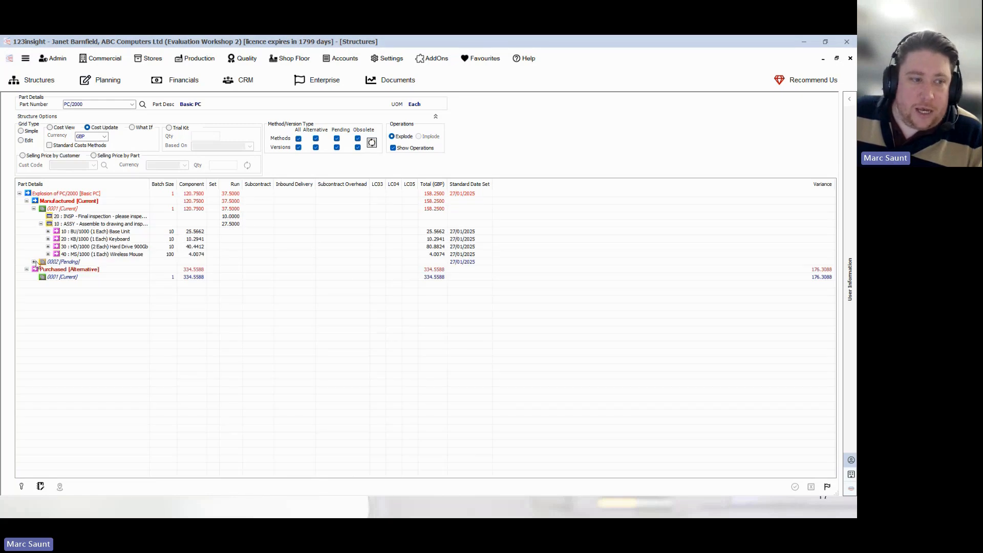
click(34, 261)
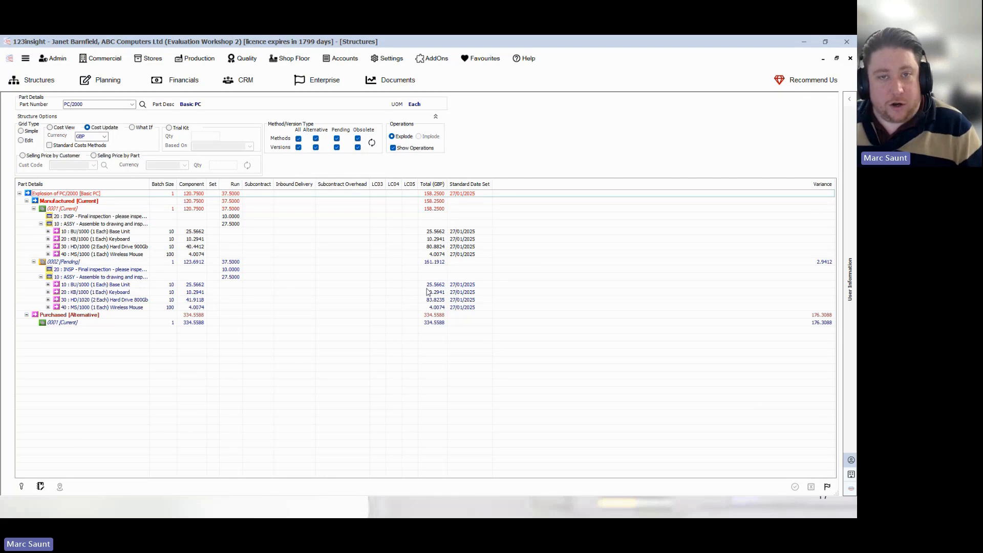
click(67, 209)
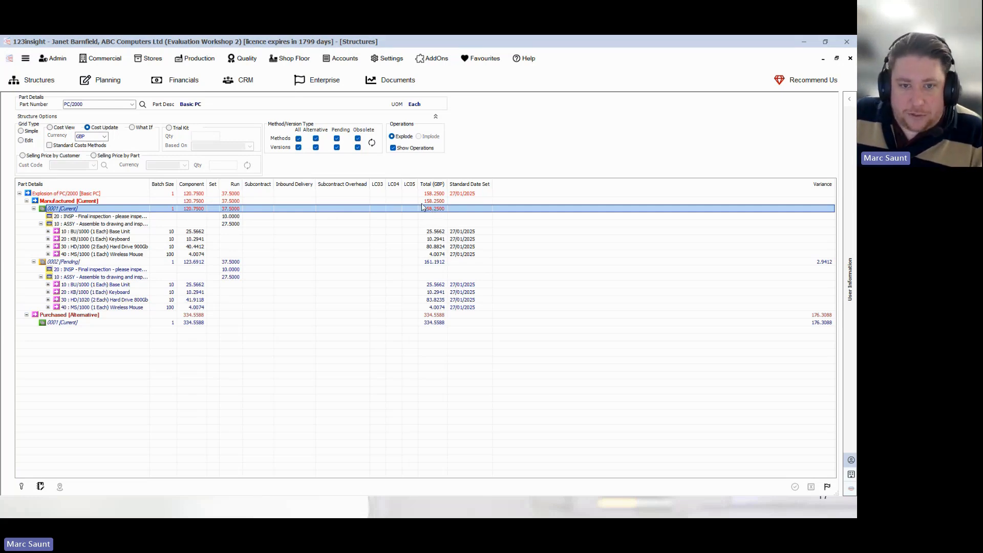
click(64, 264)
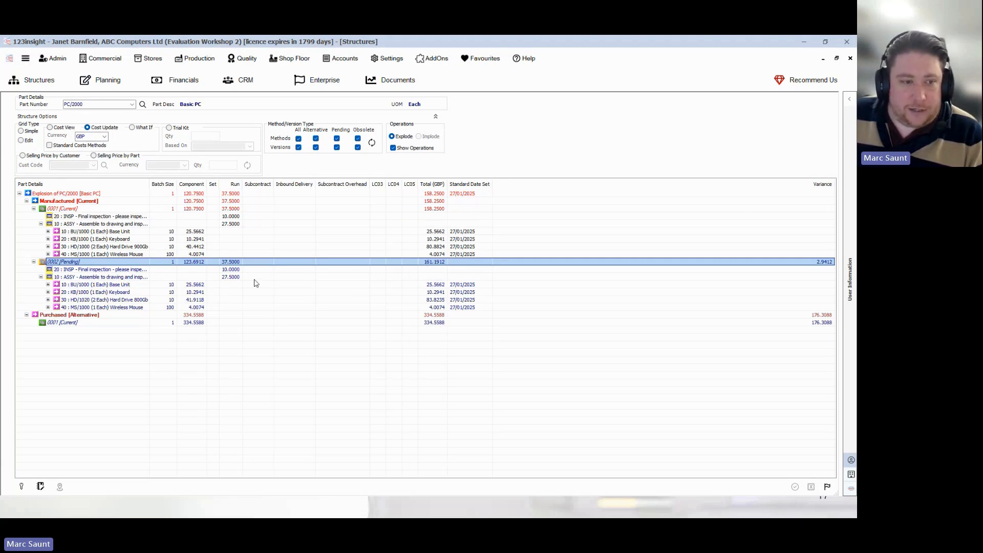
click(72, 316)
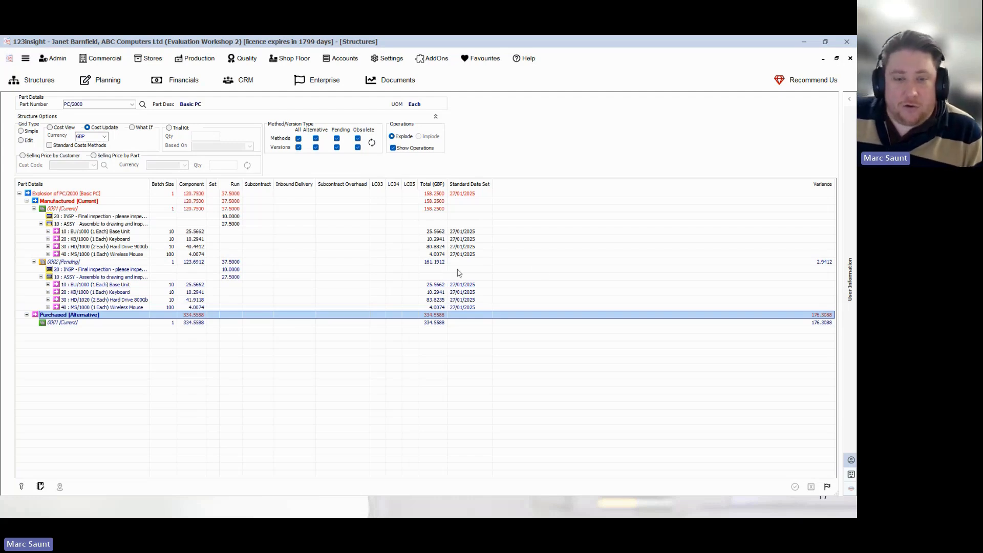
Step: Switch to the PowerPoint slide show with the "From Engineering to Despatch" slide
key(super+Tab)
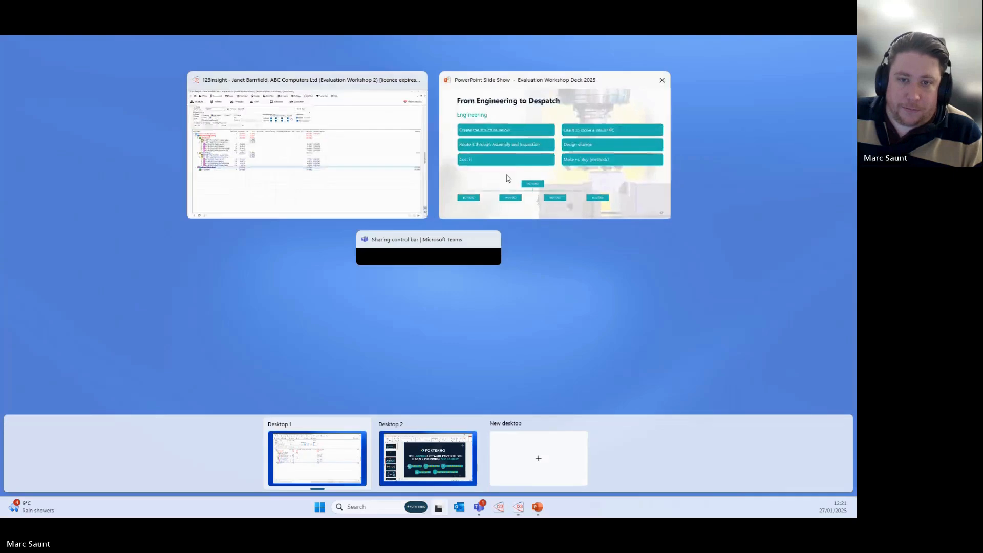
click(518, 157)
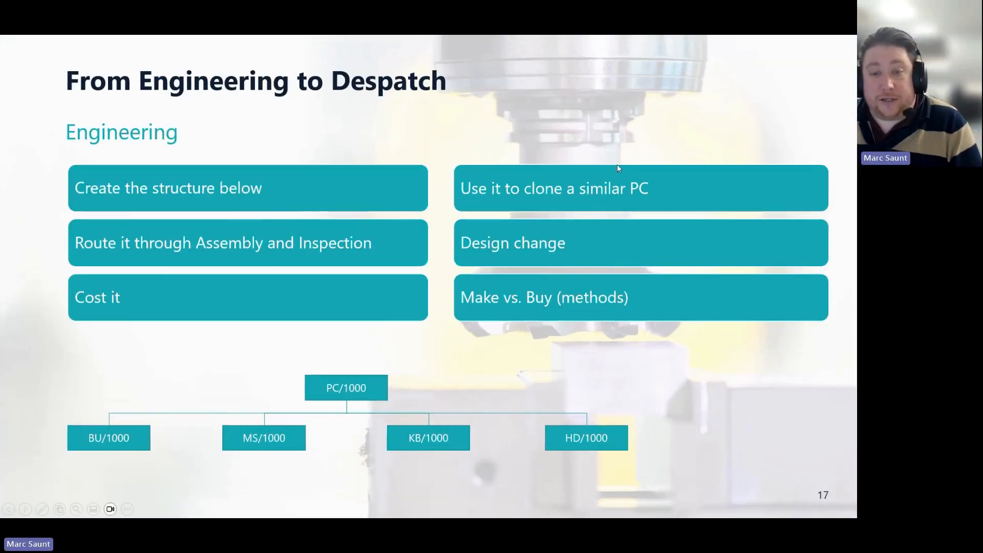
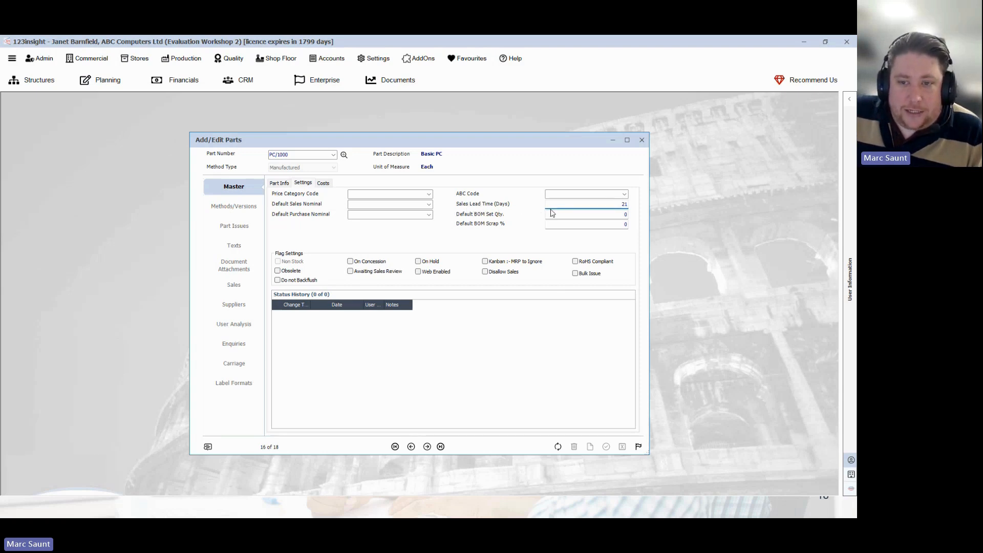
Step: Set the sales lead time of part PC/1000 to 21 days and move on to part PC/2000, saving the change
key(Tab)
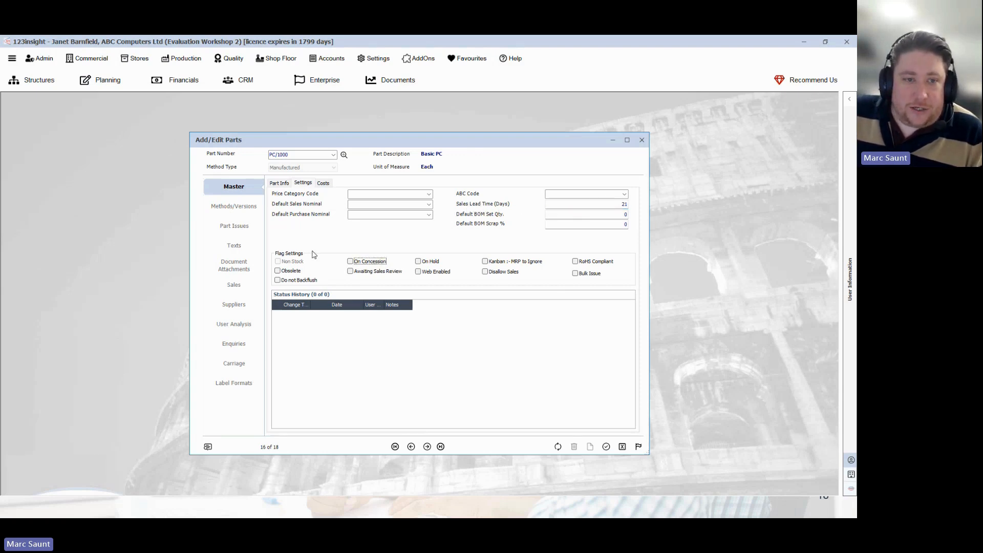
click(333, 155)
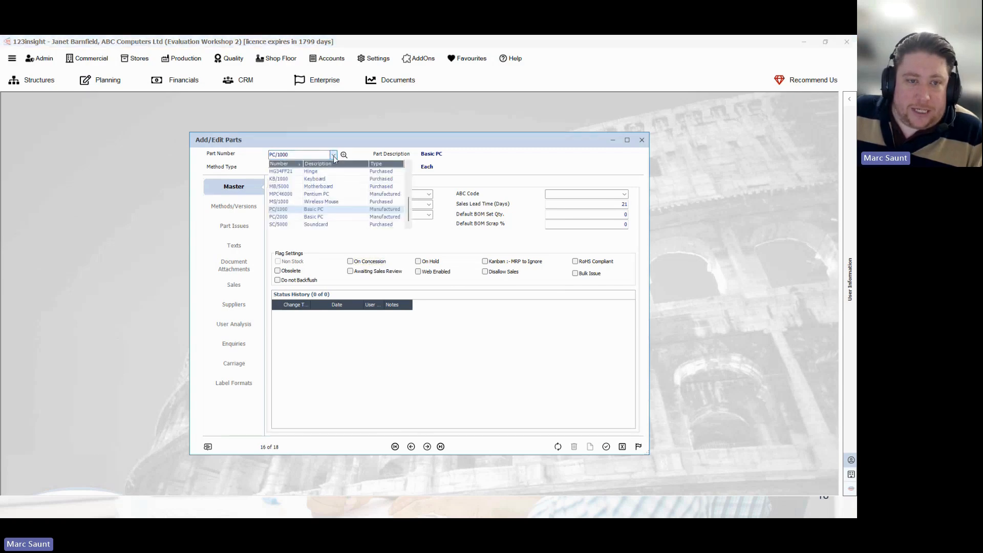
click(297, 219)
key(Return)
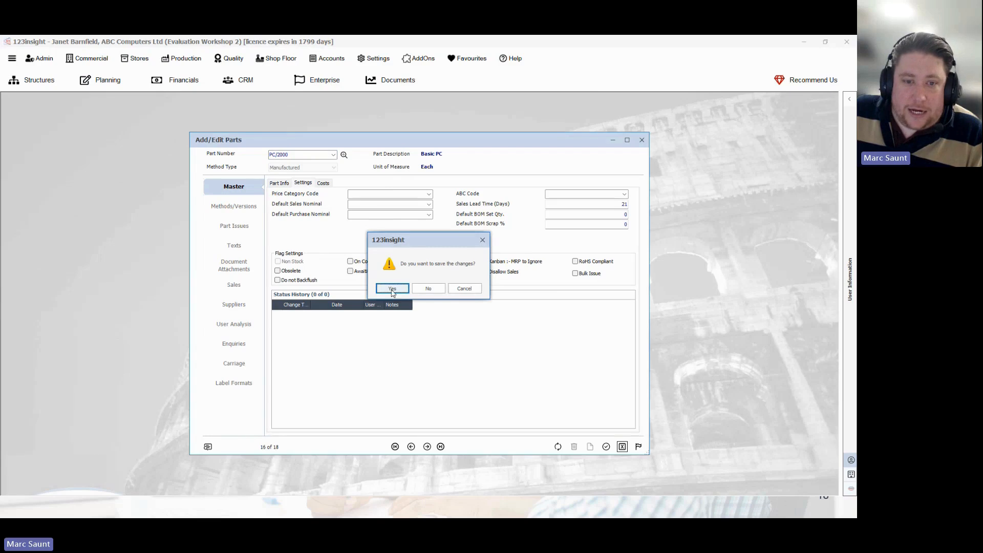
Step: Set the sales lead time of part PC/2000 to 21 days, then save and close the part
click(617, 205)
text(21)
key(Tab)
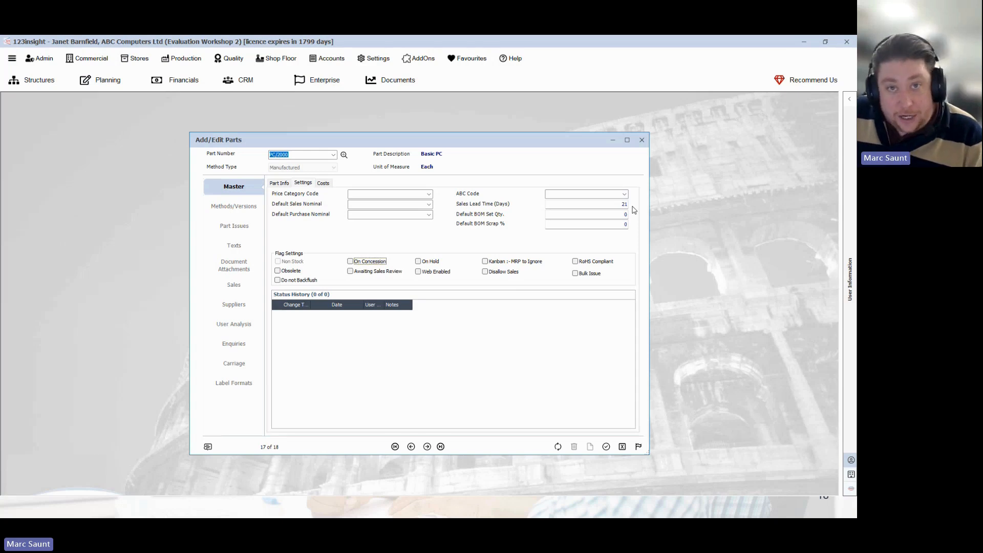
click(606, 447)
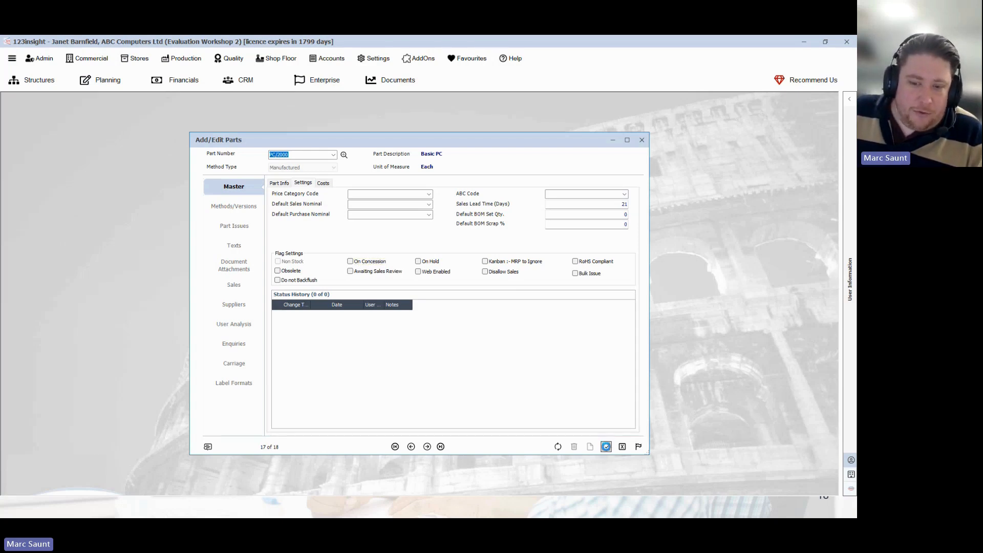
click(638, 447)
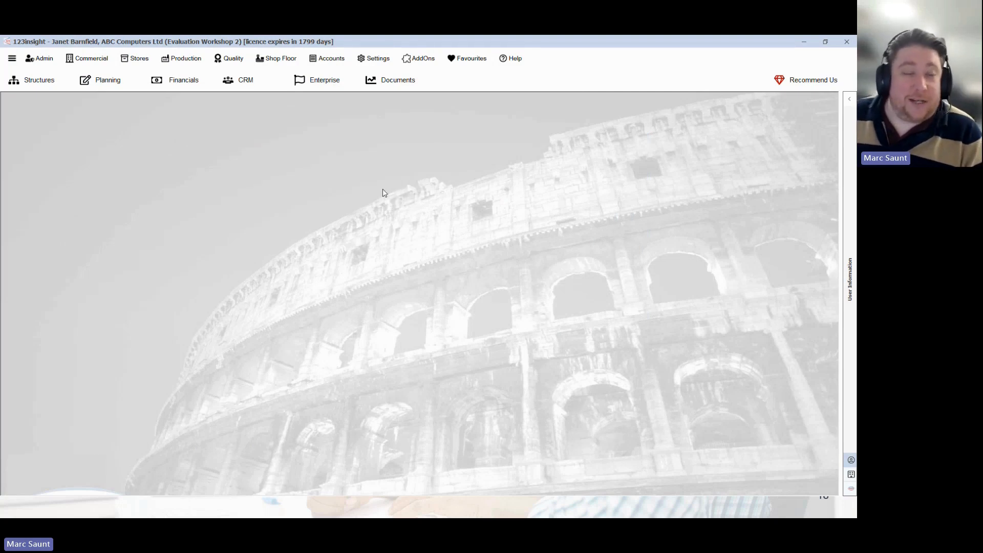
Step: Create a new sales order for customer GEN001, General Engineering Co Ltd
click(93, 62)
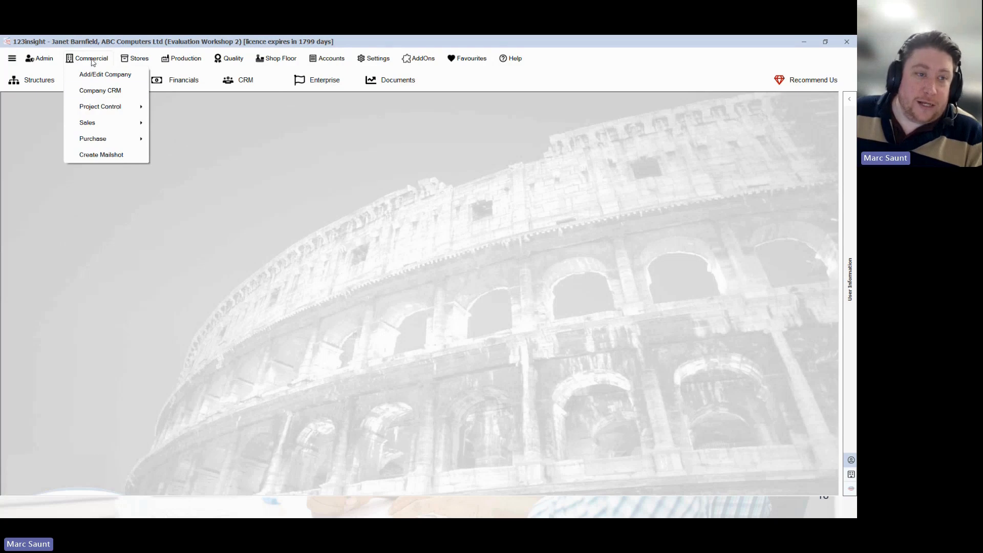
mouse_move(113, 125)
mouse_move(194, 125)
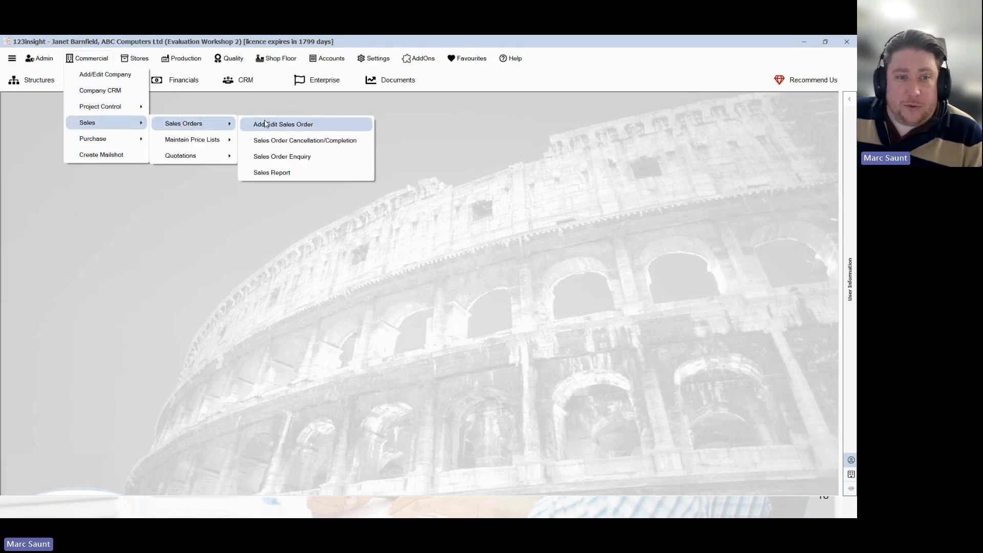
click(325, 126)
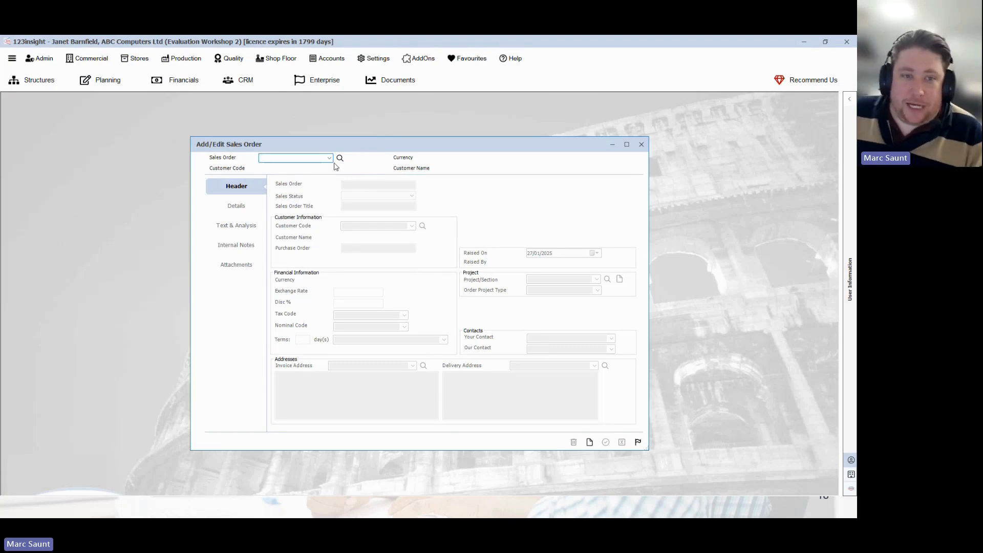
click(590, 443)
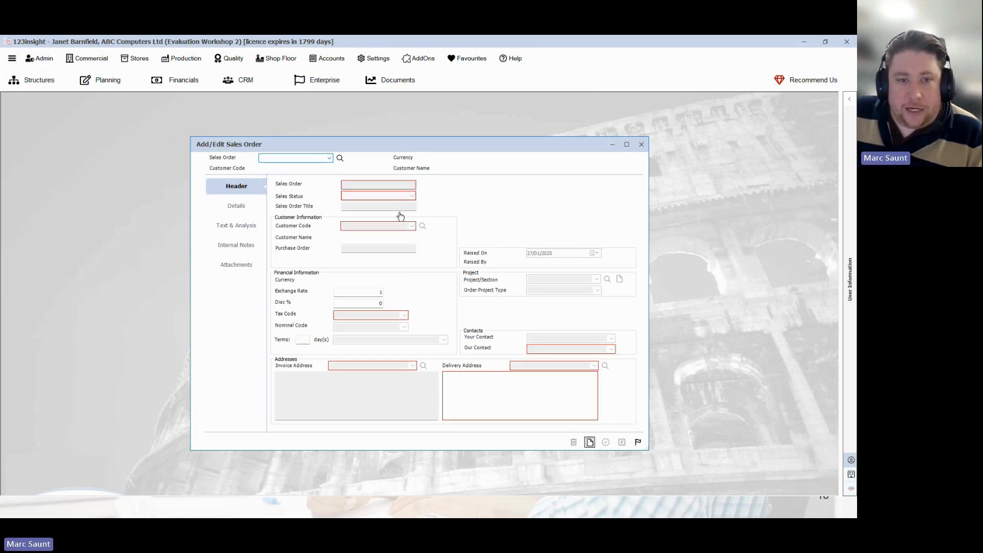
click(412, 226)
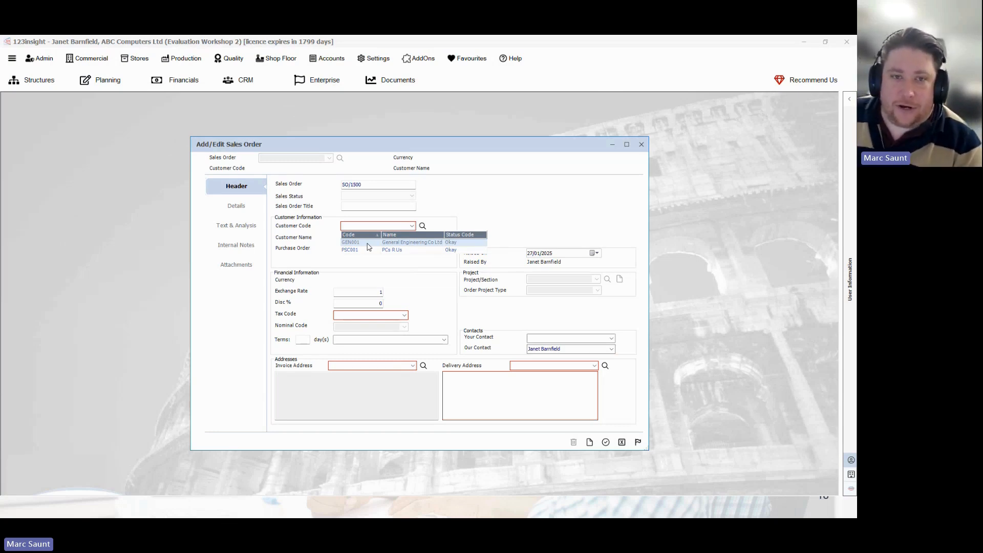
click(367, 243)
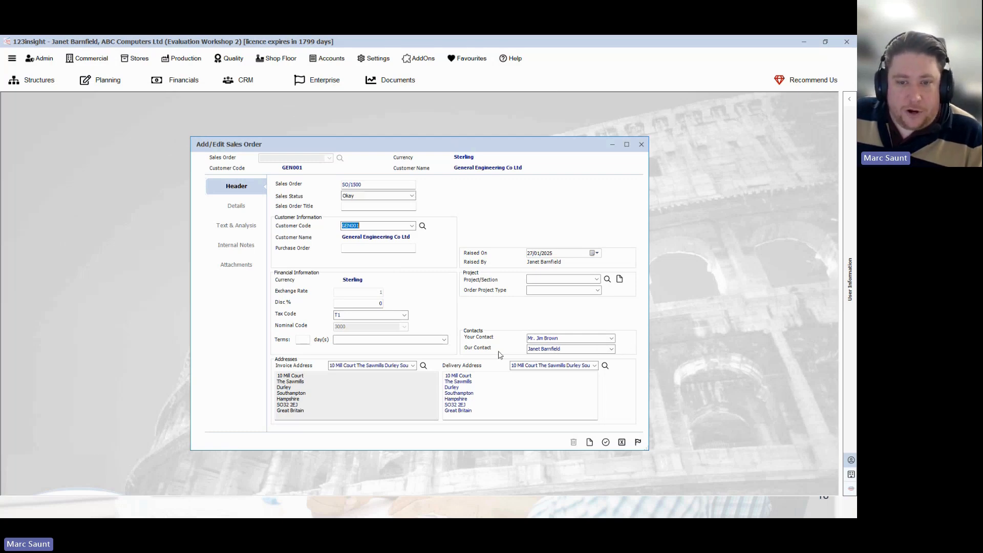
Step: Add a detail line to the sales order for part PC/1000 with a quantity of 10
click(236, 207)
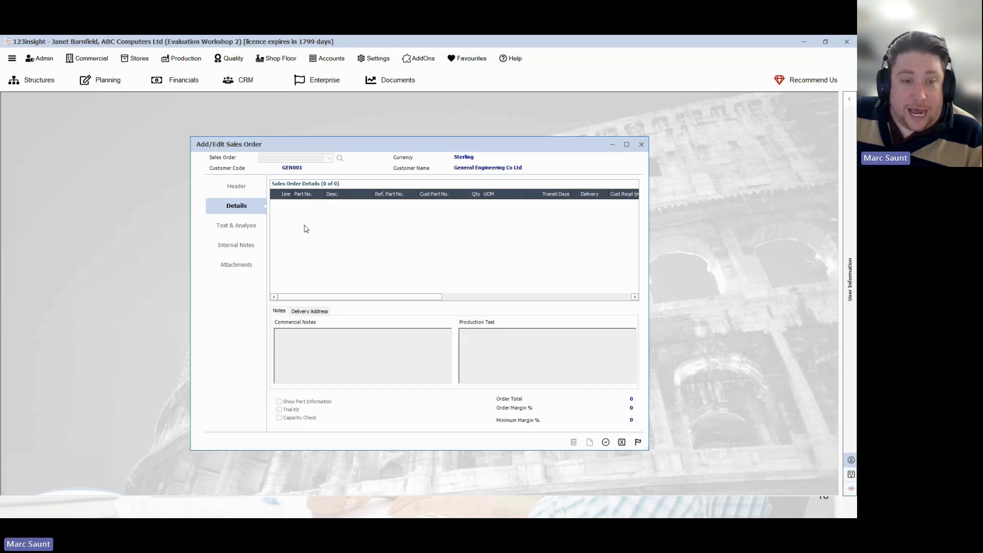
right_click(303, 228)
click(320, 230)
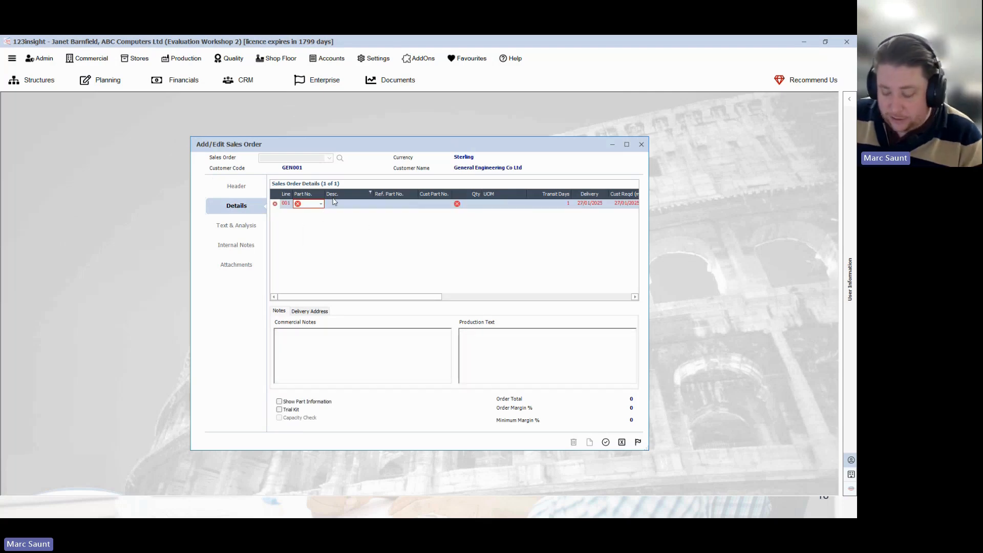
text(PC)
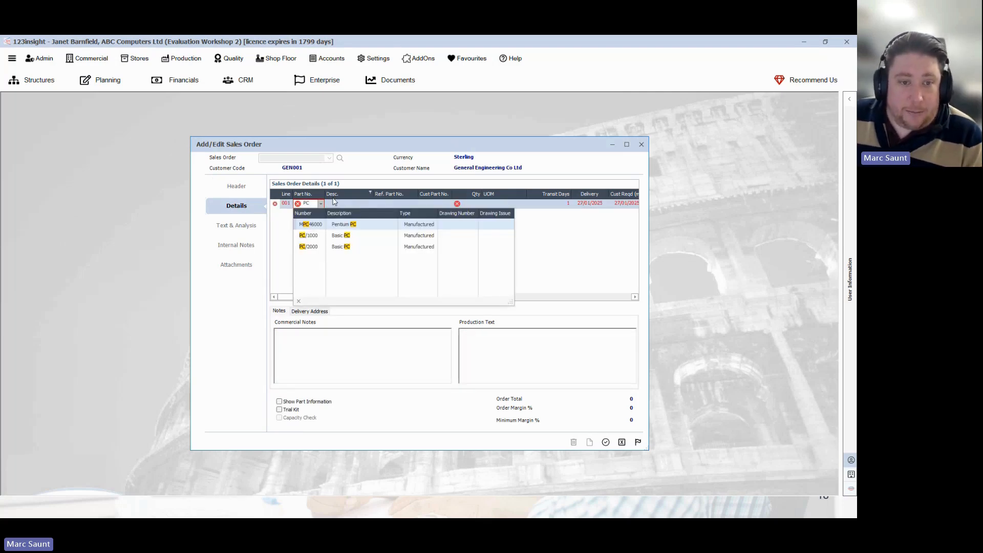
click(323, 235)
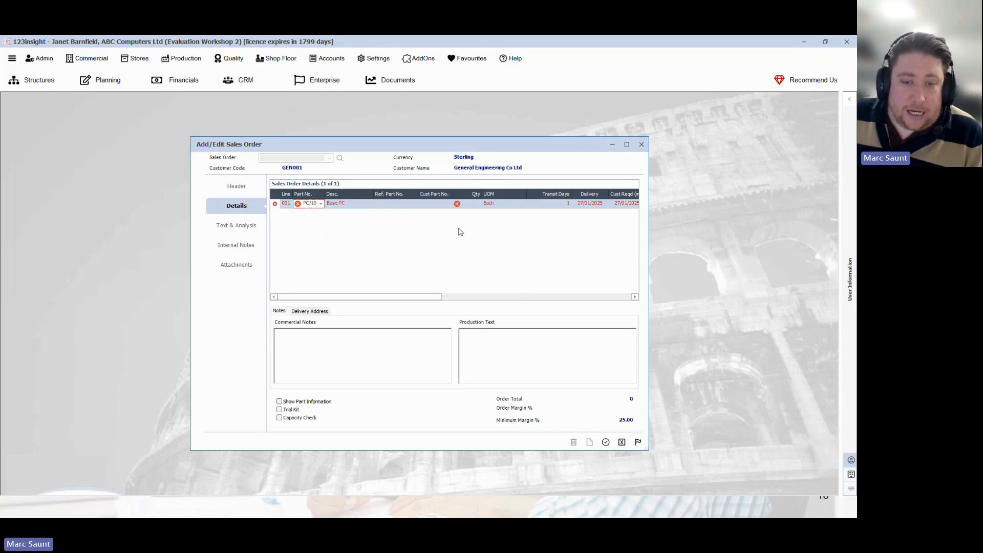
click(470, 207)
text(10)
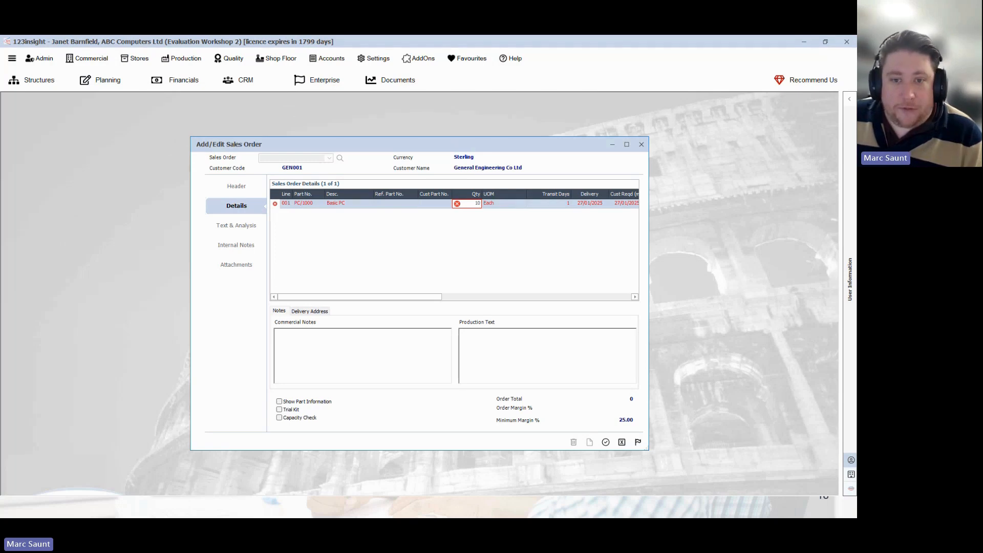
Step: Set the unit price of the PC/1000 order line to 1000
drag(438, 298, 531, 296)
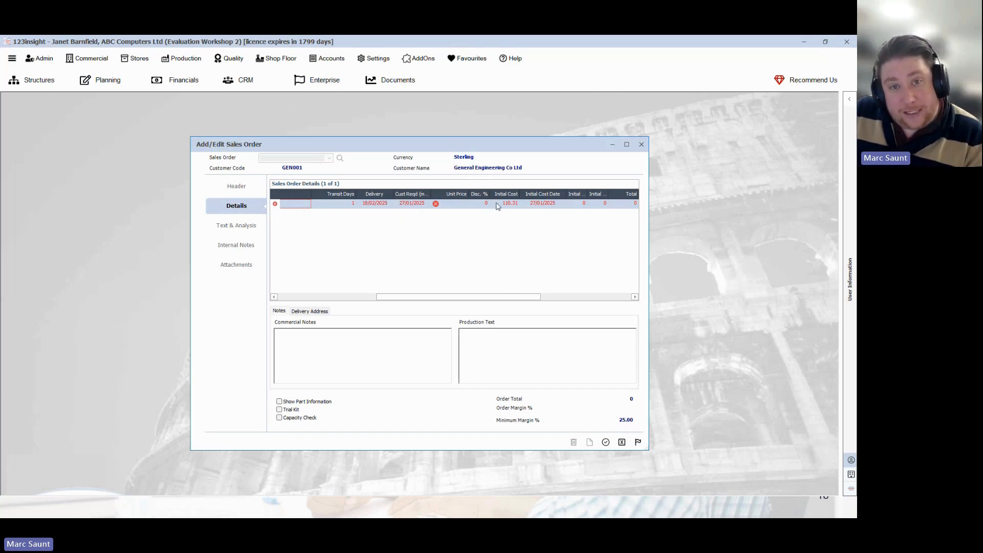
click(457, 204)
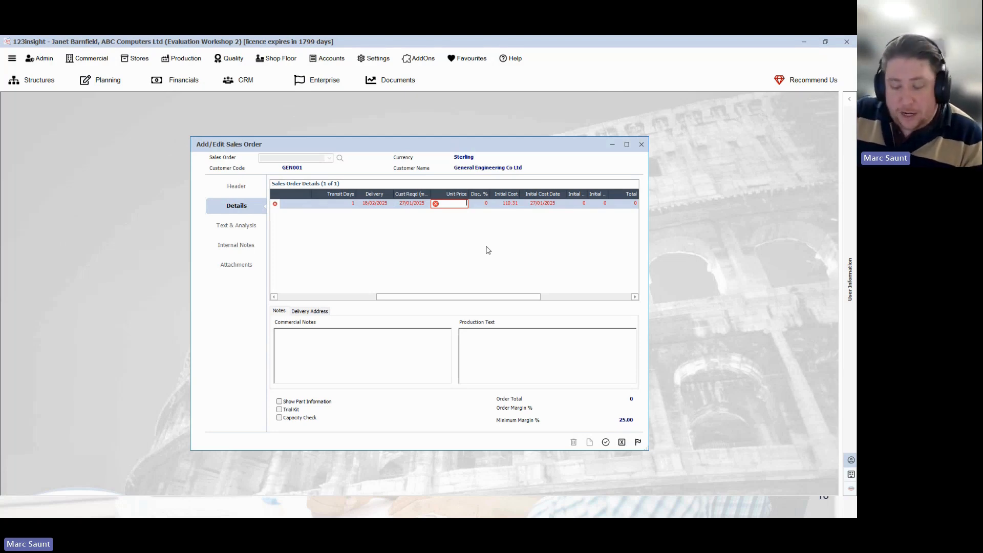
text(1000)
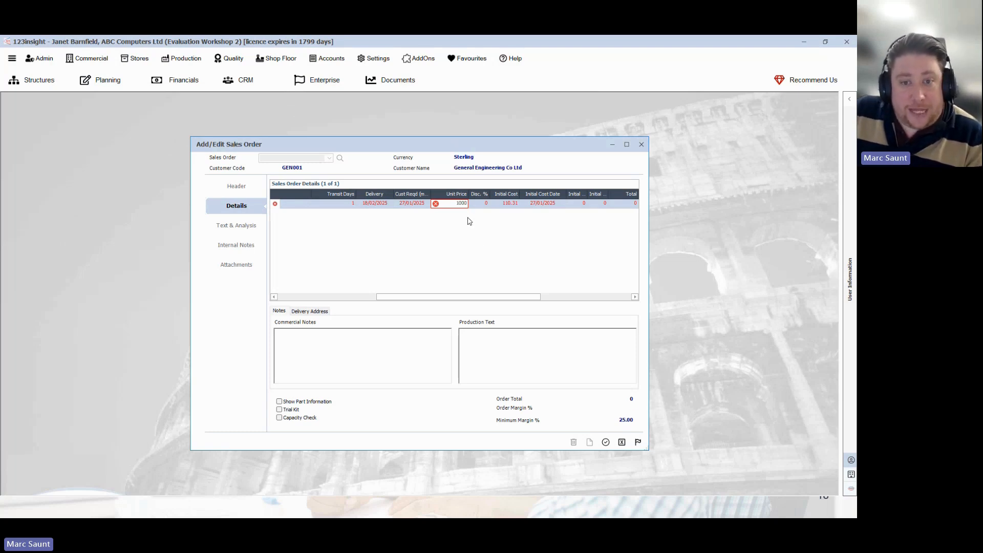
key(Tab)
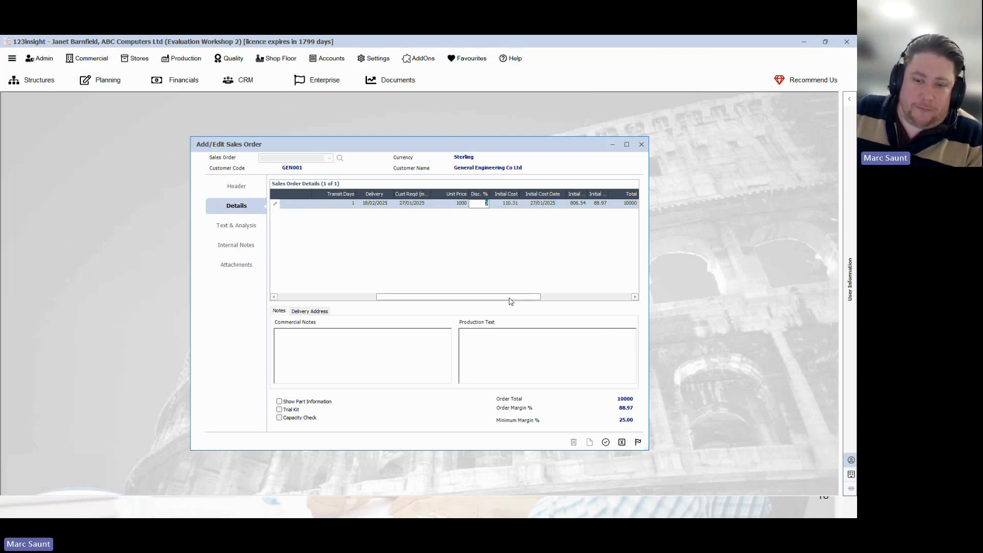
Step: Add a second order line for part PC/2000 with a quantity of 10
drag(510, 301, 402, 298)
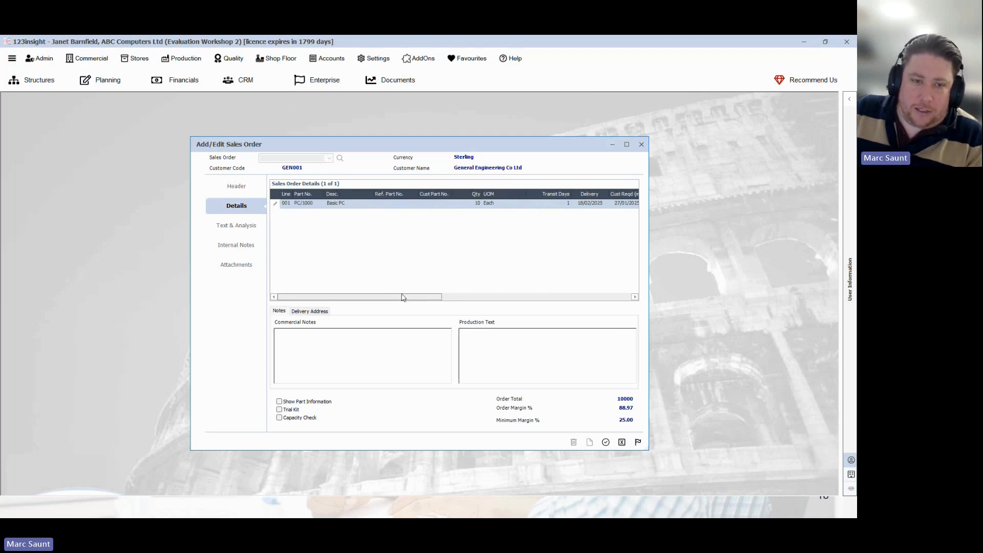
right_click(305, 227)
click(322, 229)
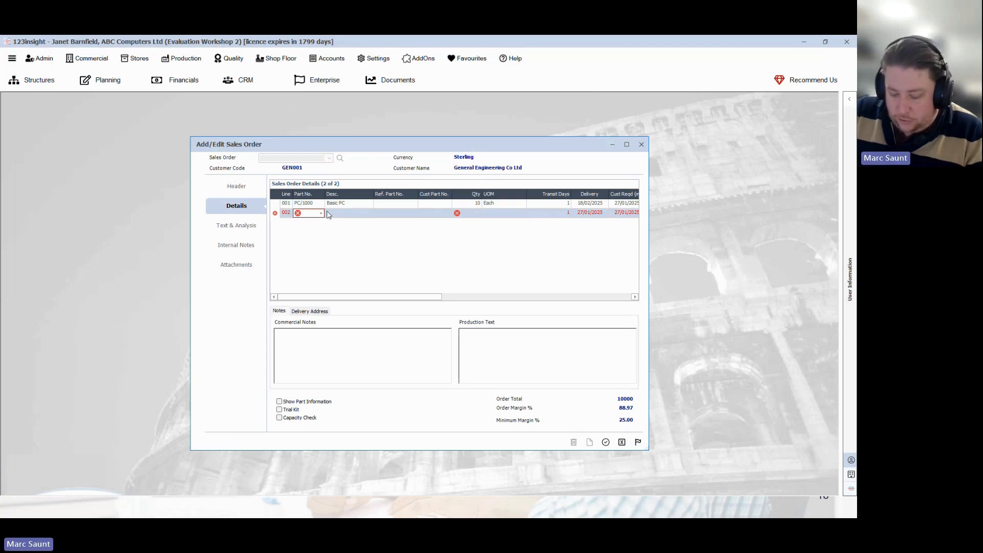
text(PC/2)
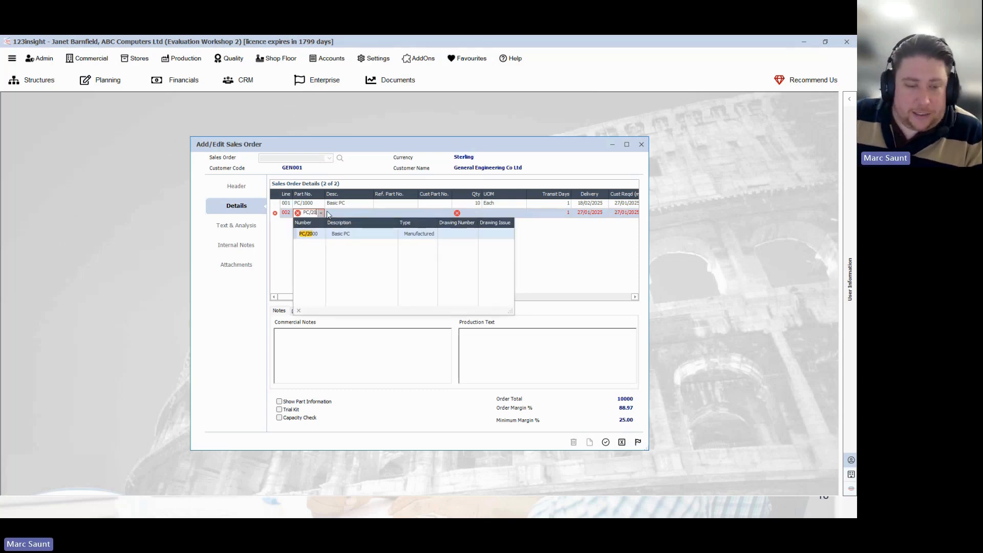
text(0)
key(Return)
click(474, 213)
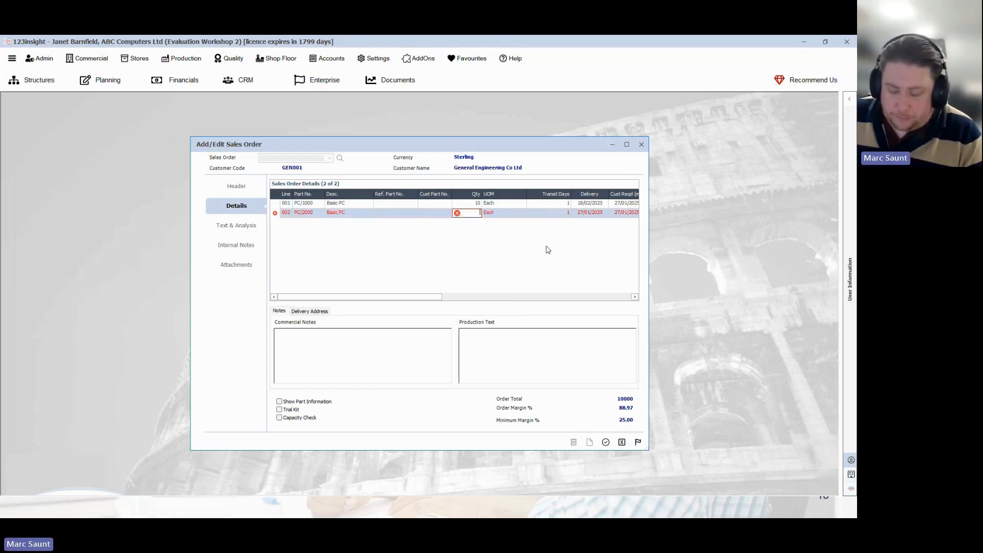
key(Tab)
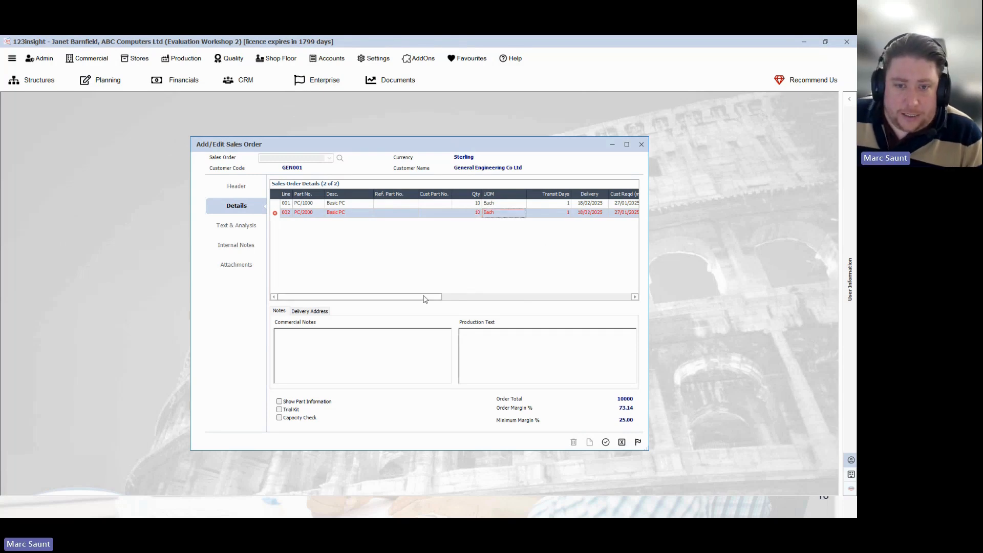
Step: Set the unit price of the PC/2000 order line to 1500
drag(426, 297, 495, 296)
click(523, 213)
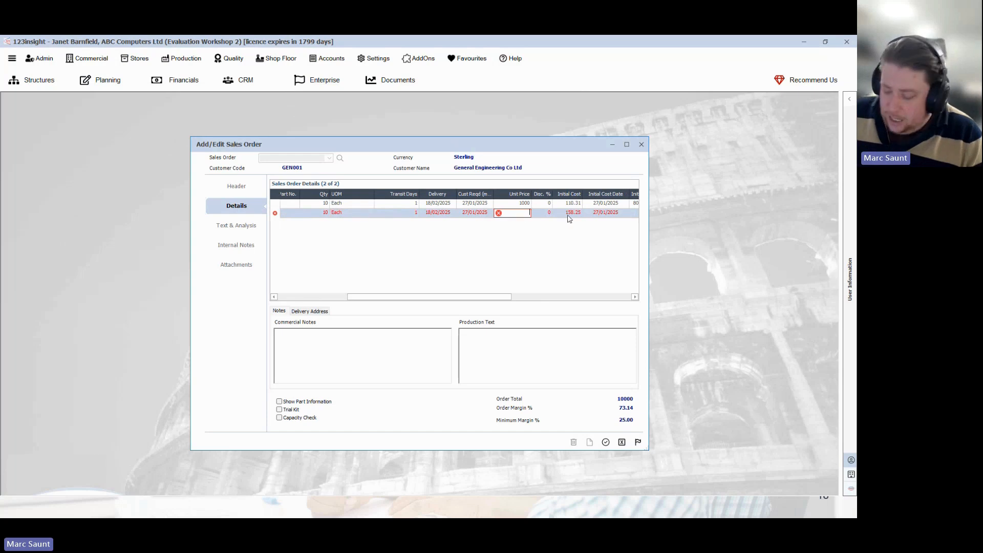
text(1500)
key(Tab)
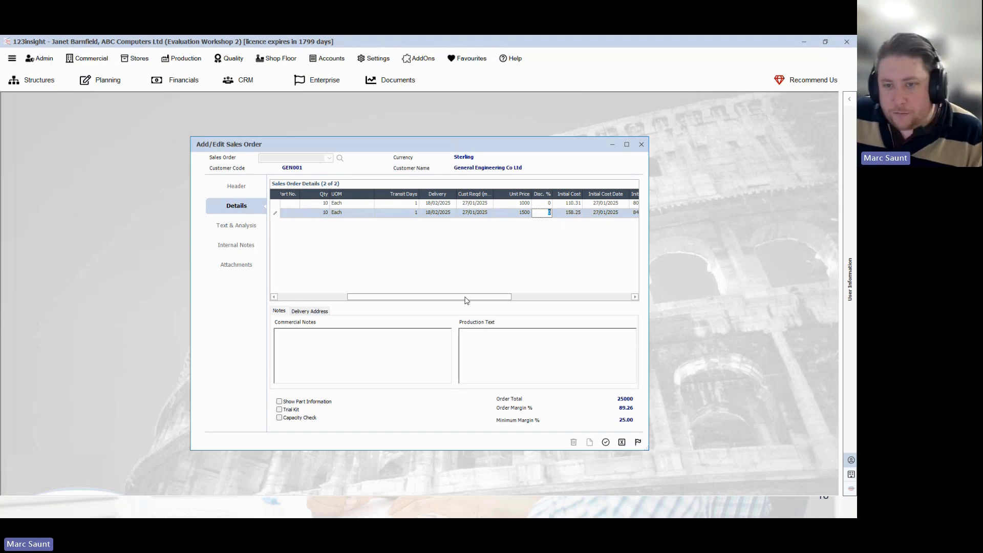
Step: Review the order lines' cost, tax and delivery details and the stock, pricing and planning information of PC/2000
drag(467, 299, 602, 300)
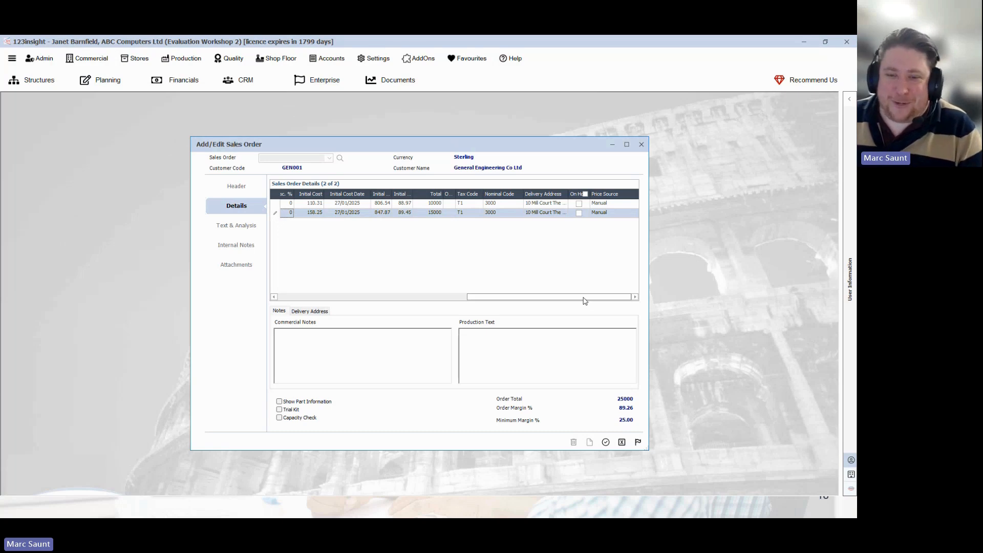
drag(584, 301, 458, 303)
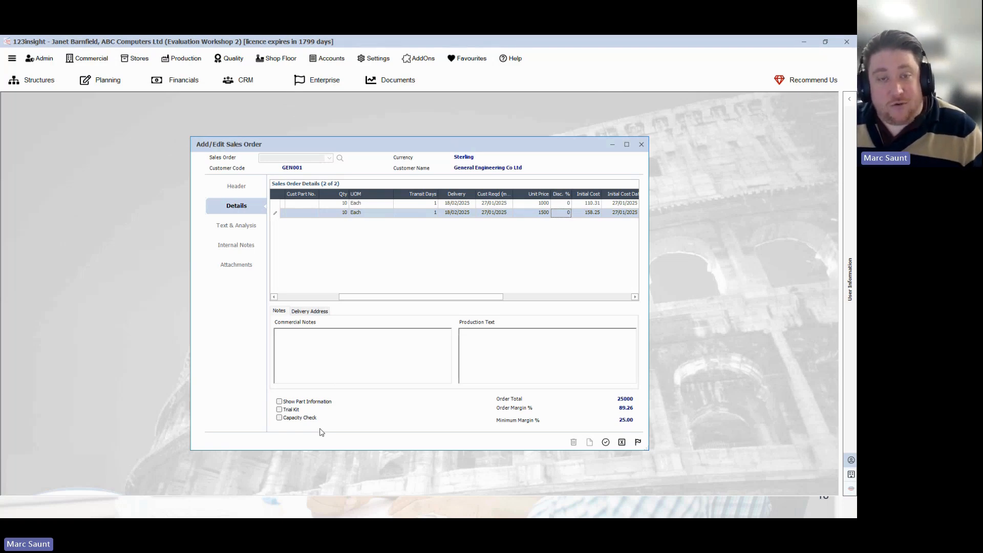
click(280, 403)
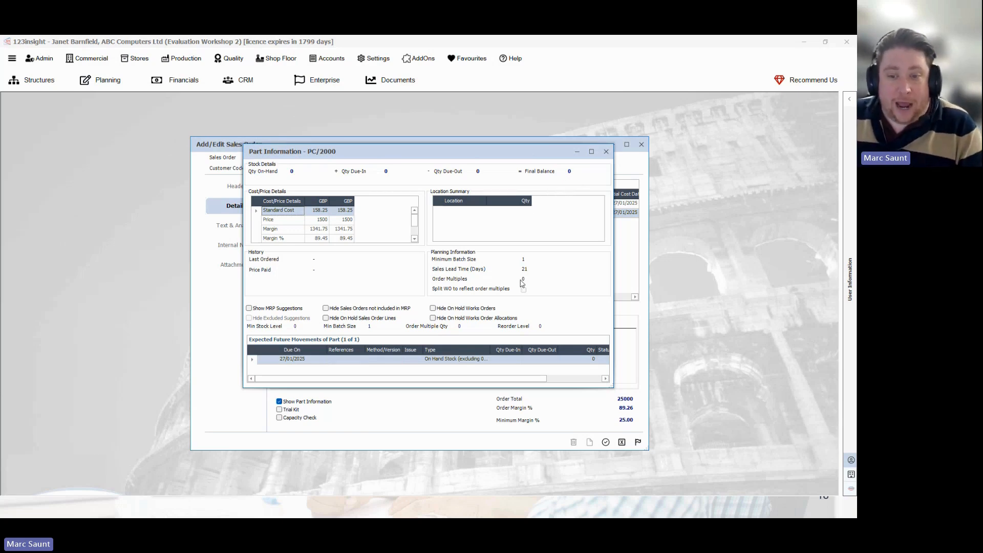
drag(614, 387, 671, 424)
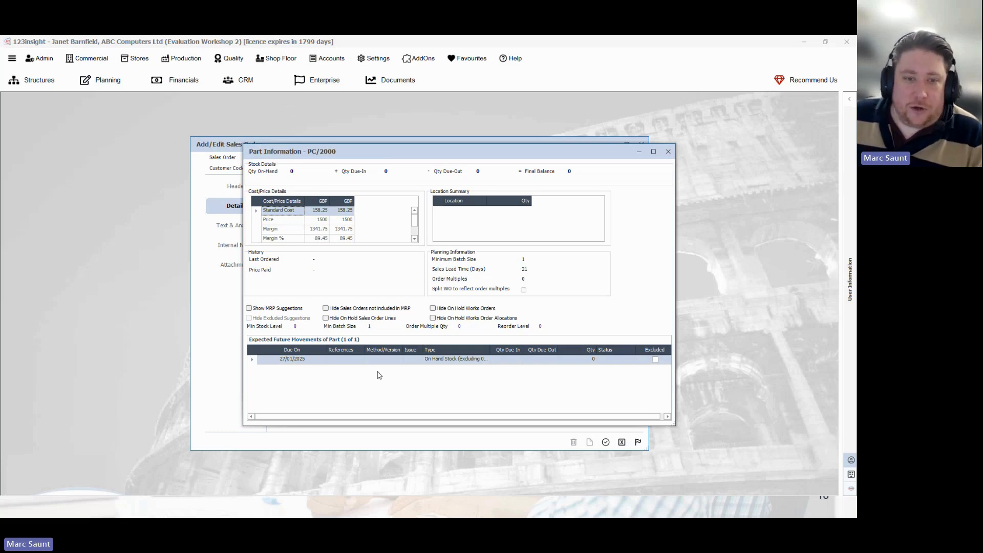
click(669, 152)
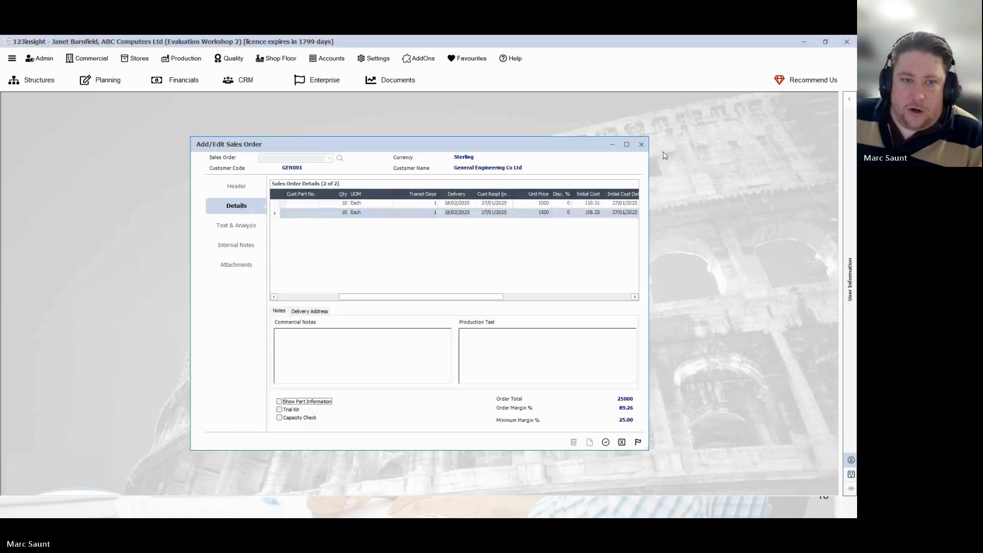
Step: Run a trial kit for the PC/2000 order line and examine the supplier costs and lead times of its wireless mouse component MS/1000
click(279, 410)
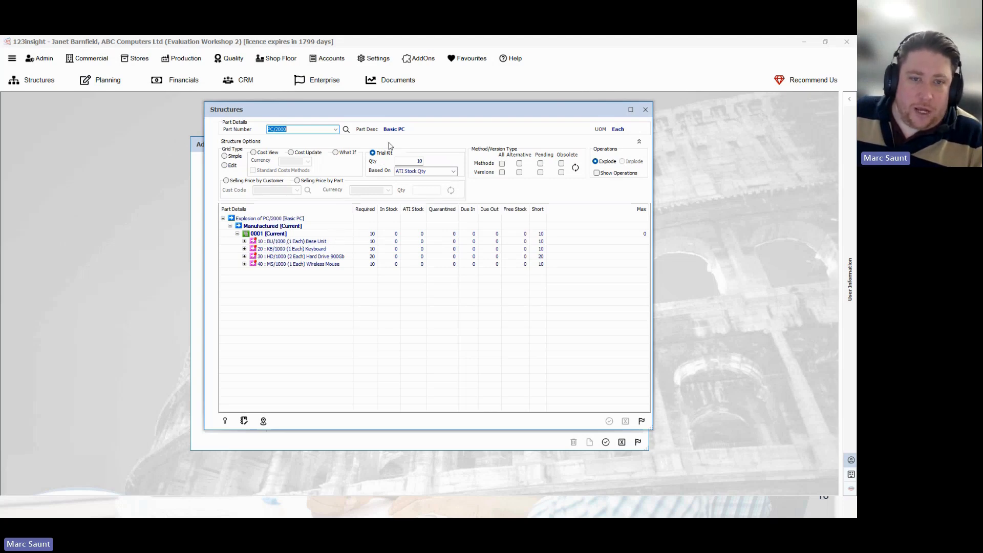
click(271, 243)
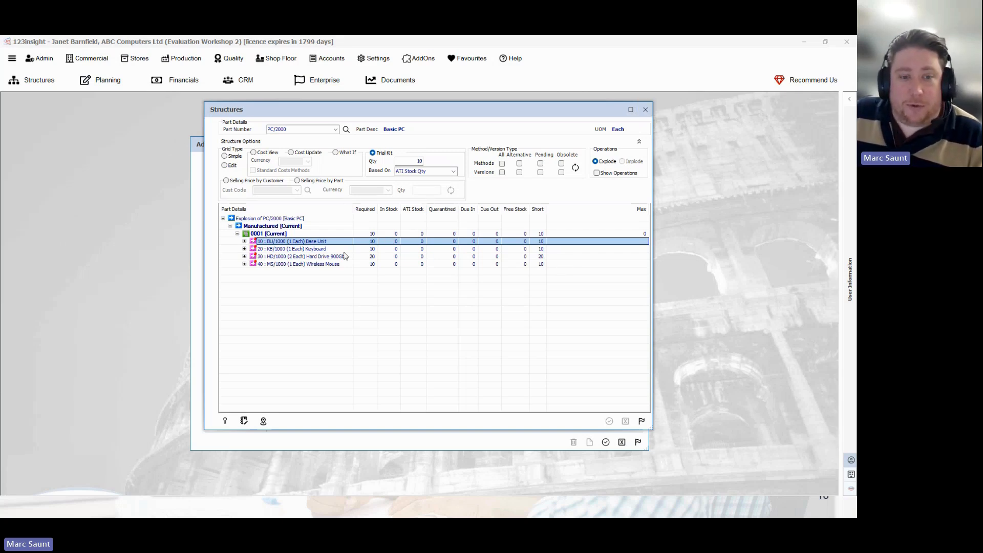
right_click(318, 265)
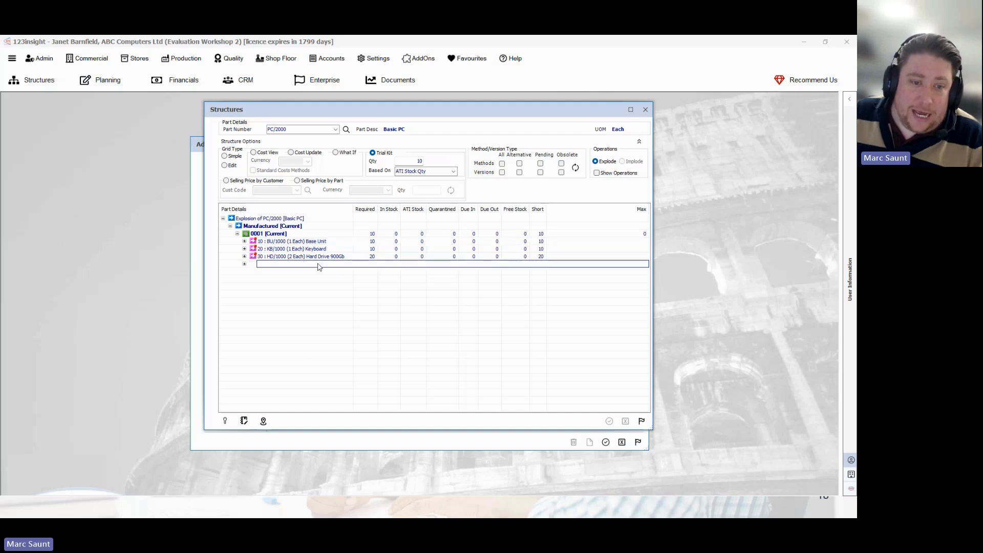
click(361, 272)
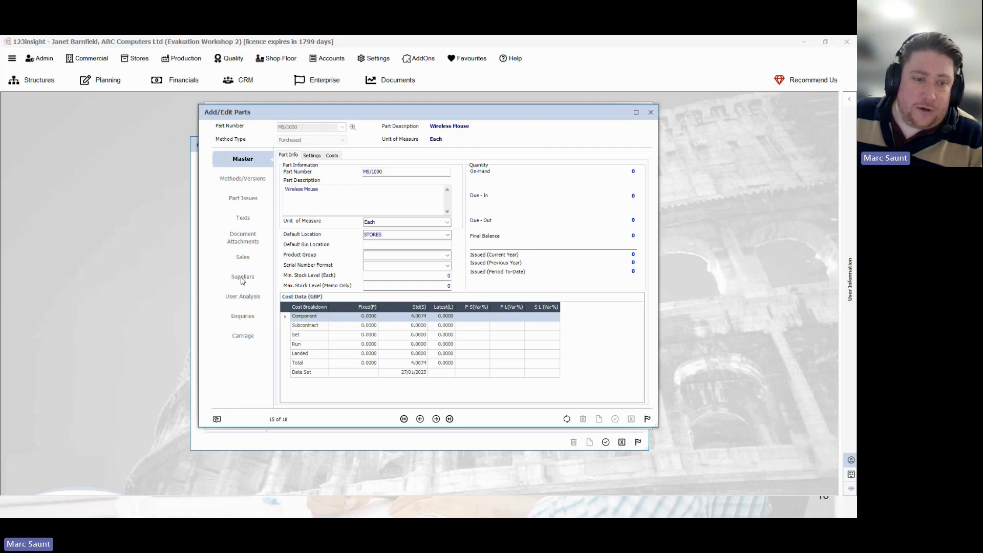
click(242, 279)
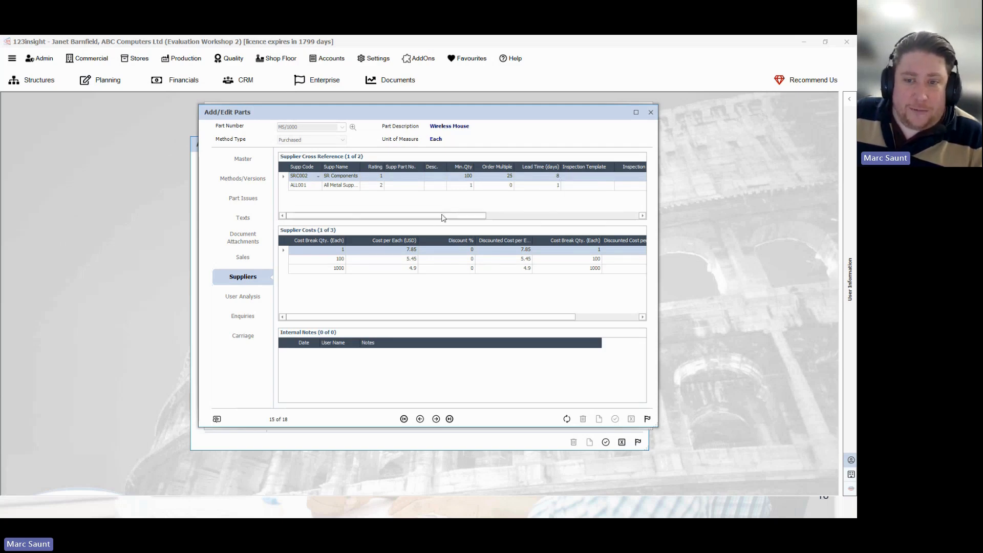
drag(443, 216, 596, 215)
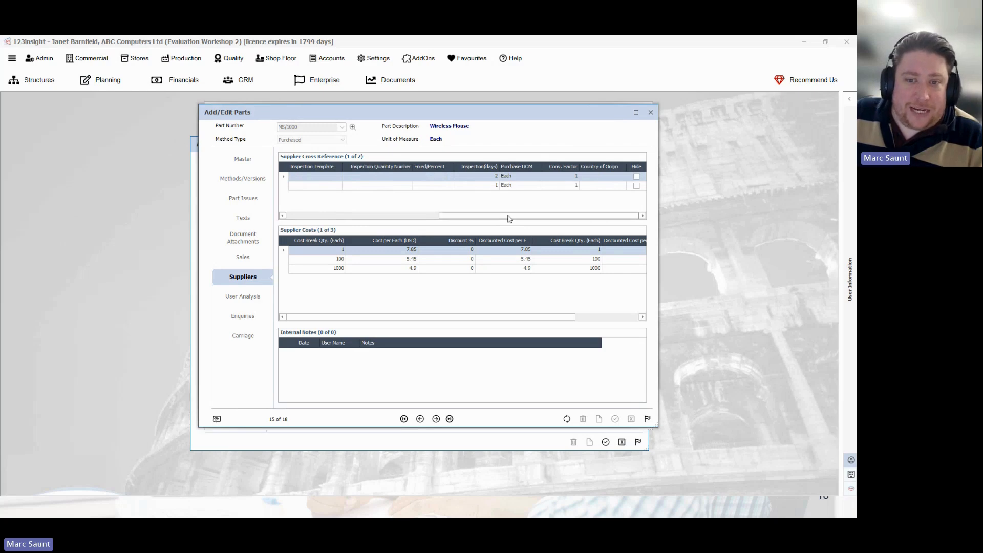
drag(507, 215, 331, 215)
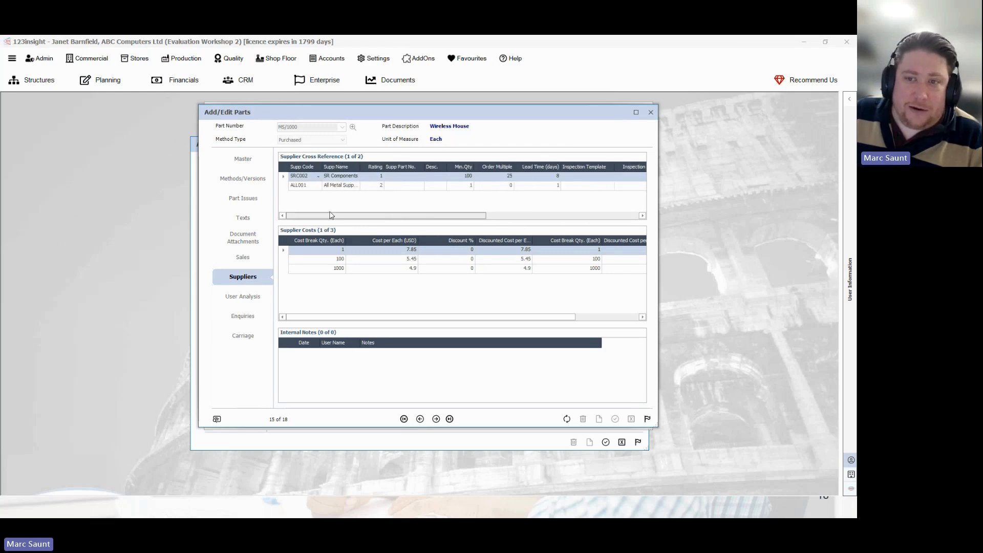
click(651, 113)
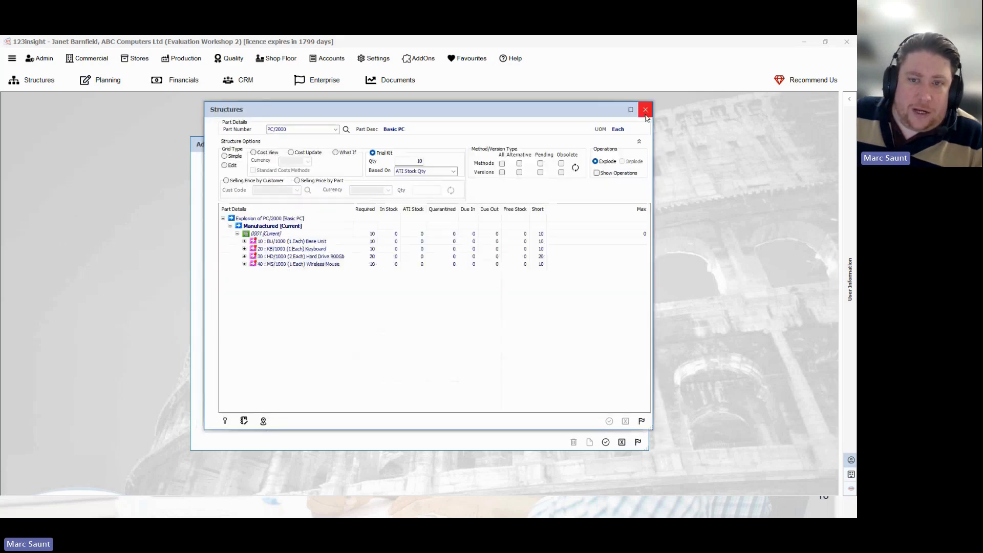
Step: Close the trial kit and run a capacity check on the order, examining the assembly and inspection resource hours against My Factory
click(645, 113)
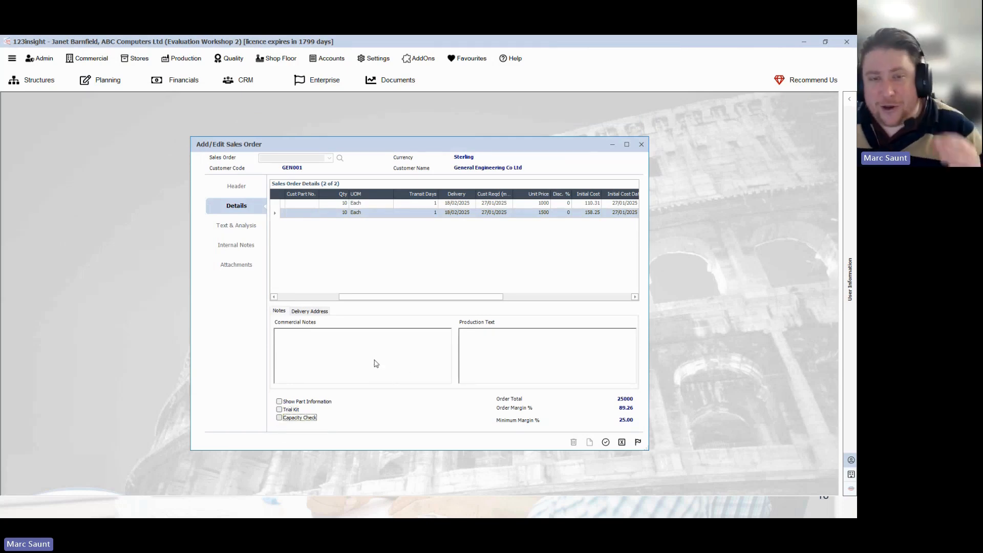
key(space)
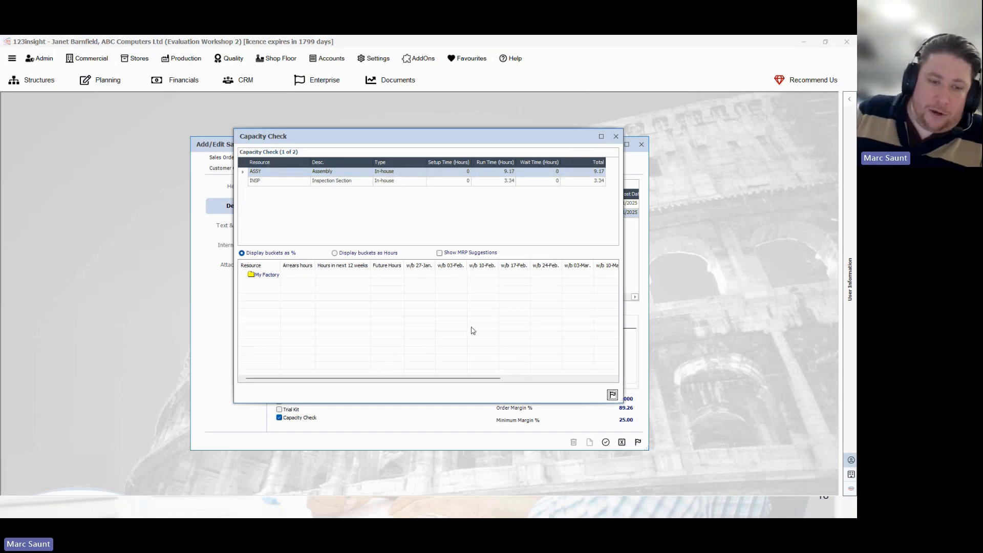
click(457, 275)
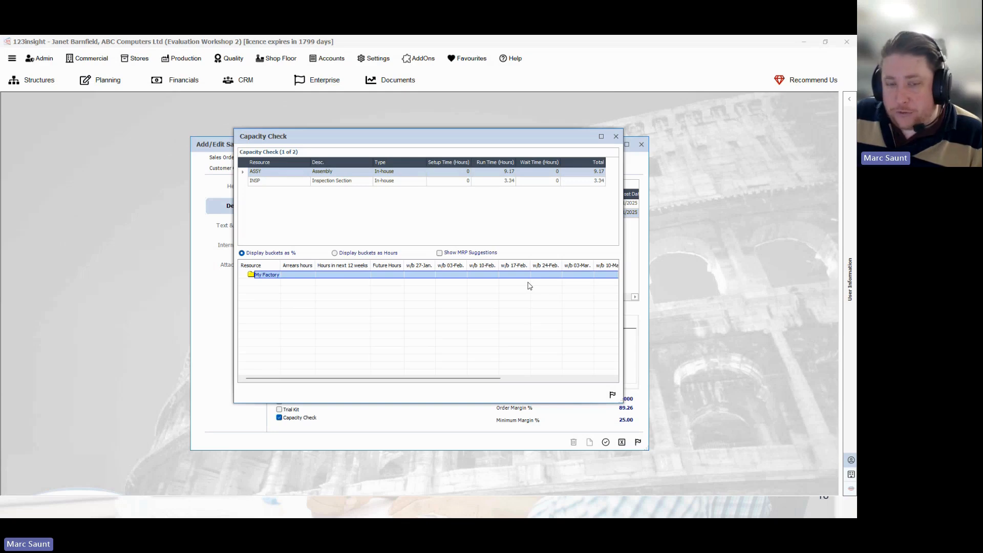
click(616, 138)
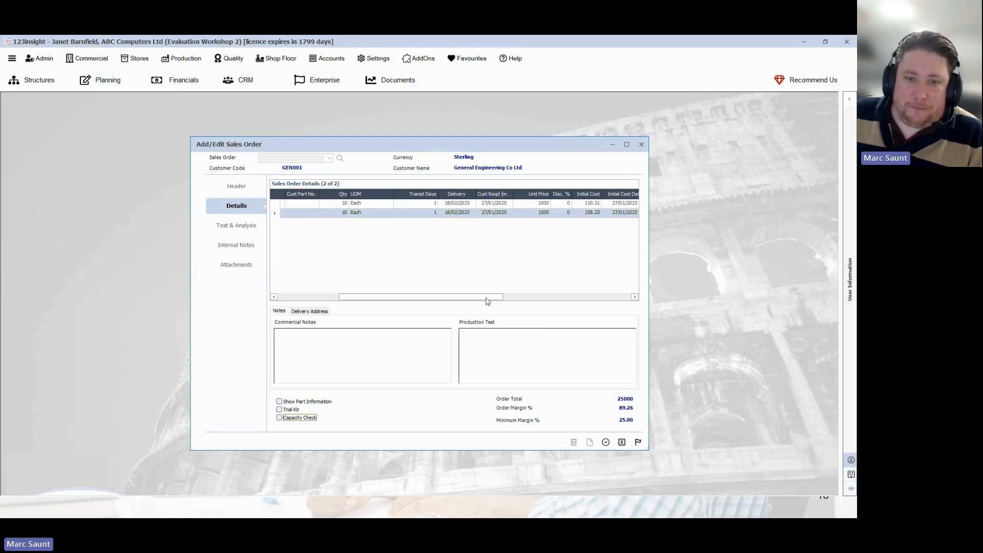
Step: Look at the delivery date calendar of the PC/1000 order line without changing the date
drag(488, 301, 480, 297)
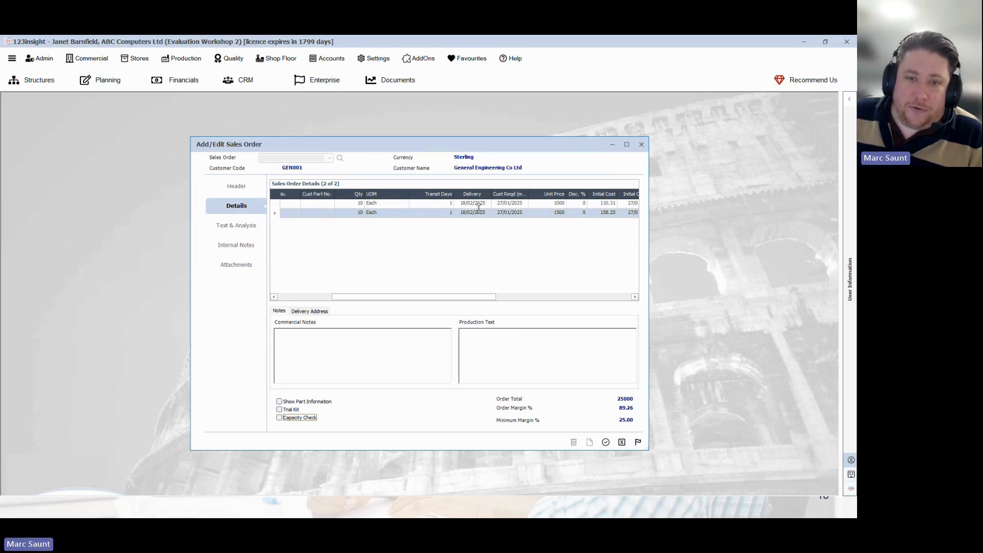
click(481, 206)
click(488, 204)
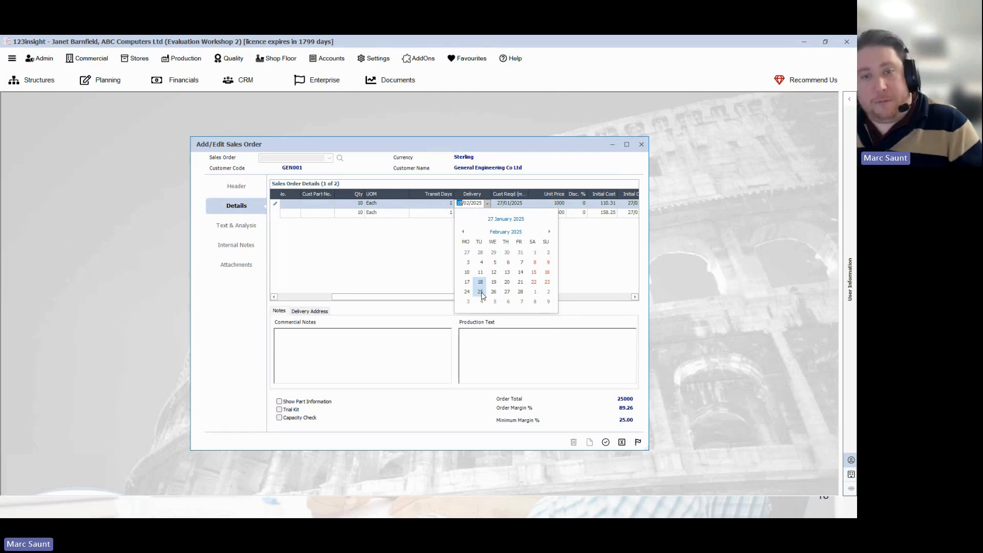
click(423, 262)
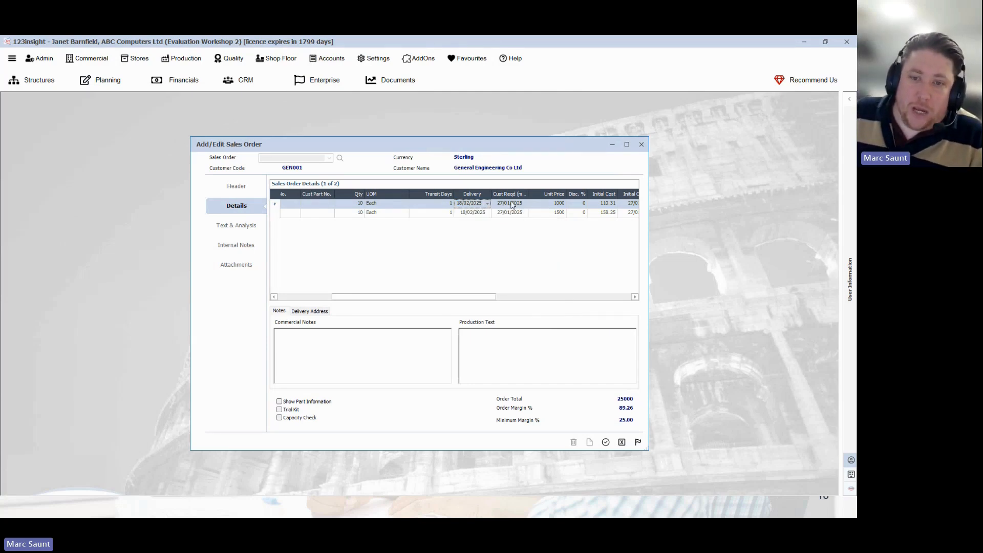
Step: Widen the Cust Reqd (memo) column and set the PC/1000 line's customer required date to 18/02/2025
click(511, 205)
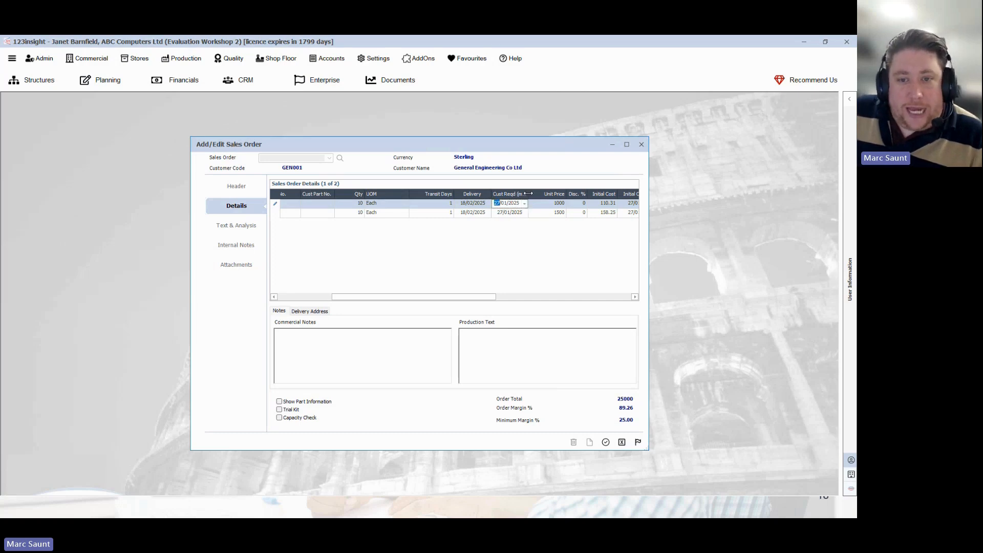
drag(529, 193, 541, 193)
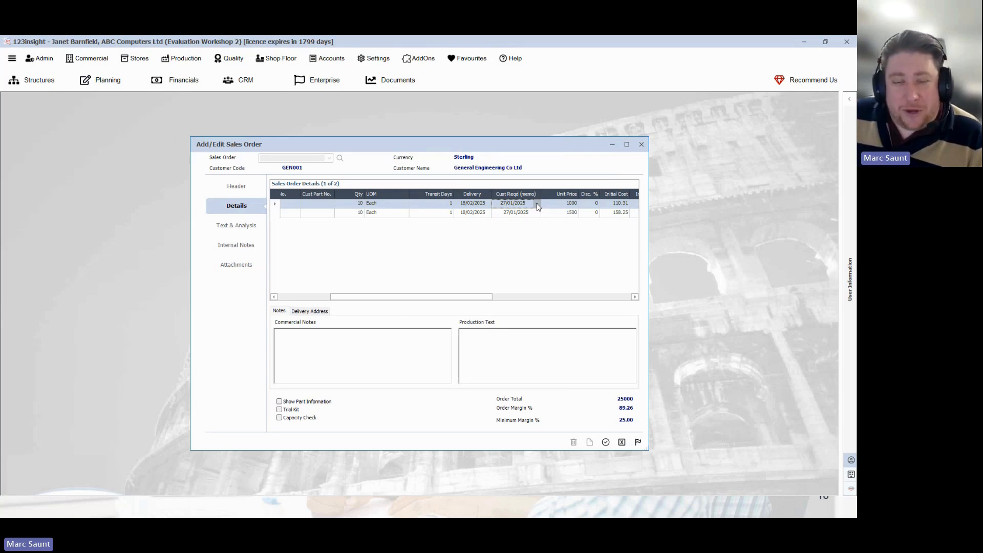
click(537, 205)
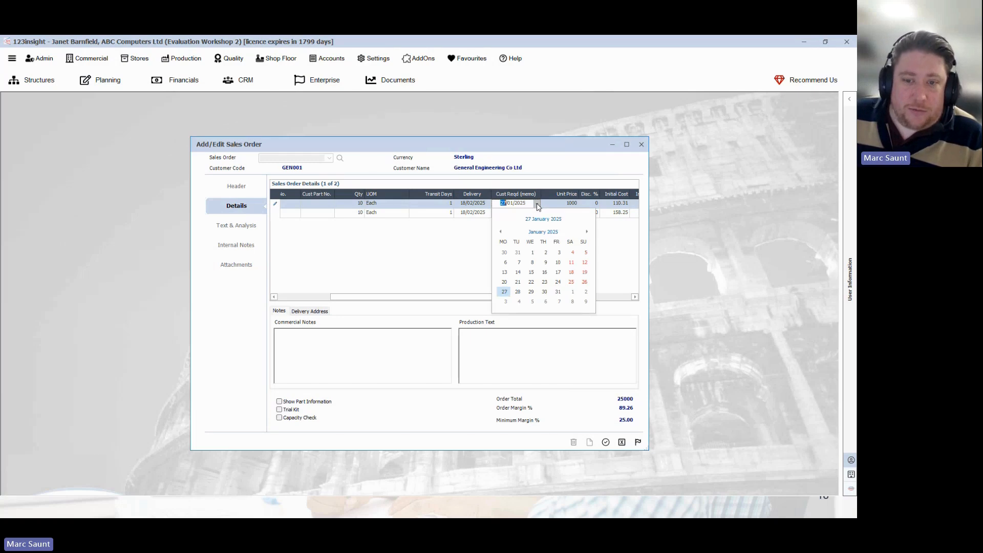
click(587, 232)
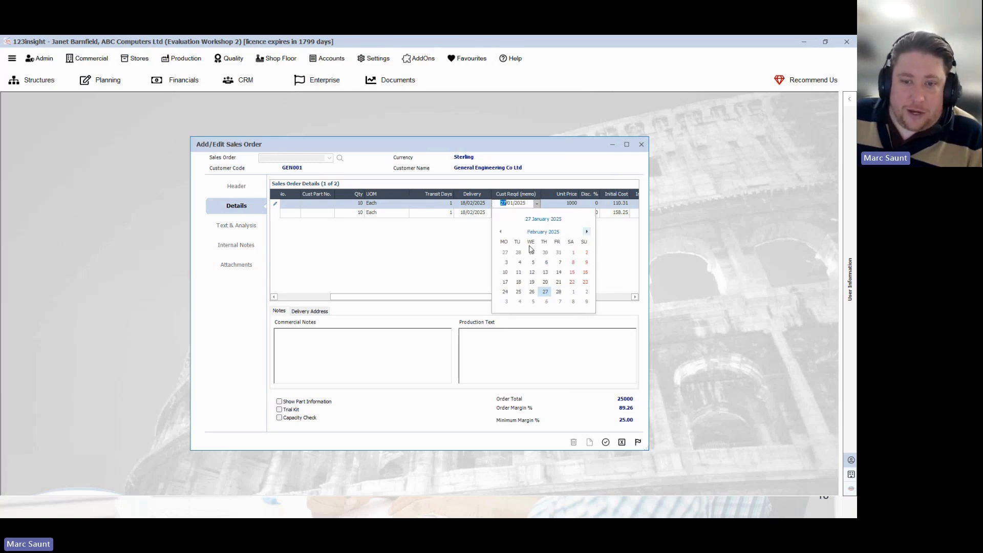
click(518, 282)
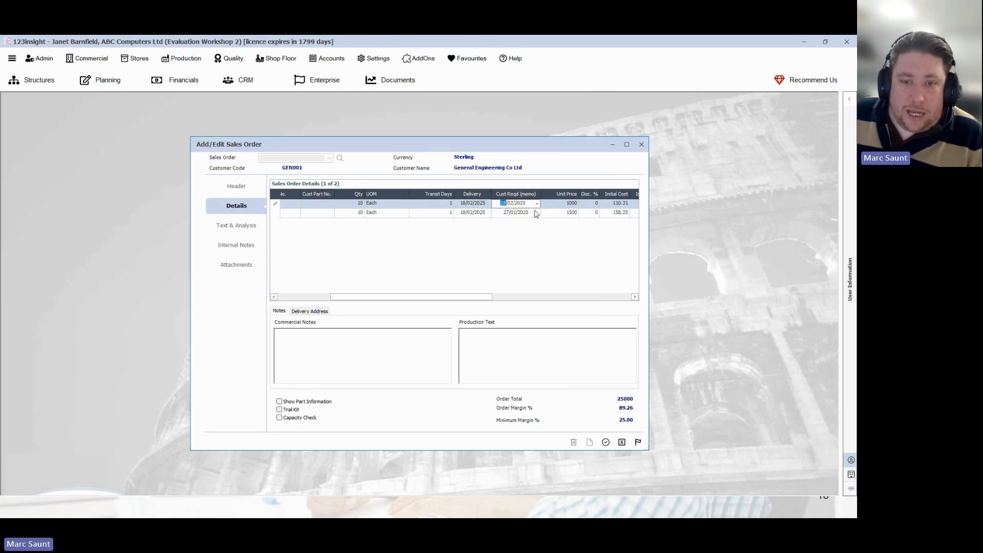
Step: Set the customer required date of the PC/2000 order line to 18/02/2025
click(536, 213)
click(537, 213)
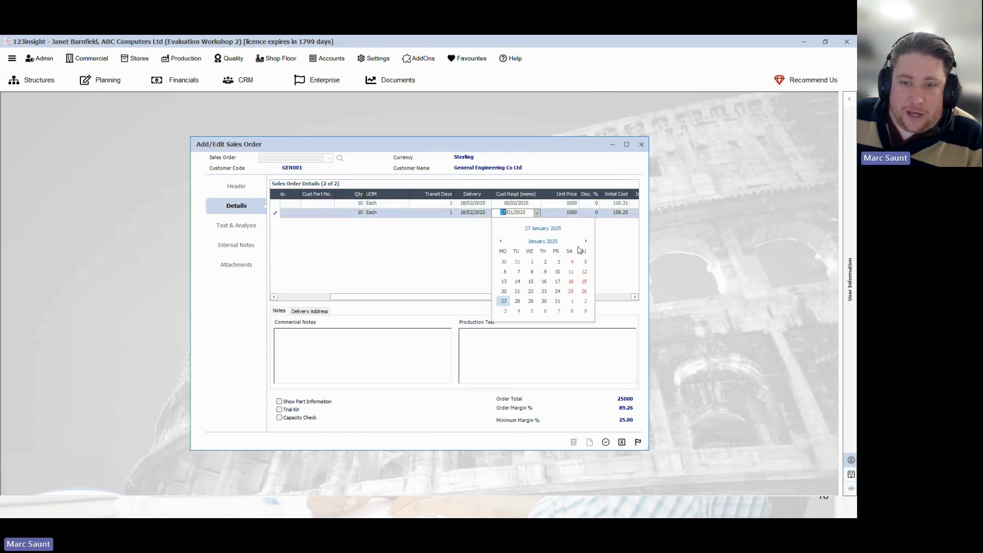
click(585, 240)
click(521, 290)
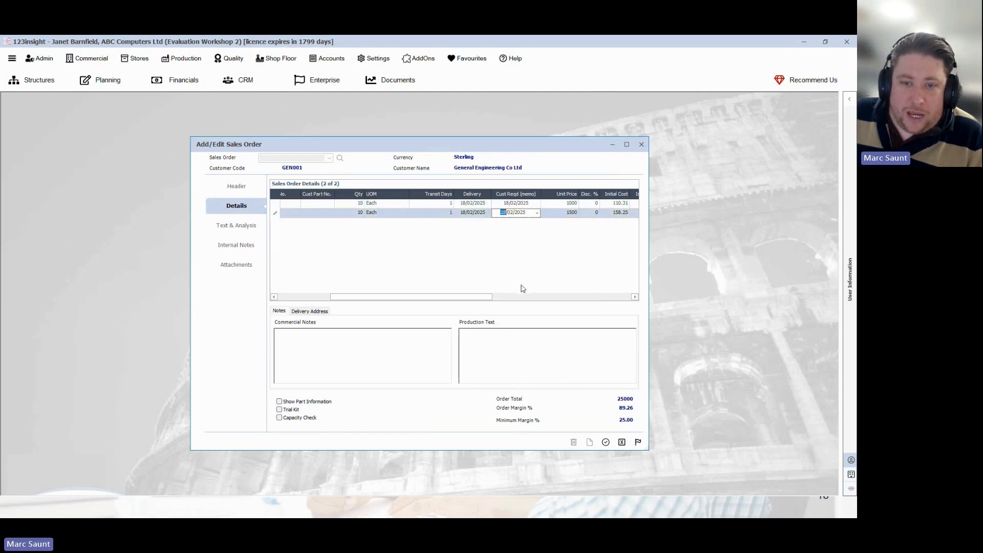
click(495, 241)
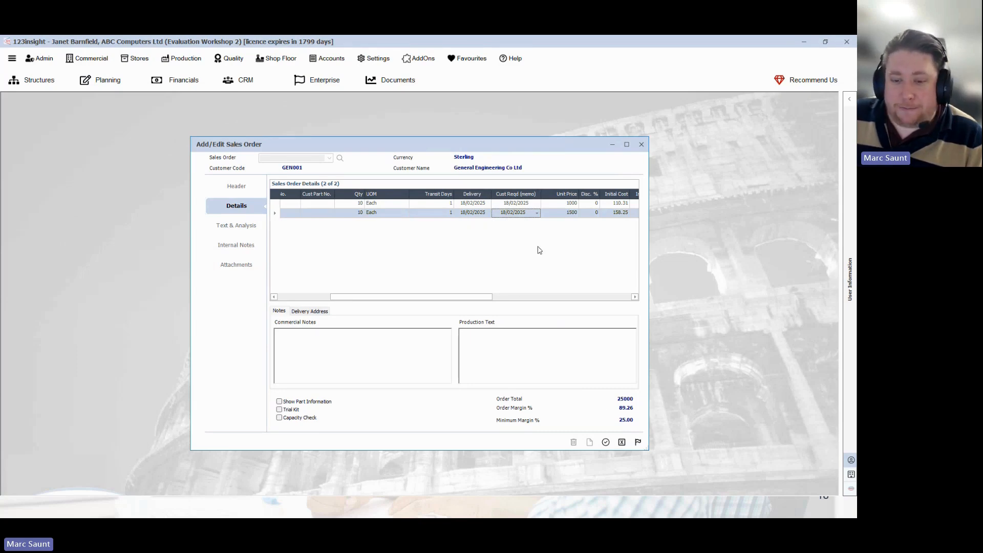
Step: Save the General Engineering sales order, check its two lines and close the order
click(605, 442)
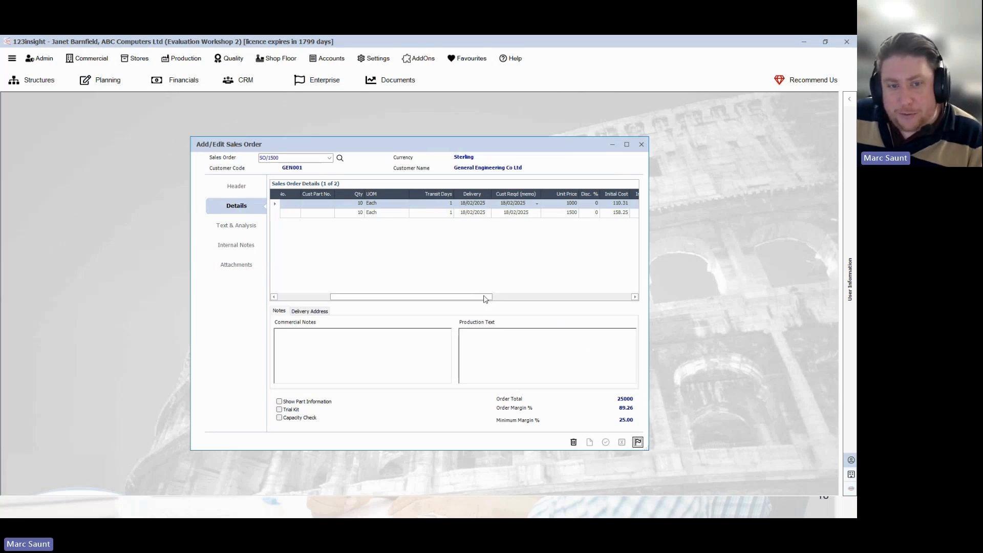
drag(485, 296, 406, 294)
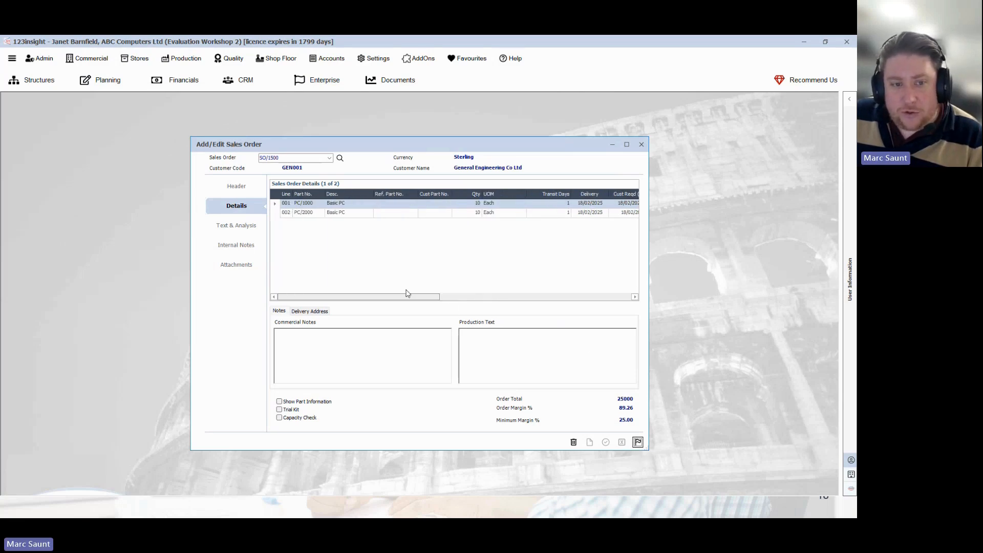
click(638, 442)
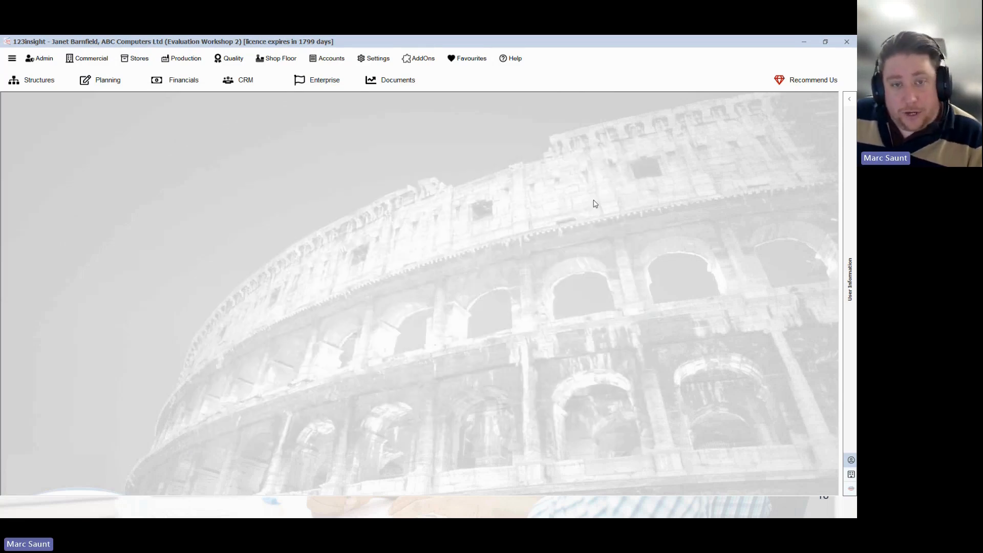
Step: List the unprinted Sales Acknowledgement documents and select General Engineering's sales order
click(403, 82)
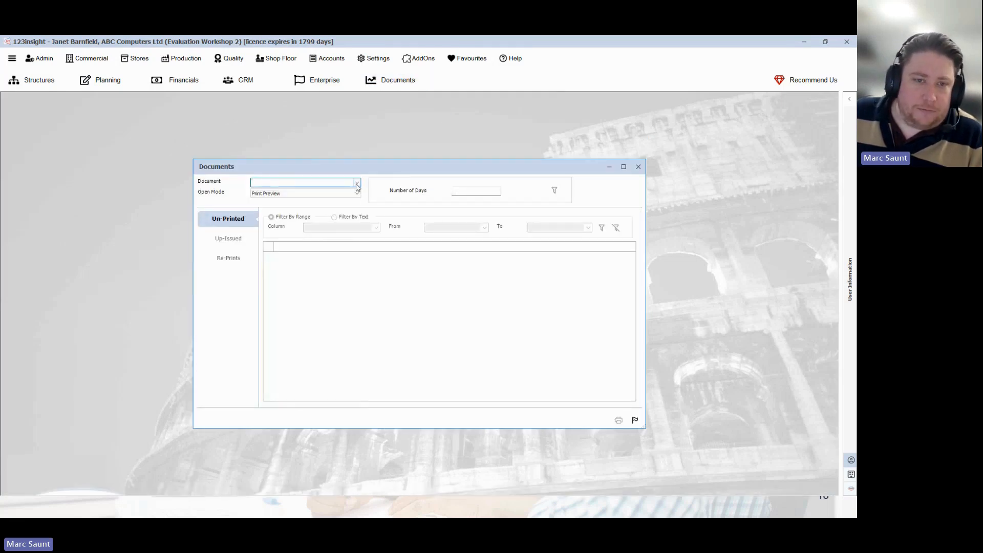
click(357, 182)
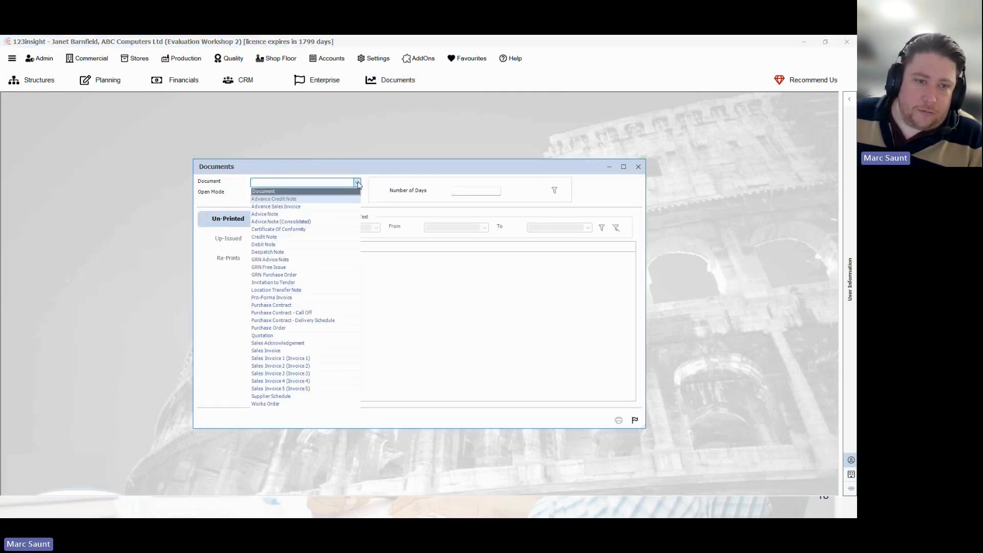
click(295, 343)
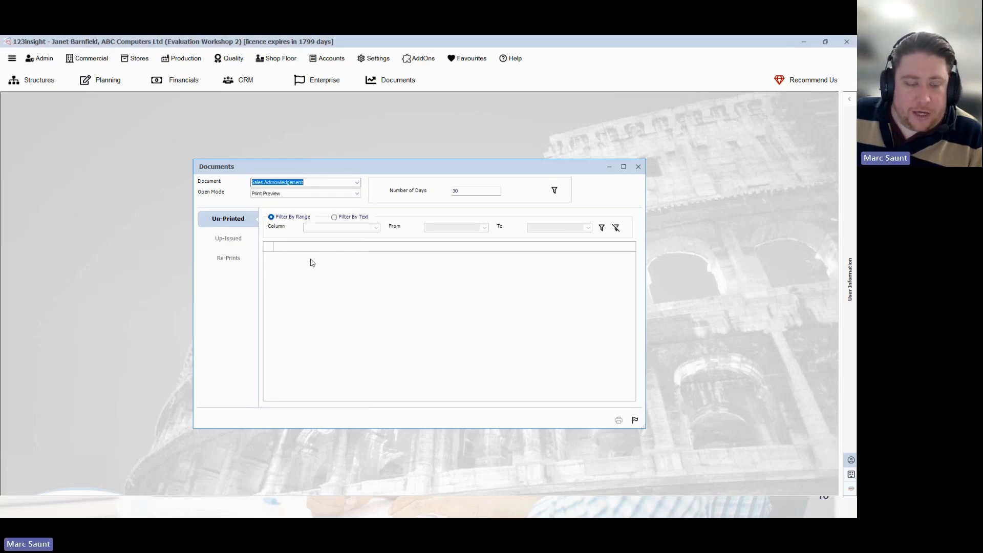
click(281, 266)
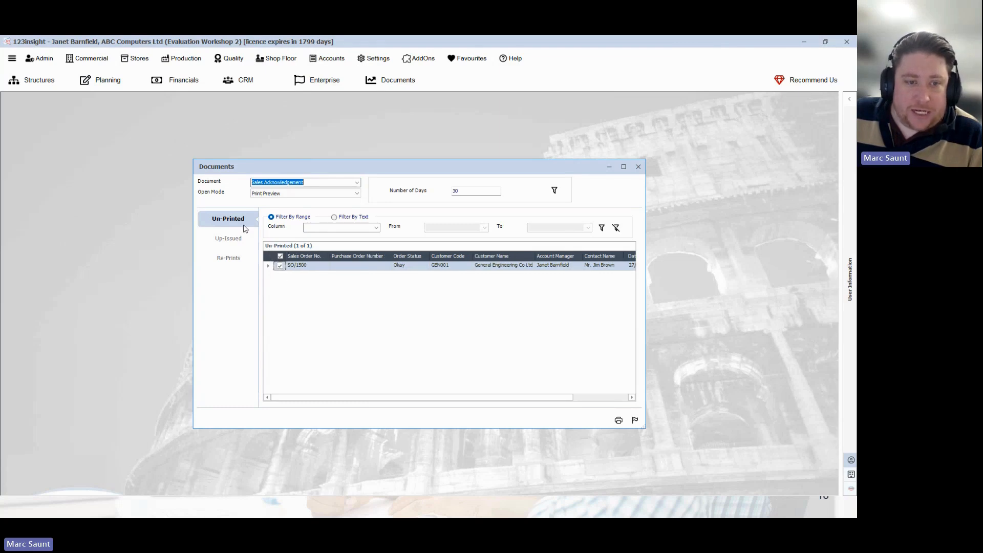
Step: Set the open mode to Email PDF and generate the sales acknowledgement email for the selected order
click(358, 194)
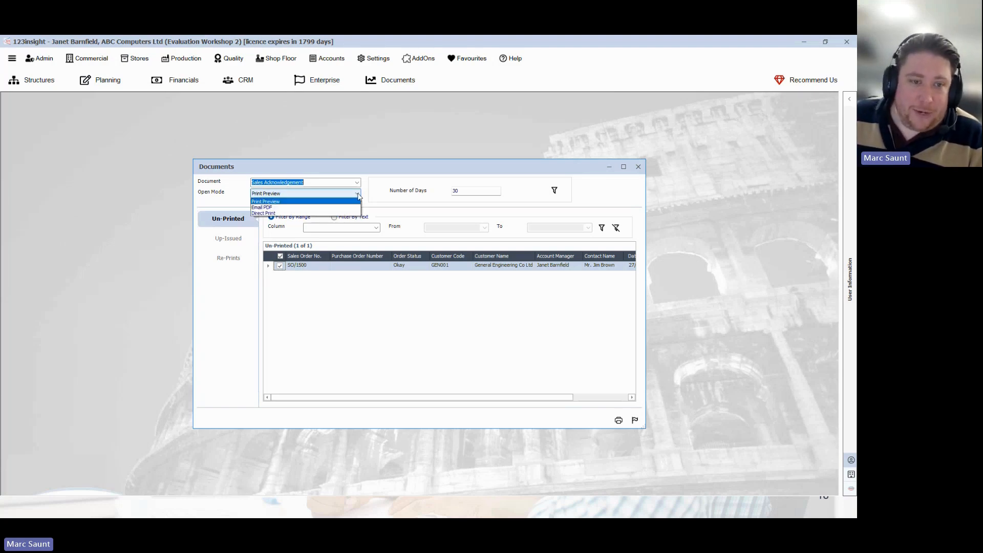
click(271, 209)
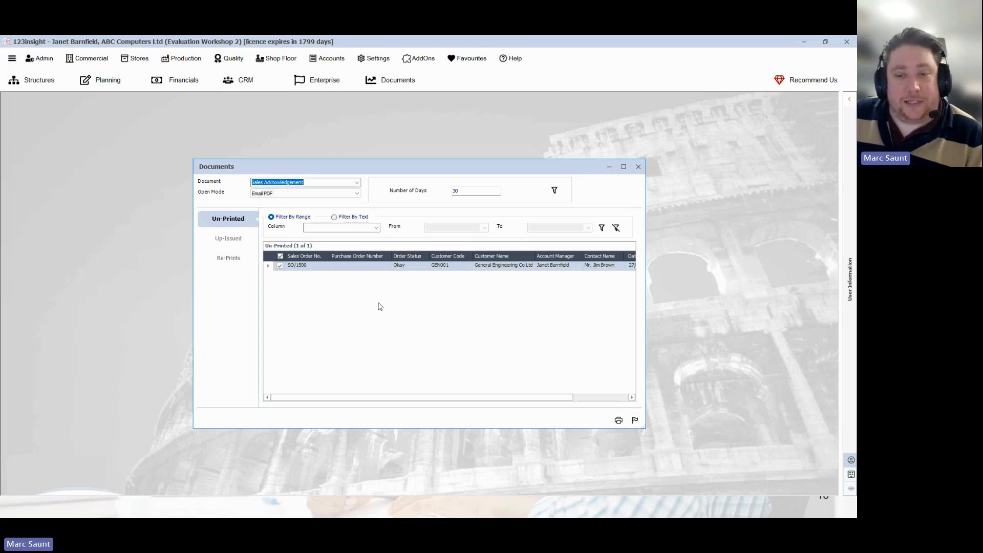
click(618, 421)
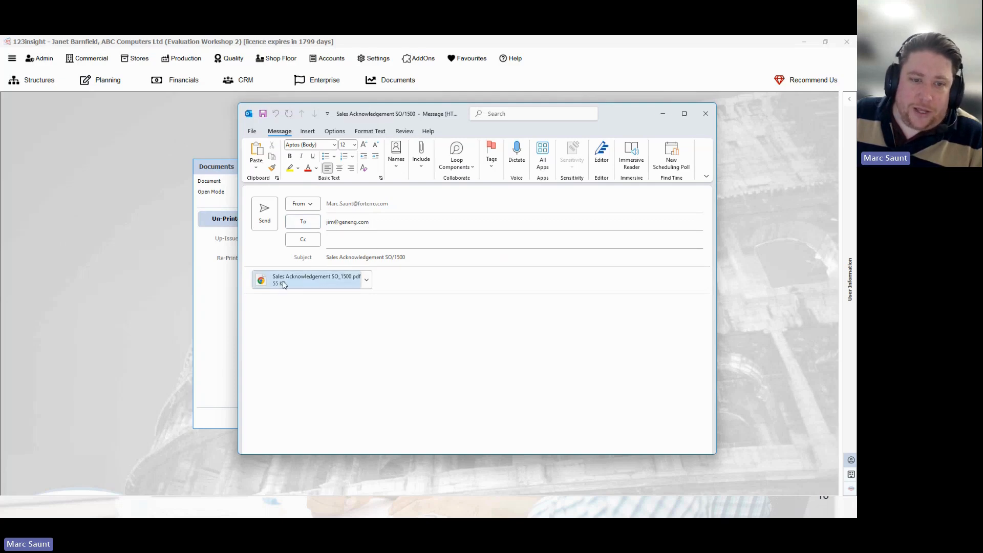
Step: Open the email's PDF attachment and review the acknowledgement's company details, contact block, order lines, prices and terms
click(319, 285)
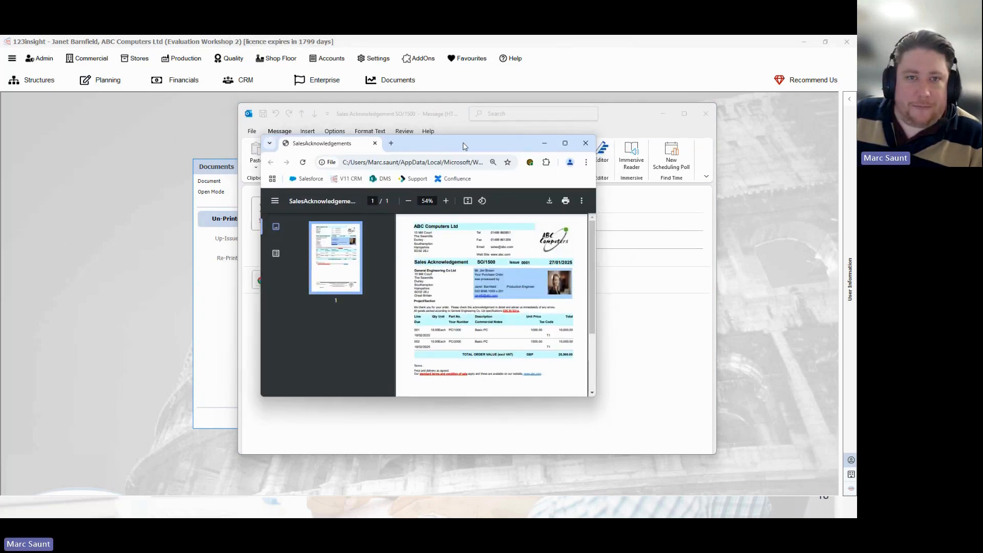
double_click(464, 144)
ctrl+scroll(535, 229, up, 5)
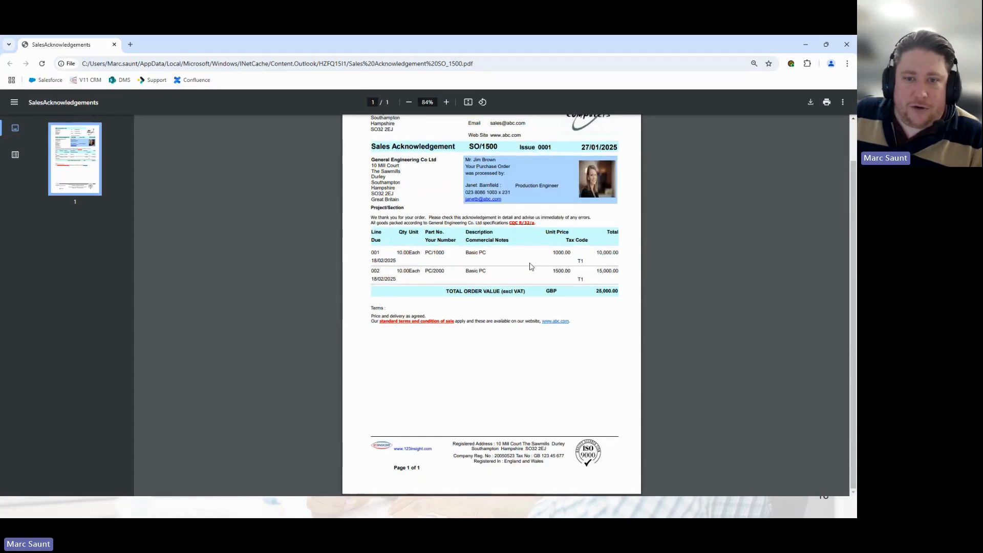
scroll(533, 269, up, 1)
ctrl+scroll(535, 273, up, 2)
scroll(534, 273, up, 2)
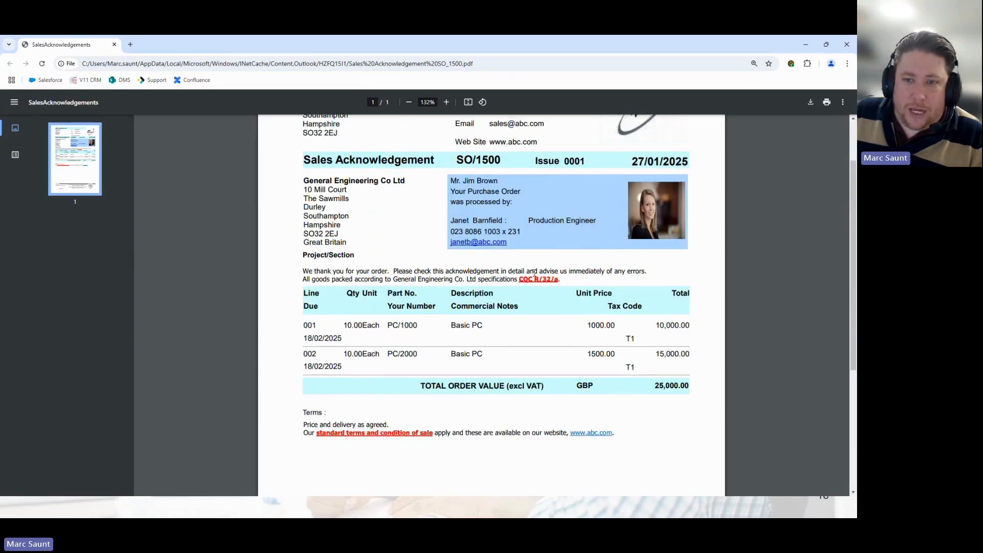
scroll(534, 273, up, 1)
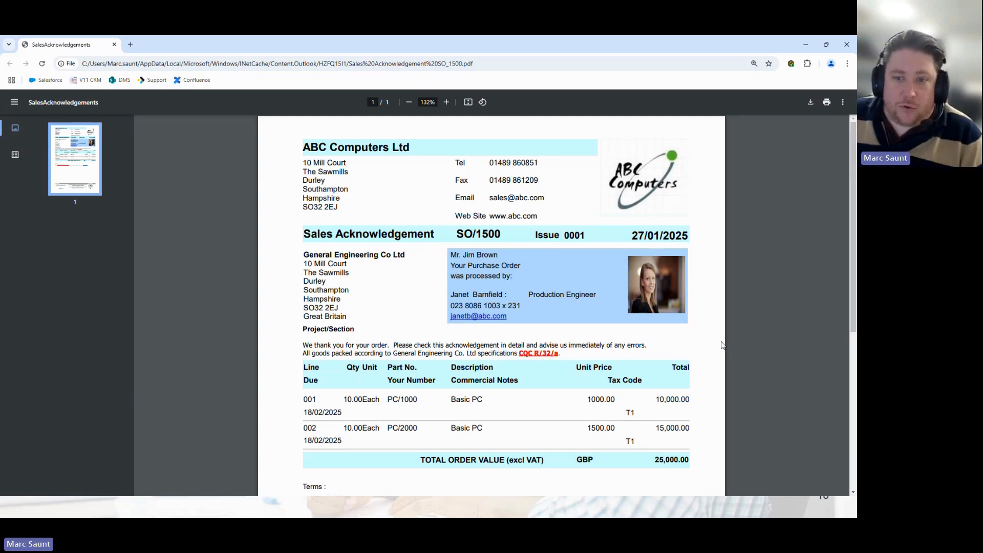
click(826, 44)
click(585, 144)
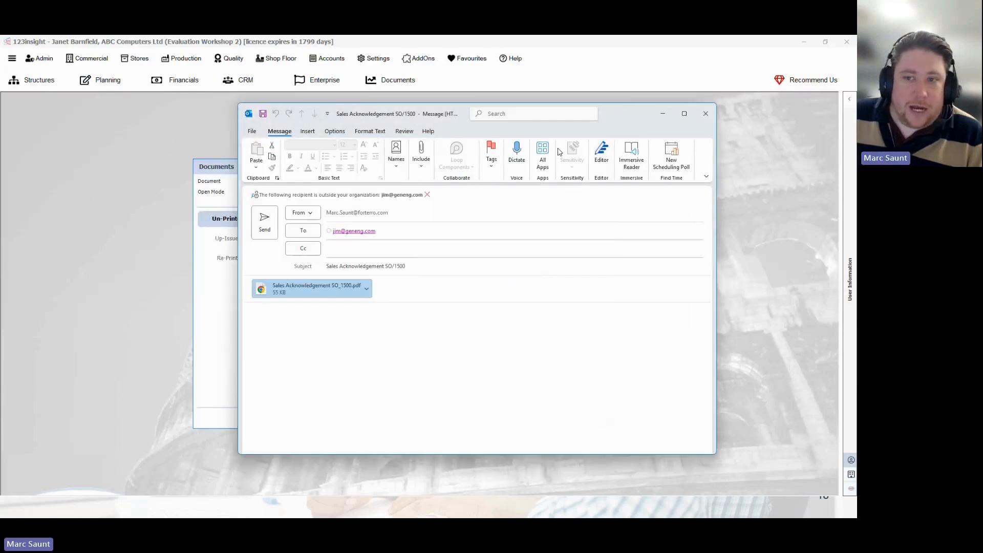
Step: Discard the acknowledgement email without saving changes and close the Documents window
click(704, 115)
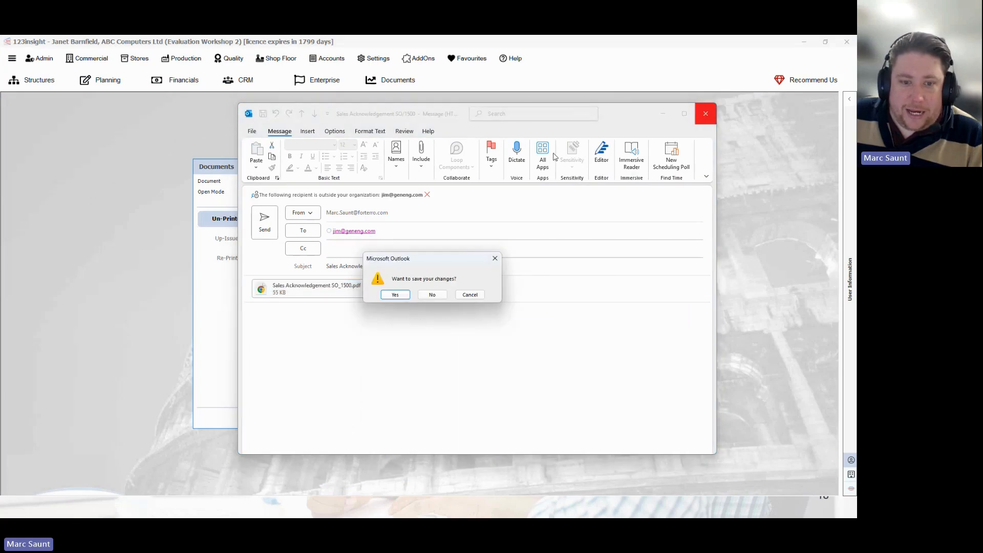
click(433, 295)
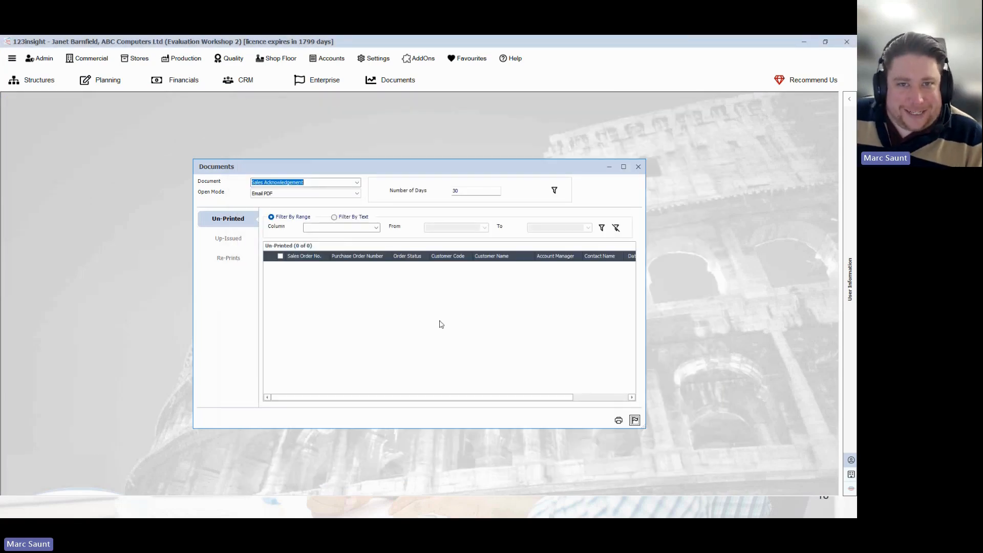
click(638, 167)
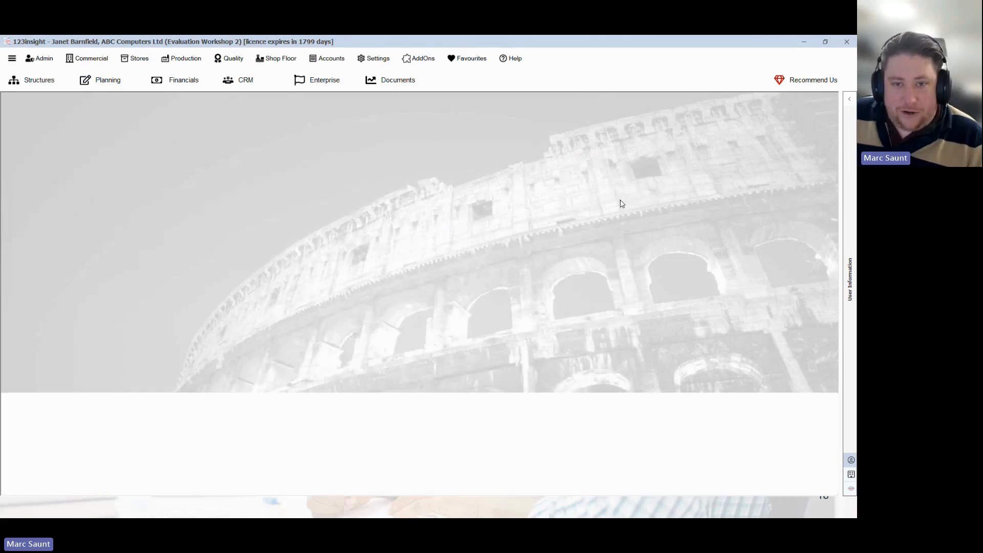
key(alt+Tab)
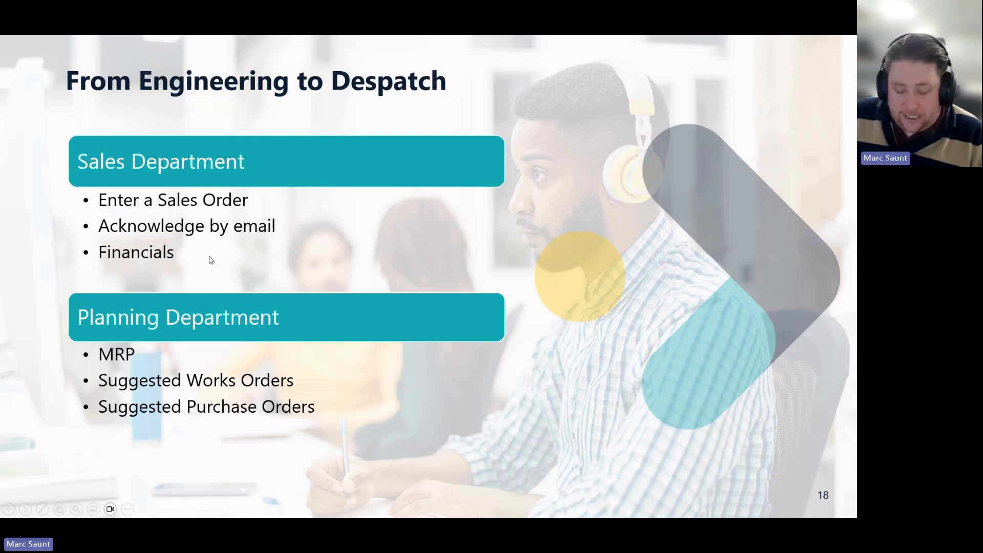
key(super+Tab)
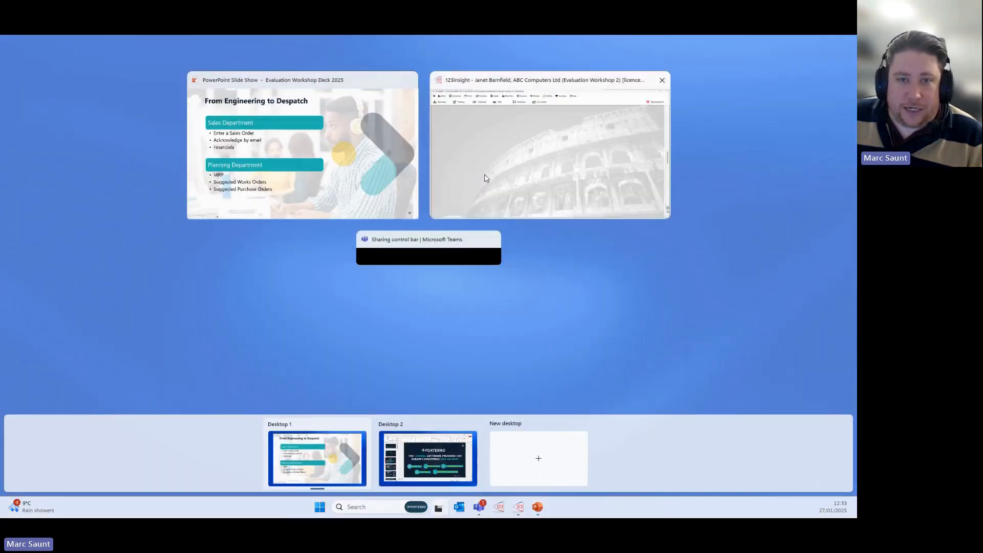
Step: Switch to 123insight, open Financials and review the grid view of the Sales Order Book through prices and outstanding line totals
click(486, 178)
click(172, 80)
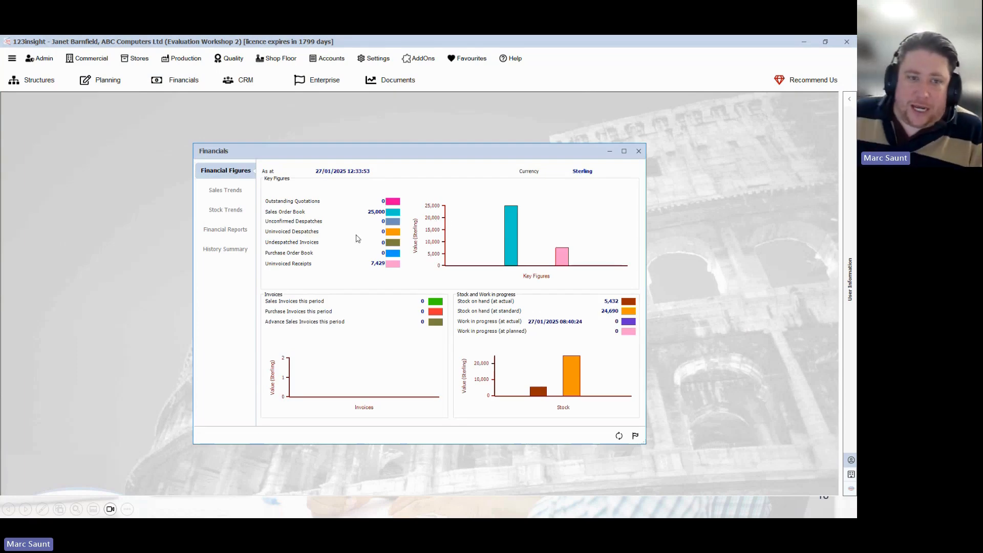
right_click(394, 213)
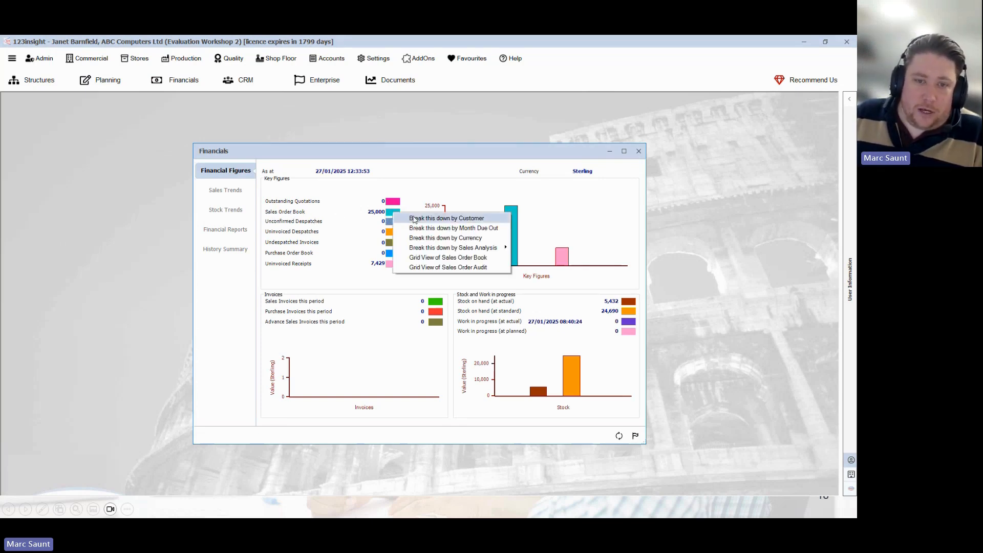
click(492, 259)
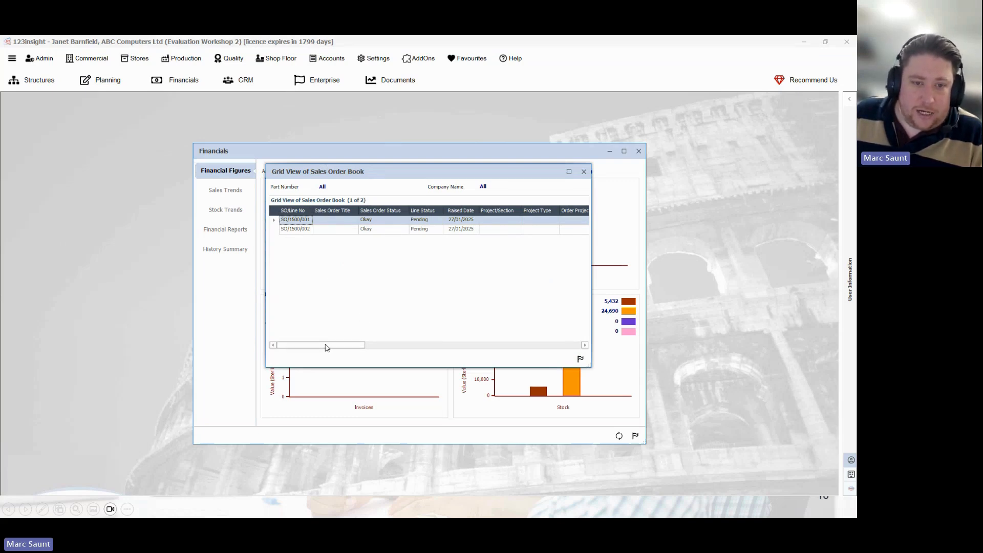
drag(324, 347, 496, 352)
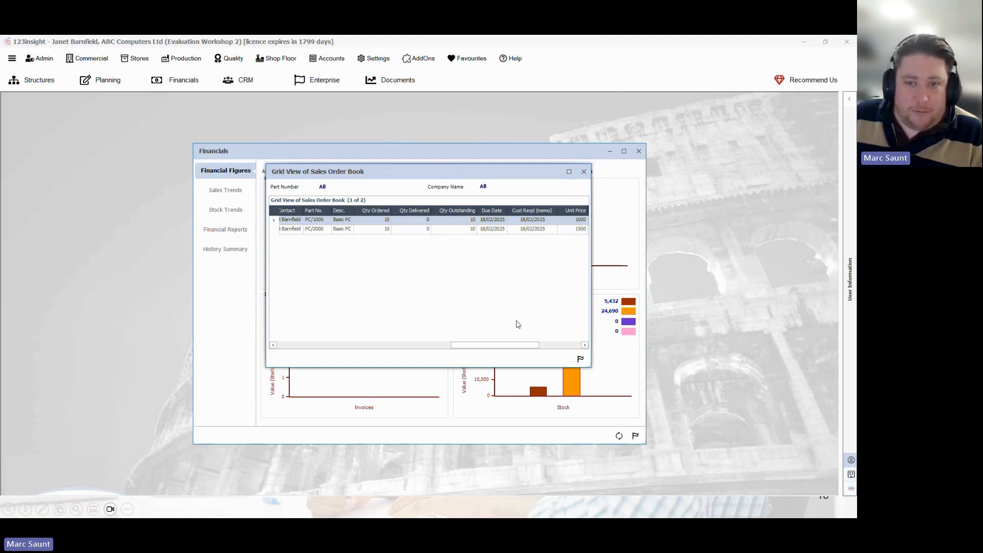
drag(502, 347, 561, 349)
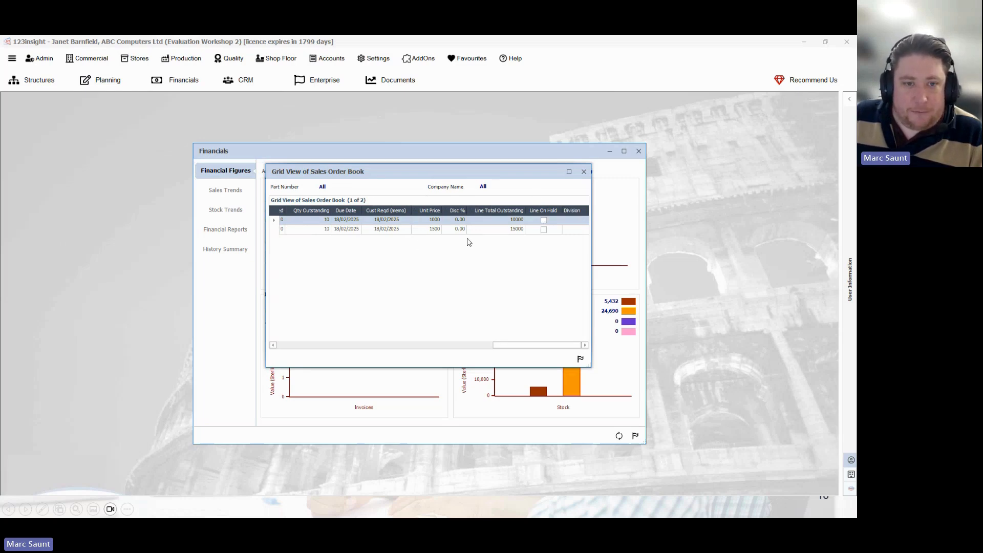
Step: Export the Sales Order Book grid to Excel, fit all column widths and select the first three columns of both order lines
right_click(404, 203)
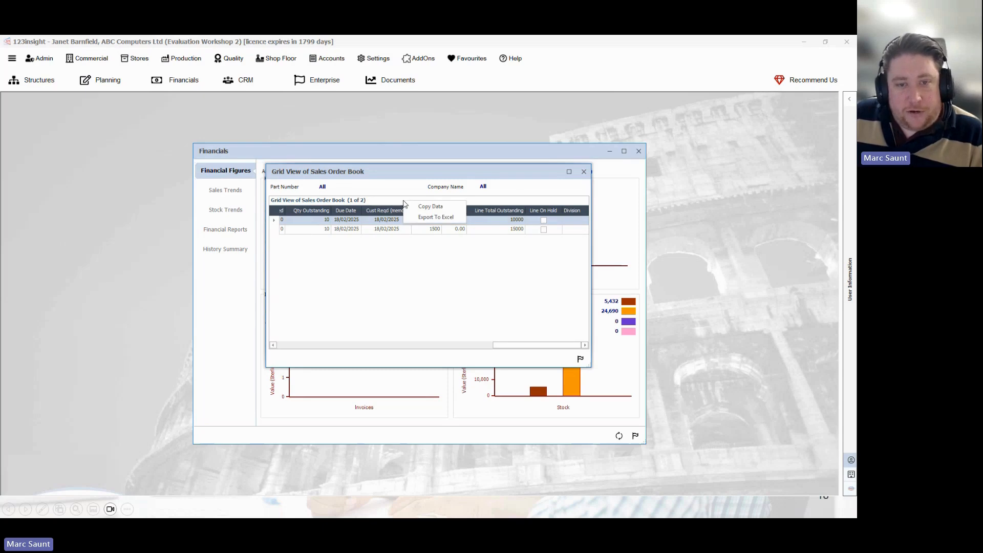
click(458, 221)
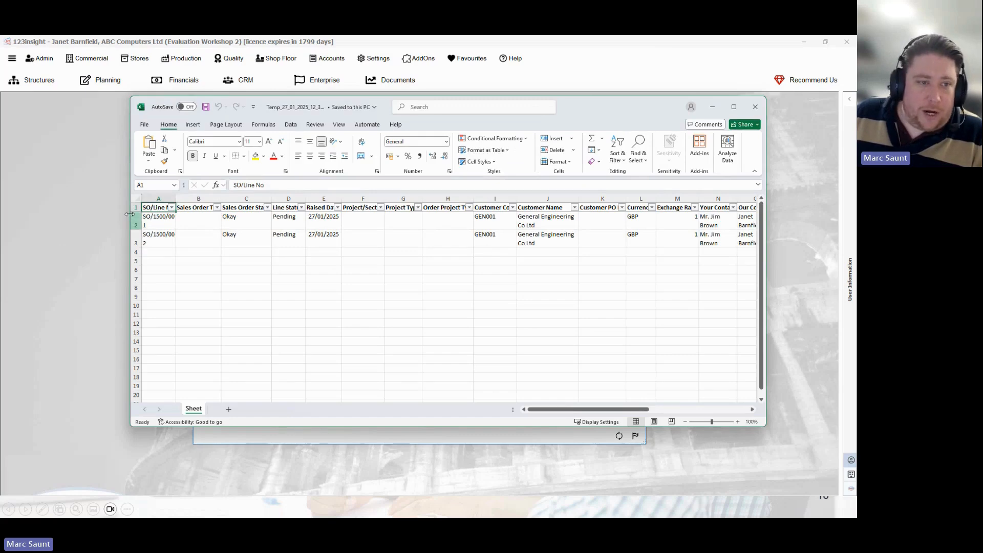
click(138, 198)
double_click(176, 198)
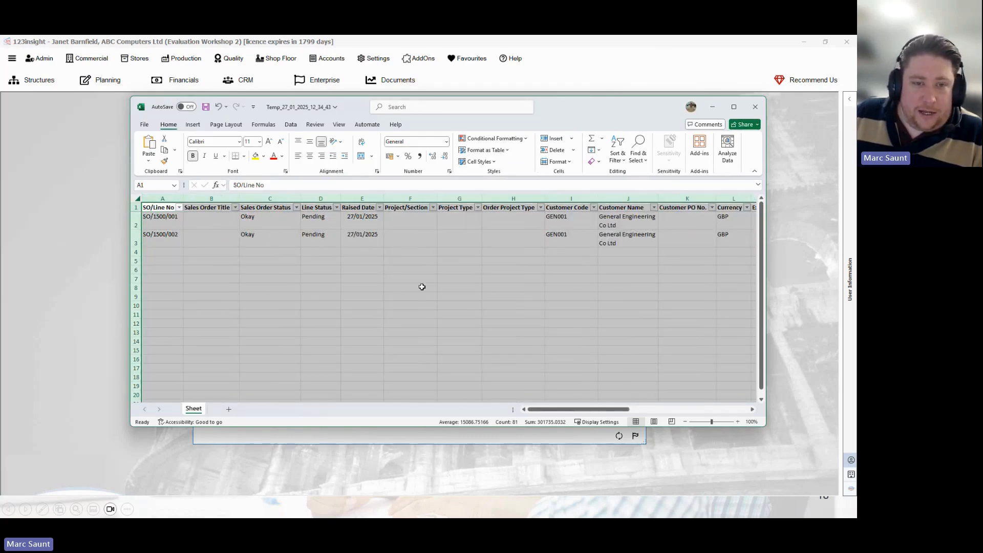
click(208, 236)
drag(156, 222, 293, 239)
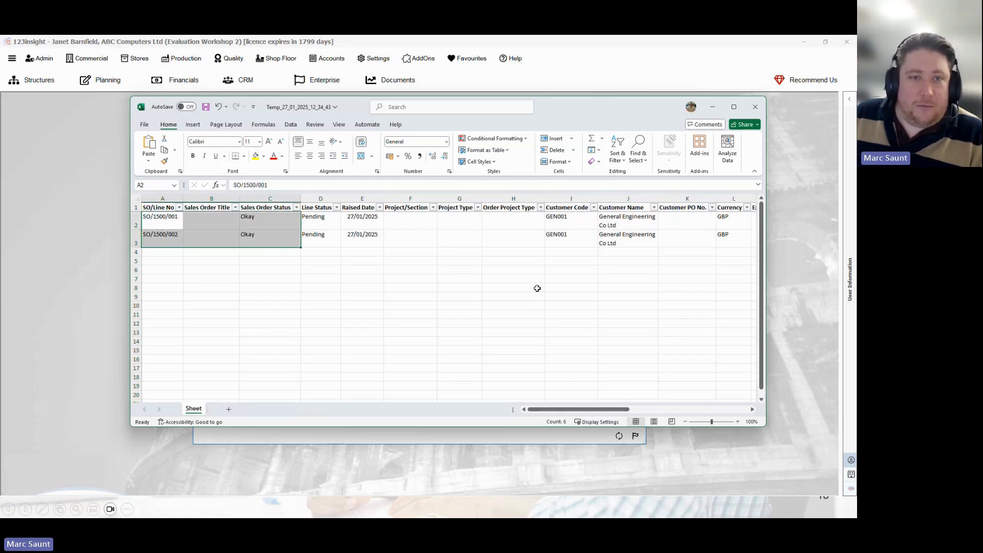
Step: Close the exported workbook without saving and close the Sales Order Book grid and Financials windows
click(755, 112)
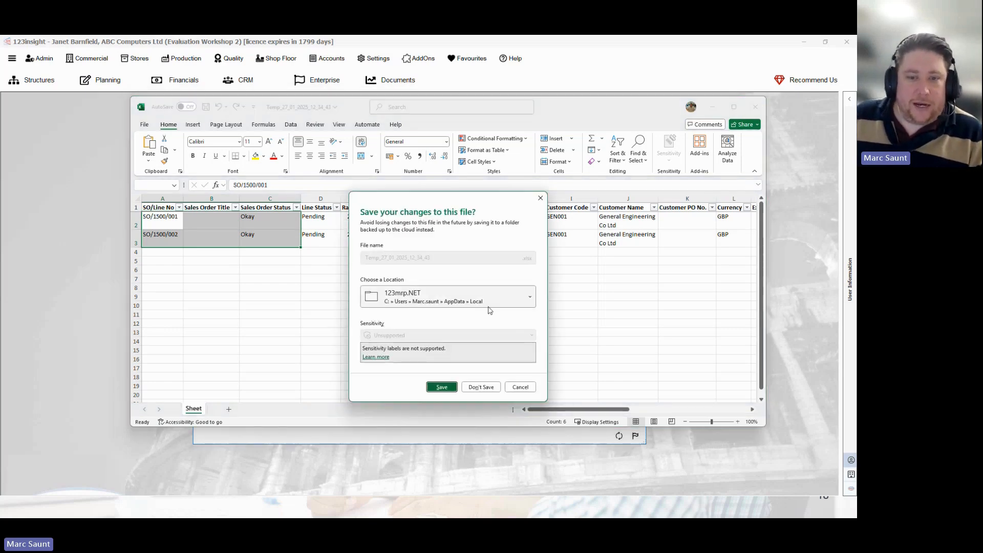
click(482, 388)
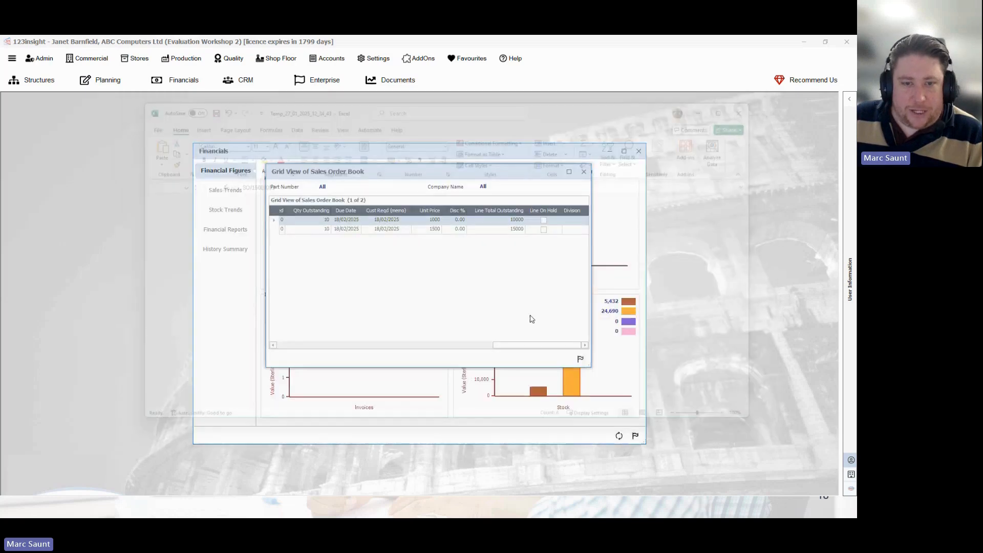
click(585, 172)
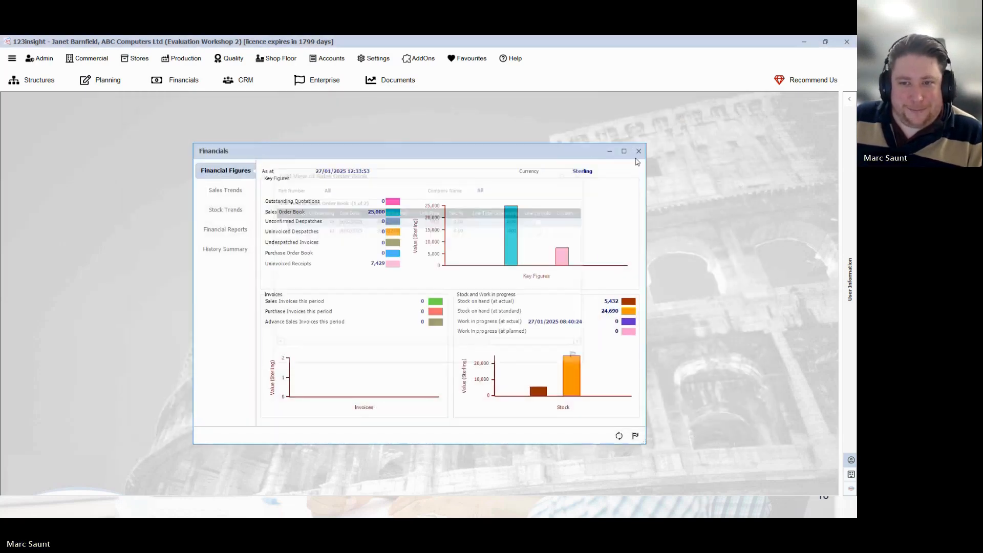
click(639, 151)
Step: Switch to the PowerPoint slide on Sales and Planning Department topics, read it and return to 123insight
key(super+Tab)
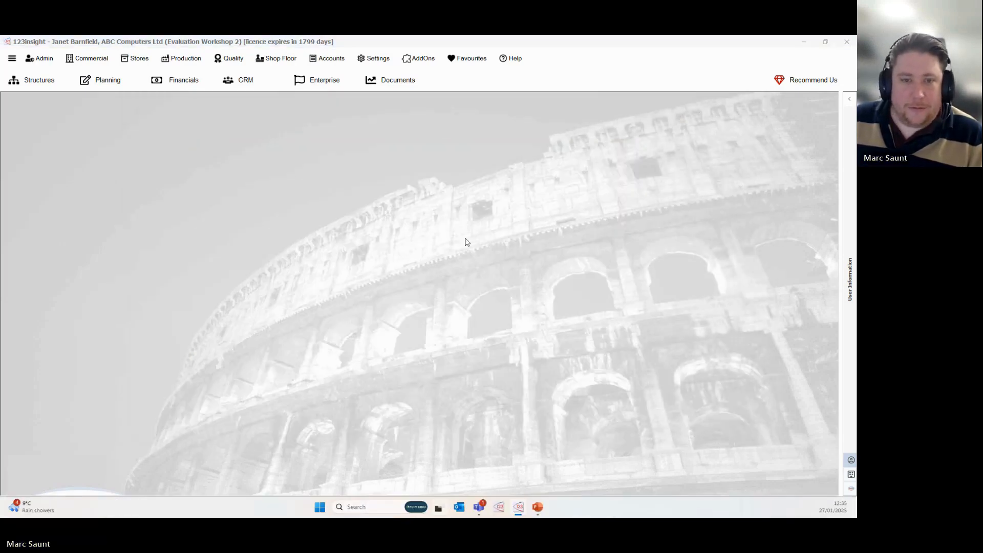
click(496, 202)
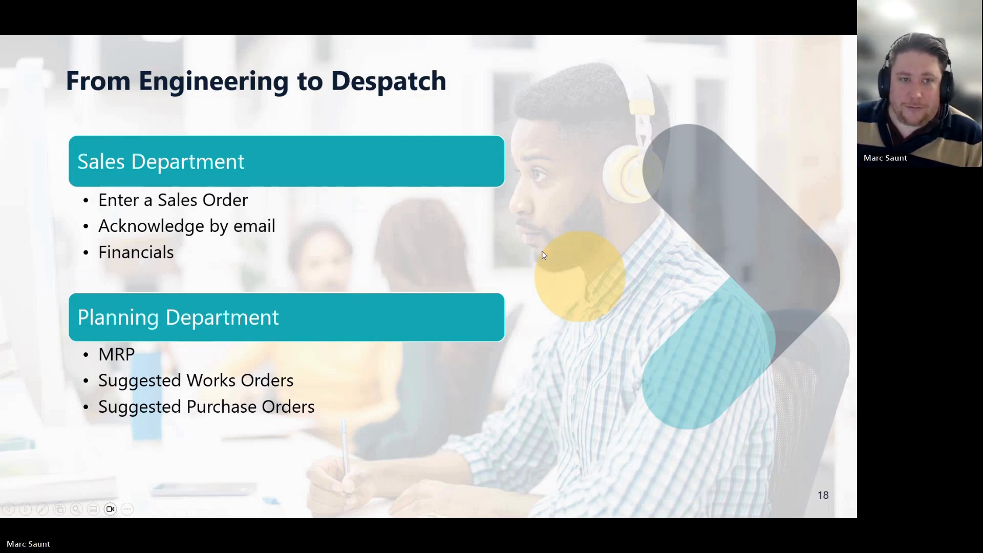
key(super+Tab)
click(512, 187)
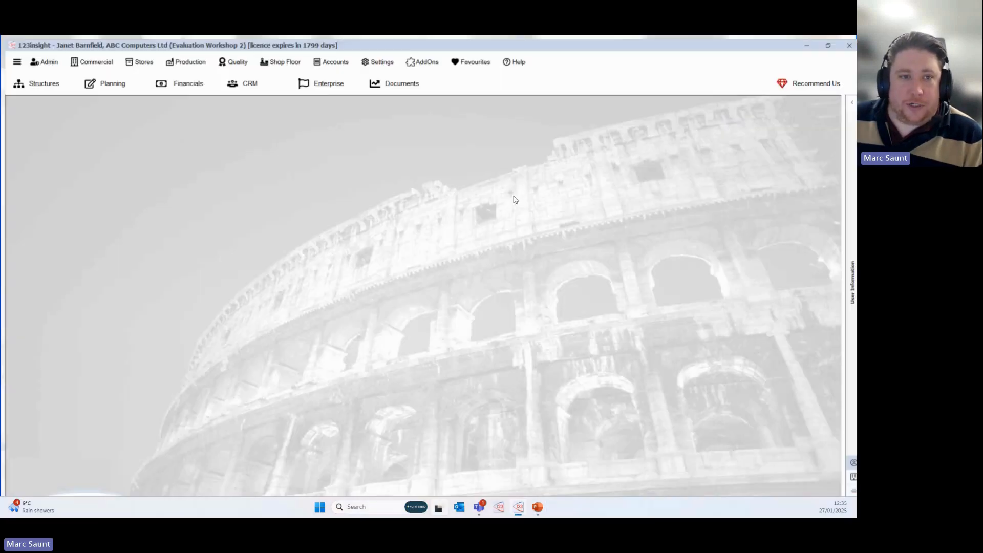
Step: Run MRP from the Planning window and list the new works orders to place
click(108, 82)
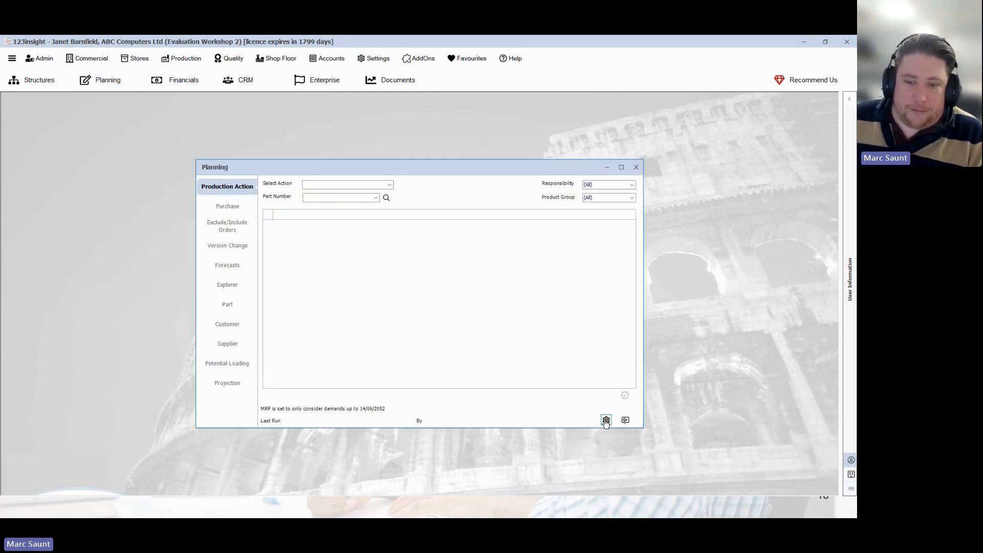
click(606, 421)
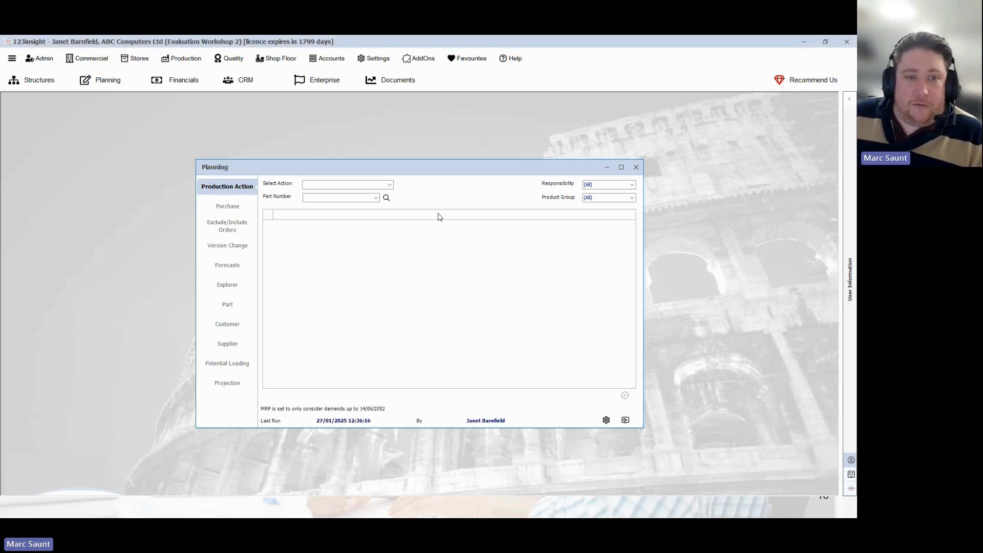
click(390, 185)
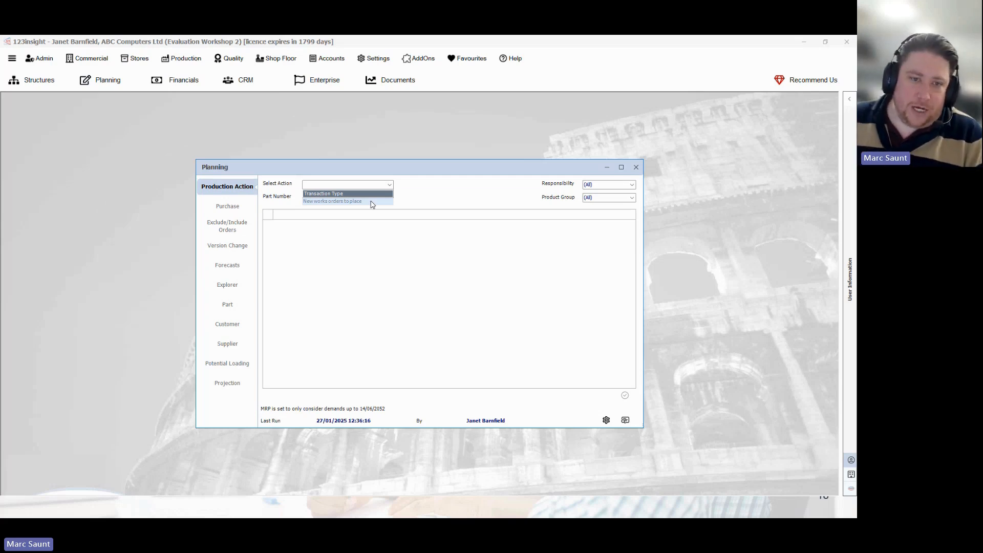
click(372, 201)
Step: Review the suggested works orders' parts, required and start dates, quantities, customer and sales order references
click(270, 227)
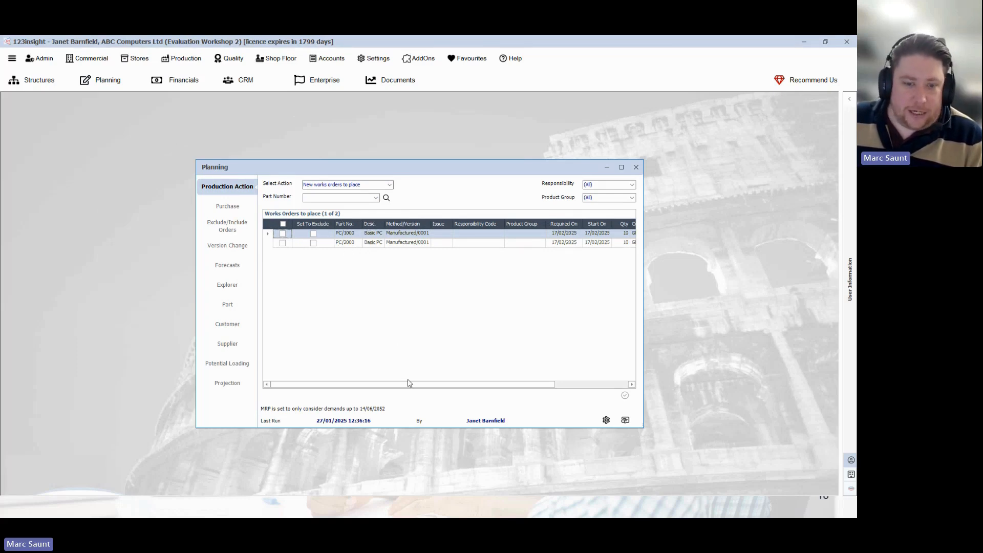
drag(410, 387, 434, 388)
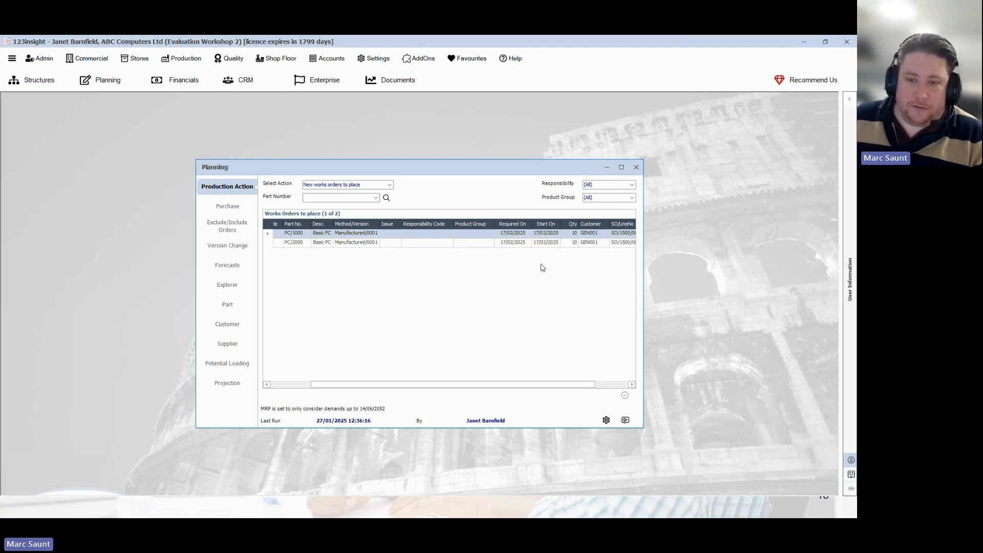
mouse_move(493, 388)
mouse_down()
mouse_move(470, 387)
mouse_move(500, 388)
mouse_up()
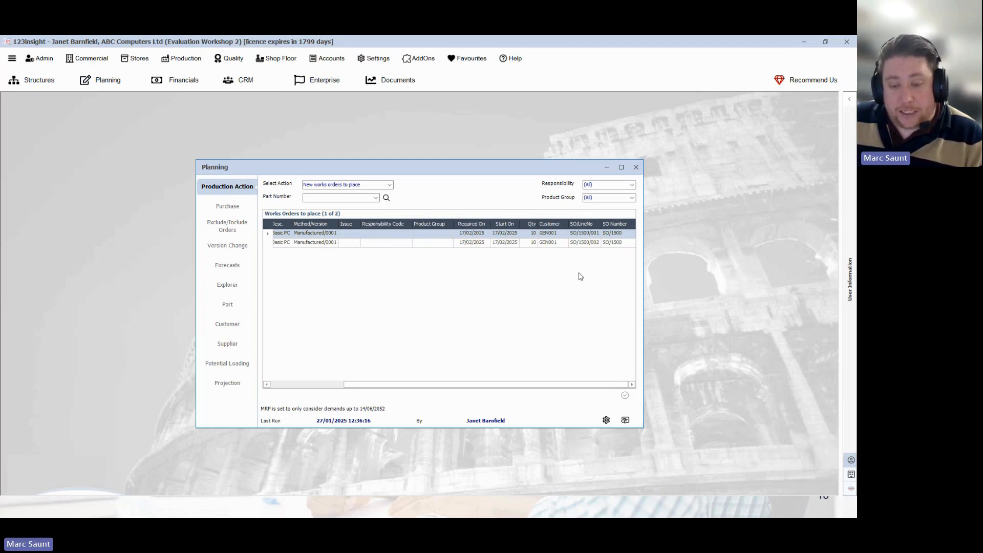
drag(564, 386, 462, 386)
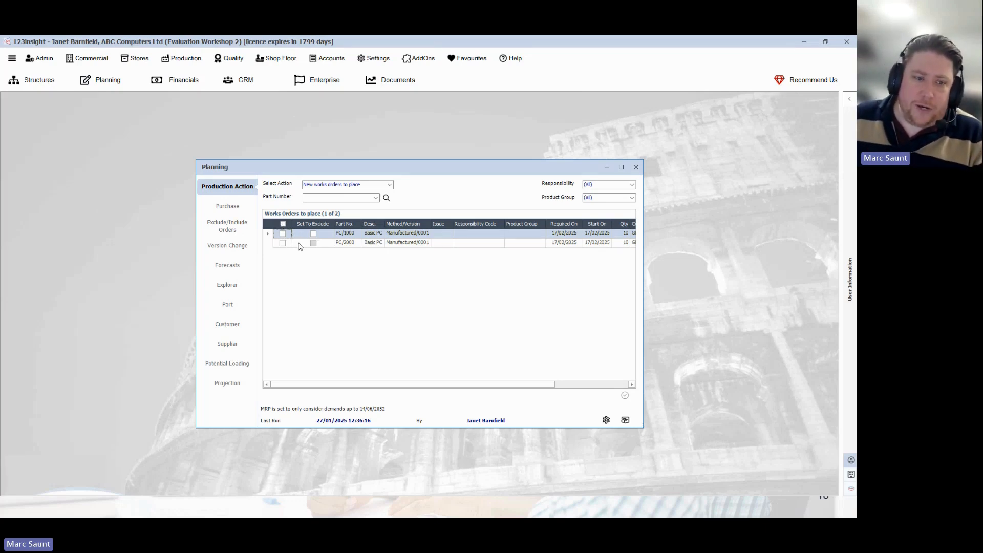
Step: In Potential Loading, view the Unassigned group's operations for the week beginning 17-Feb and the ASSY - Assembly resource's load in hours
click(228, 364)
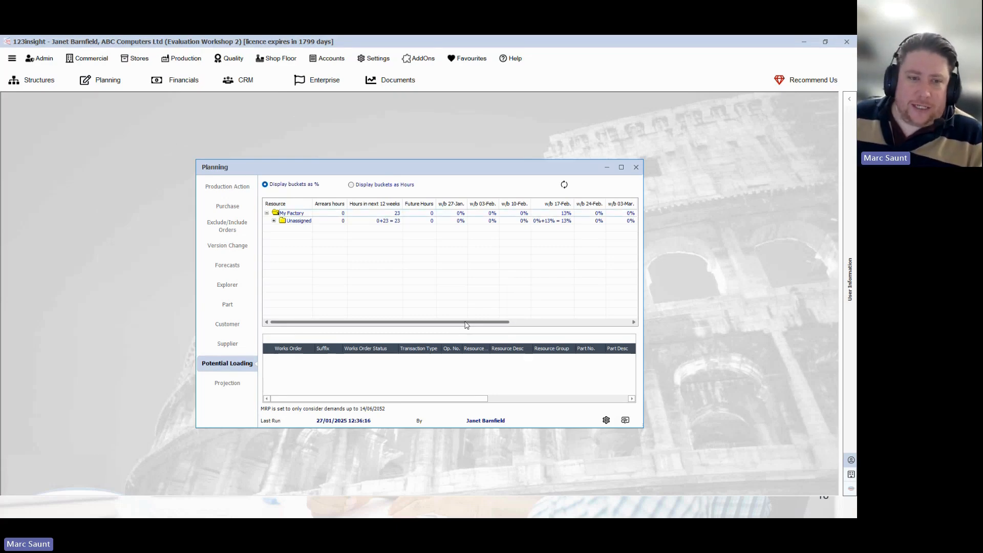
click(538, 226)
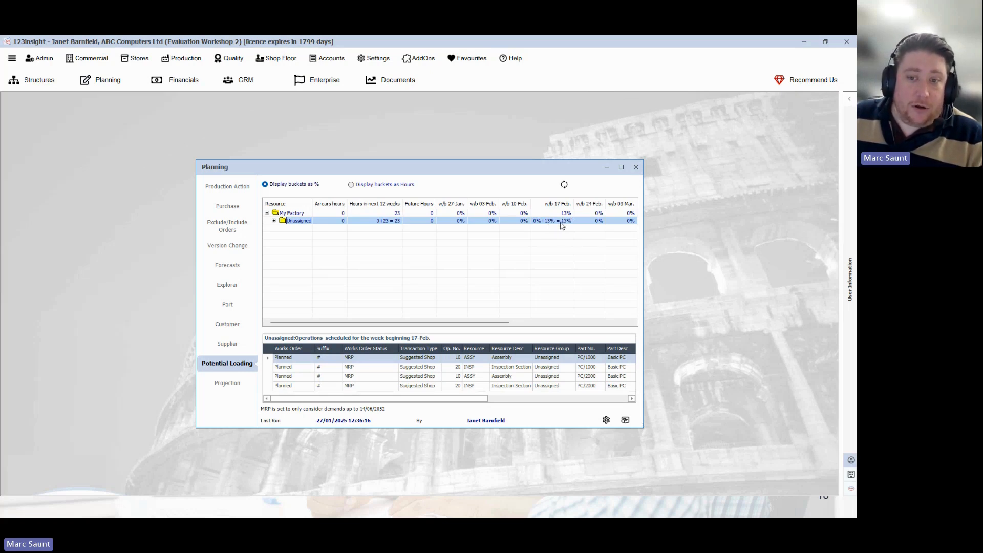
click(351, 185)
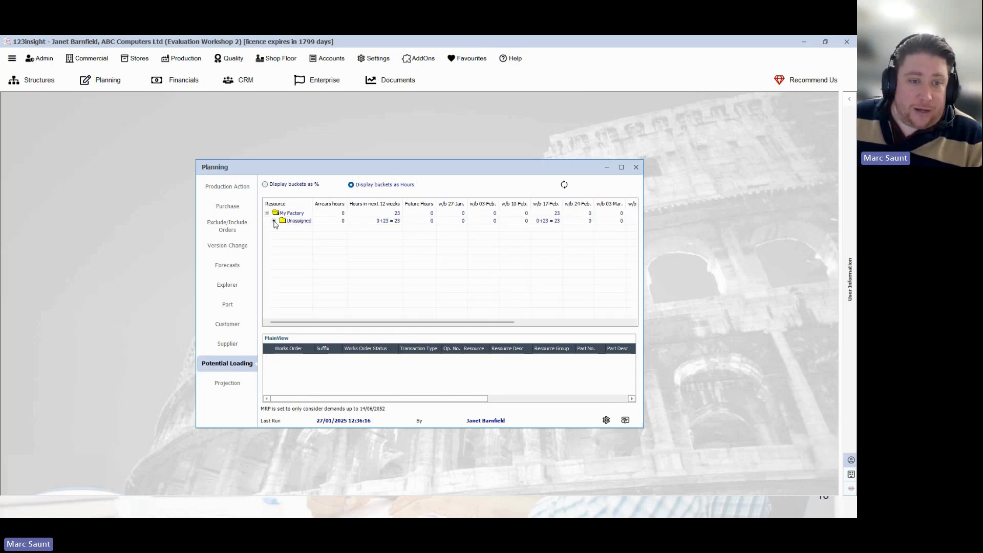
click(274, 221)
drag(312, 203, 333, 205)
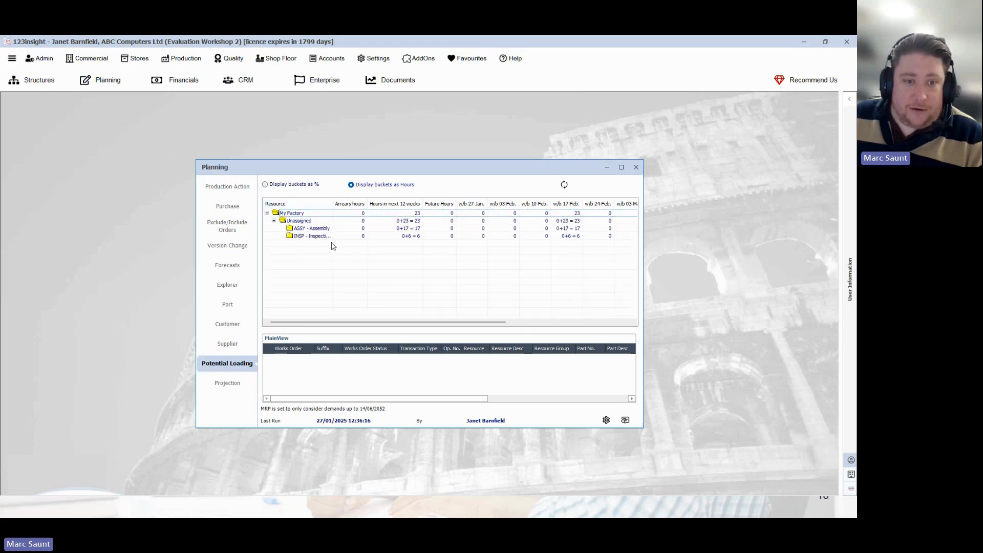
click(307, 229)
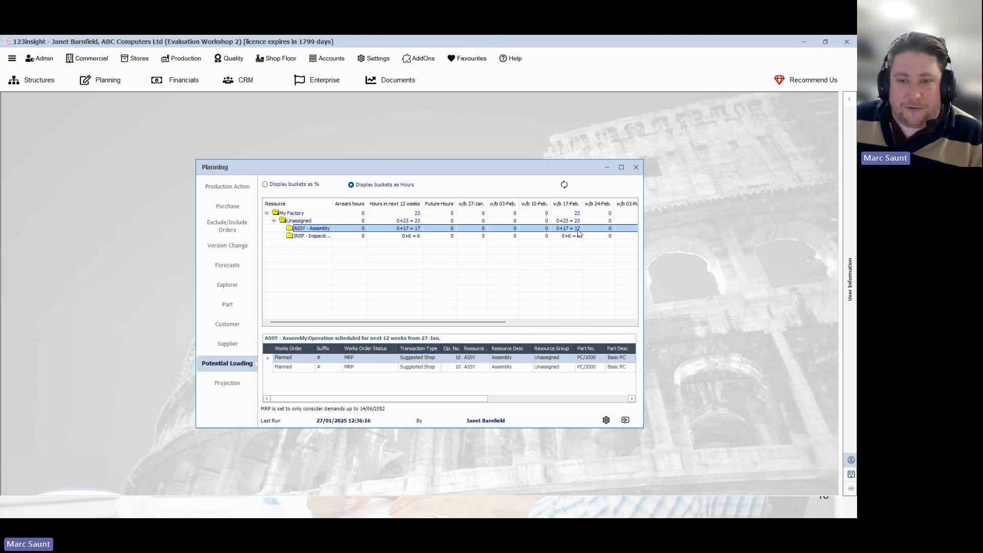
Step: Display the loading buckets as percentages and examine the Unassigned group's operations for the week beginning 17-Feb
click(264, 184)
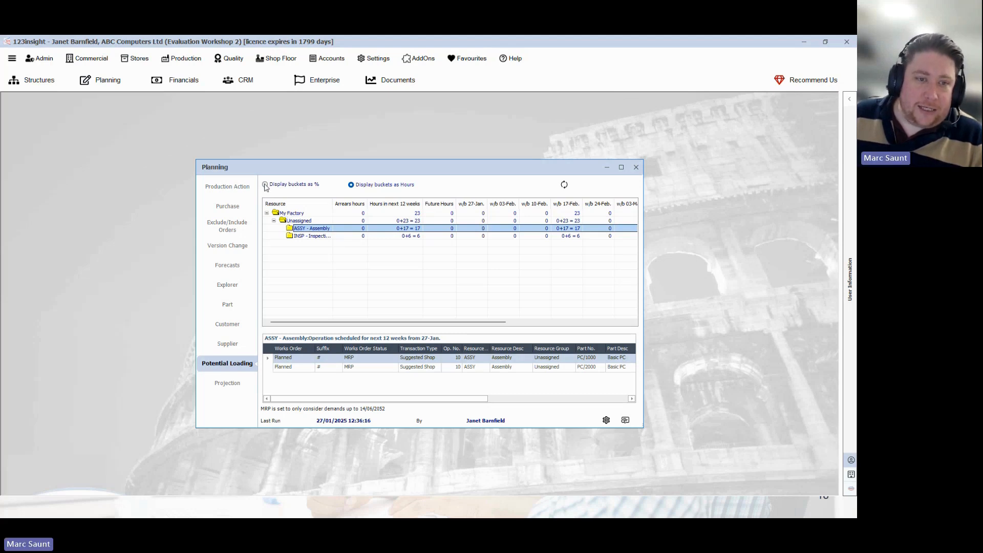
click(274, 221)
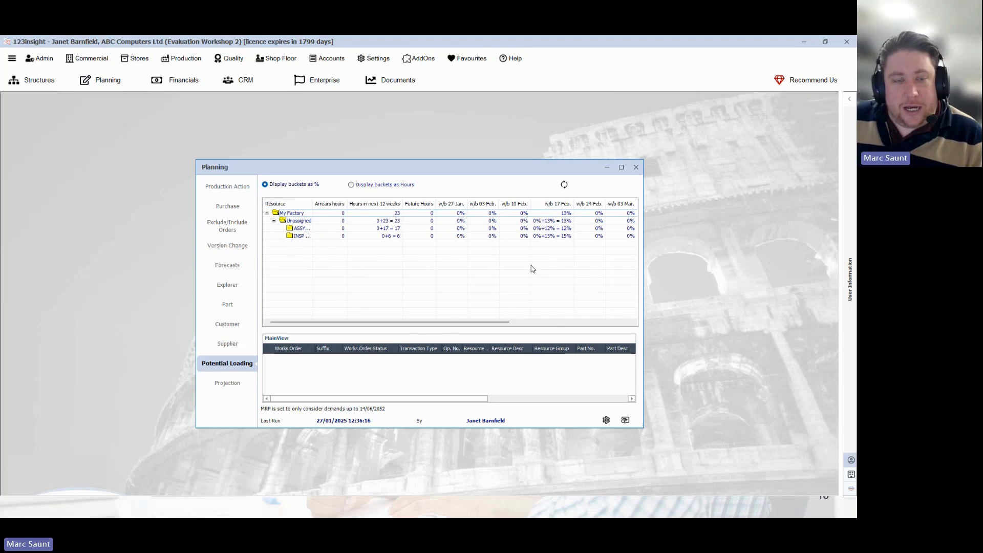
click(552, 221)
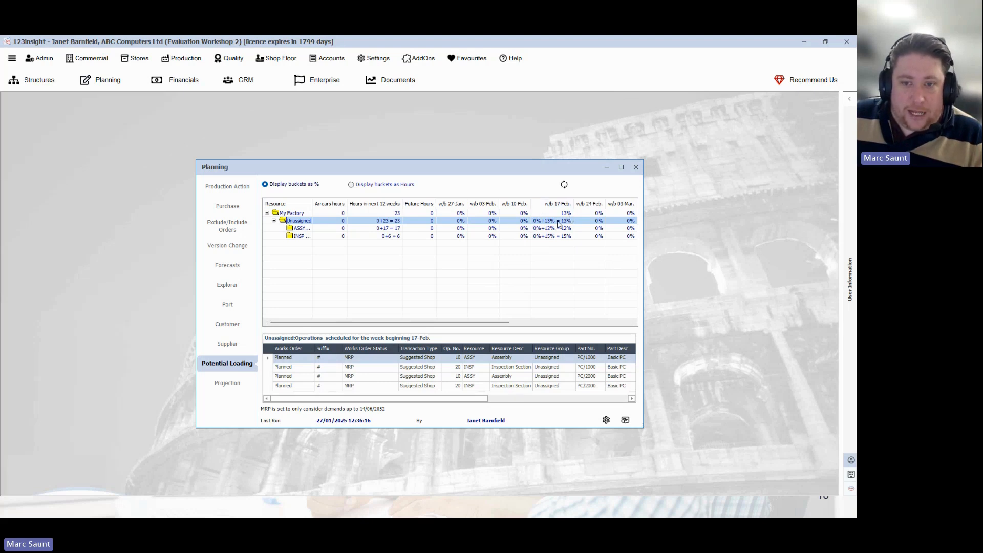
click(267, 352)
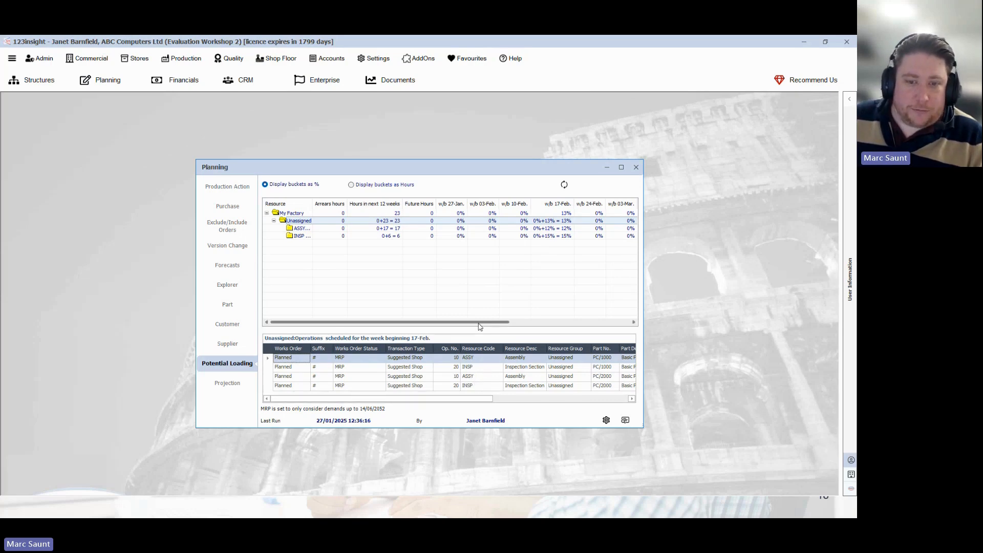
drag(480, 327, 459, 323)
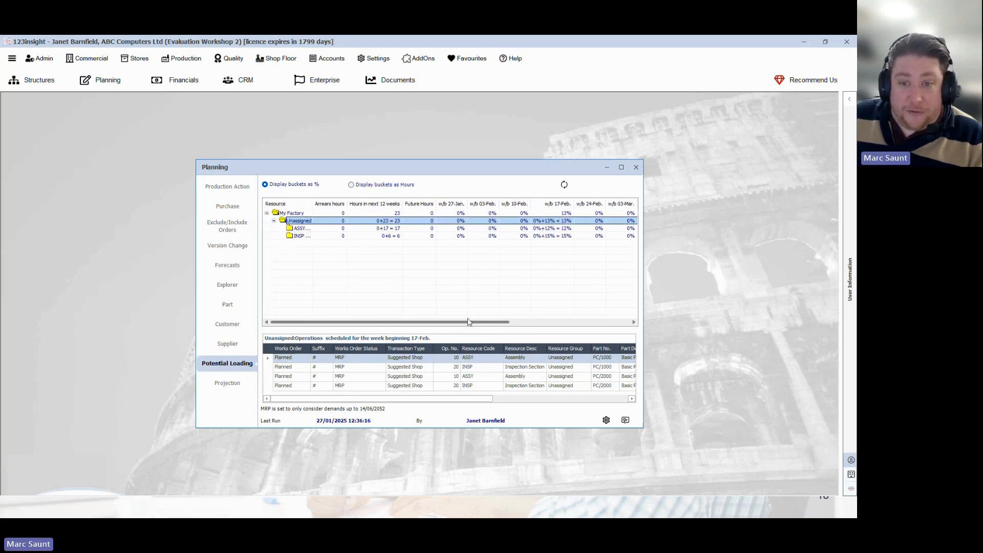
Step: Return to the production actions and open the Required On date of the PC/2000 works order for editing
click(232, 188)
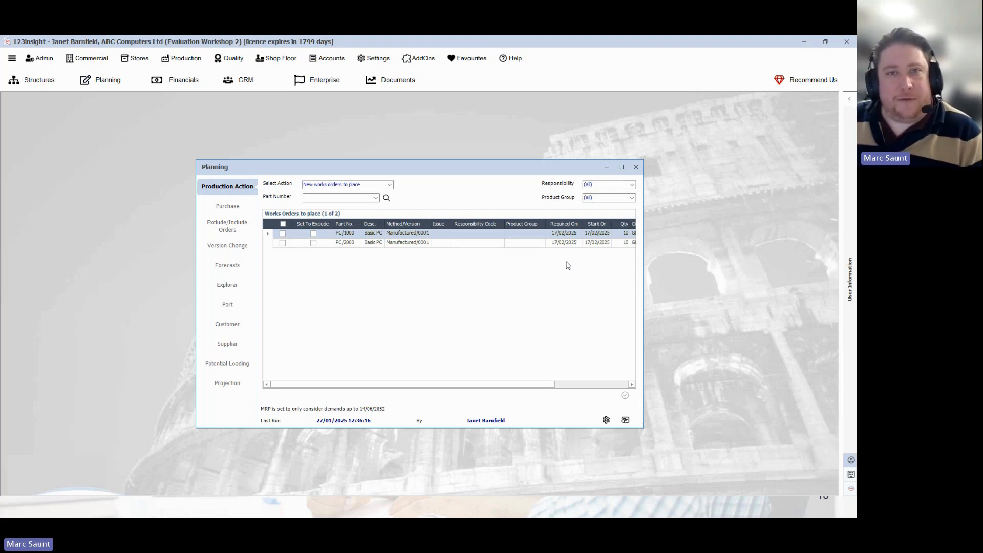
click(578, 244)
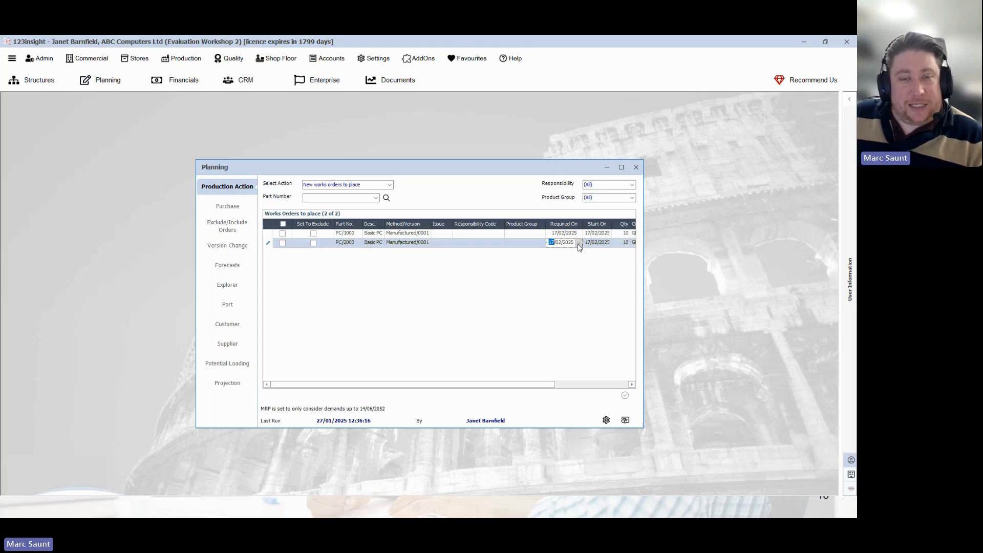
Step: Select both suggested works orders, PC/1000 and PC/2000, with their required dates as suggested, and place them
click(579, 244)
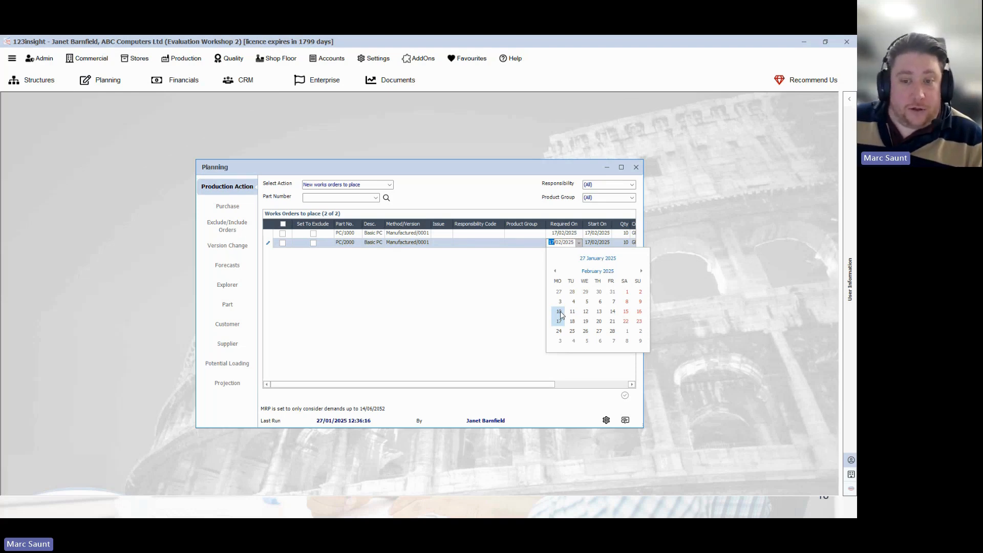
click(496, 289)
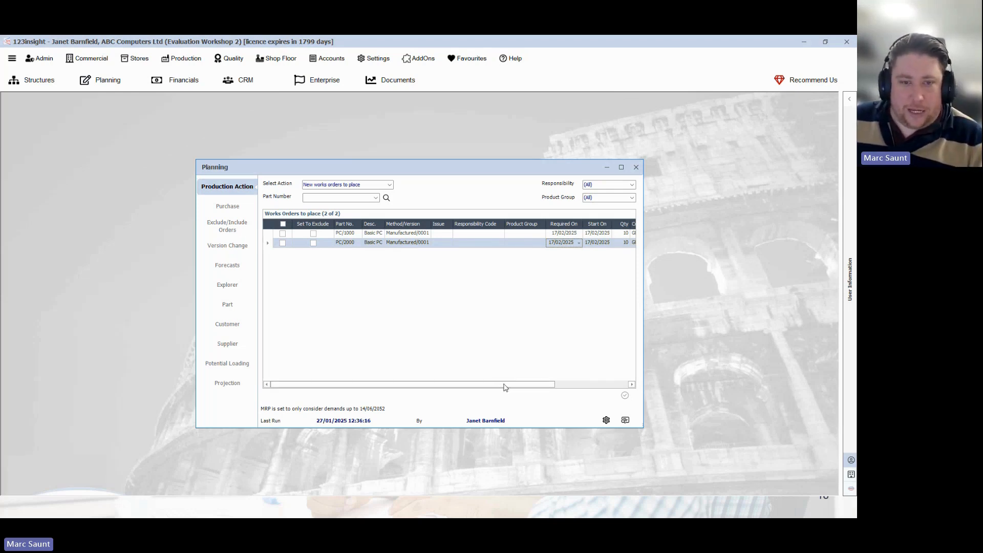
click(283, 225)
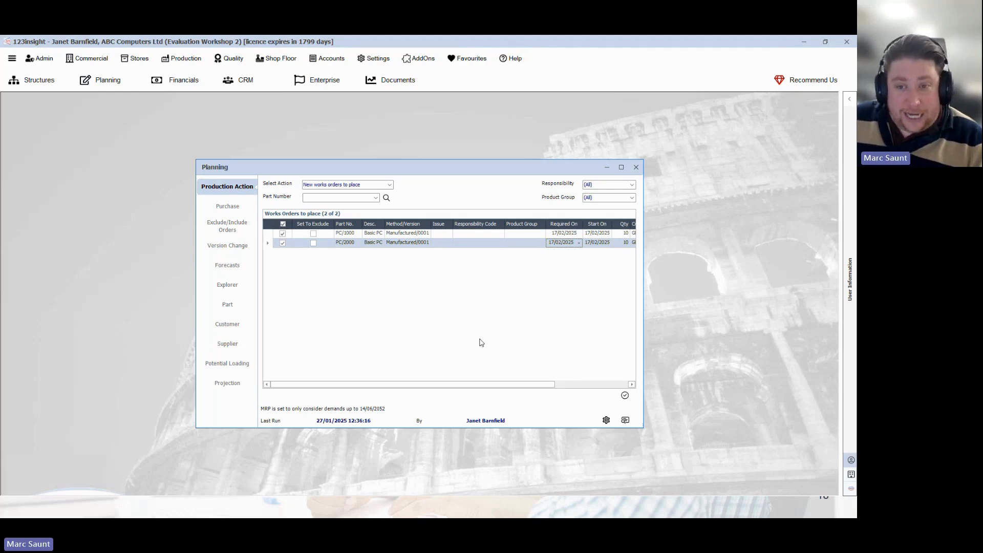
click(625, 397)
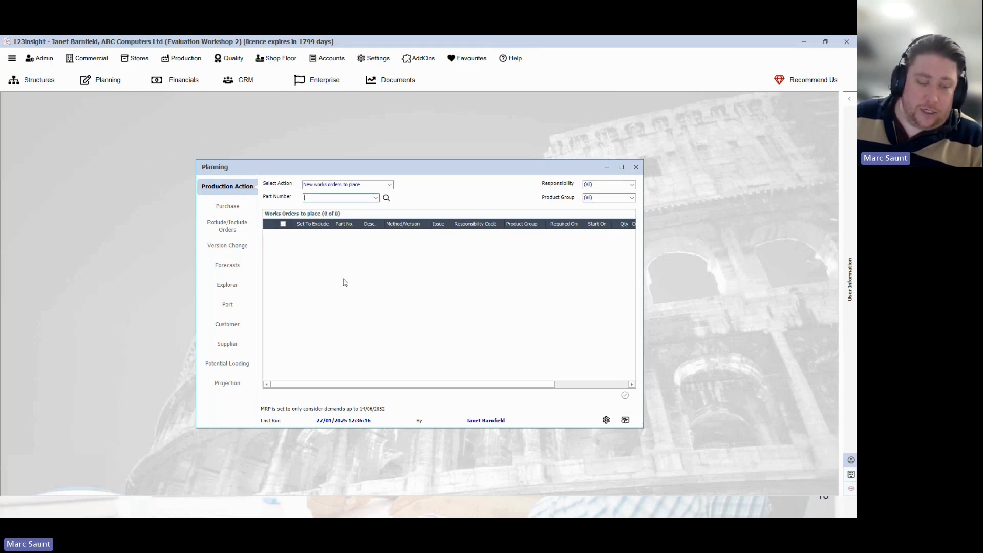
Step: List the new purchase orders to place in the purchase planning and move the Qty column directly after Part No
click(228, 208)
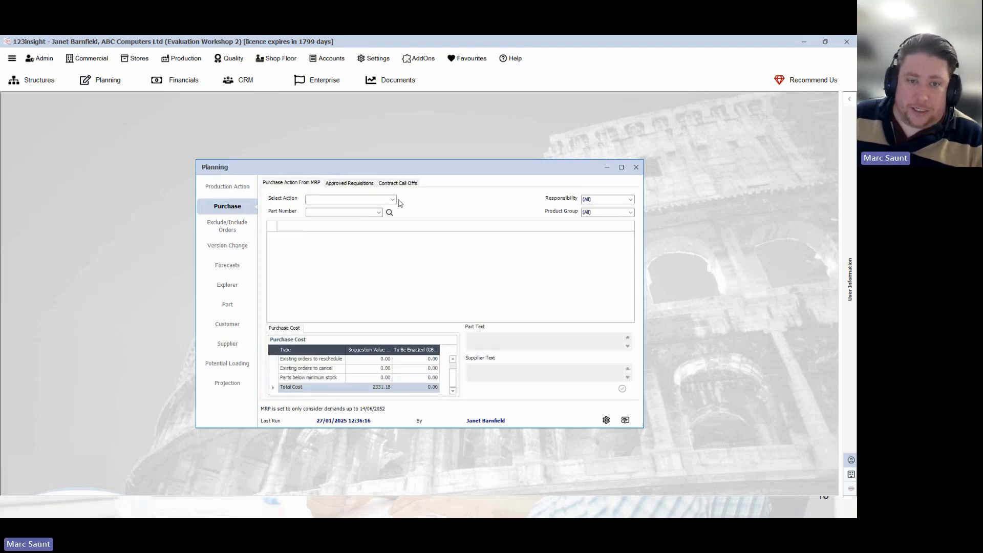
click(392, 200)
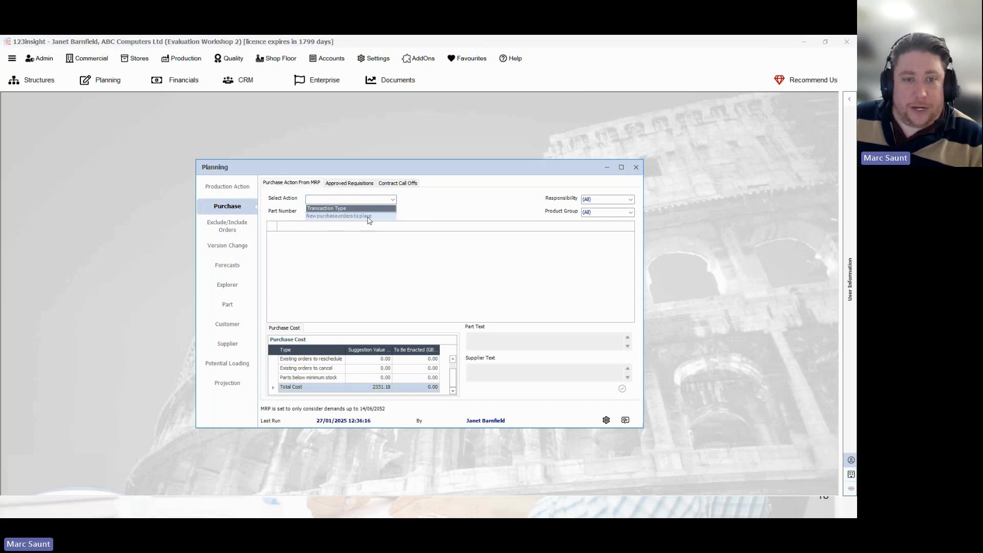
click(374, 217)
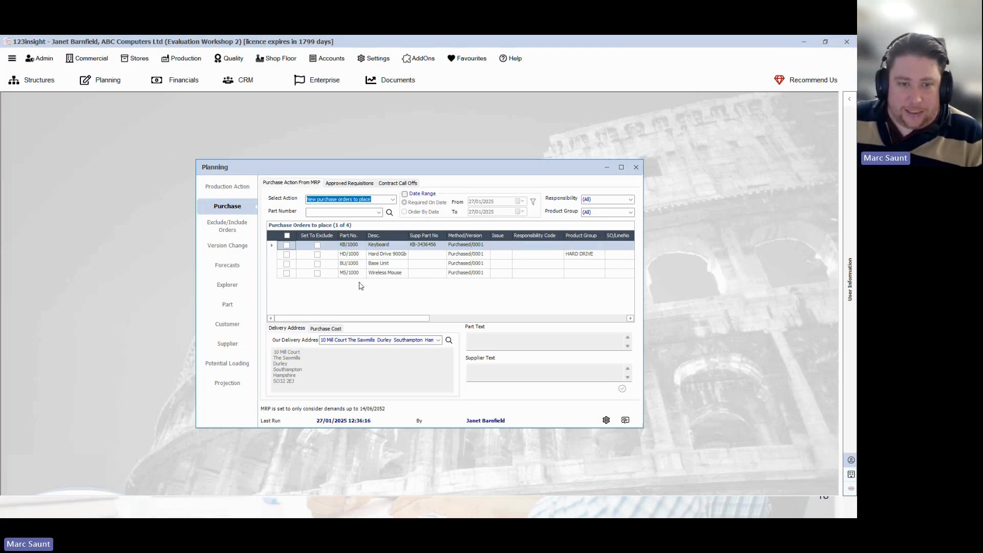
drag(377, 318, 531, 329)
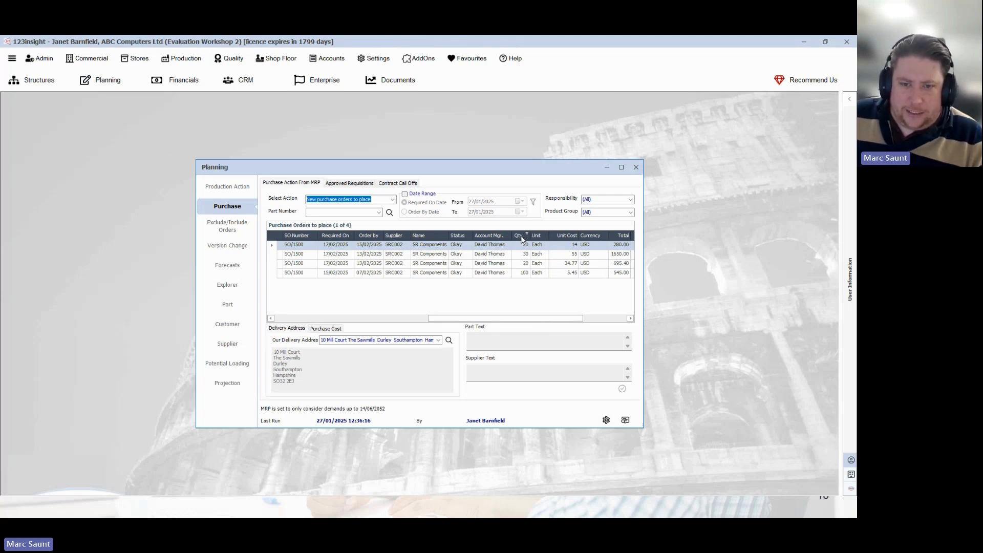
drag(522, 240, 371, 241)
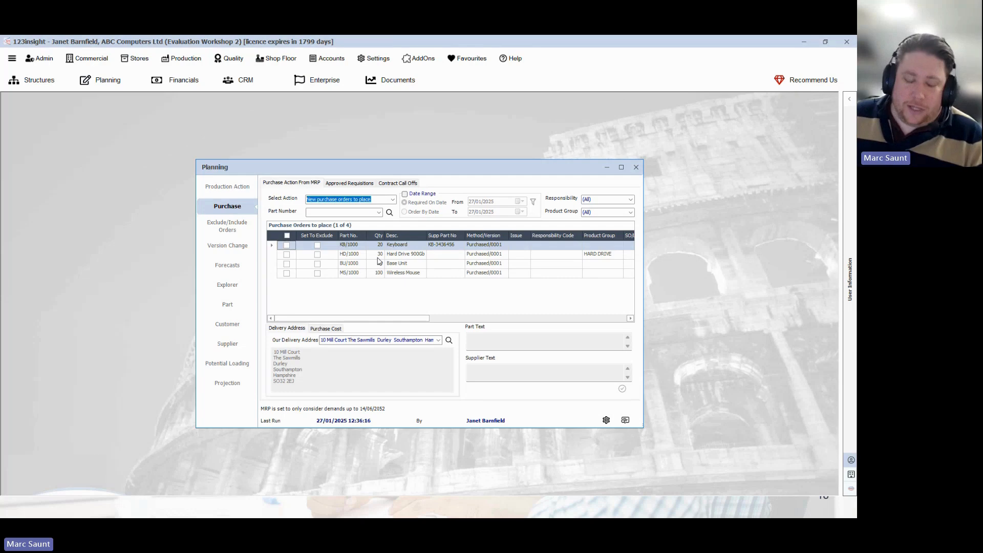
Step: Examine the alternative suppliers and their costs for the suggested MS/1000 Wireless Mouse purchase order
click(348, 276)
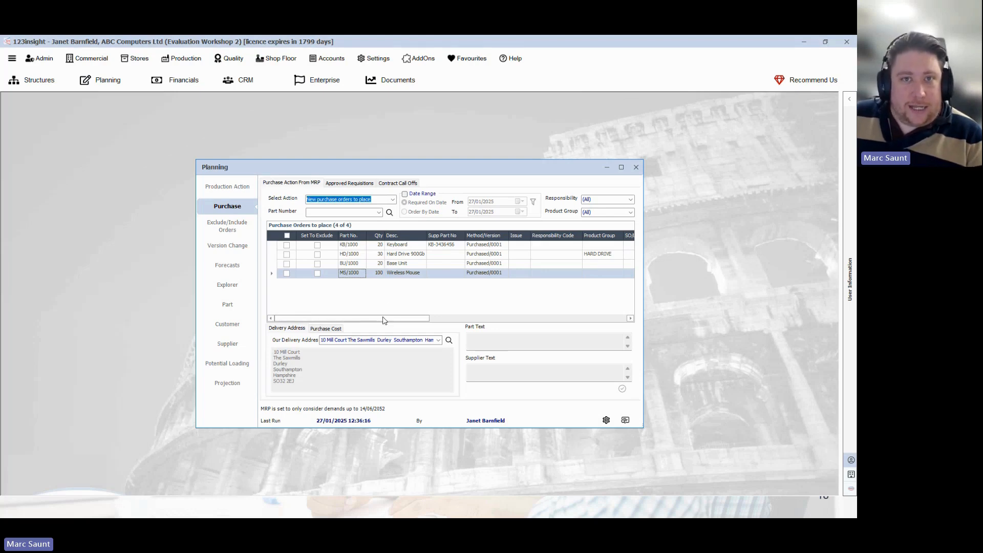
drag(384, 321, 542, 321)
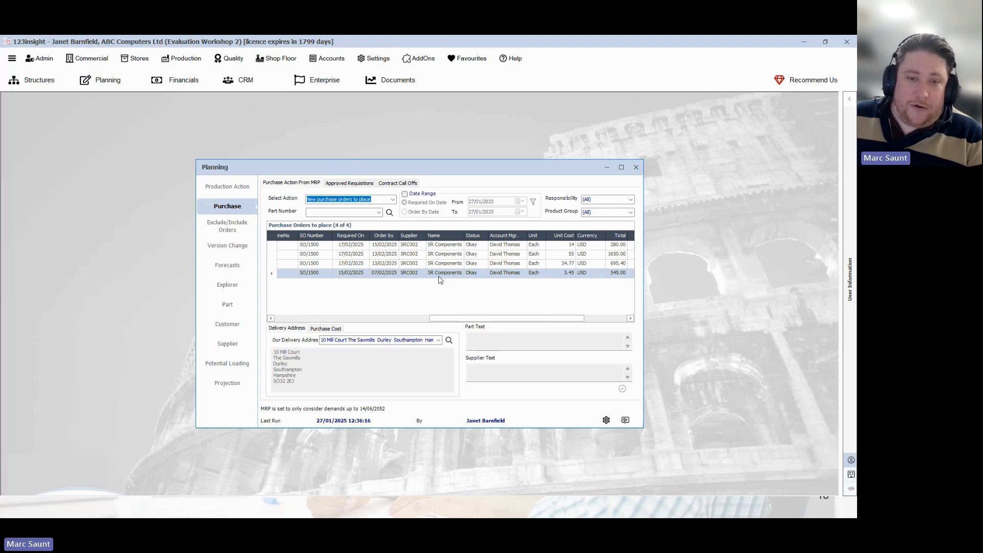
click(413, 273)
click(423, 273)
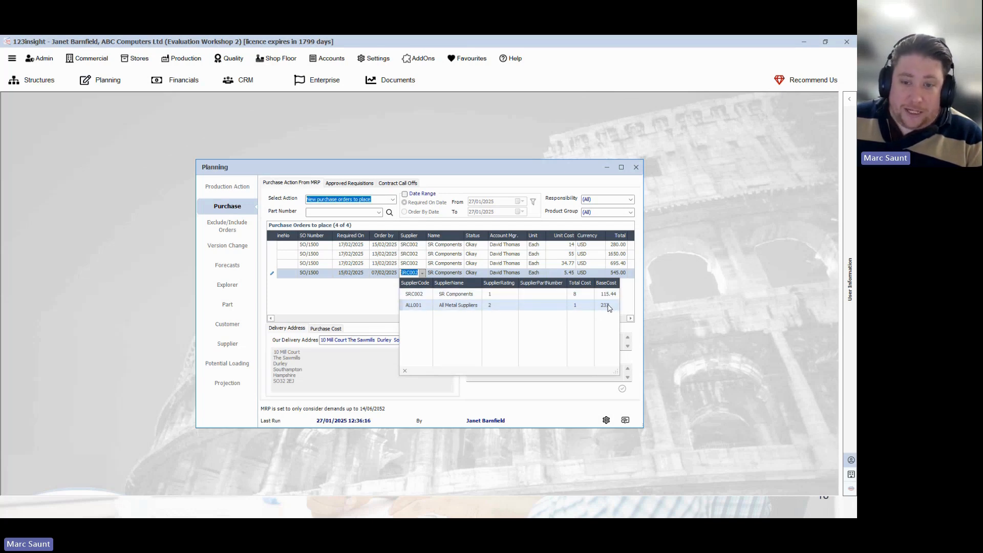
click(369, 300)
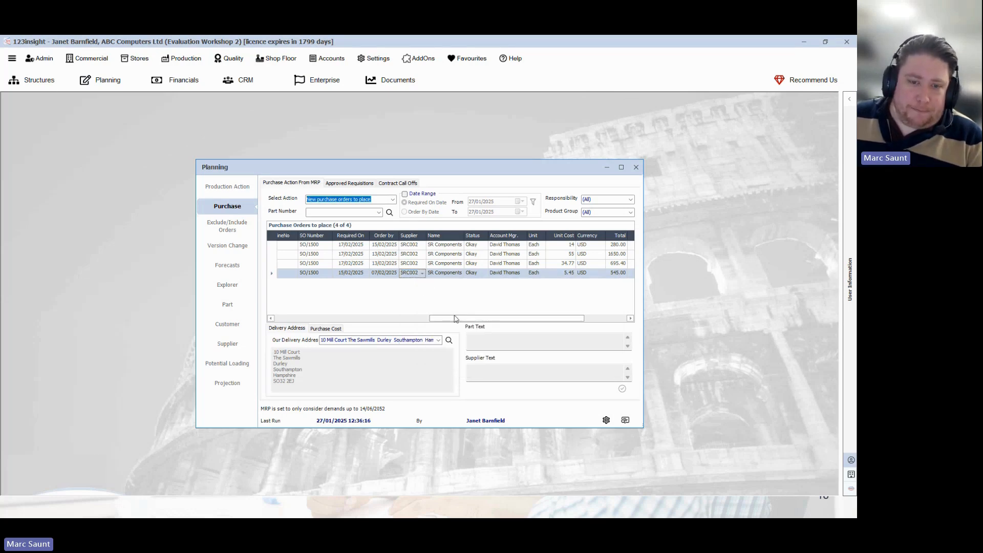
drag(455, 318, 432, 318)
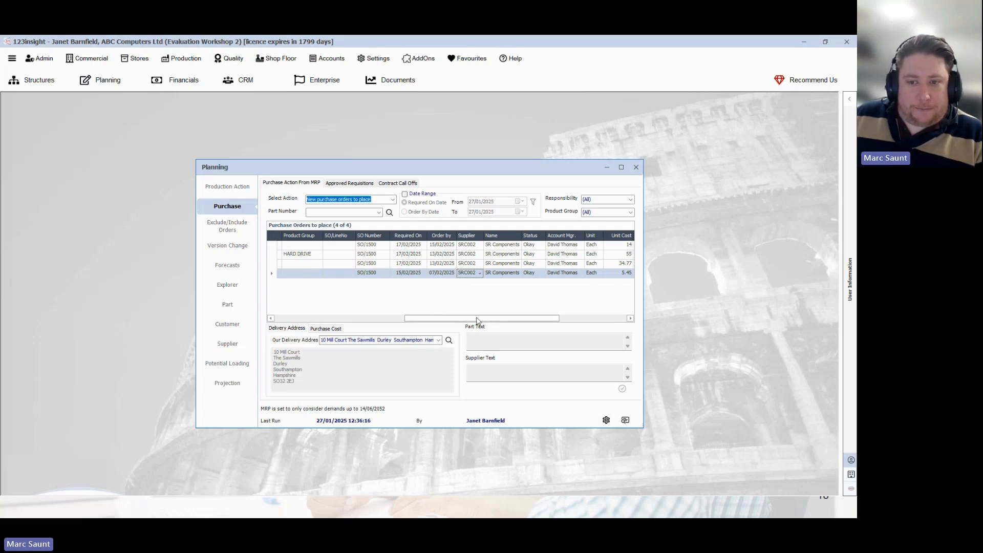
drag(478, 318, 363, 318)
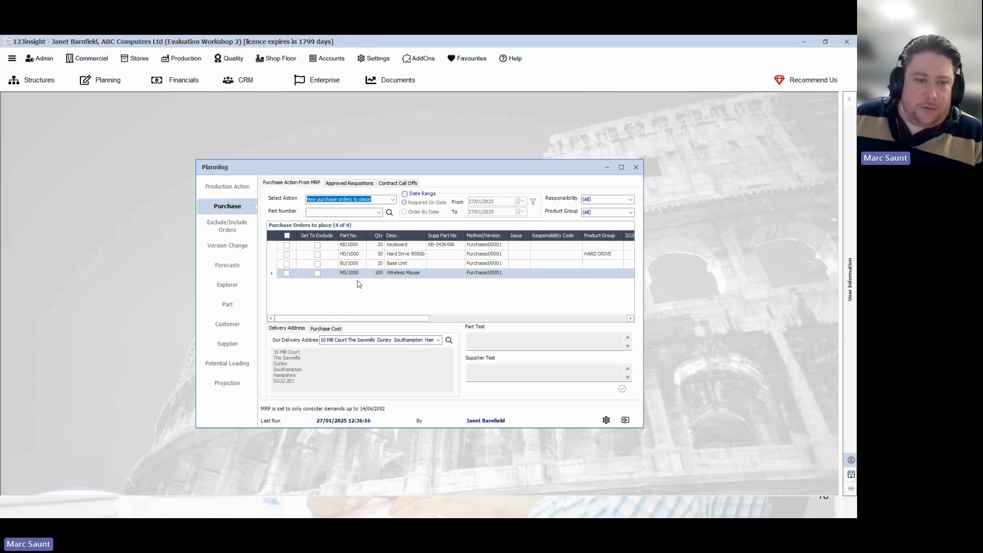
Step: Examine the stock projection for MS/1000 Wireless Mouse, including its batch size, order multiple and value of excess
click(229, 384)
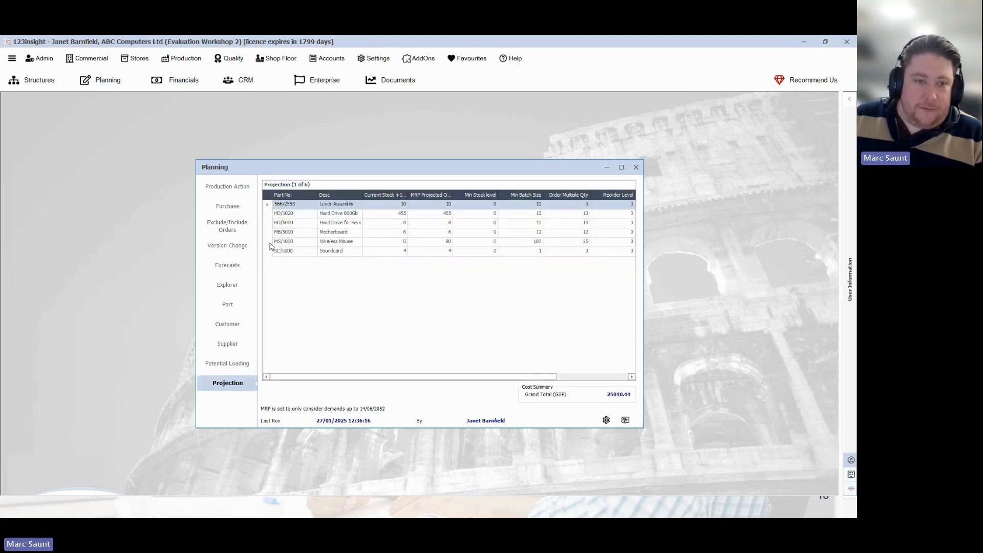
click(285, 244)
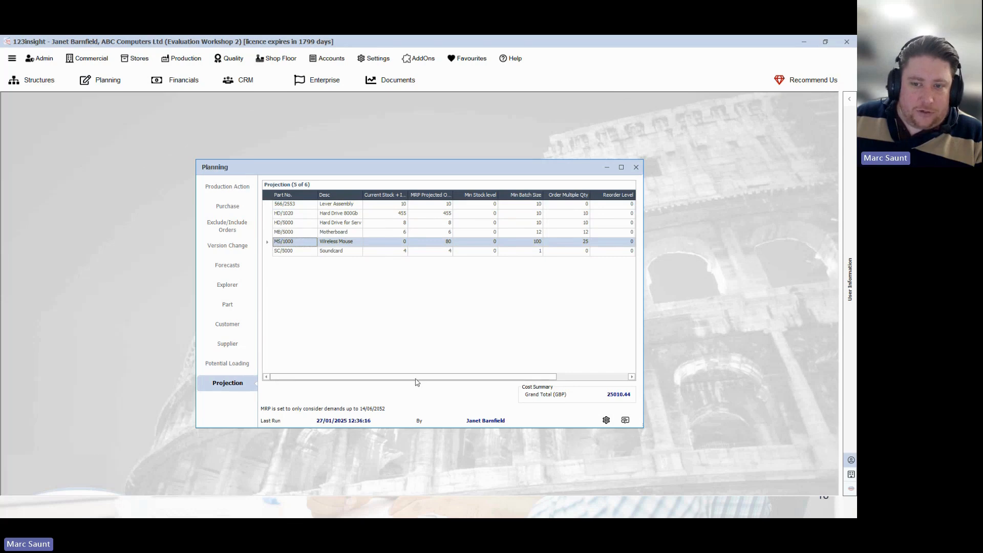
drag(416, 379, 491, 380)
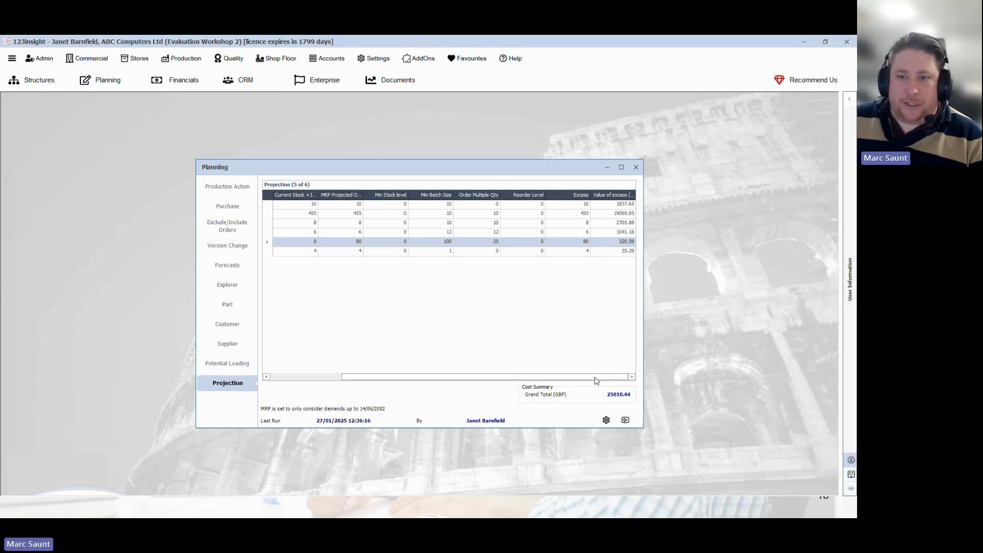
drag(595, 381, 524, 380)
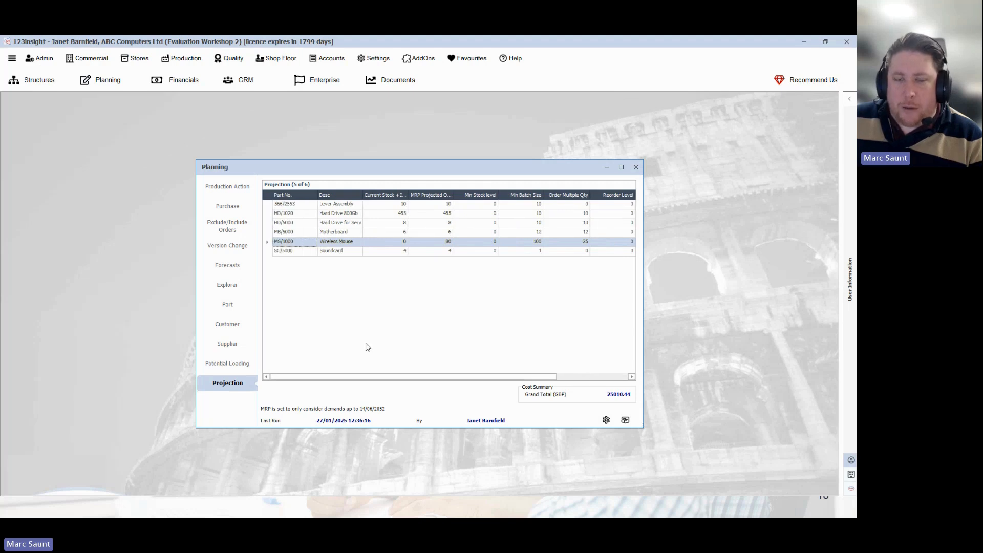
Step: Show the purchase cost for the suggested purchase orders and select all of them for placing
click(228, 209)
click(379, 273)
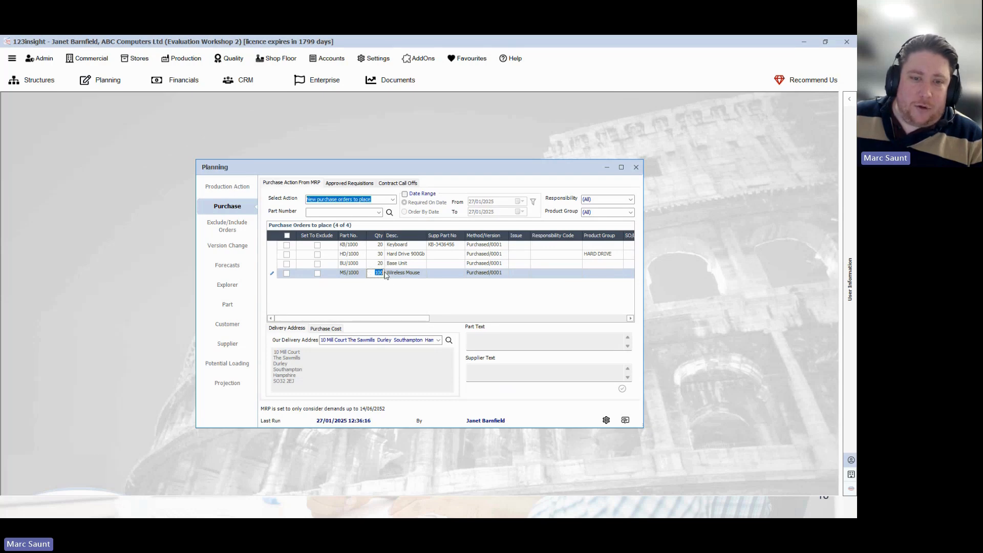
click(376, 301)
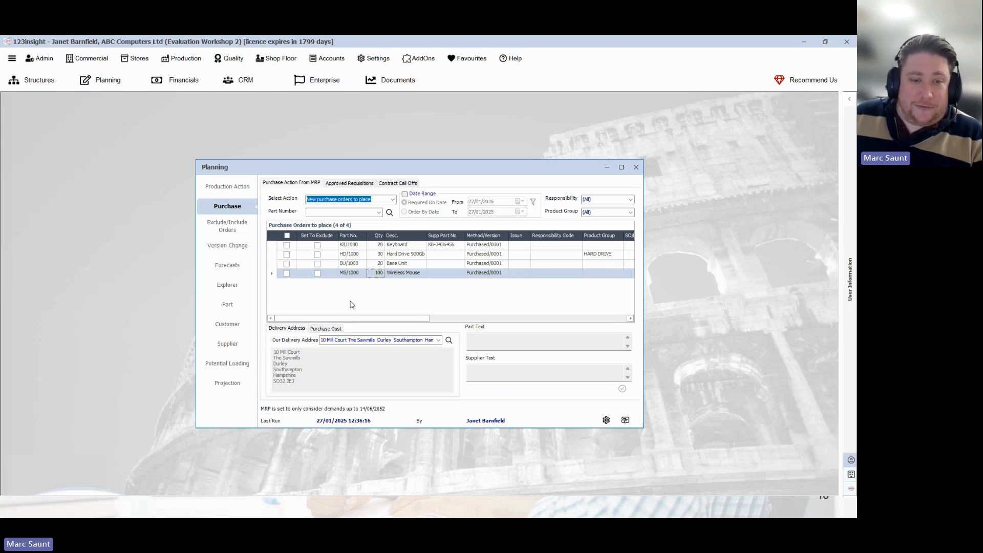
click(334, 329)
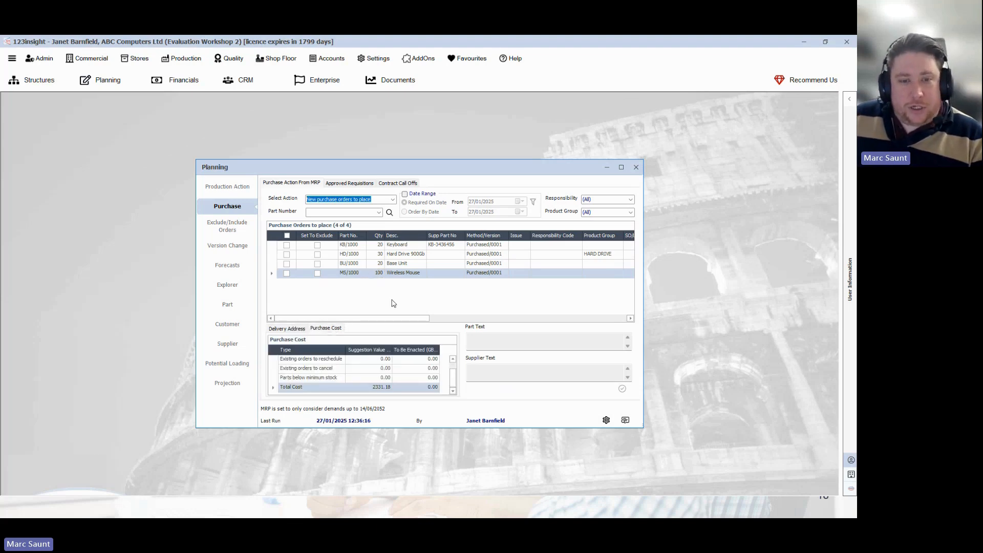
click(287, 236)
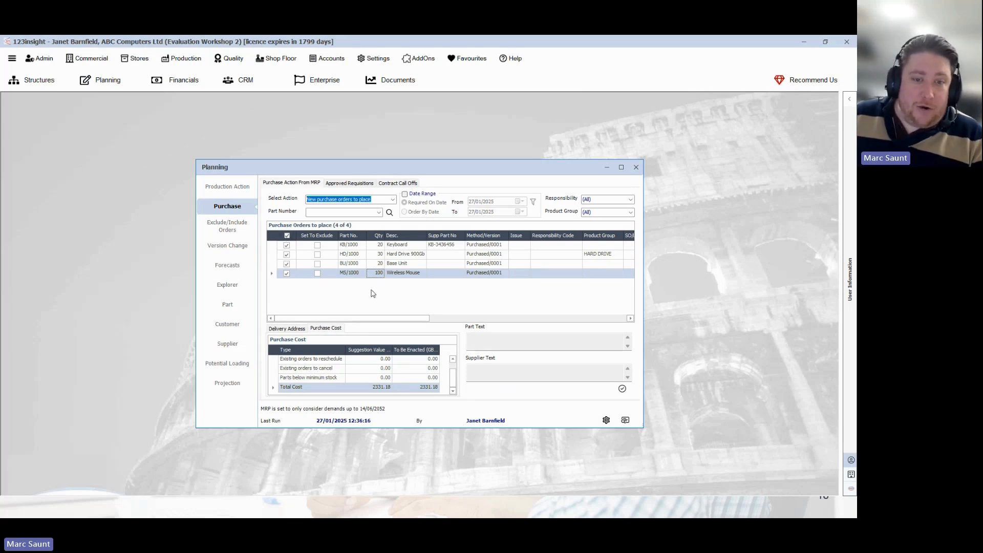
Step: Trace where the Wireless Mouse demand comes from, down to the sales order line behind the PC/1000 works order
right_click(421, 275)
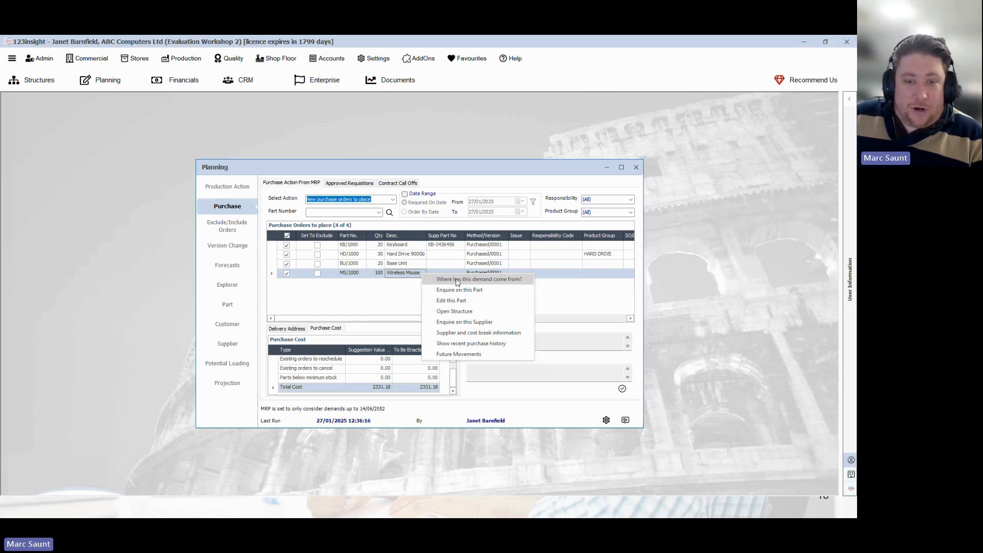
click(526, 280)
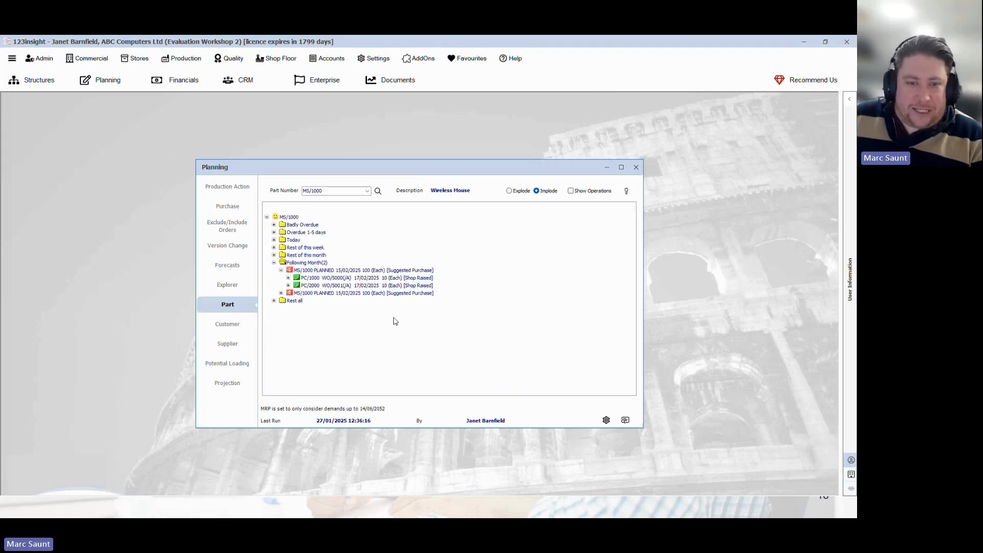
click(310, 272)
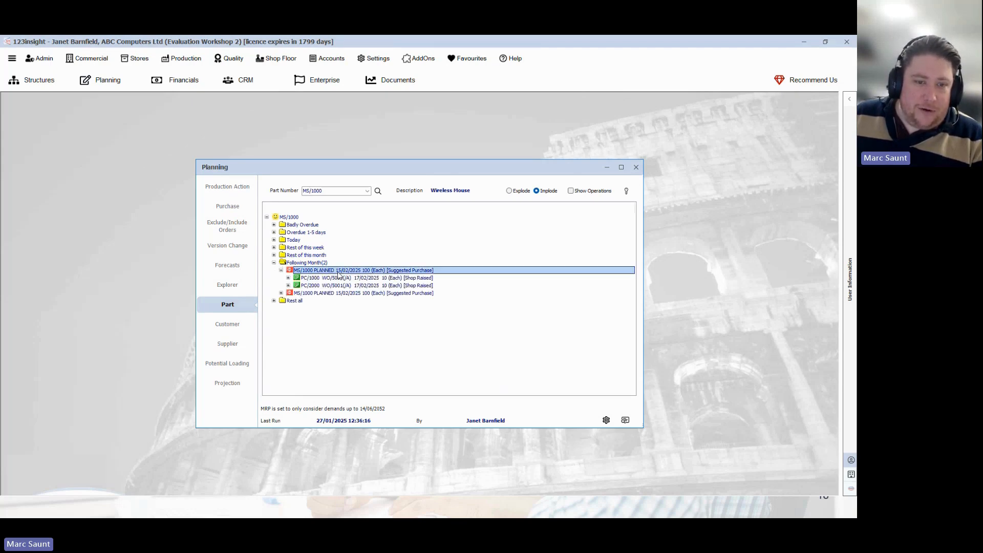
click(310, 278)
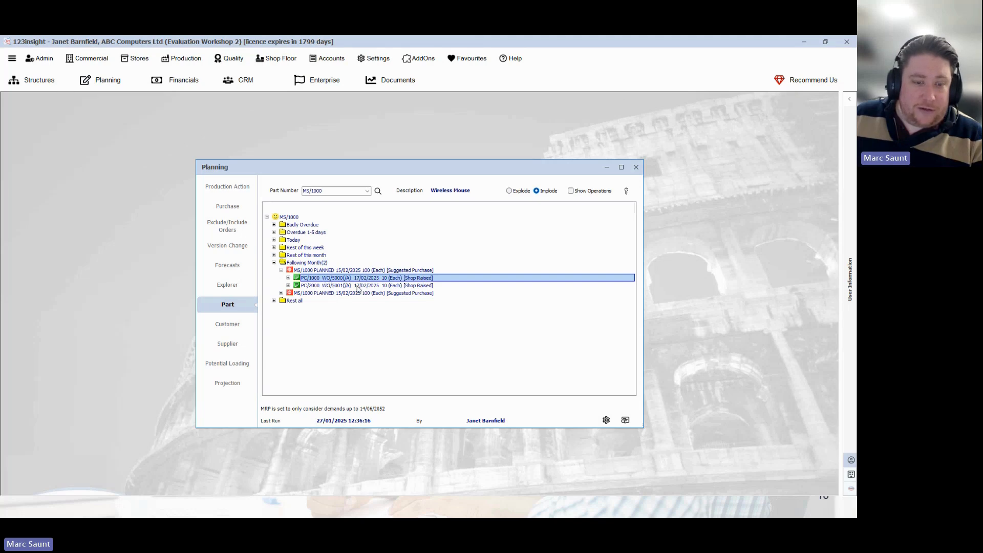
click(288, 279)
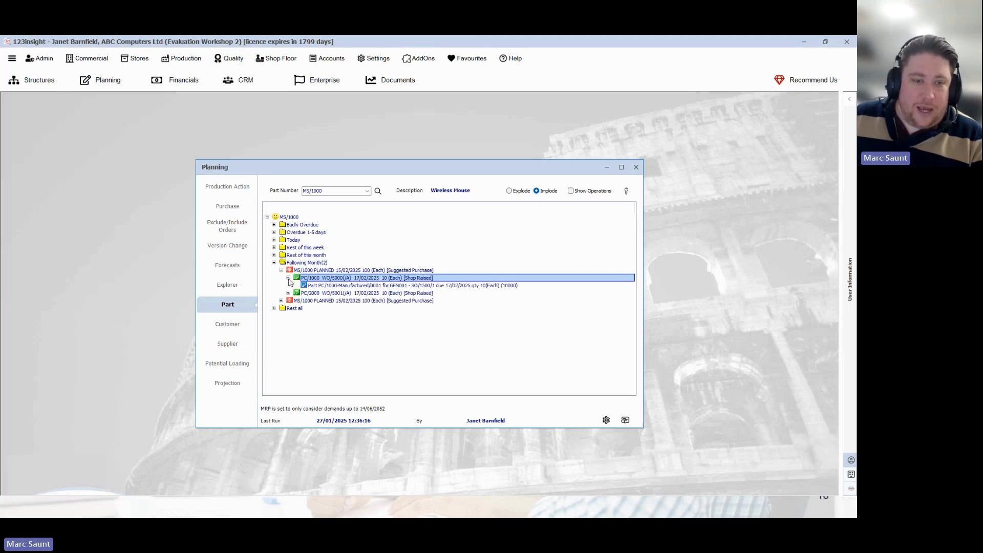
click(319, 287)
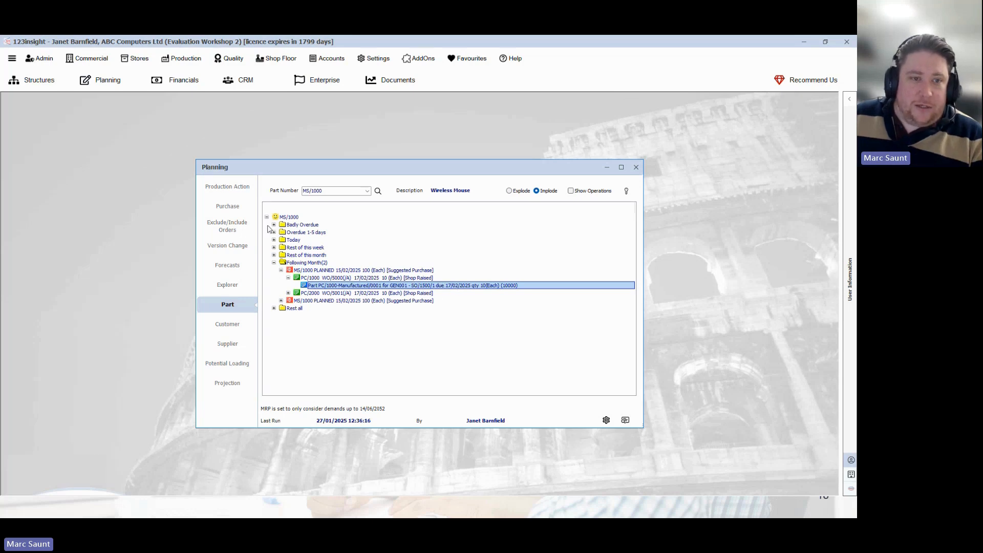
Step: Fit the purchase cost columns to their contents to review the total, and place all selected purchase orders
click(228, 207)
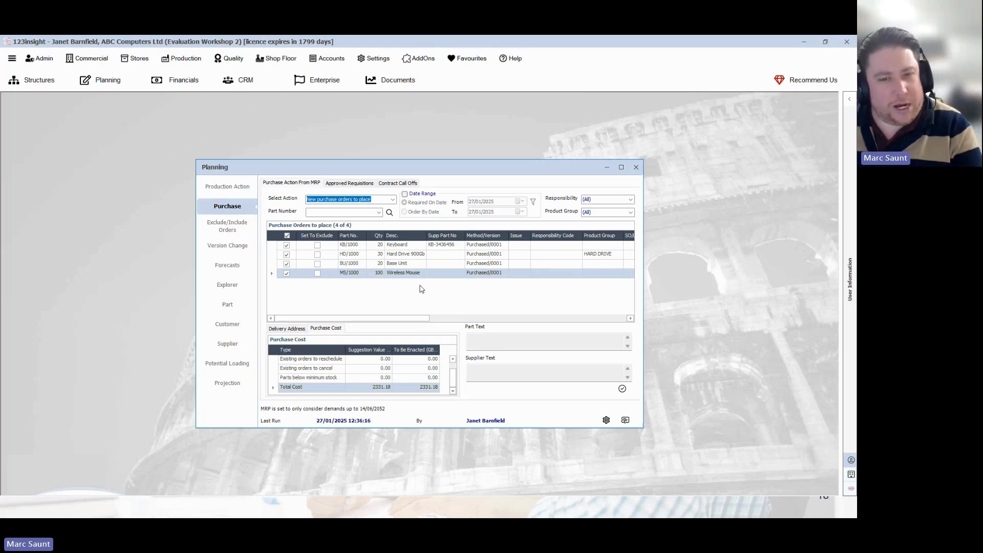
double_click(272, 352)
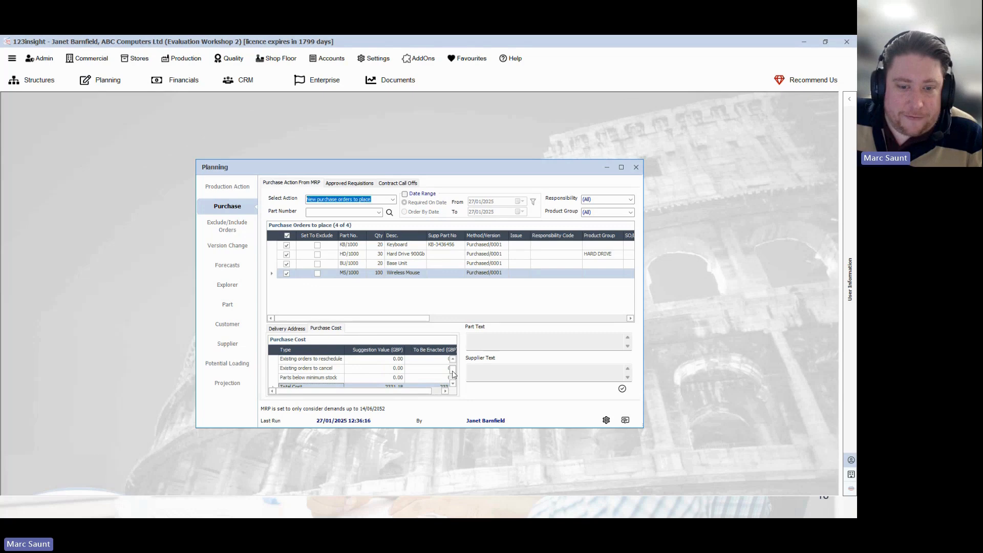
drag(453, 371, 431, 391)
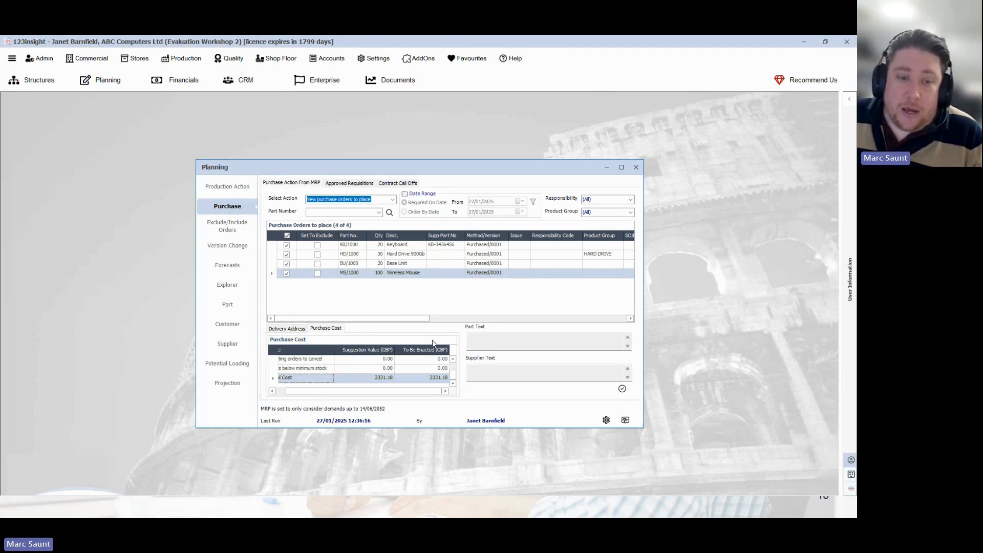
click(622, 390)
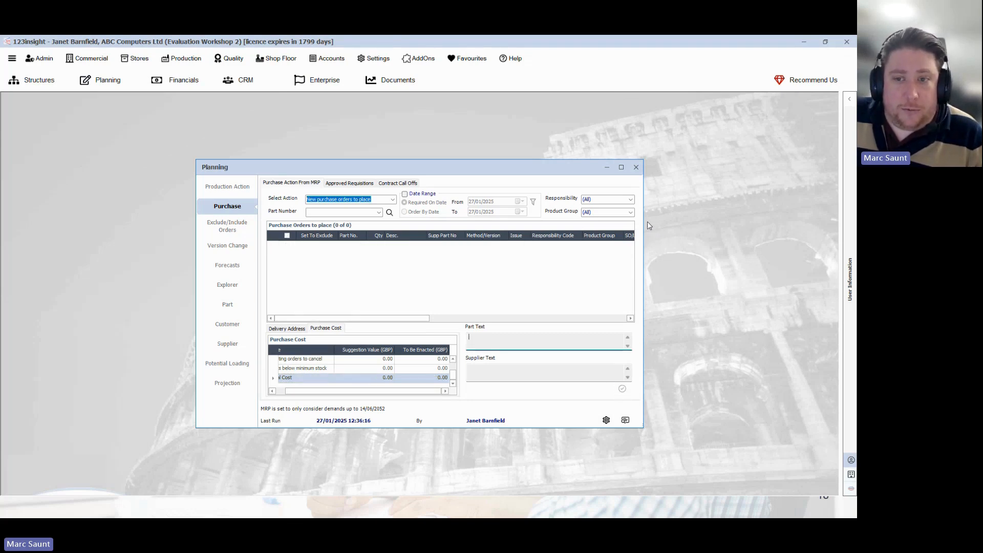
Step: Close the planning window and open the documents window on the un-printed documents
click(636, 168)
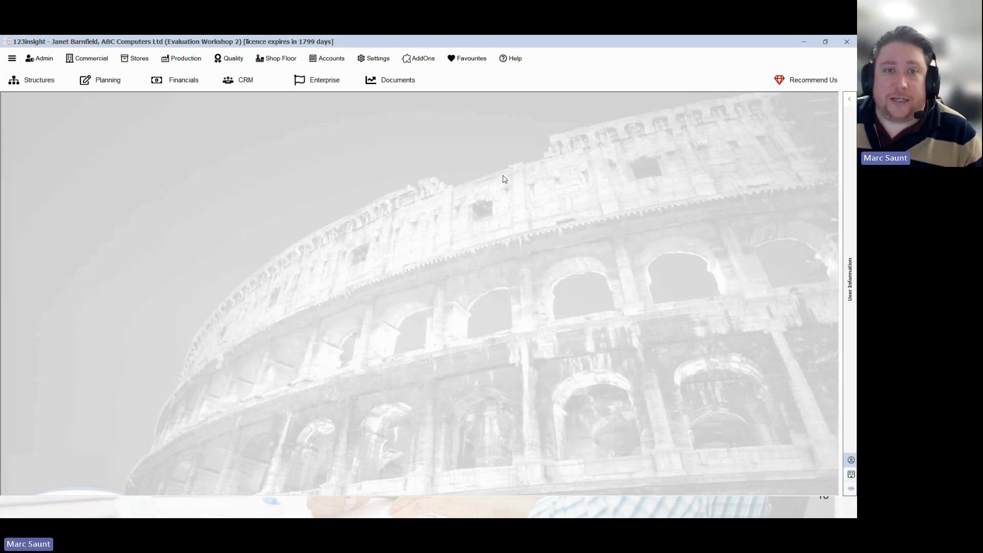
click(399, 80)
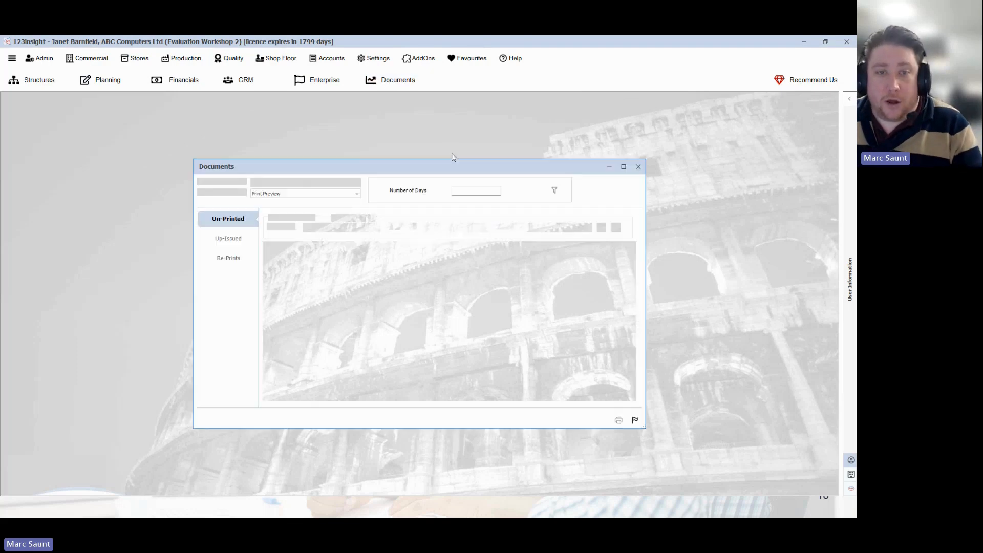
Step: List the un-printed Purchase Order documents, select the SR Components order and open its print preview
click(357, 182)
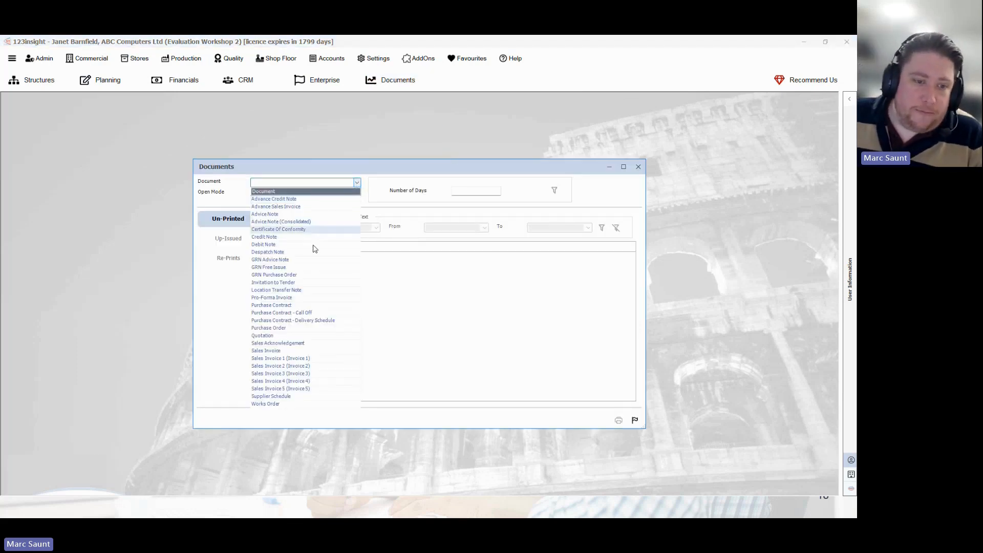
click(288, 329)
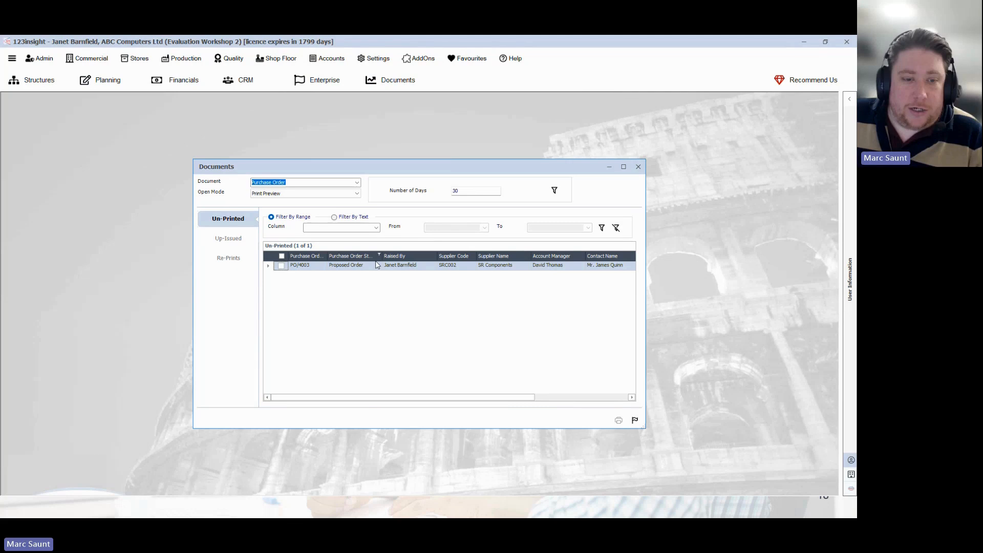
click(281, 266)
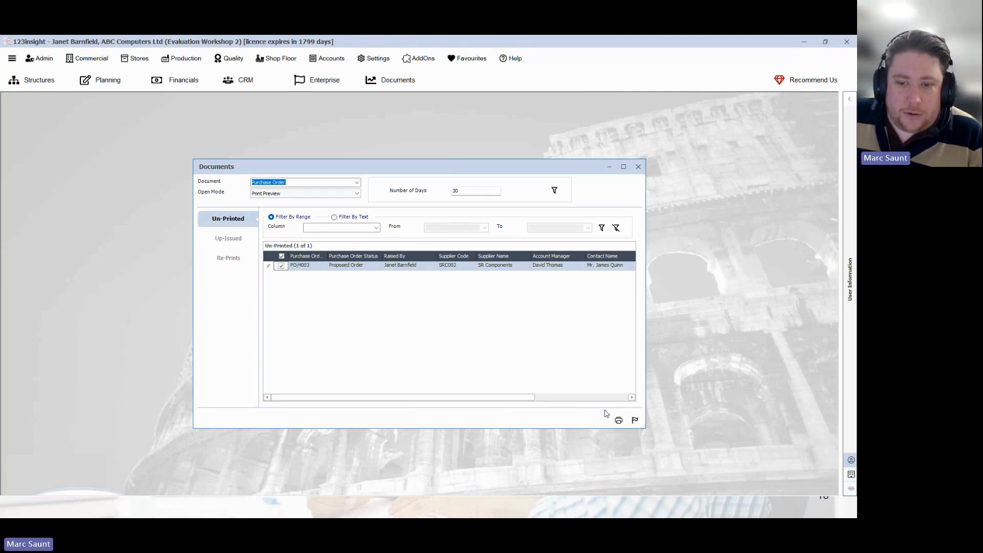
click(619, 420)
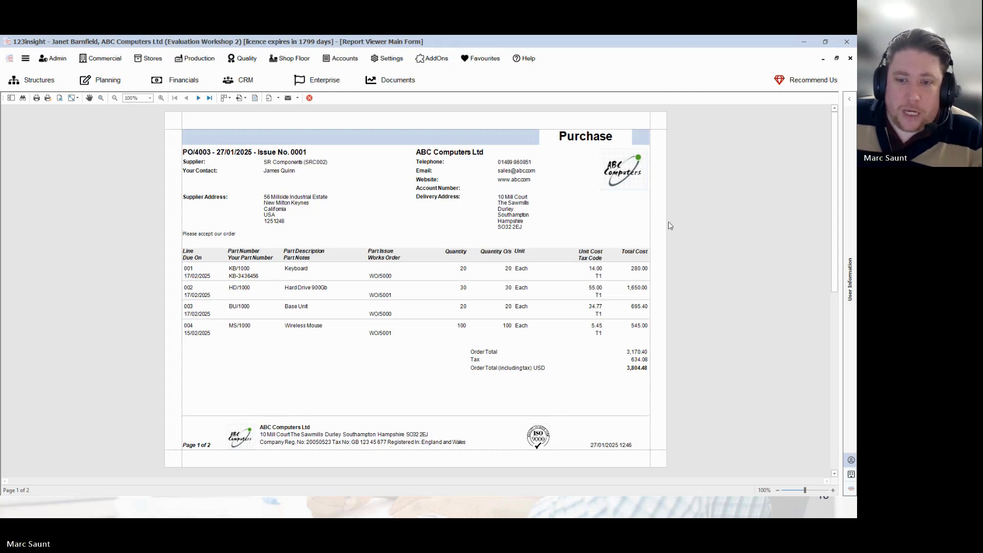
Step: Check the supplier part number on the Keyboard line of the purchase order preview, and close the preview
click(259, 277)
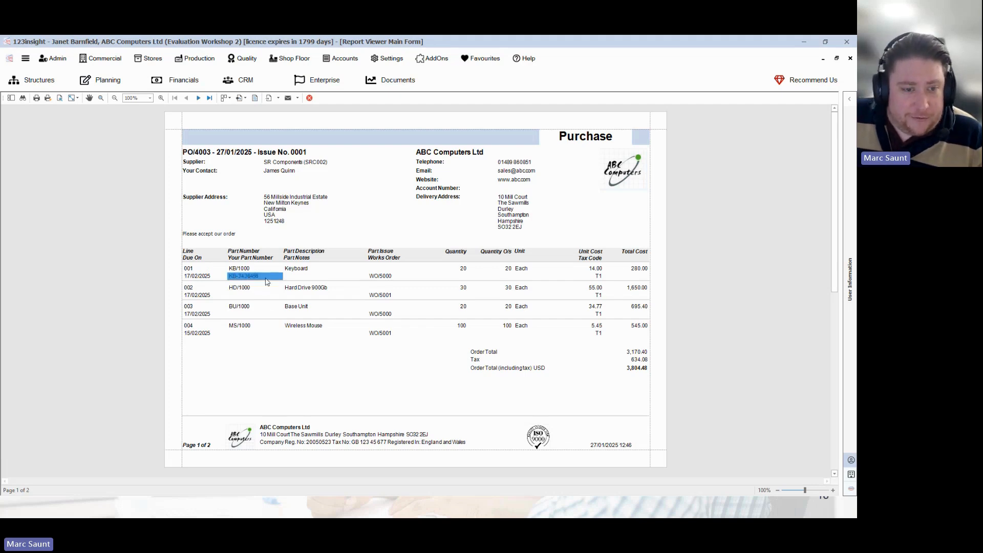
click(334, 233)
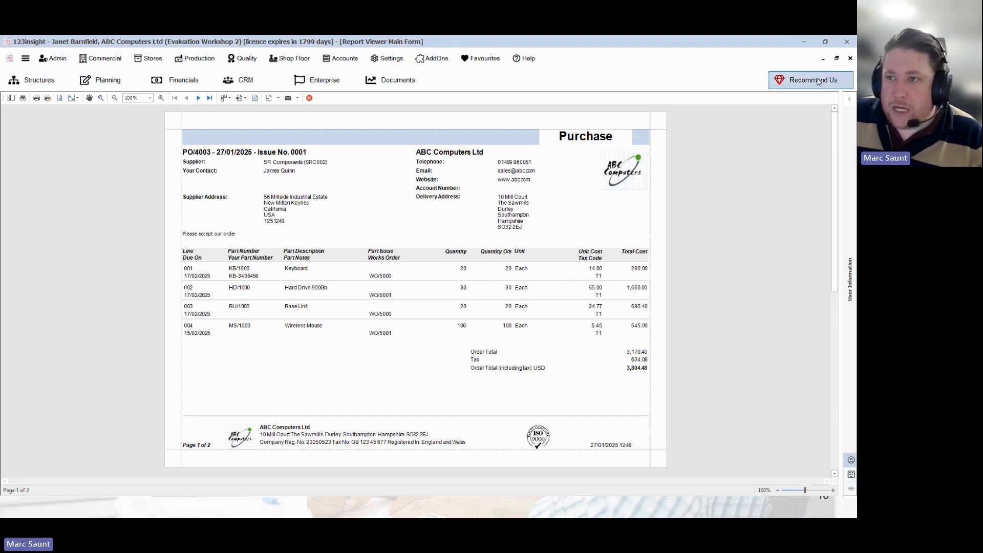
click(837, 59)
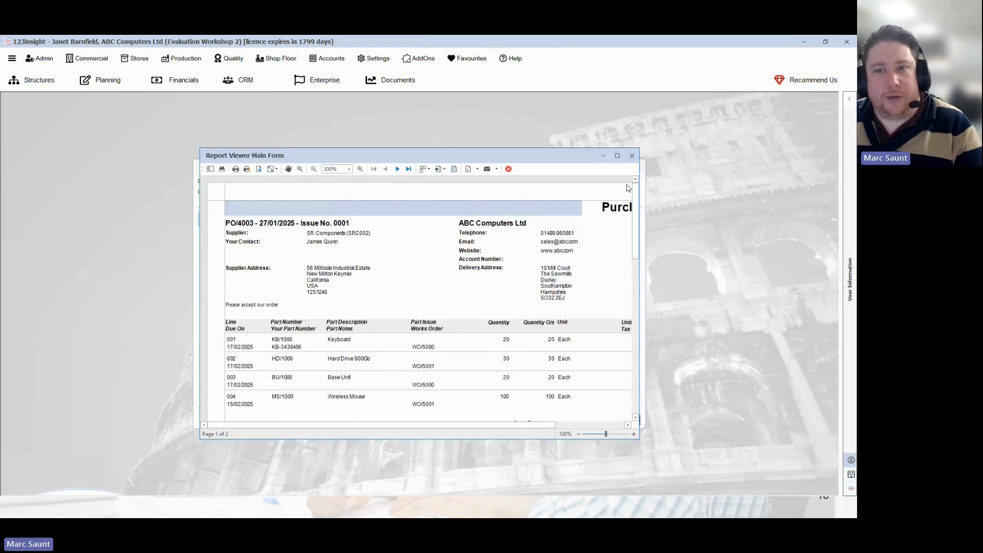
click(633, 157)
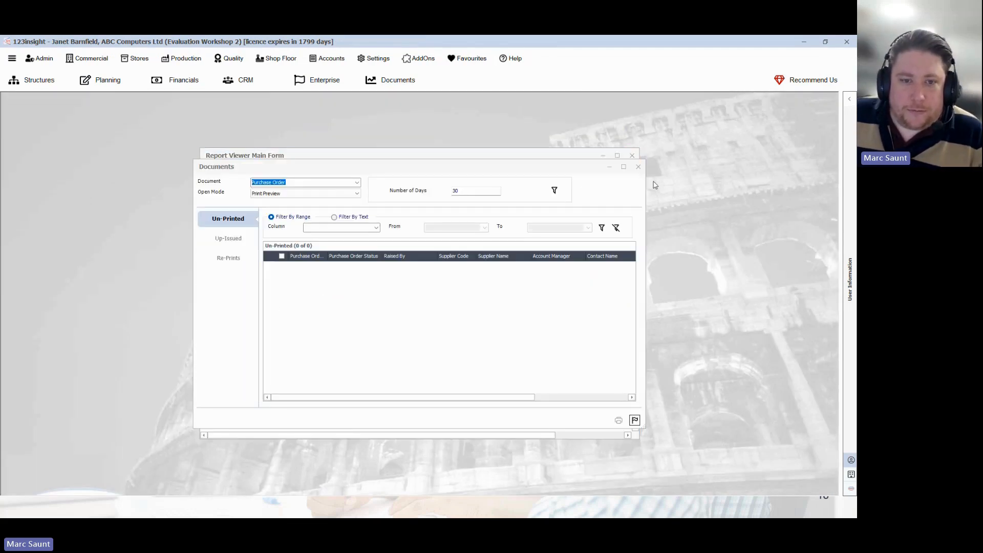
Step: List the un-printed Works Order documents, select the PC/1000 order and open it in Print Preview mode
click(356, 182)
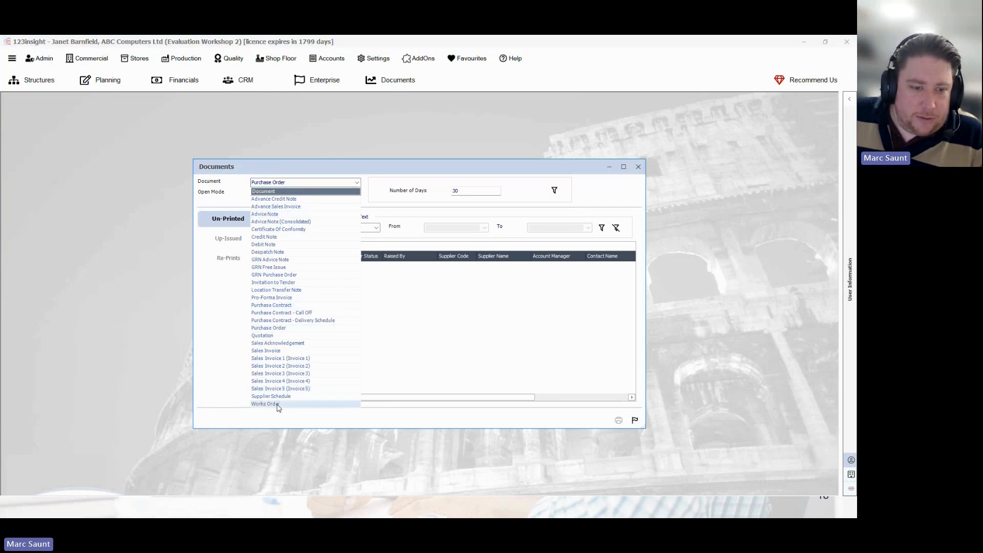
click(277, 404)
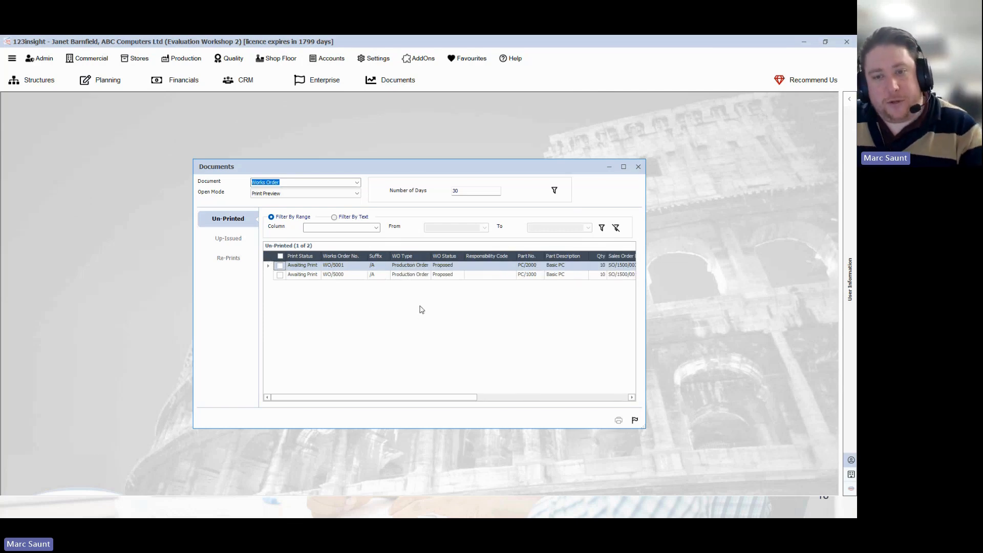
click(280, 276)
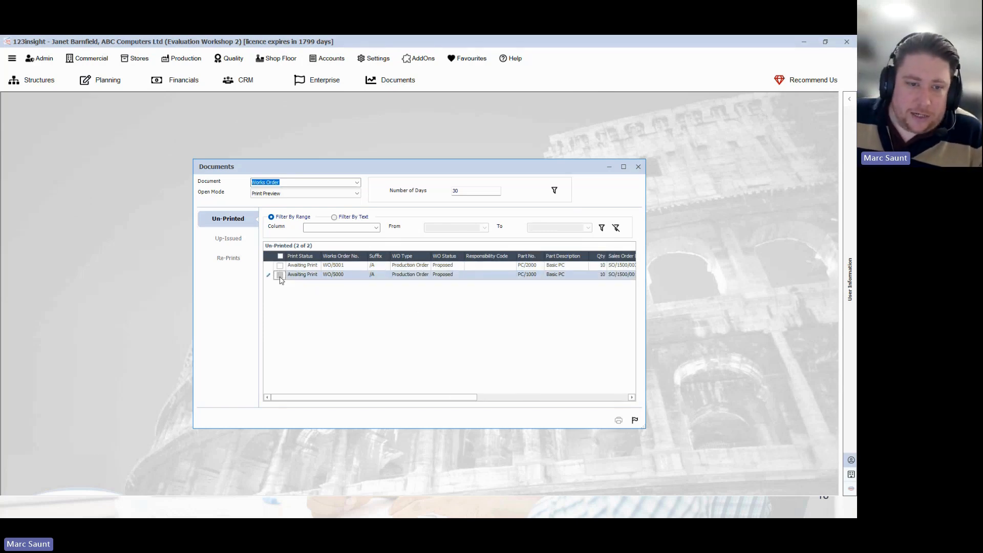
click(280, 276)
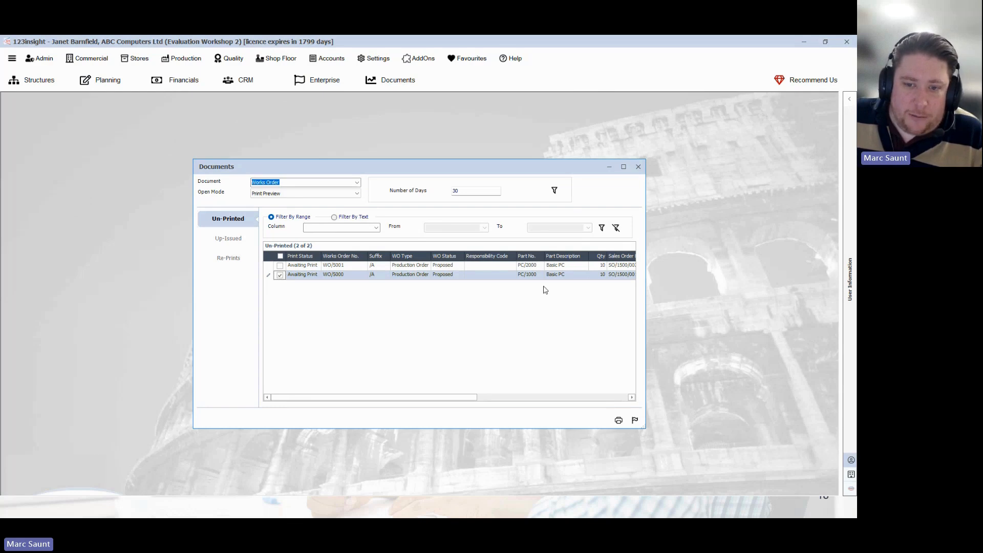
click(357, 194)
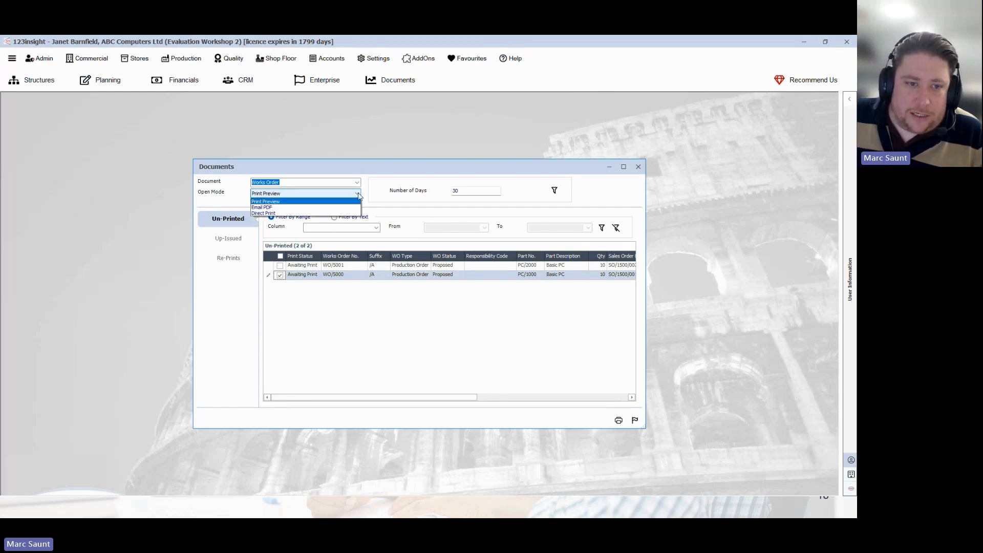
click(291, 204)
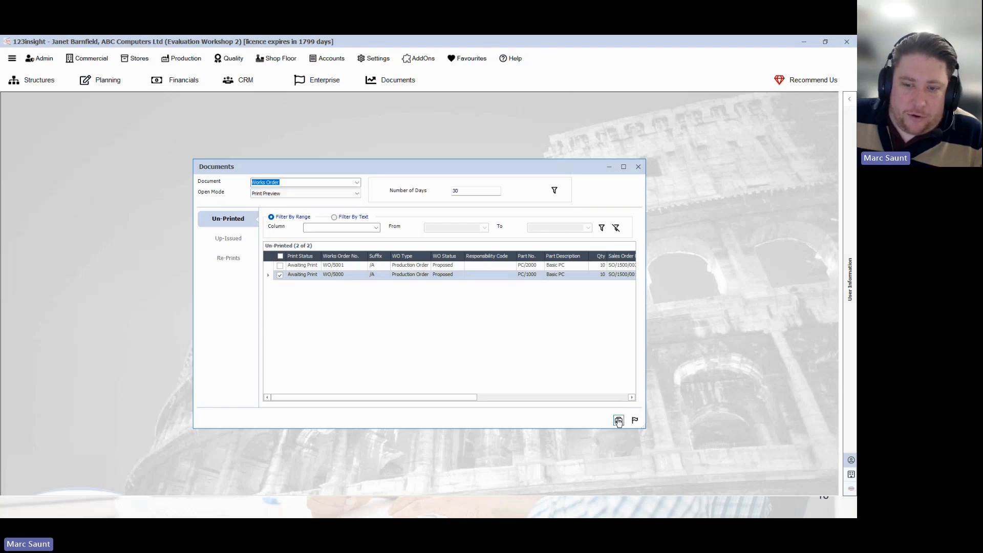
click(619, 420)
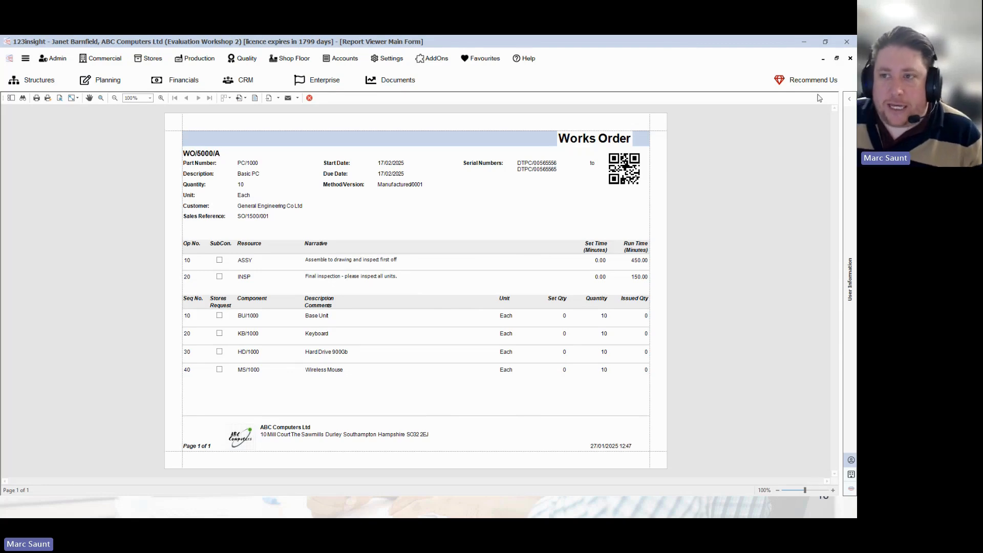
Step: Close the works order preview and the documents window, and switch to the PowerPoint slide show
click(836, 58)
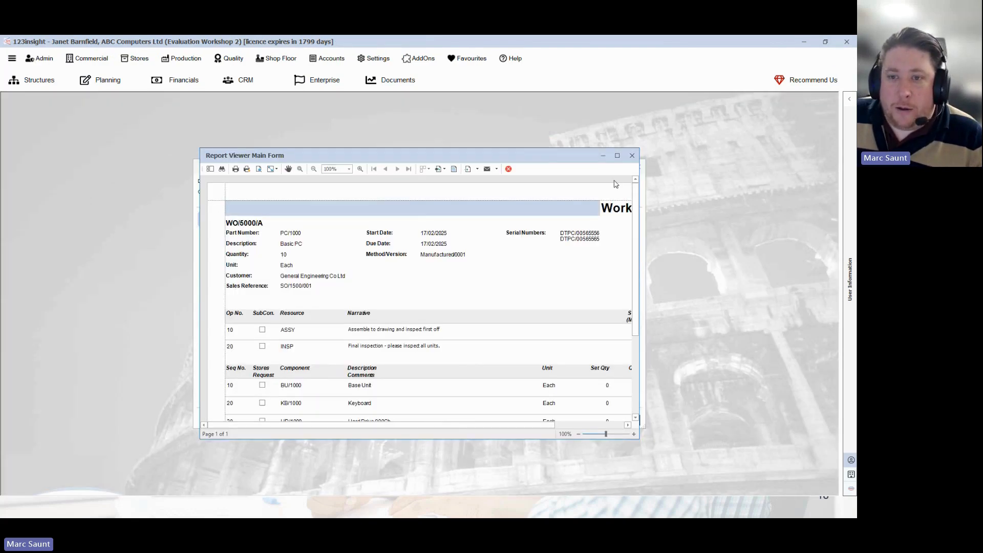
click(633, 157)
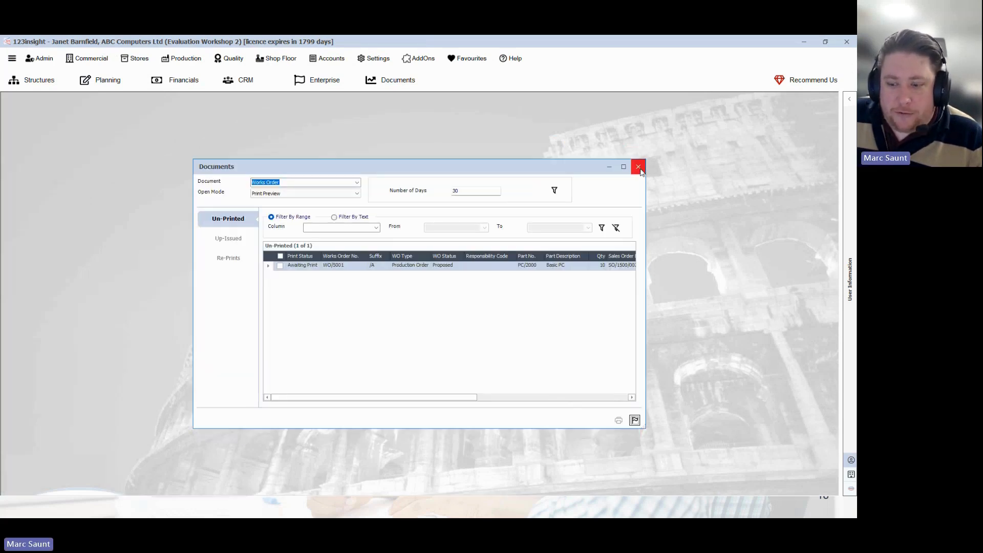
click(638, 166)
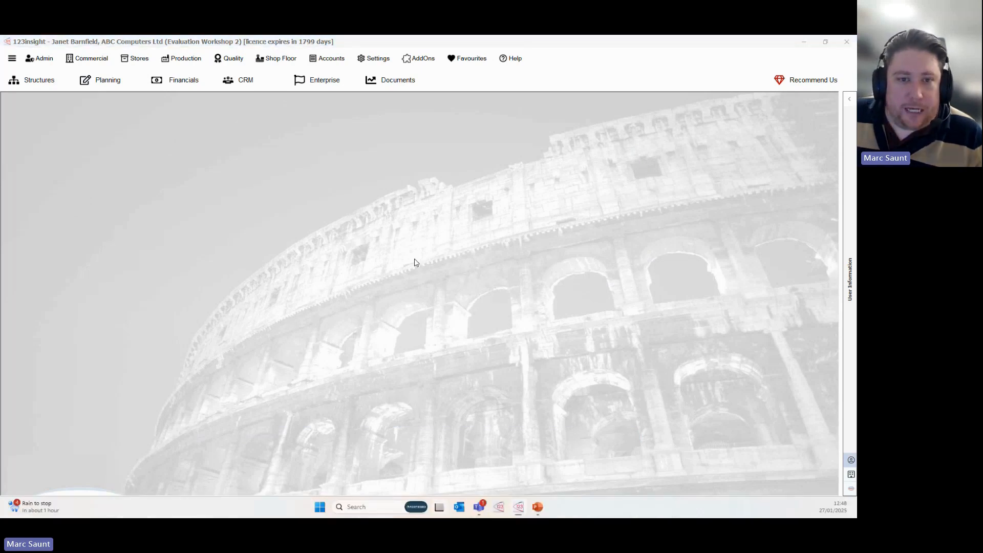
key(super+Tab)
click(518, 176)
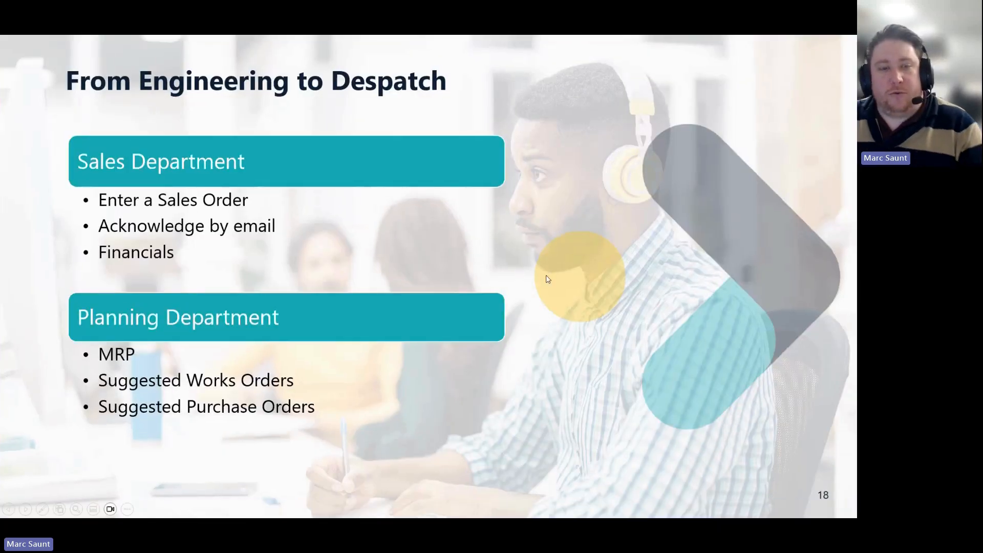
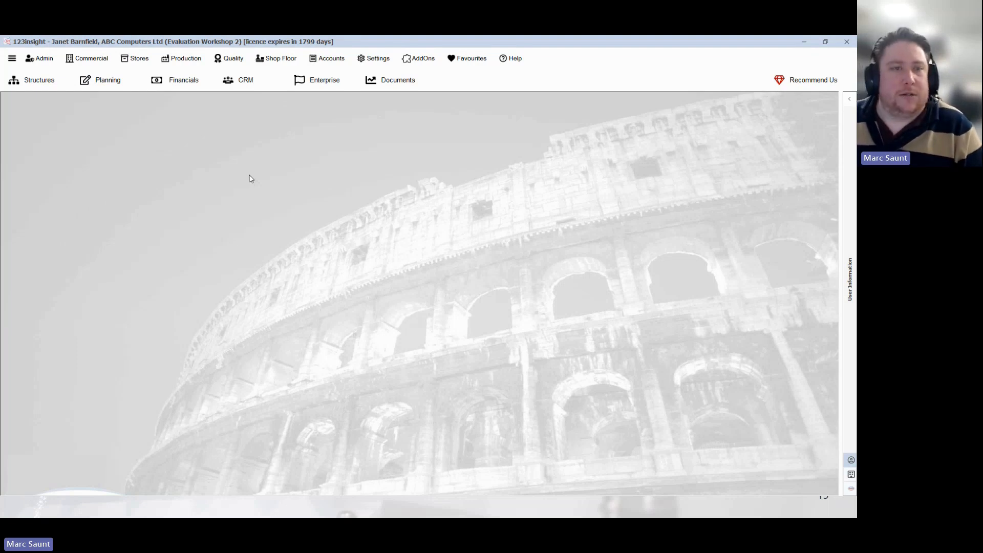
Step: Open a Sales Order Enquiry for the General Engineering Co Ltd order and show its line item details
click(101, 60)
mouse_move(115, 125)
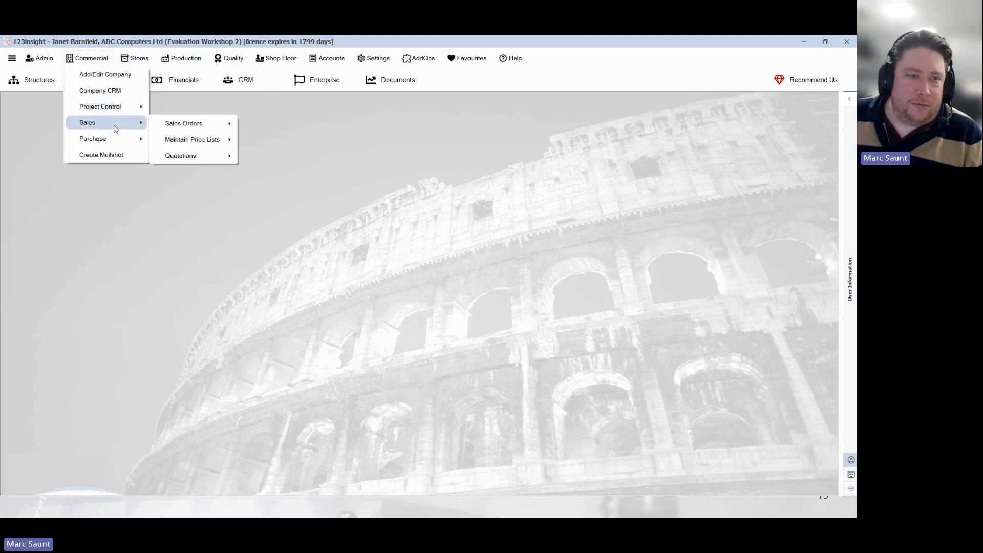
mouse_move(189, 126)
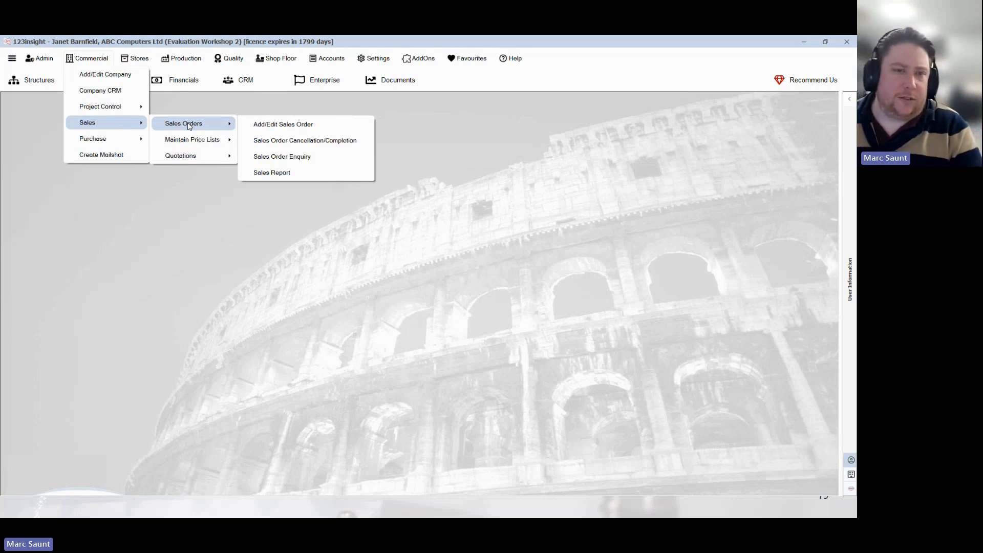
click(324, 162)
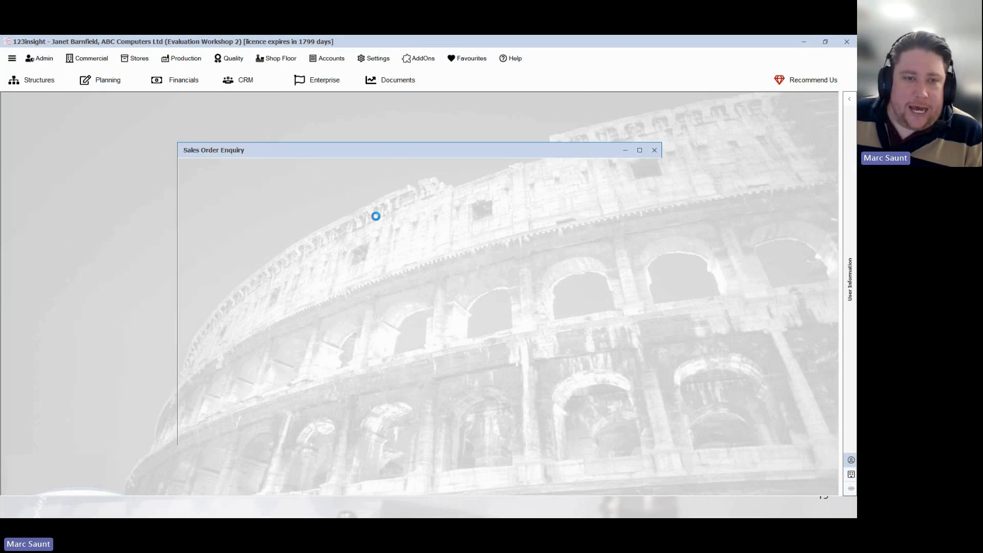
click(320, 166)
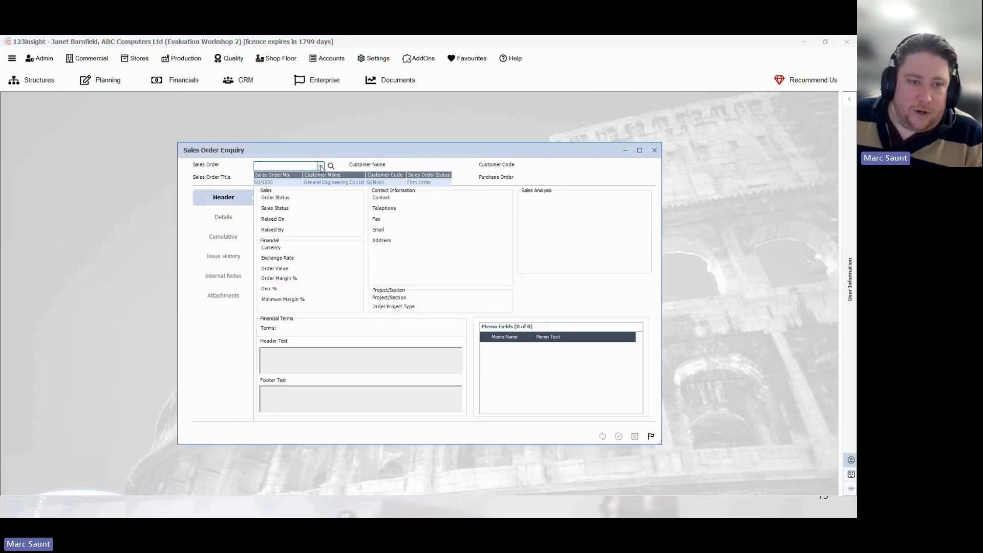
click(280, 185)
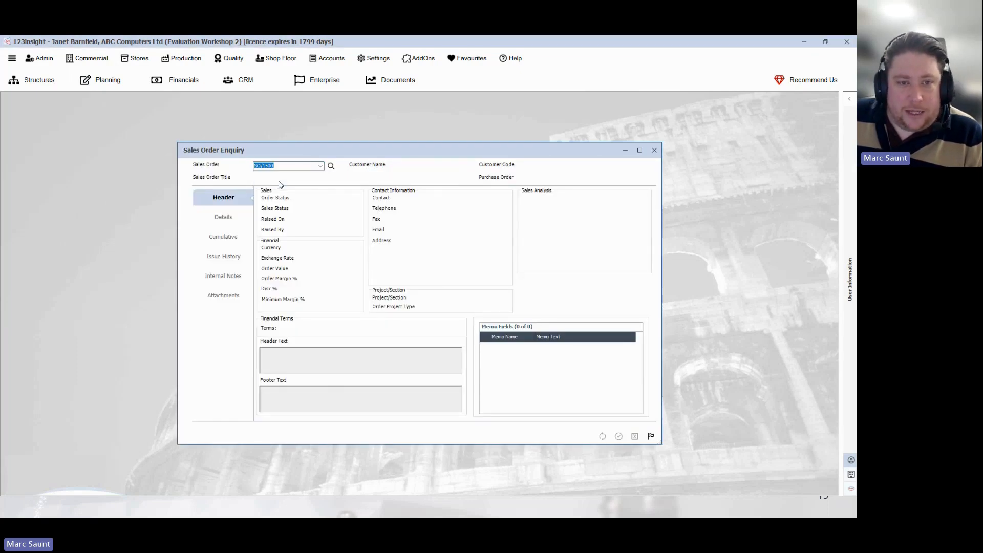
click(223, 217)
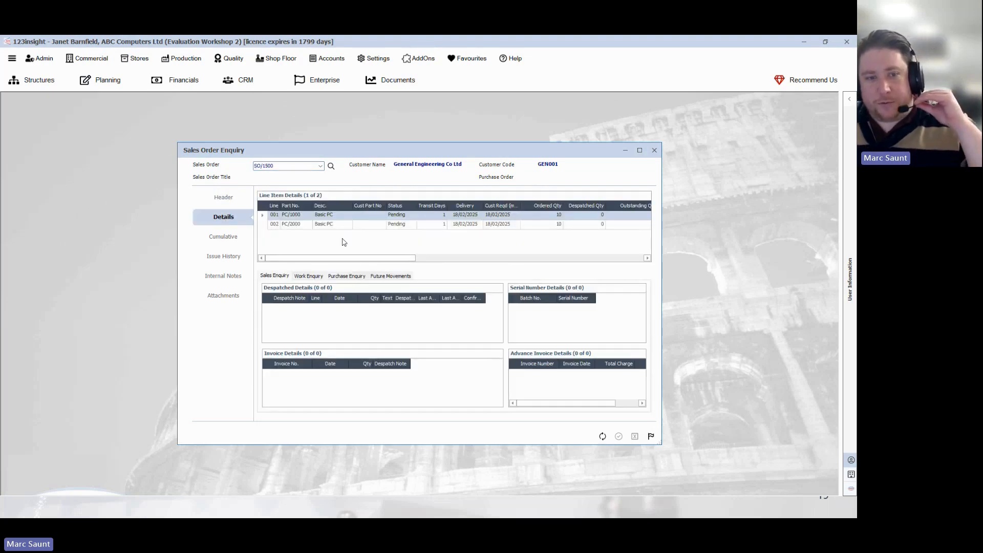
Step: Review the works order behind the PC/2000 sales order line, including its outstanding time, completion and shortage columns
click(270, 225)
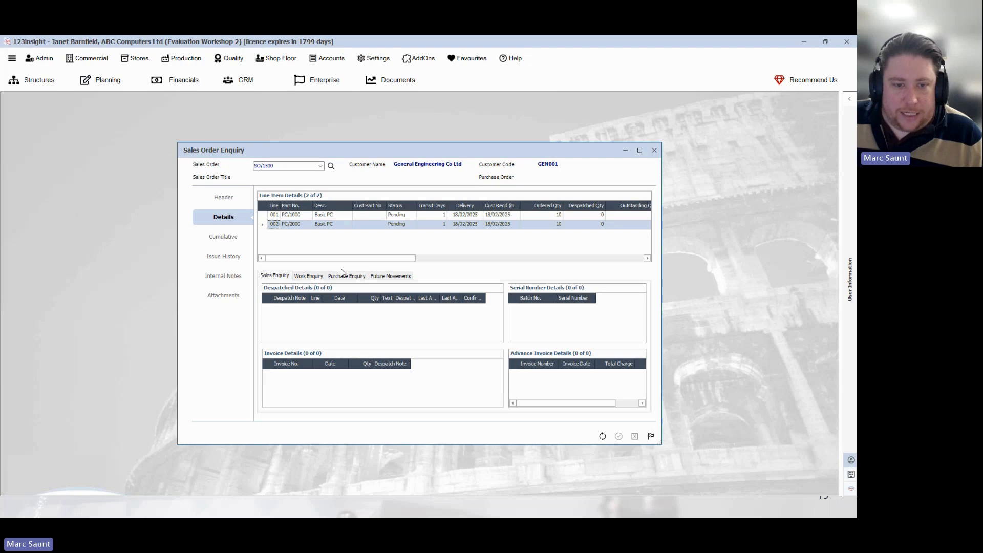
click(310, 277)
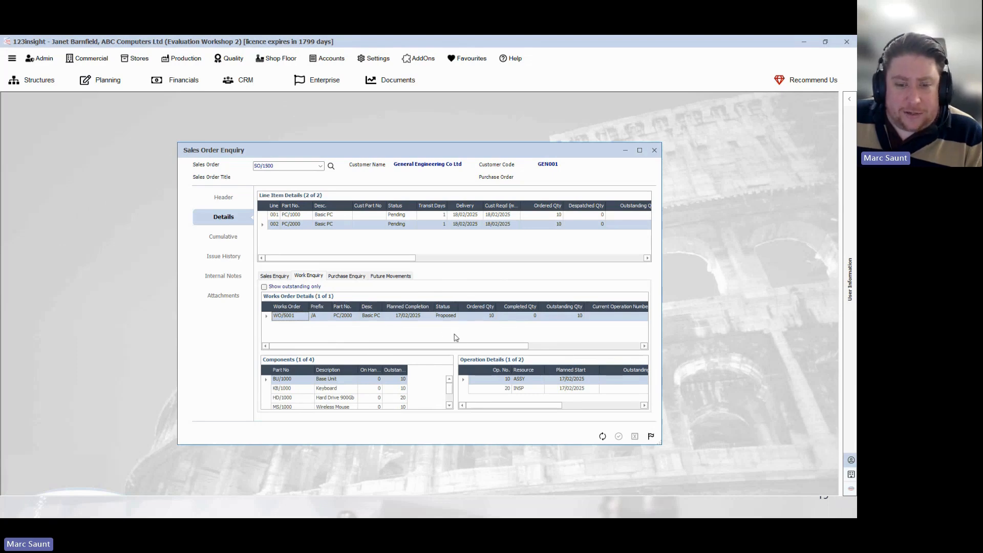
drag(467, 346, 630, 344)
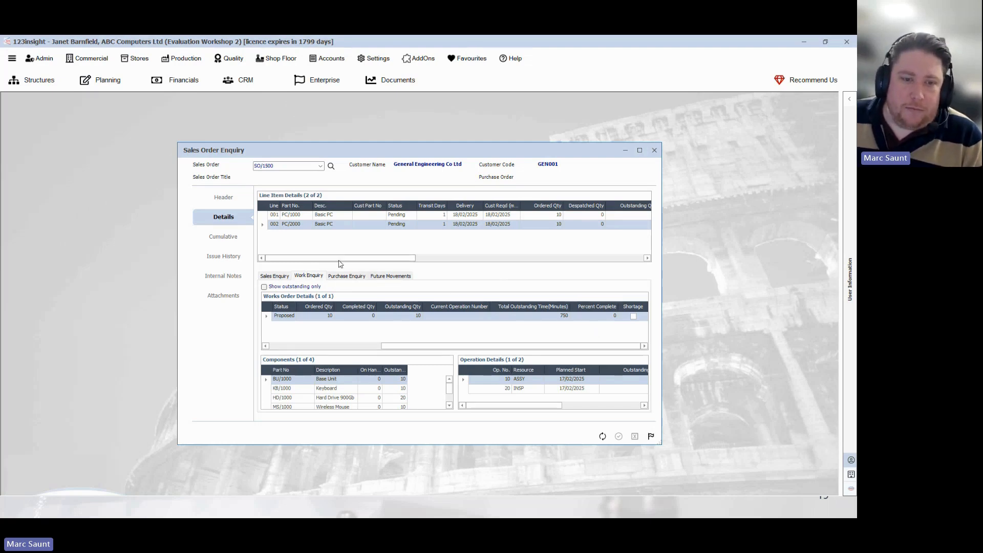
Step: Review the purchase order lines linked to the PC/2000 line with columns fitted to their contents, and close the enquiry
click(343, 276)
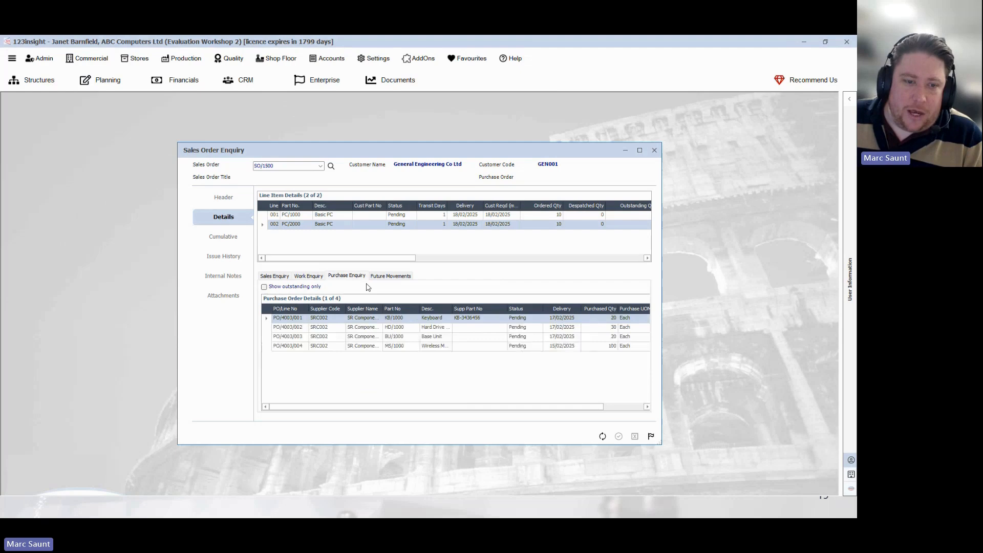
click(286, 317)
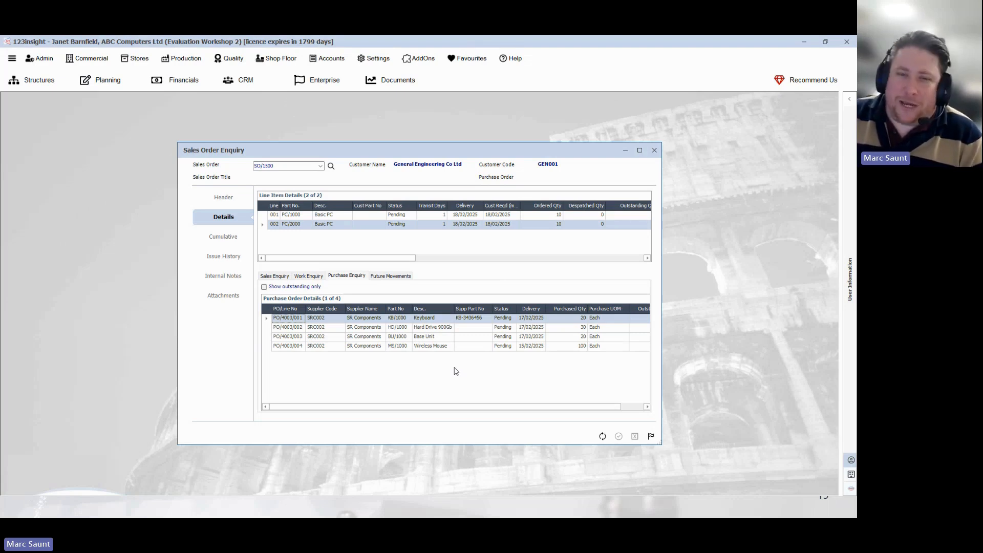
click(655, 150)
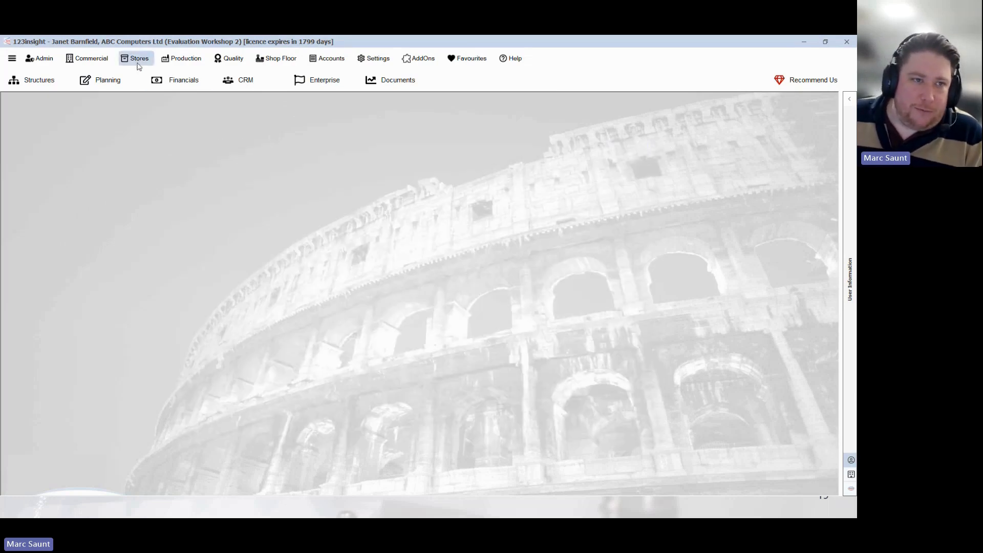
Step: Open the Add/Edit Sales Order window from the commercial sales order functions
click(102, 61)
mouse_move(115, 123)
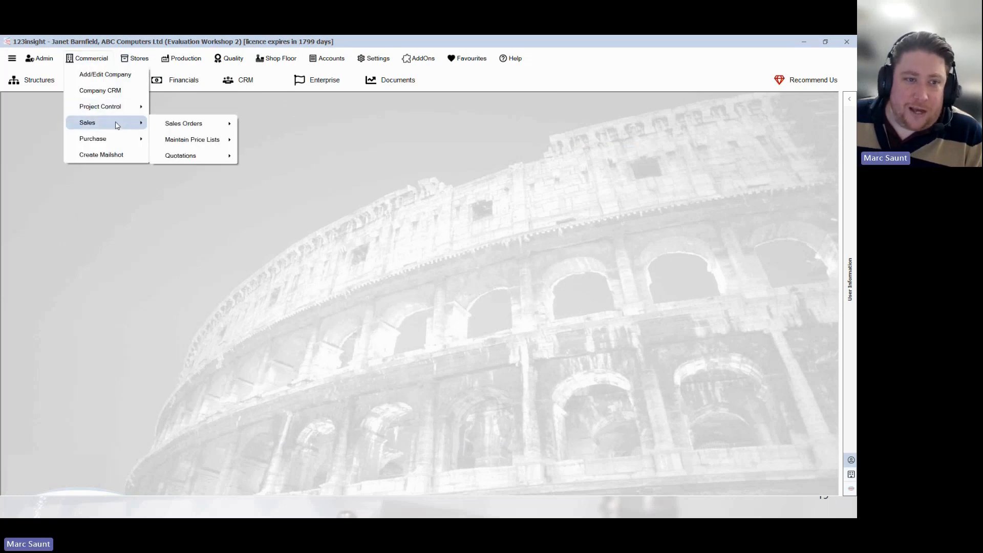
mouse_move(189, 125)
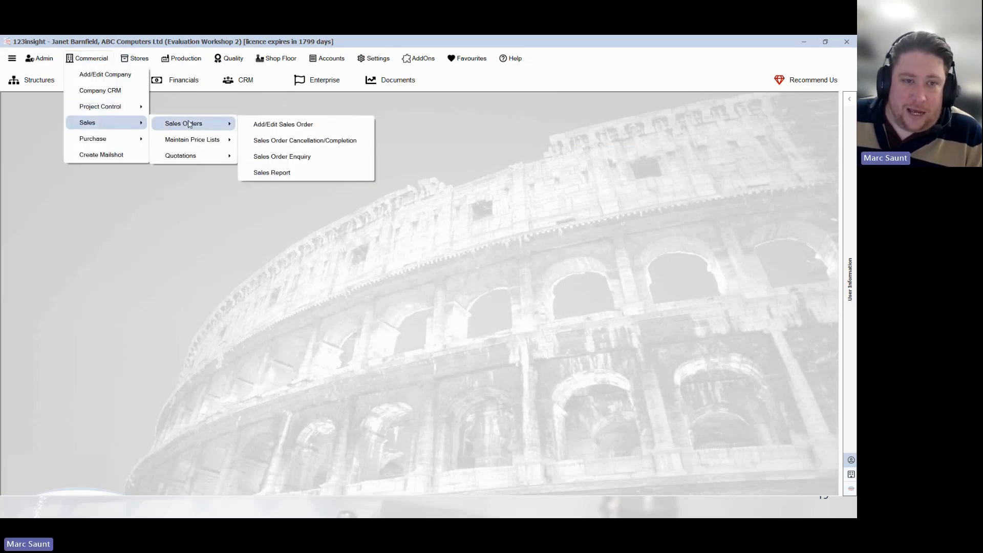
click(318, 126)
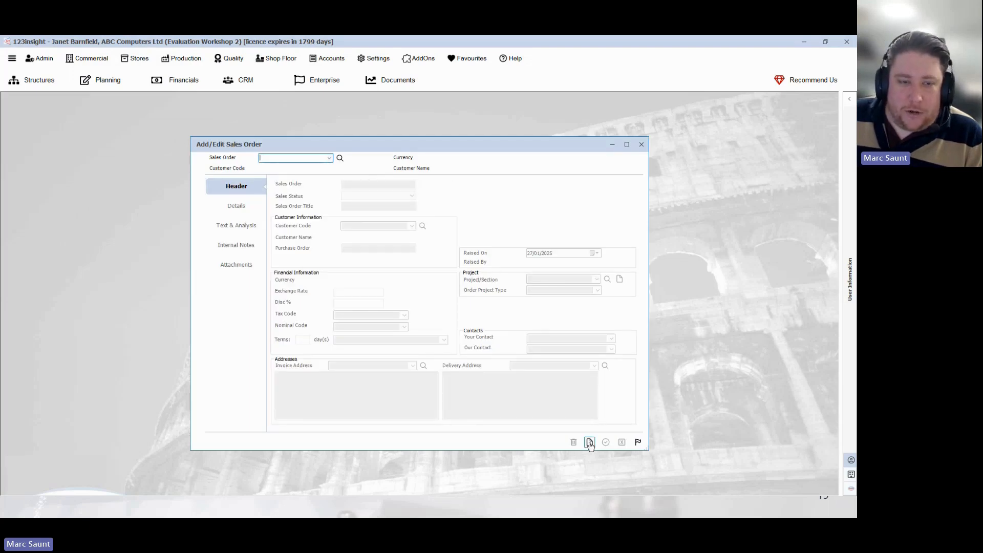
Step: Load the General Engineering Co Ltd sales order for editing and show its line details
click(329, 157)
click(285, 175)
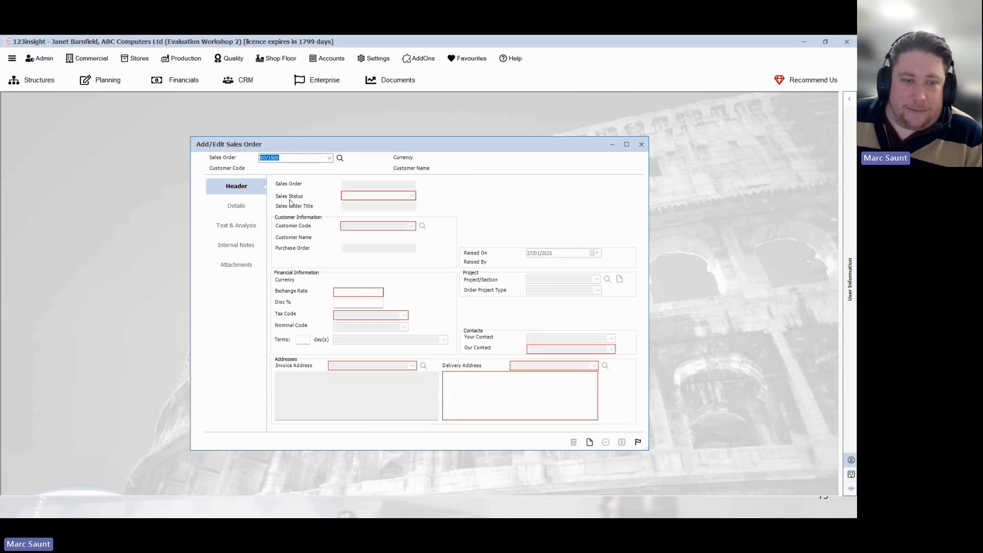
click(236, 206)
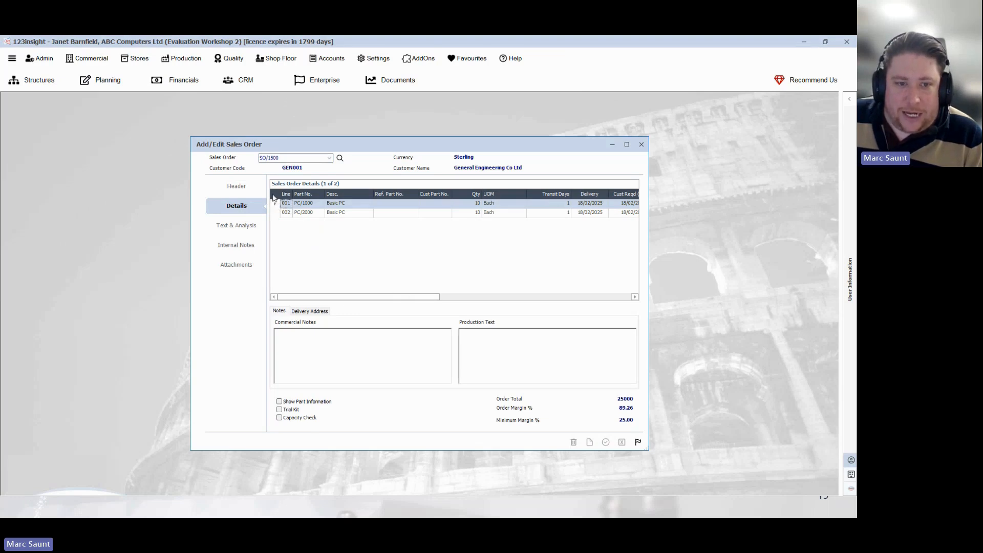
Step: Set the delivery date of the PC/2000 line on the sales order to 28/03/2025
click(279, 213)
drag(411, 297, 478, 297)
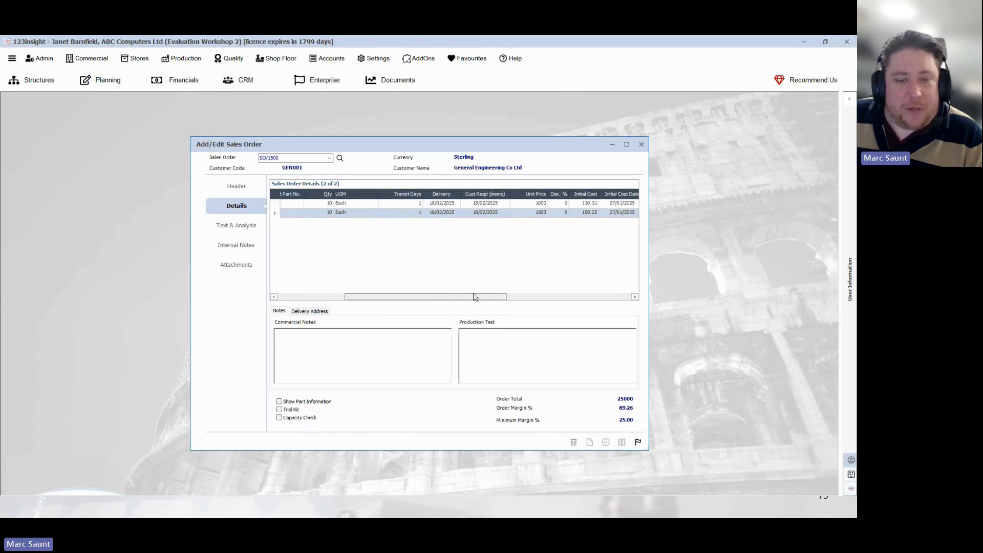
click(453, 213)
click(456, 213)
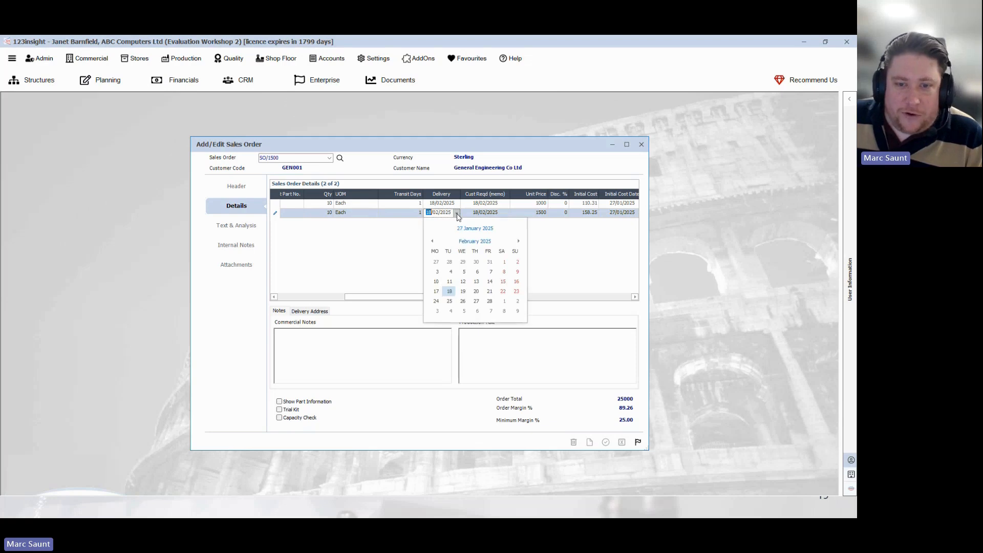
click(519, 241)
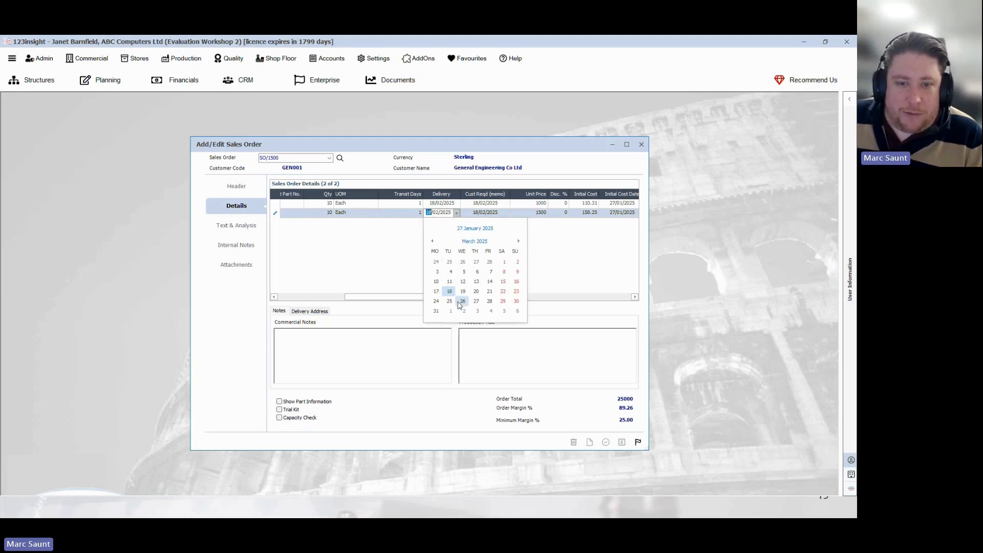
click(490, 302)
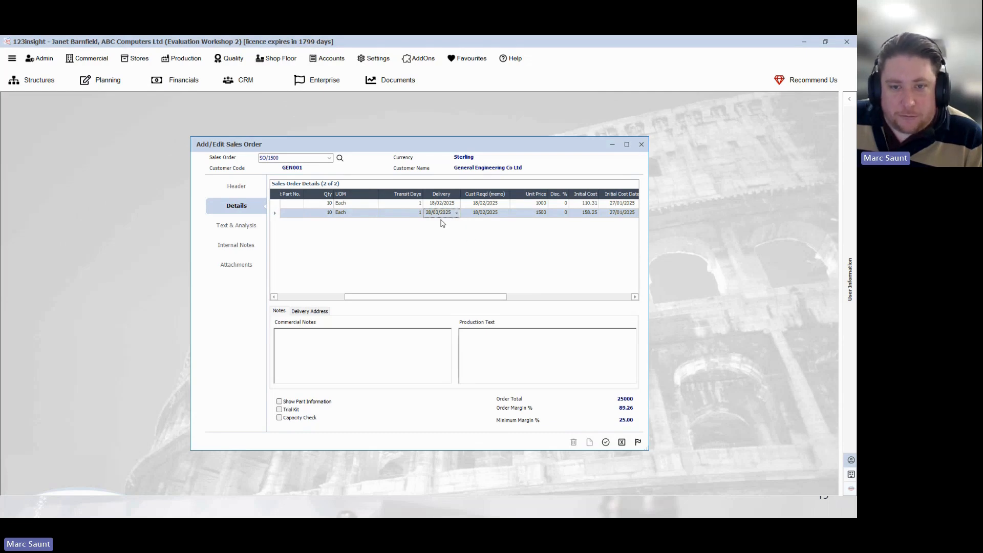
Step: Set the PC/2000 line's unit price to 1400, save the sales order and exit its window
drag(486, 299, 515, 298)
click(471, 212)
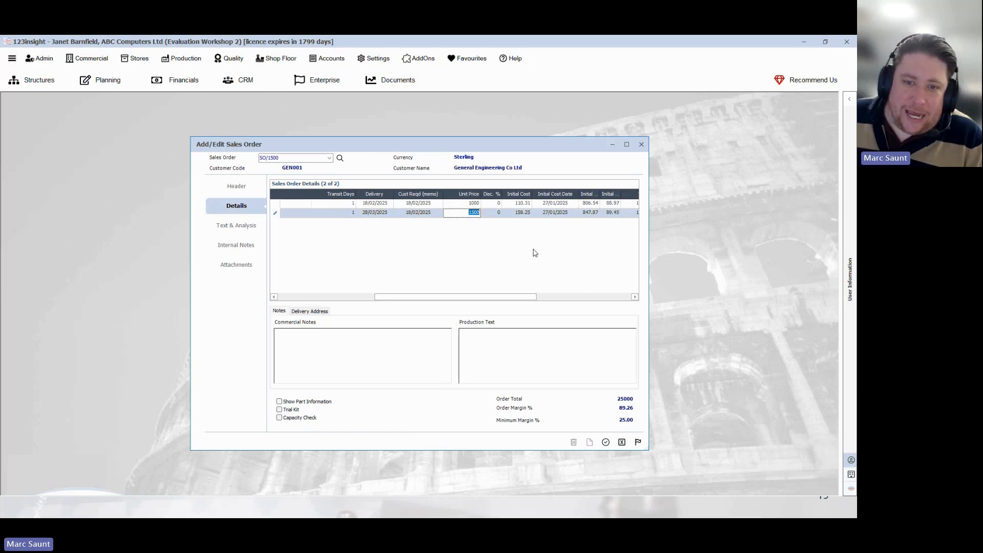
text(1)
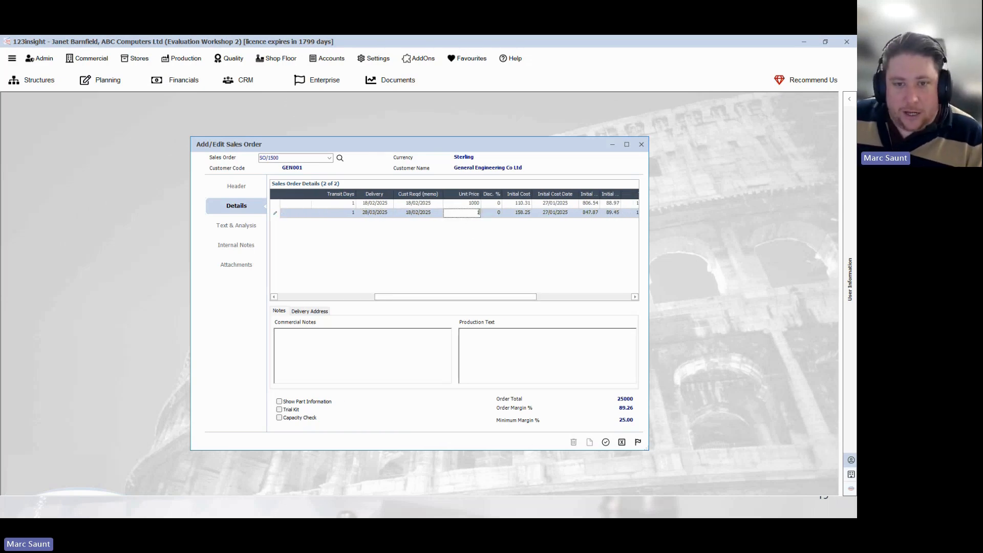
key(Tab)
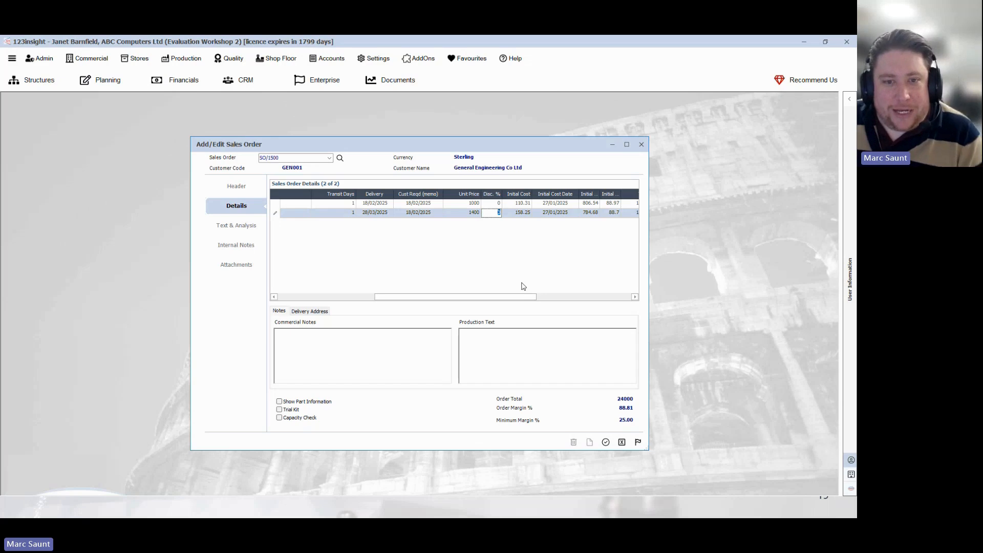
drag(518, 299, 524, 298)
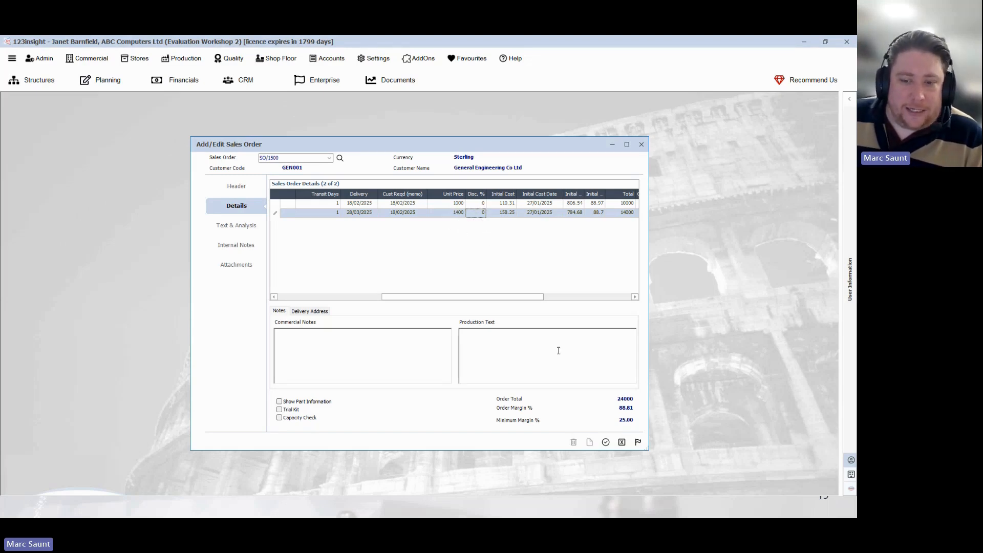
click(605, 442)
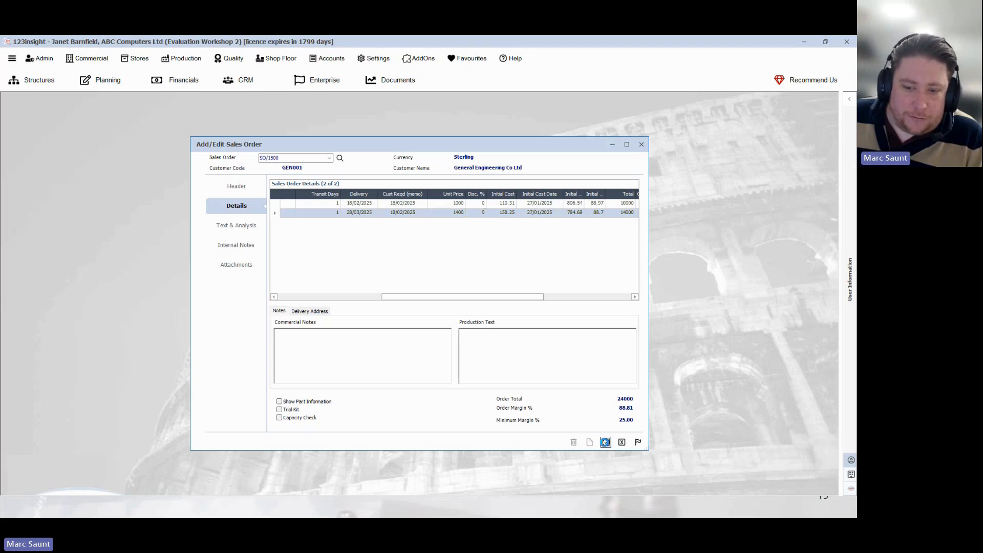
click(638, 441)
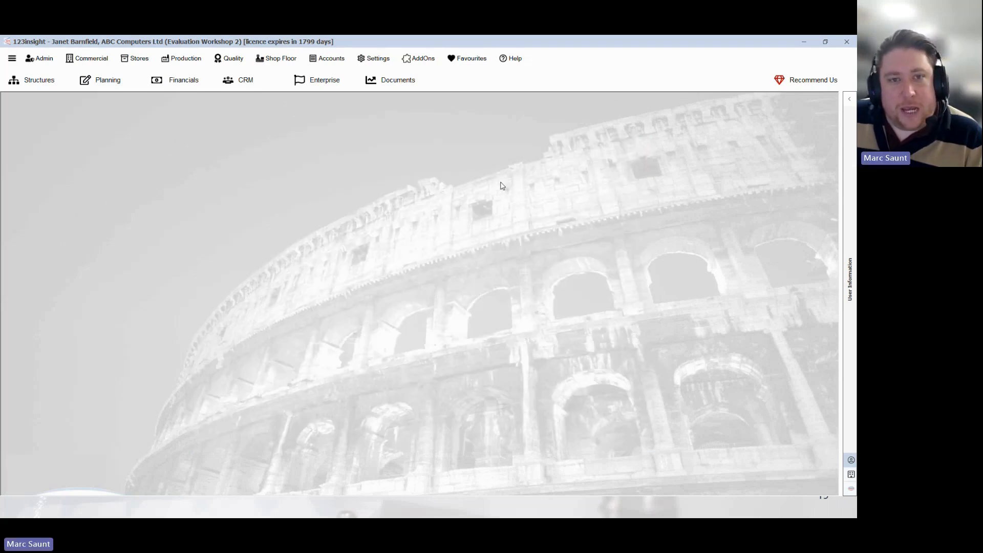
Step: Generate a print preview of the reprinted Sales Acknowledgement for the General Engineering Co Ltd order
click(401, 82)
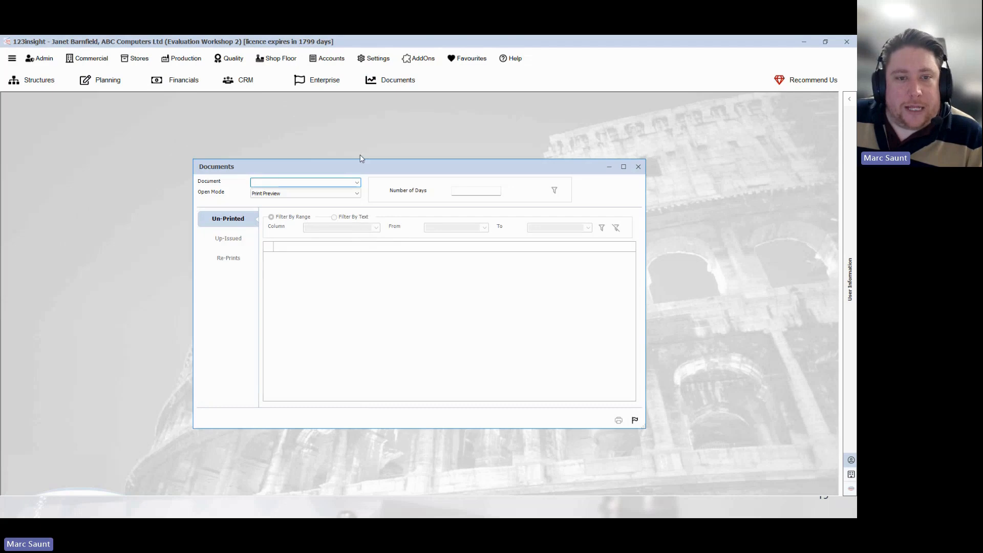
click(357, 183)
click(281, 345)
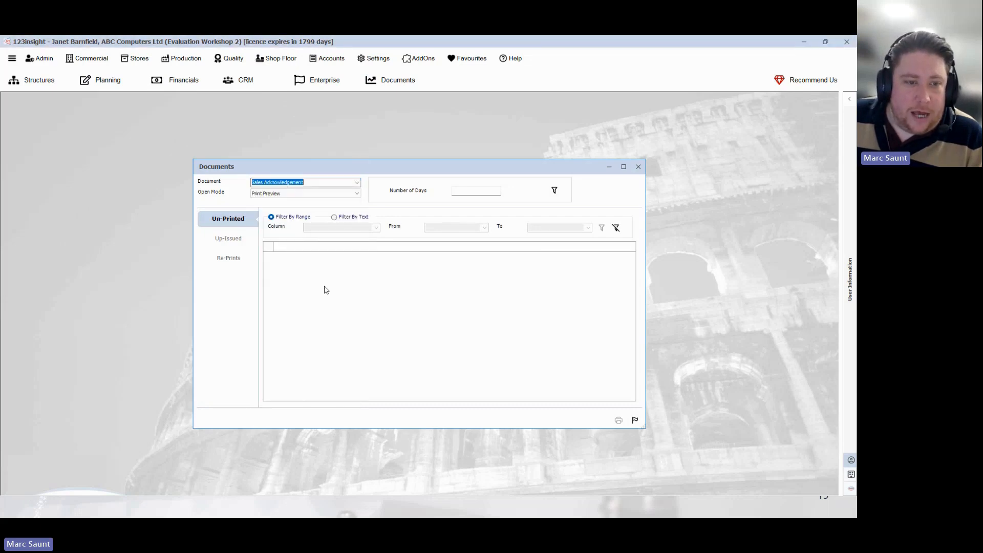
click(234, 261)
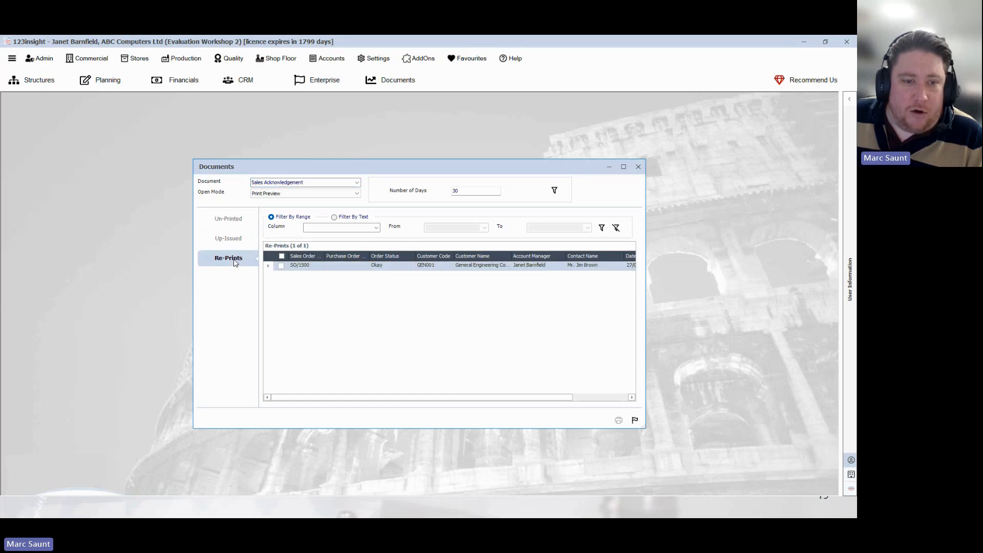
click(281, 265)
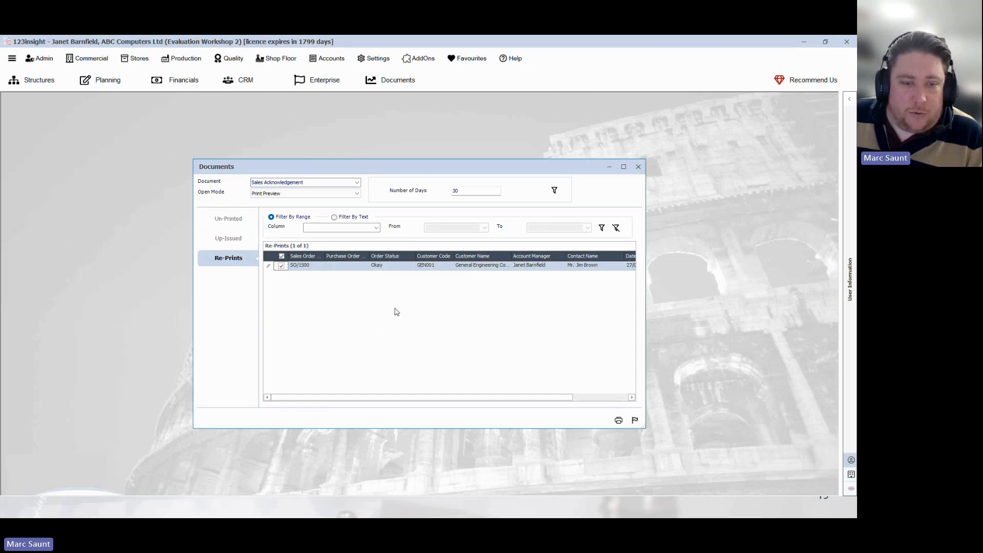
click(619, 421)
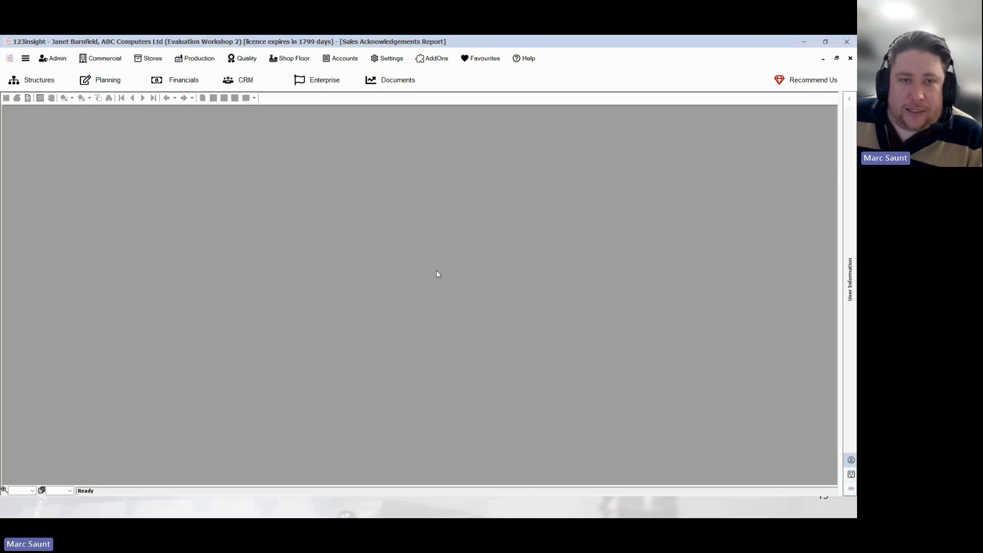
Step: Check the acknowledgement's line due dates, unit prices and order total, and close the report and the Documents window
scroll(370, 255, down, 3)
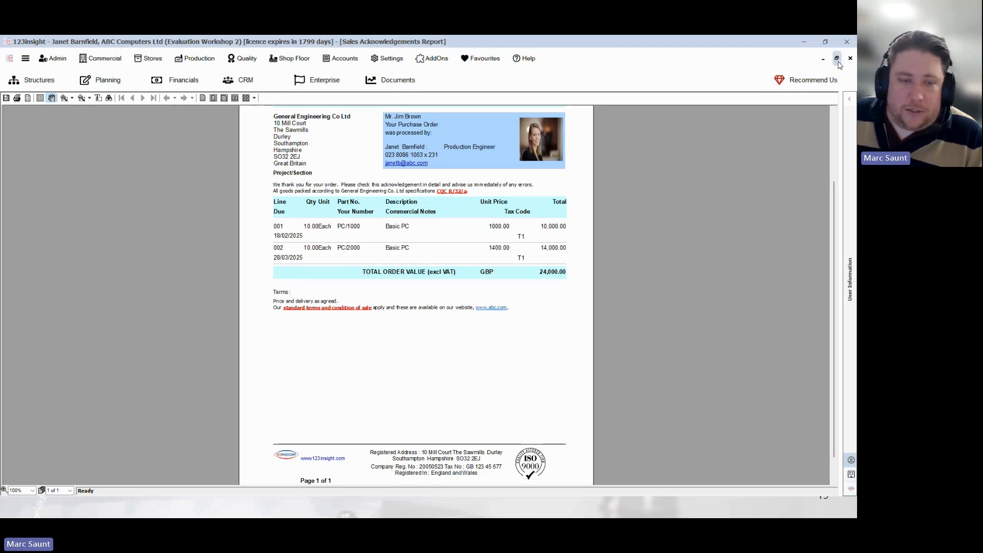
click(836, 58)
click(610, 164)
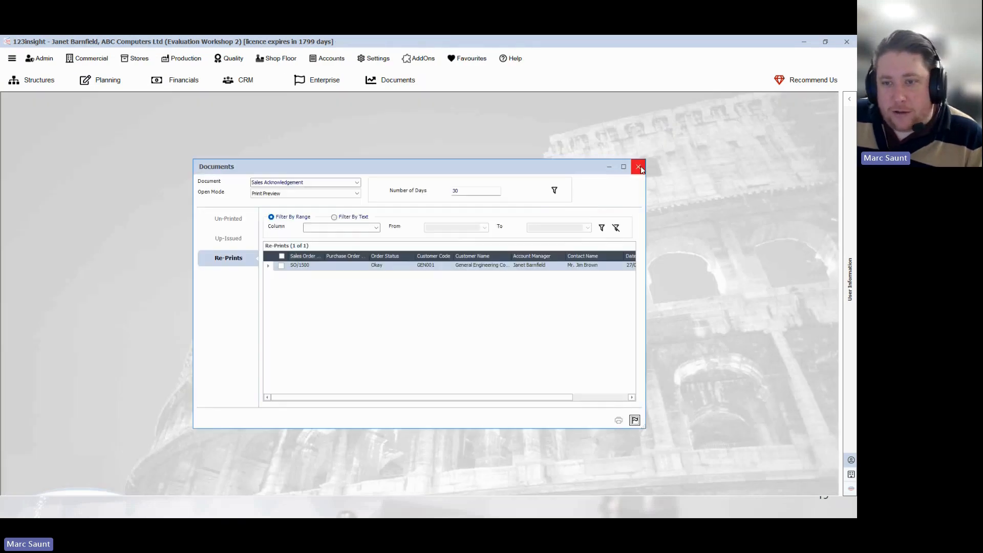
click(639, 166)
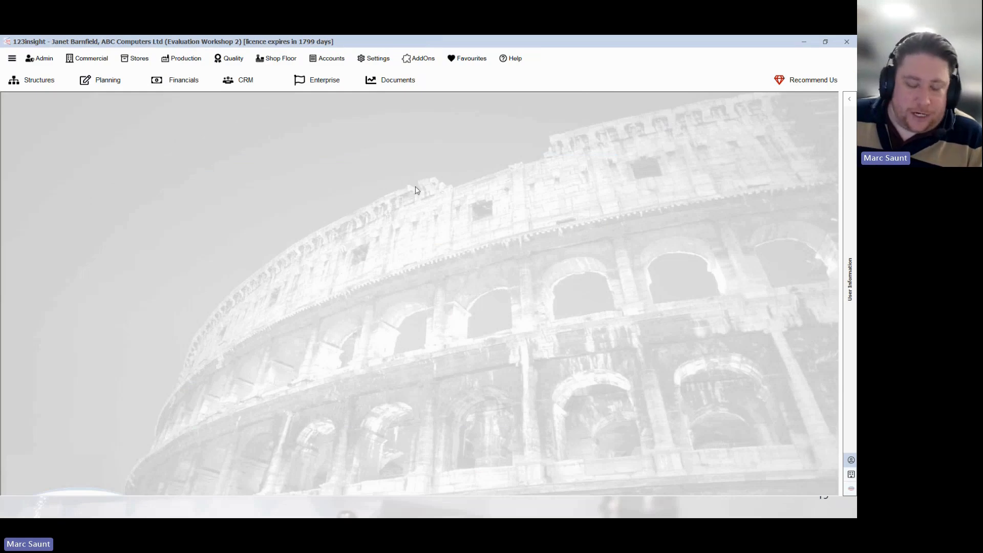
Step: Examine the Sales Order Book in the financial figures, broken down by month due out, and close the chart and Financials window
click(182, 82)
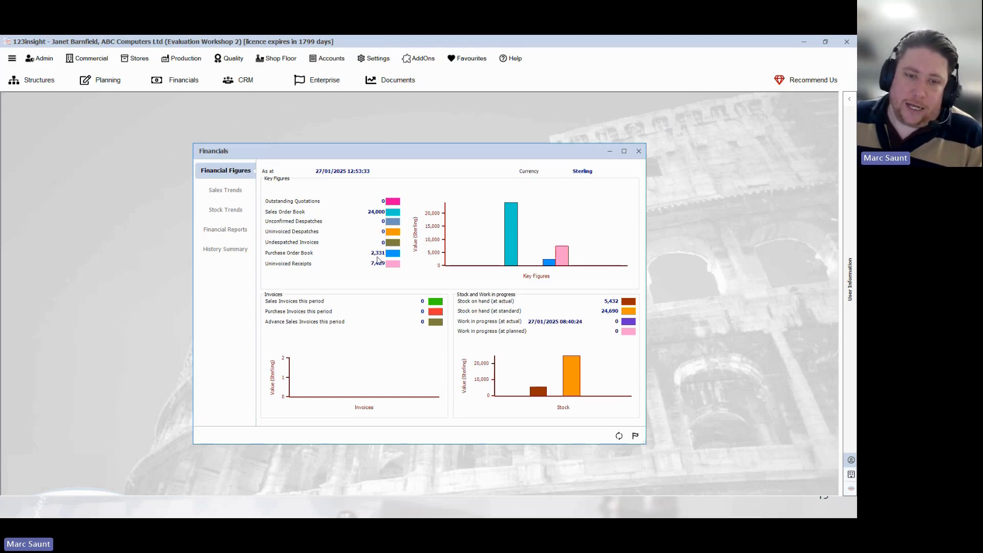
right_click(393, 216)
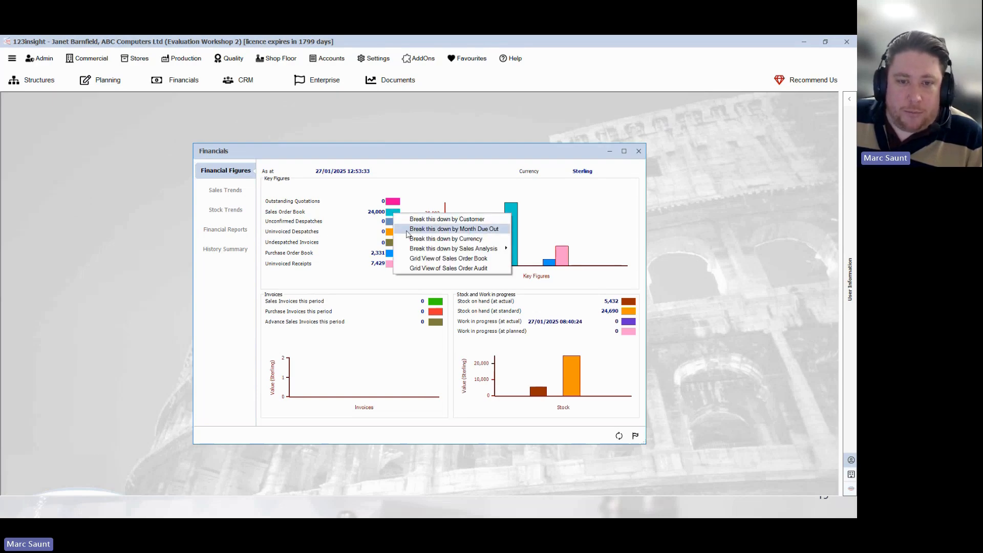
click(502, 230)
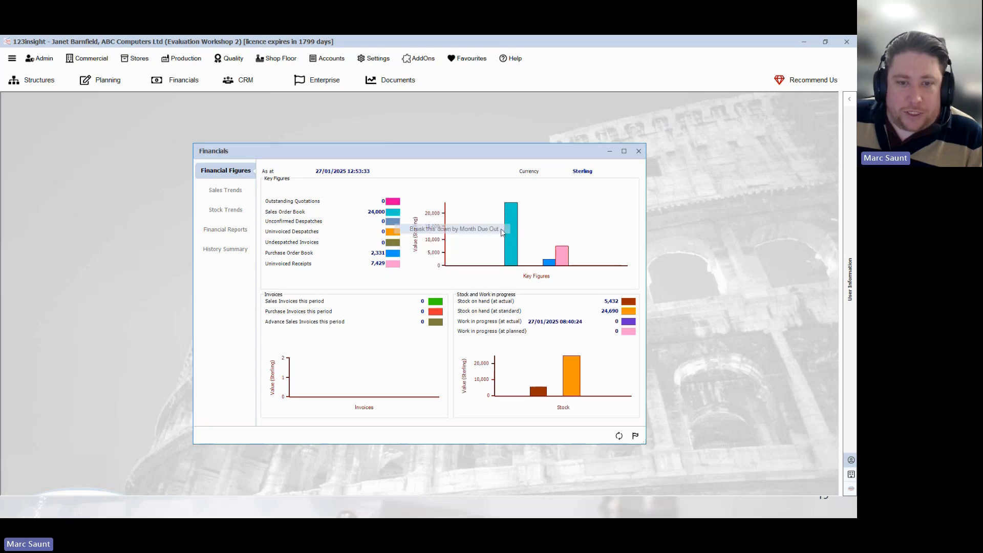
mouse_move(341, 333)
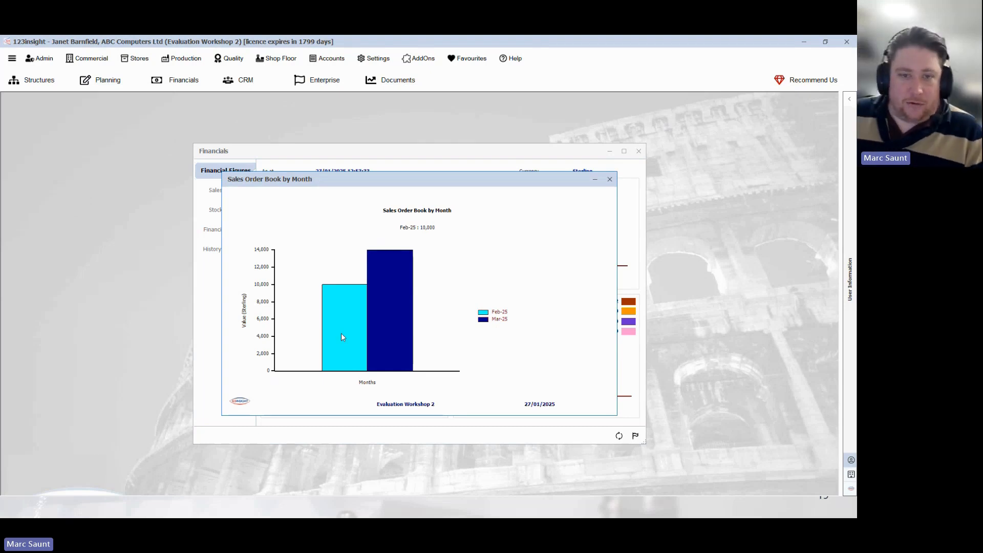
mouse_move(405, 345)
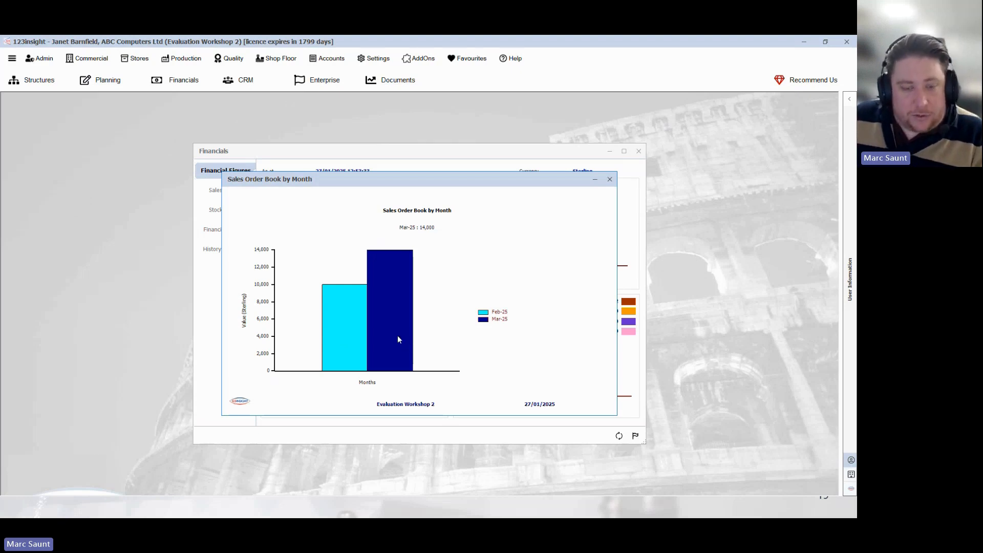
click(610, 180)
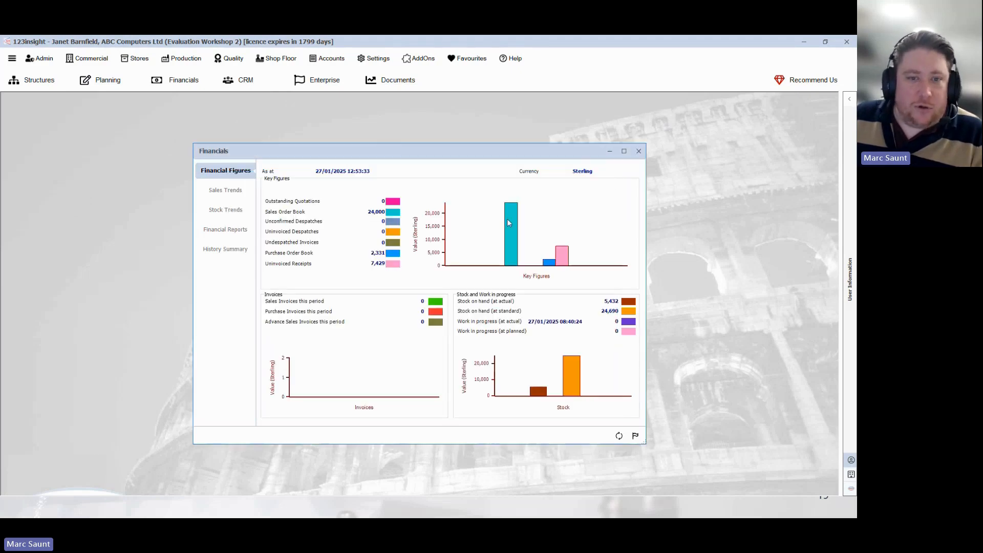
right_click(394, 215)
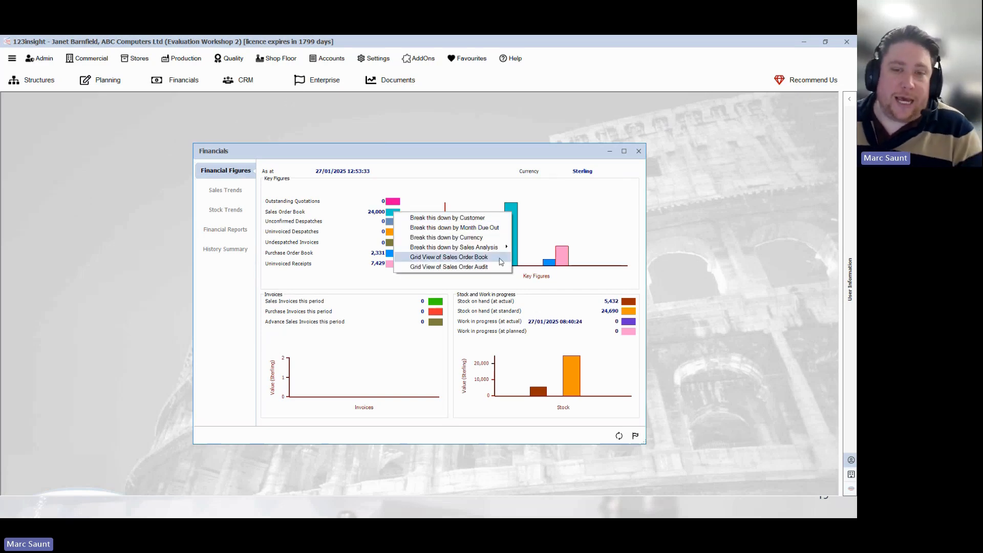
click(482, 165)
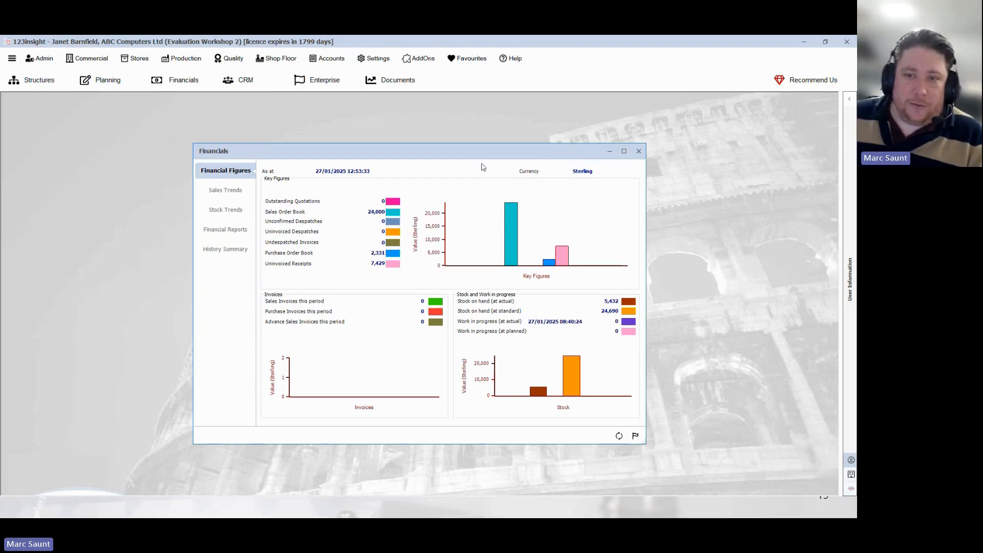
click(639, 152)
Step: Open Planning and run MRP to recalculate the plan from the amended sales order
click(107, 81)
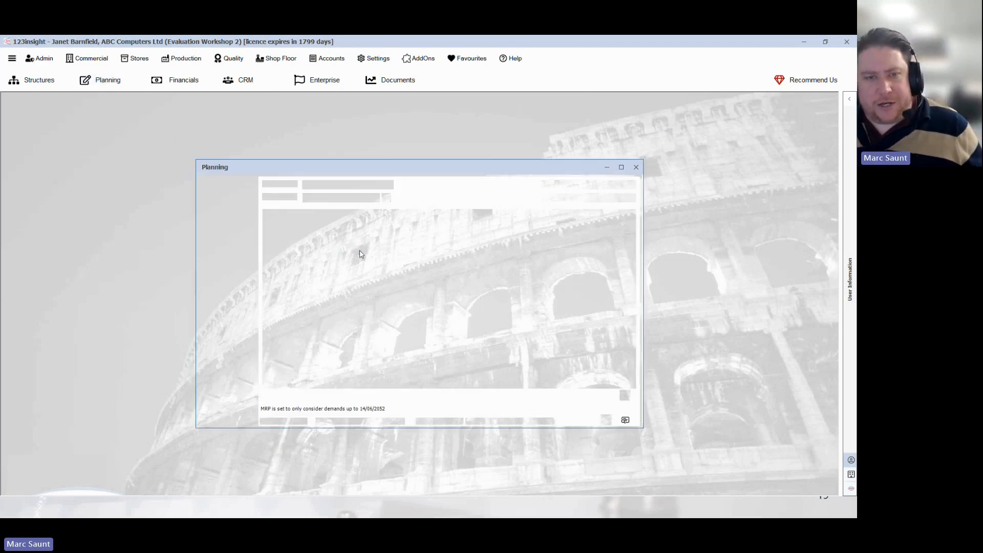
click(606, 419)
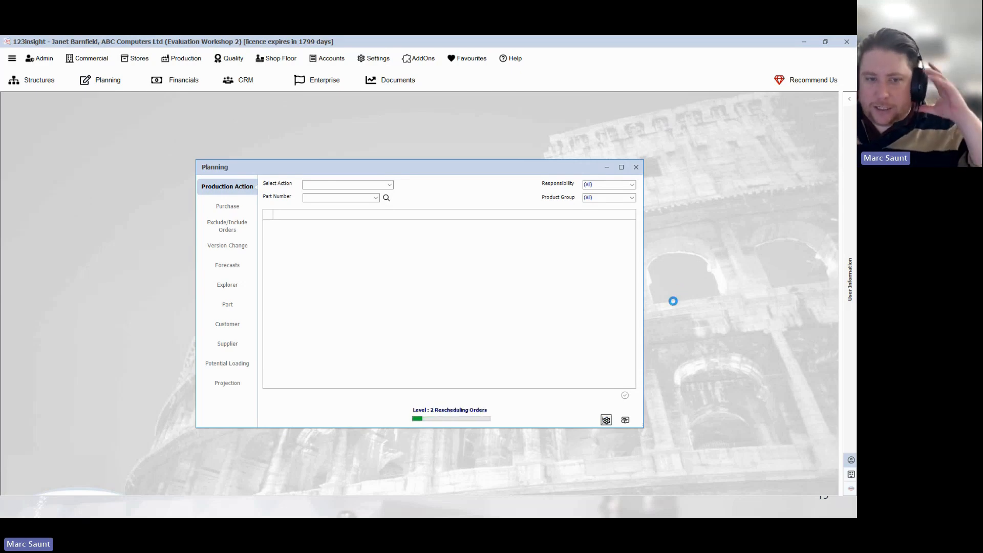
click(429, 289)
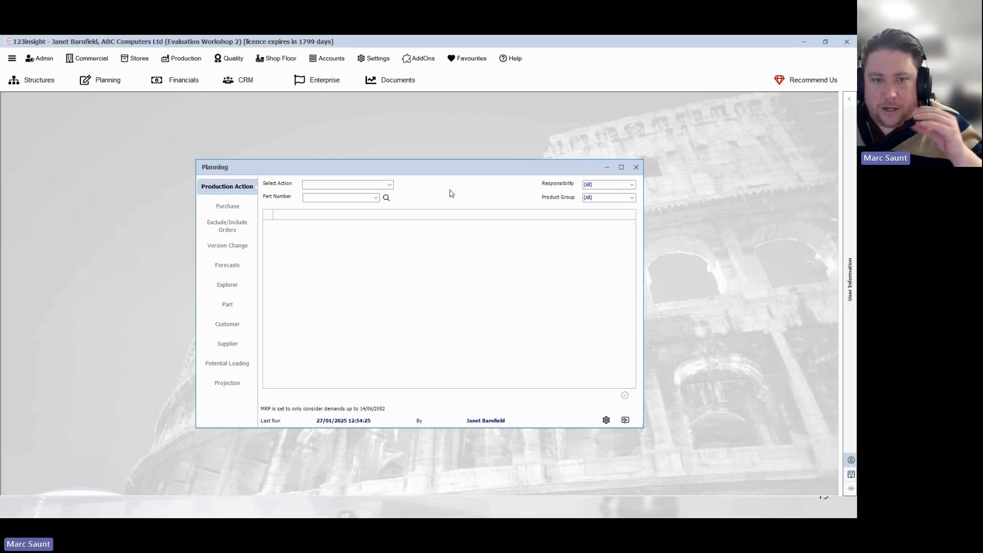
Step: List the existing works orders to reschedule and review the date change, original dates and new dates for PC/2000
click(389, 187)
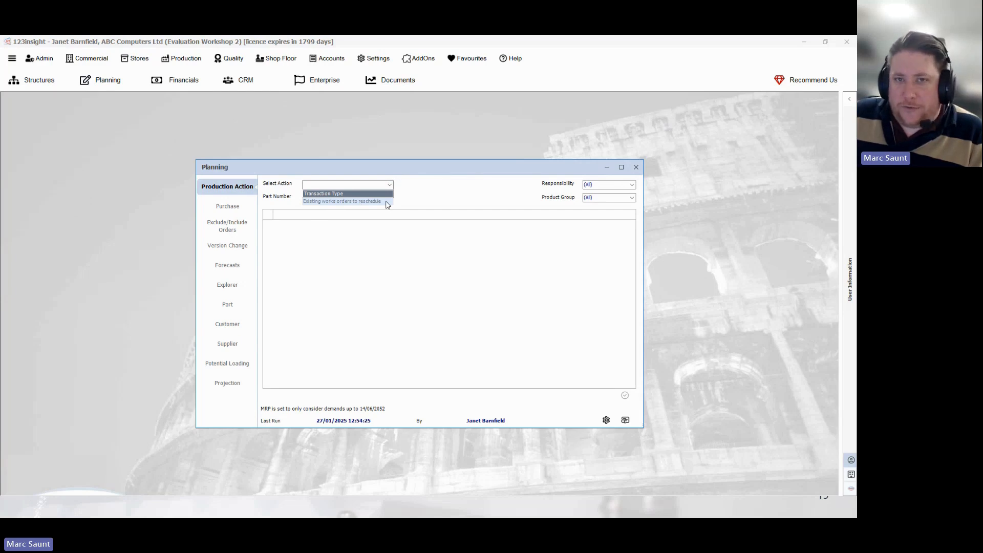
click(387, 201)
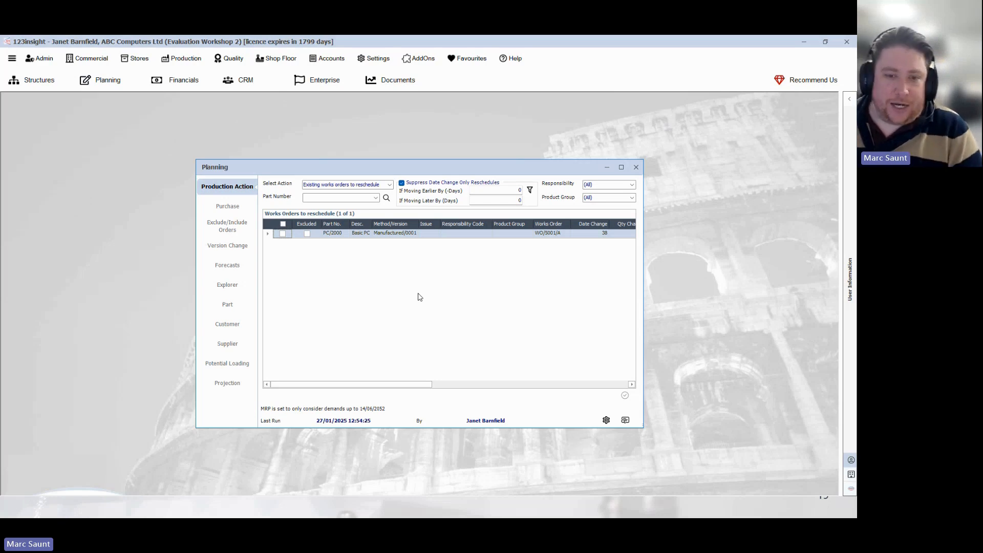
drag(382, 385, 437, 388)
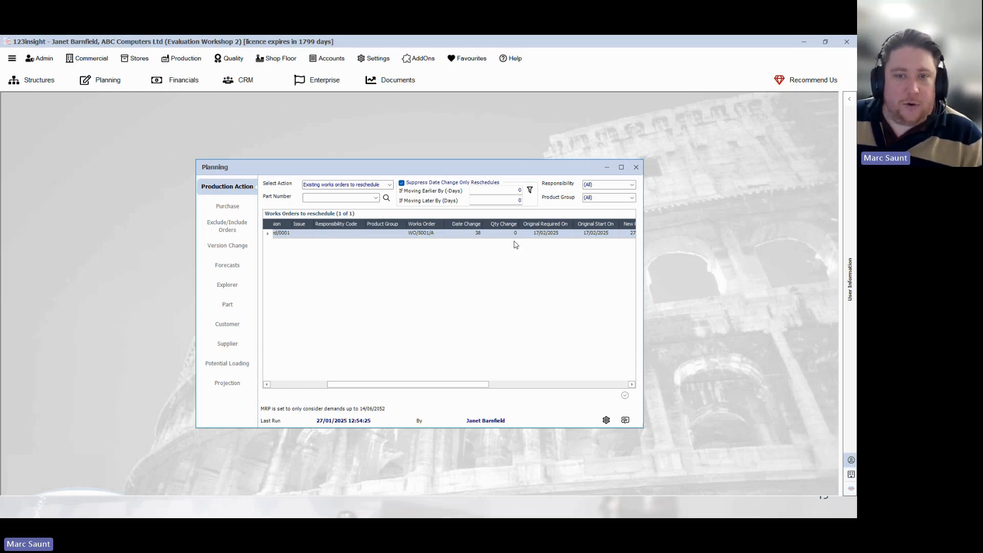
drag(472, 385, 533, 385)
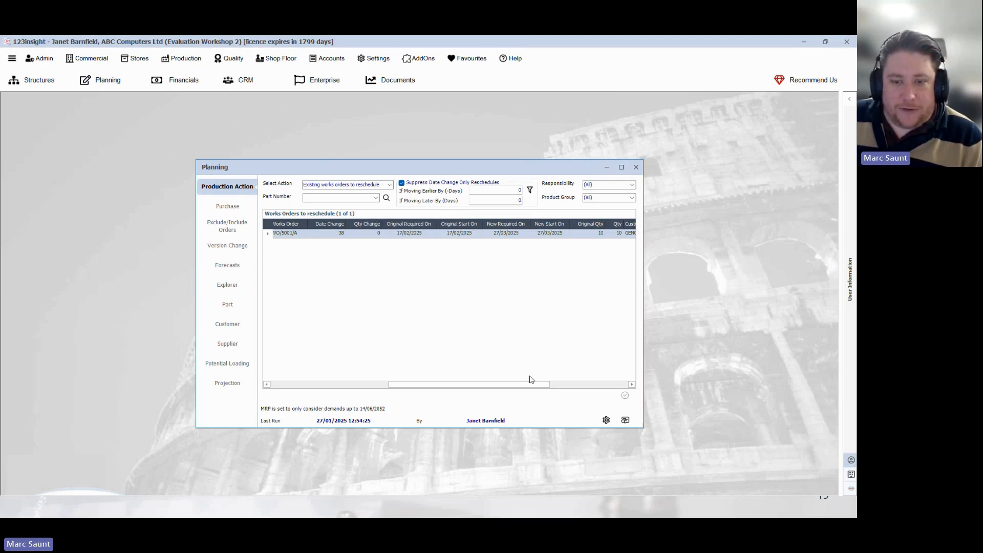
Step: Check the PC/2000 works order's new dates and linked sales order line, and review the weekly figures in Potential Loading
drag(522, 388, 551, 388)
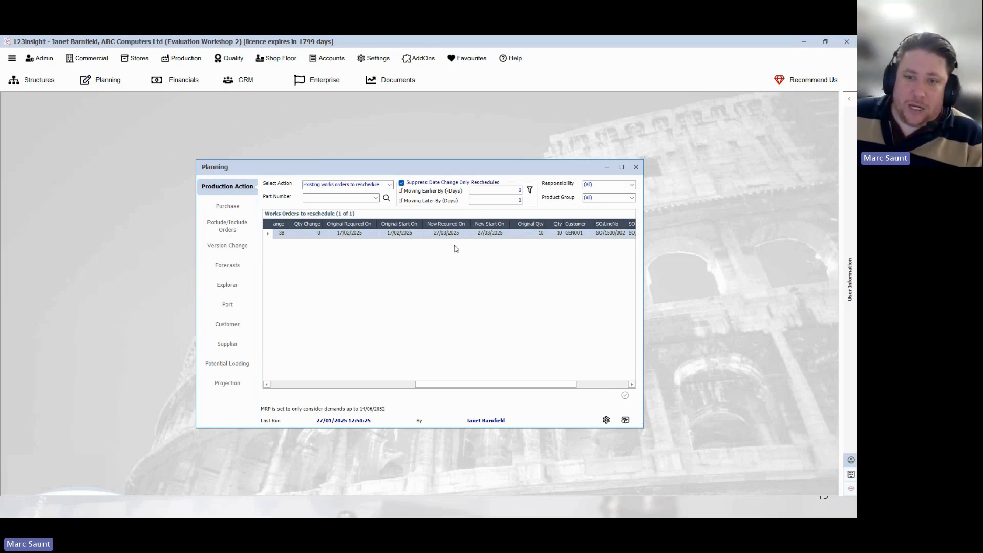
drag(514, 384, 286, 360)
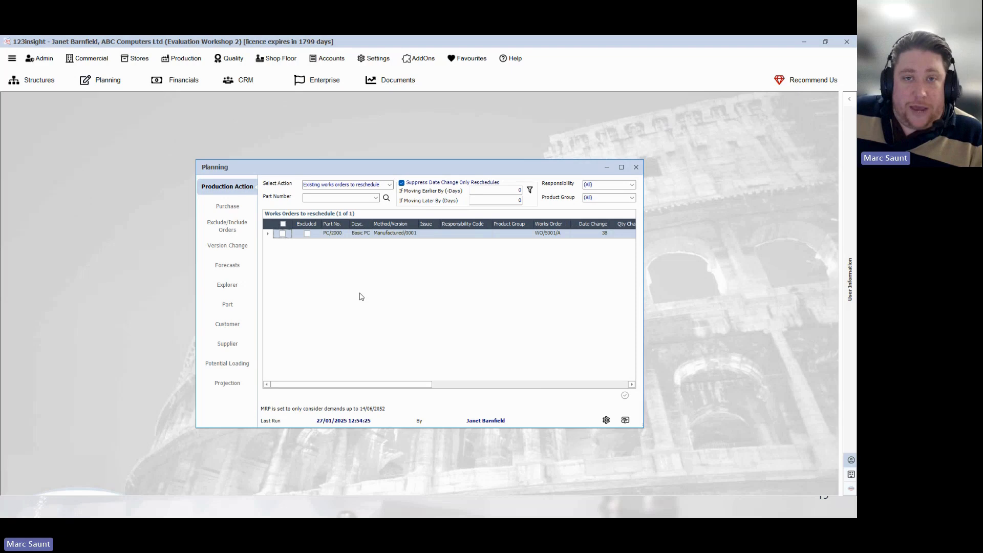
click(228, 364)
drag(434, 322, 514, 324)
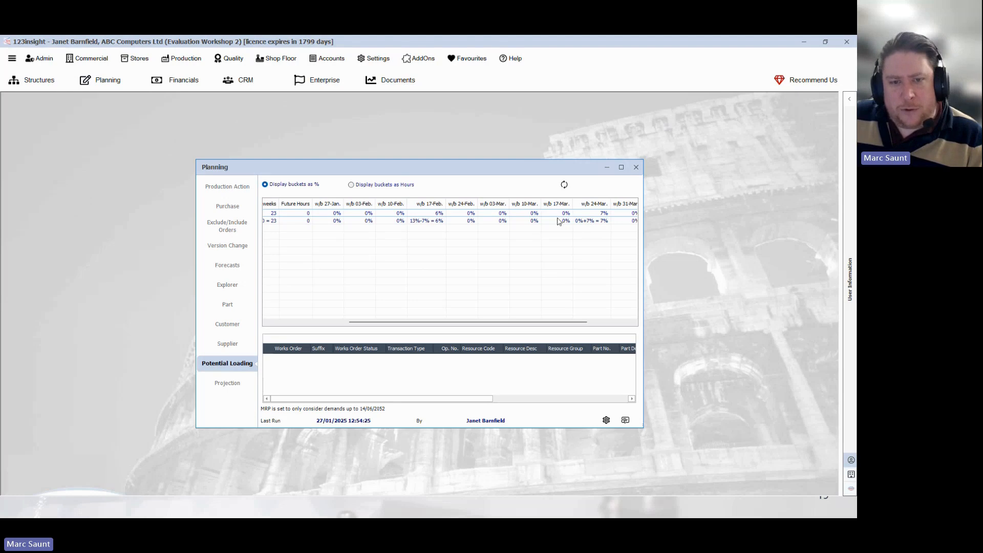
drag(488, 326, 557, 327)
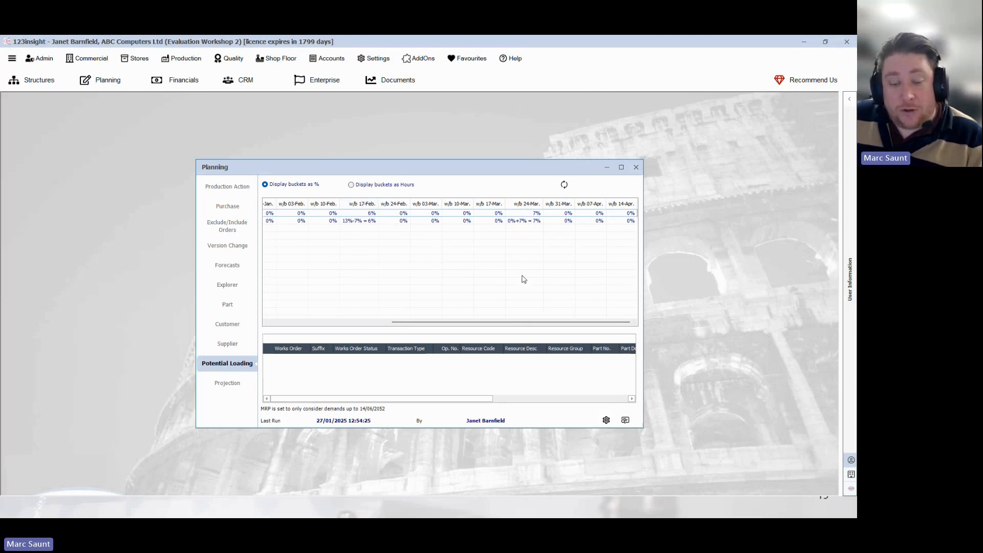
drag(517, 322, 309, 309)
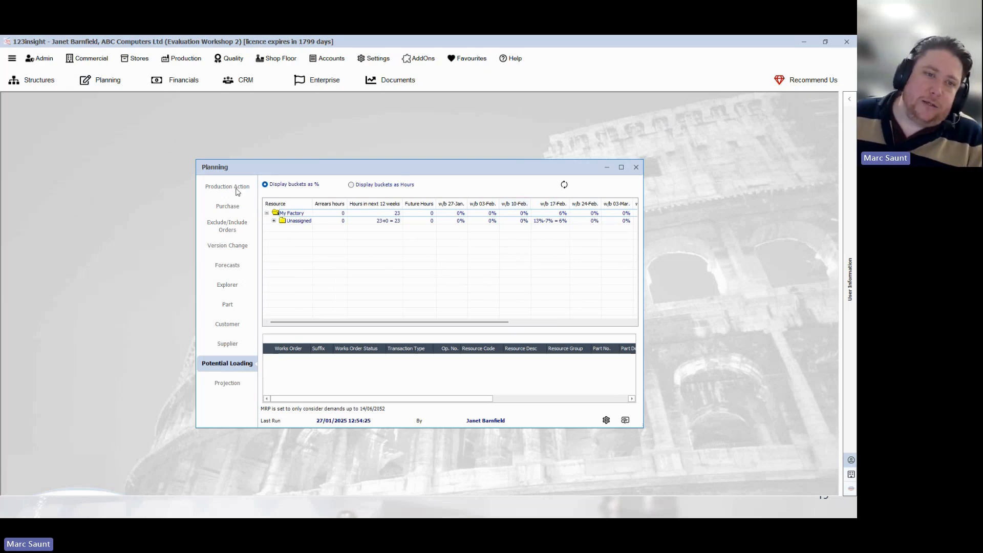
Step: List the existing purchase orders to reschedule, review their quantity and date changes, and check the reason for the error markers
click(237, 208)
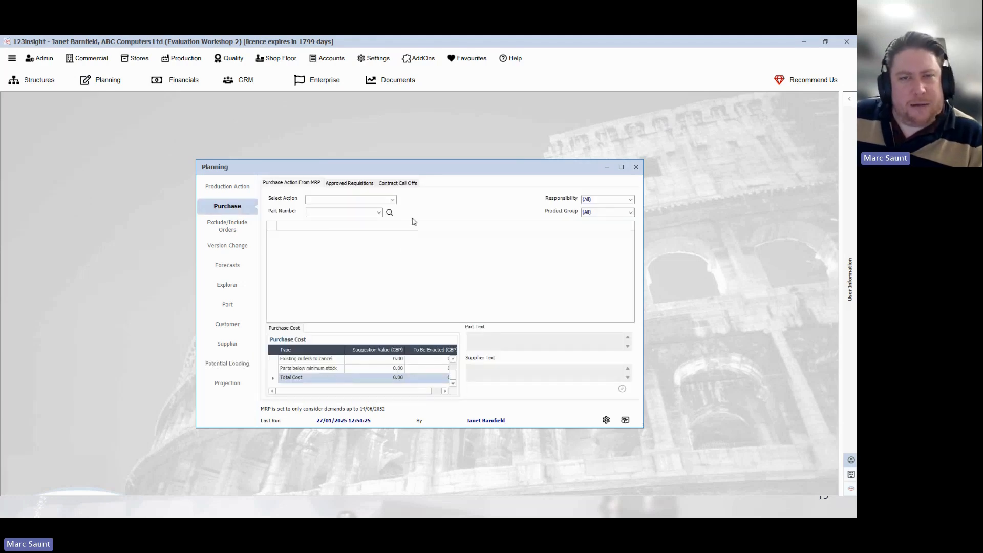
click(393, 200)
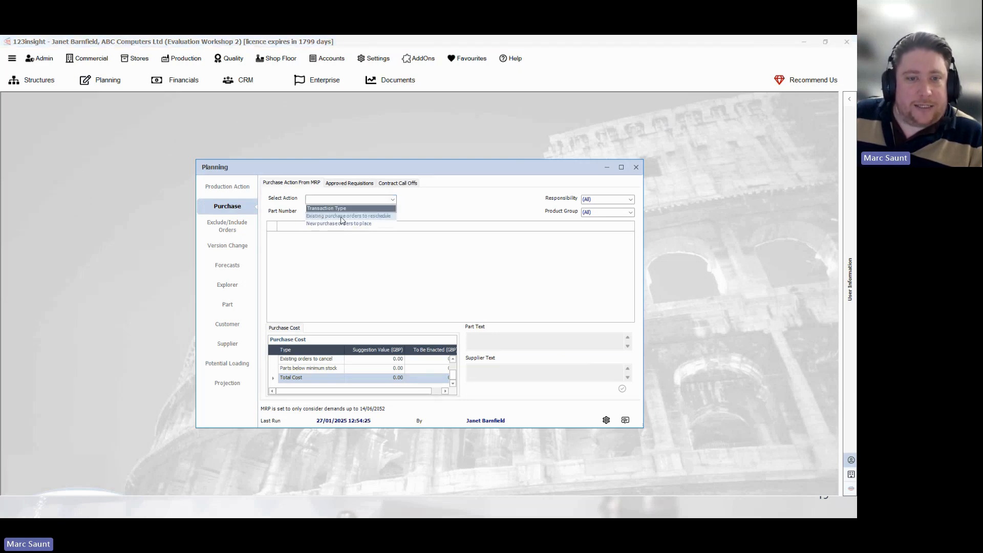
click(366, 217)
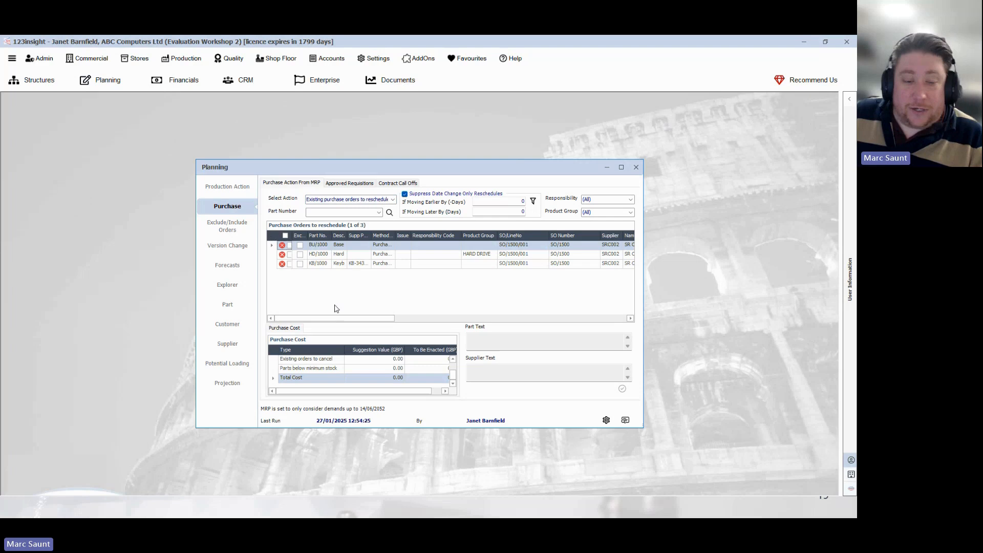
drag(342, 321, 481, 320)
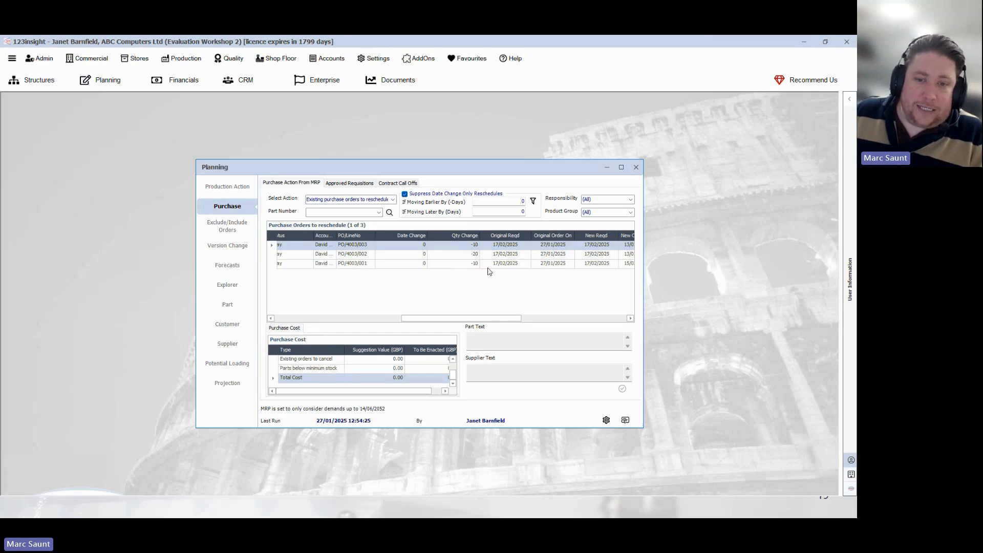
drag(499, 319, 379, 320)
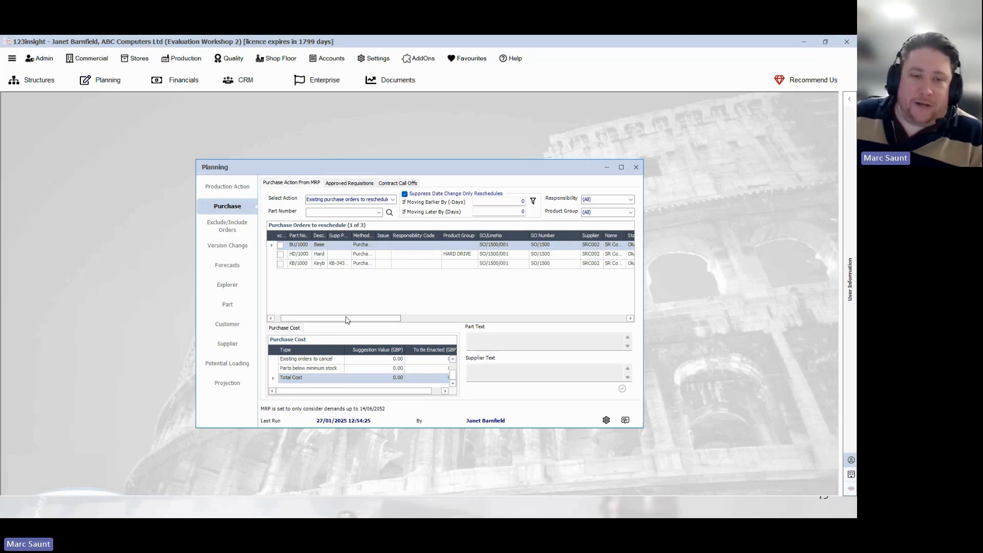
mouse_move(347, 318)
mouse_down()
mouse_move(560, 319)
mouse_move(333, 326)
mouse_up()
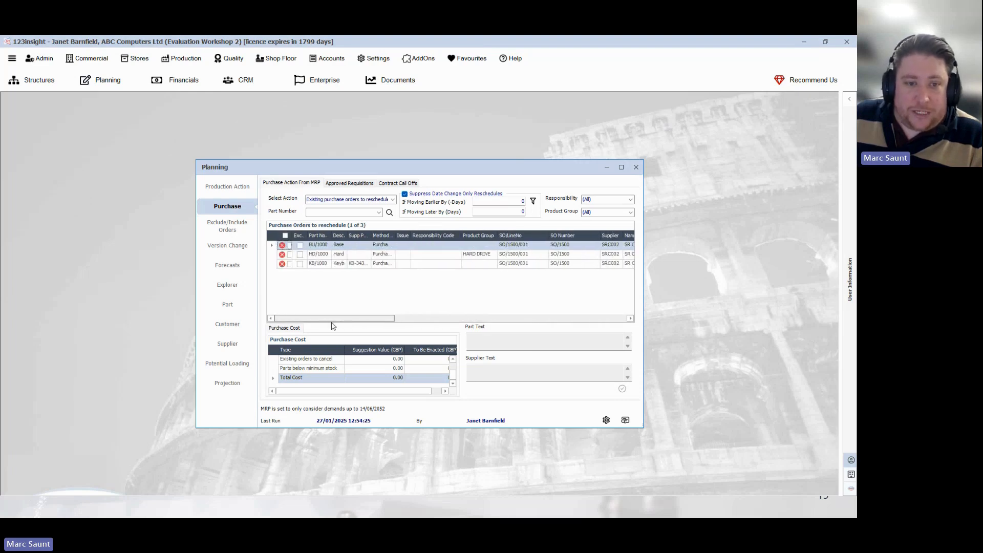
mouse_move(282, 266)
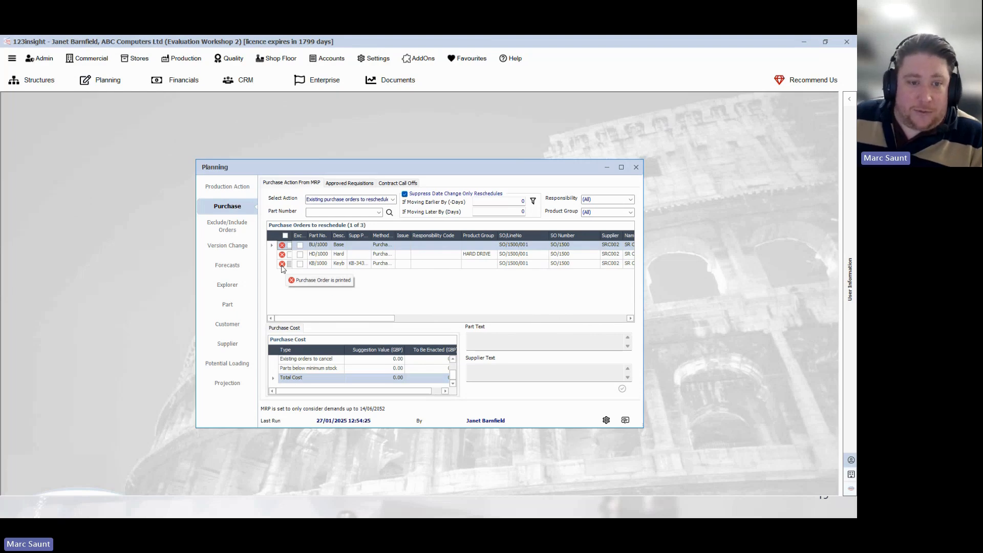
click(272, 237)
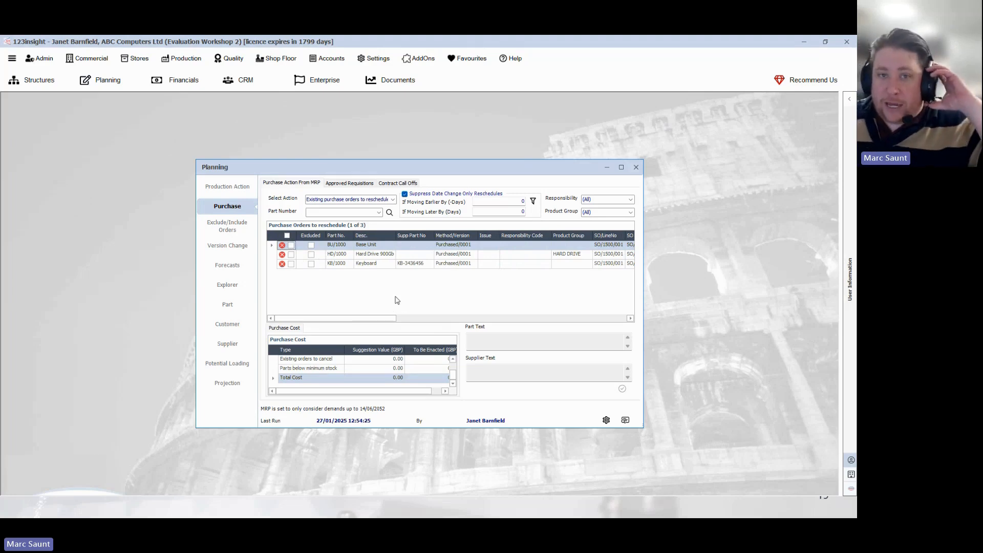
Step: List the new purchase orders to place and review their parts, suppliers, quantities and costs
click(393, 200)
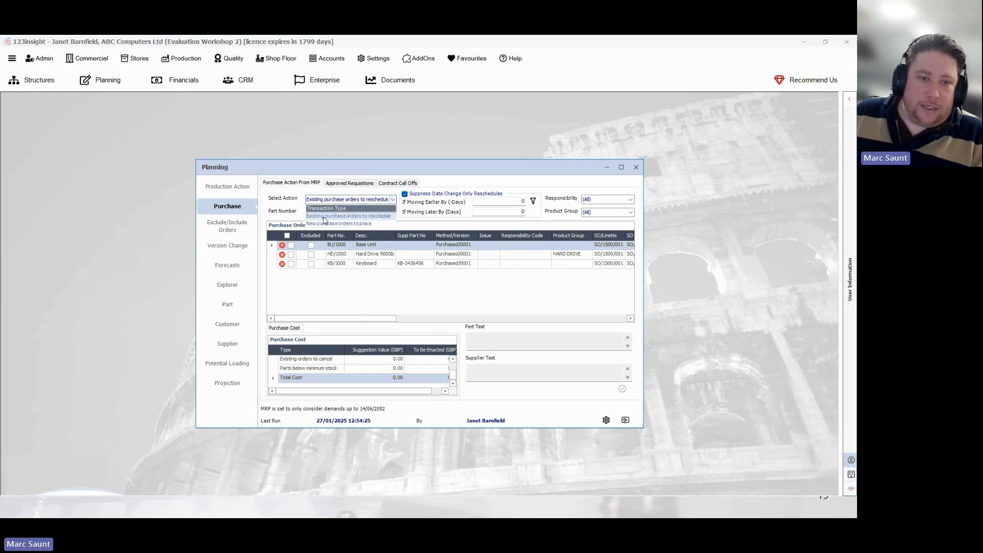
click(323, 223)
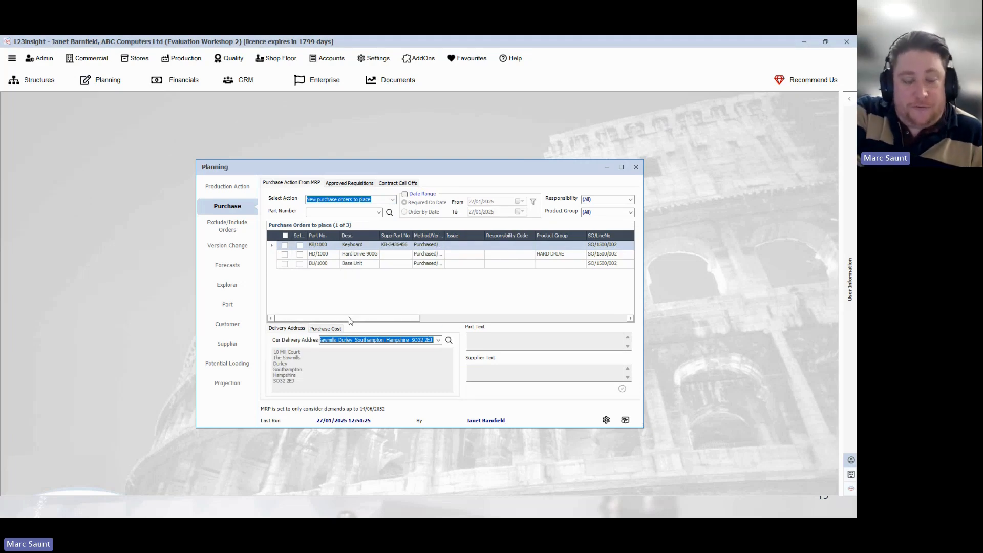
drag(349, 318, 541, 320)
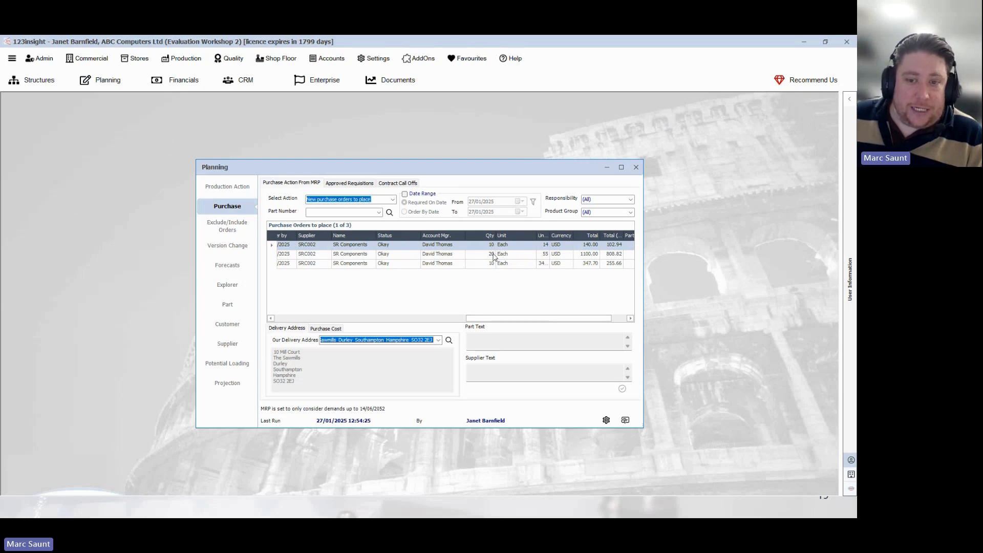
drag(522, 318, 320, 319)
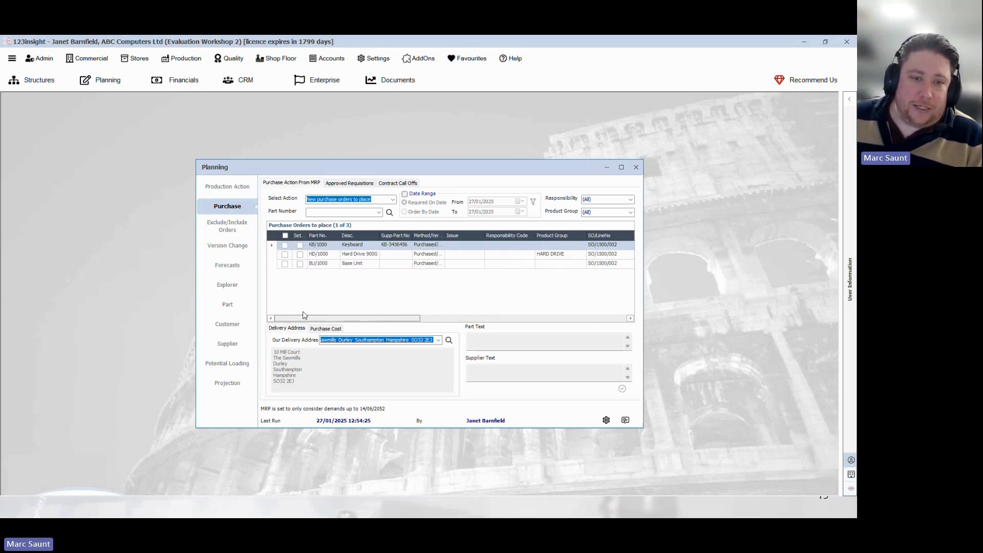
Step: Exclude the reschedule suggestion for the PC/2000 works order in Production Action and rerun MRP
click(231, 187)
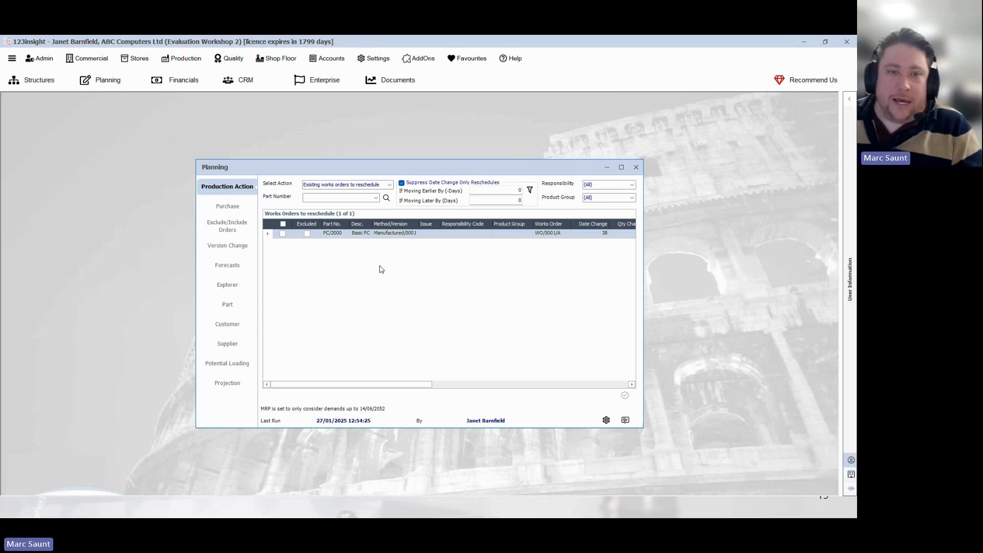
right_click(345, 238)
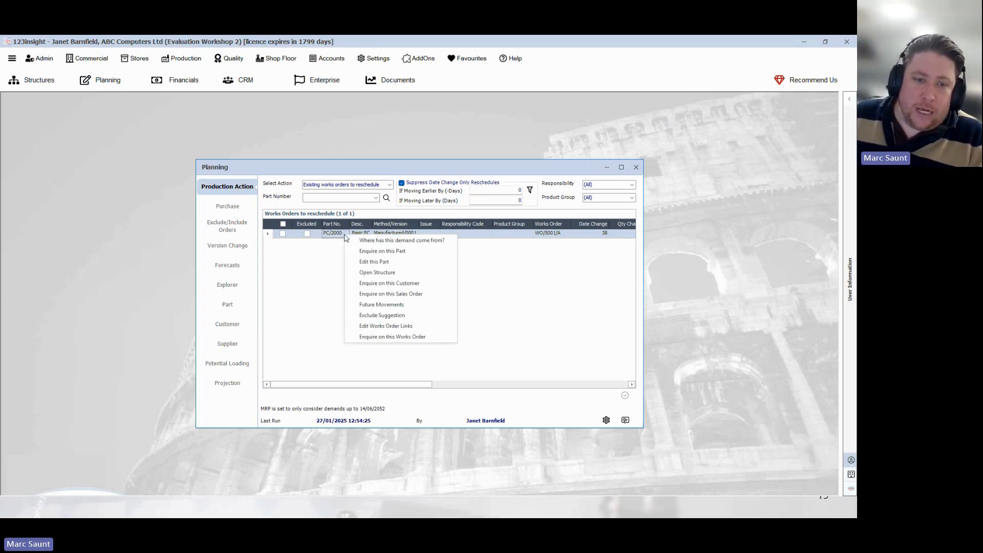
click(415, 318)
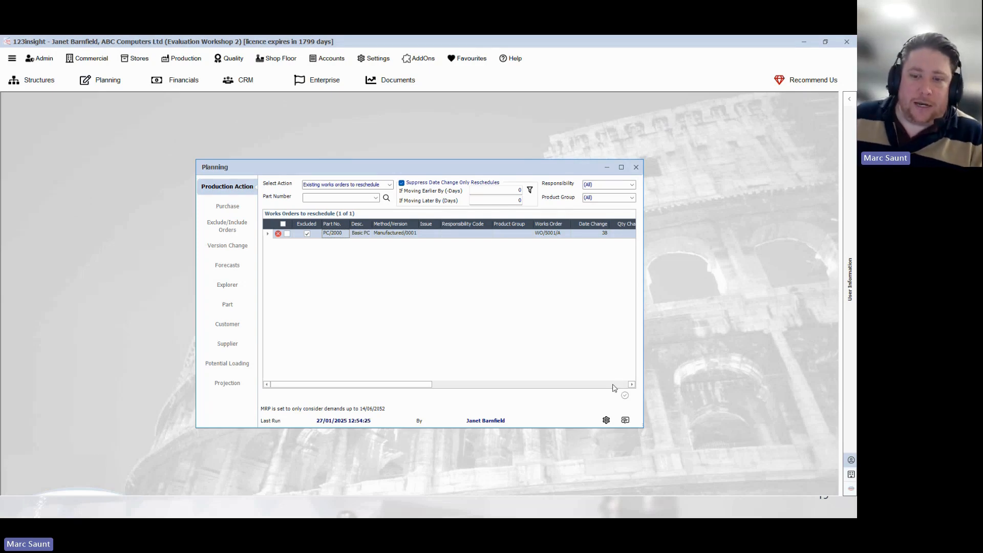
click(605, 421)
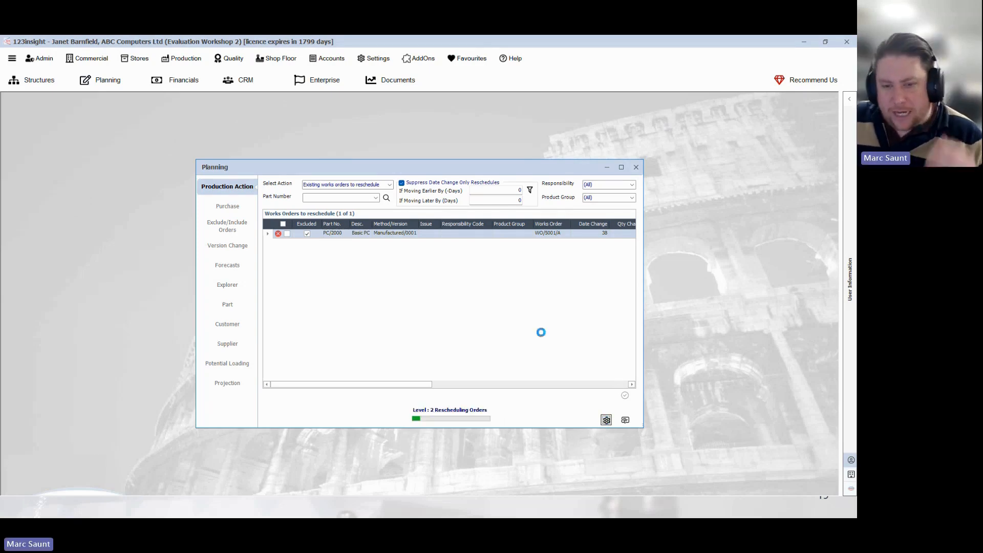
click(428, 289)
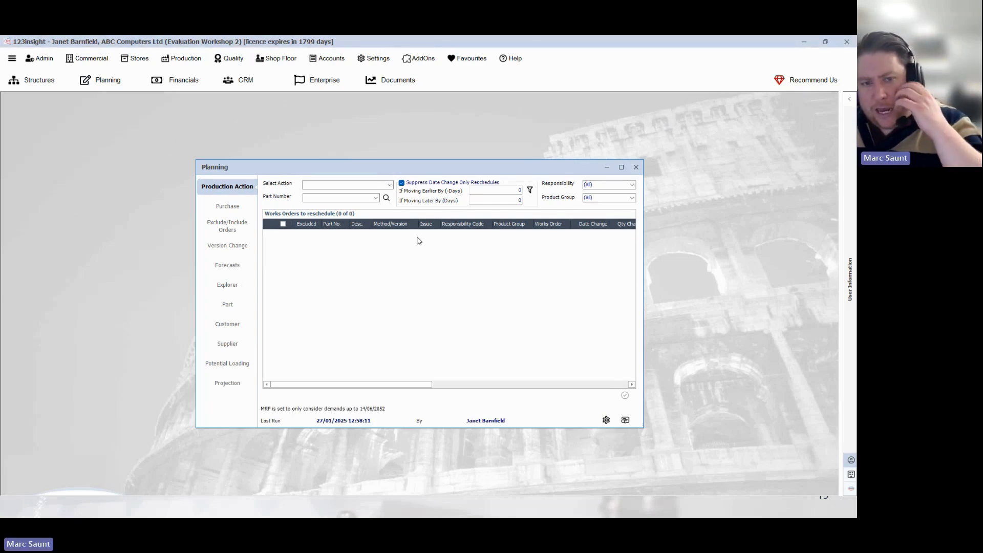
Step: Check the existing works orders to reschedule and the available MRP purchase actions in the recalculated plan
click(390, 186)
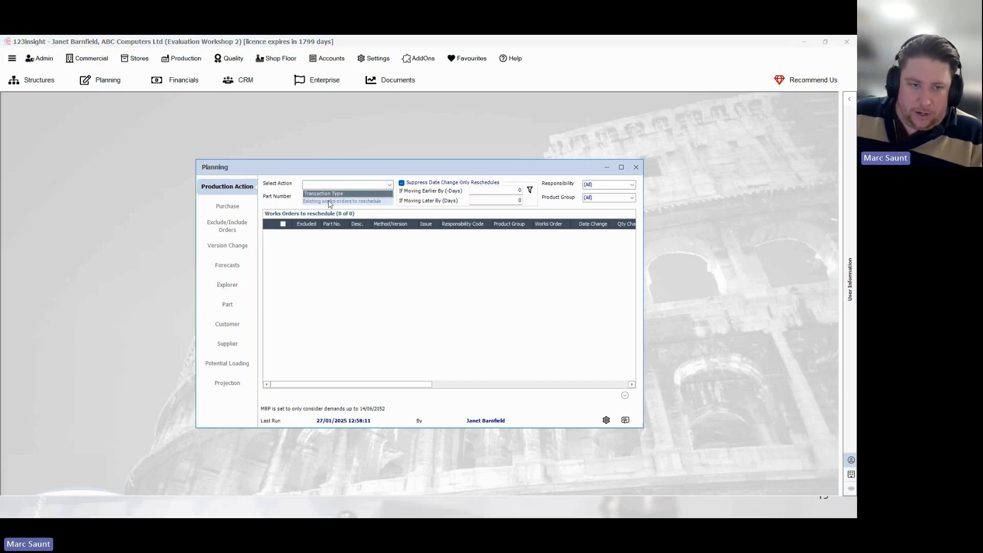
click(342, 202)
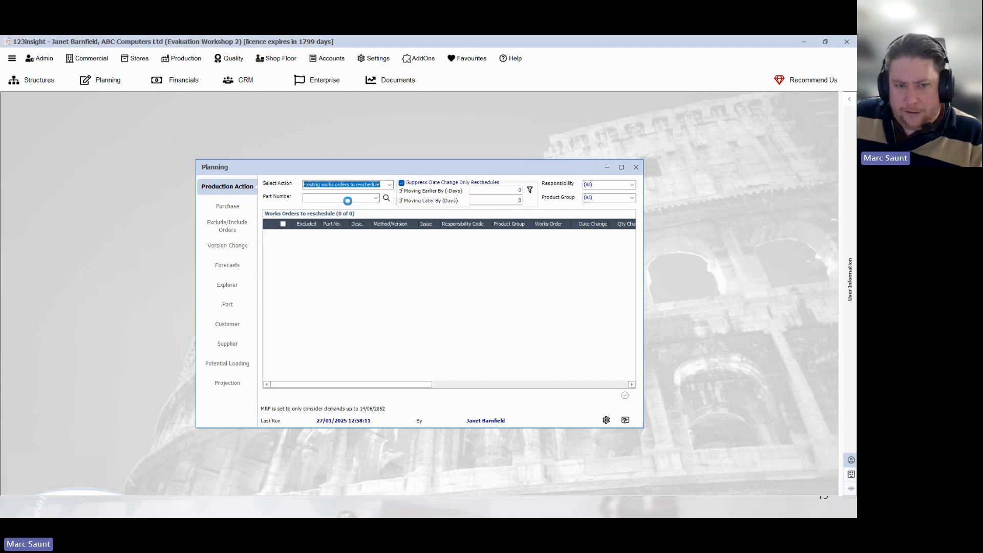
click(268, 227)
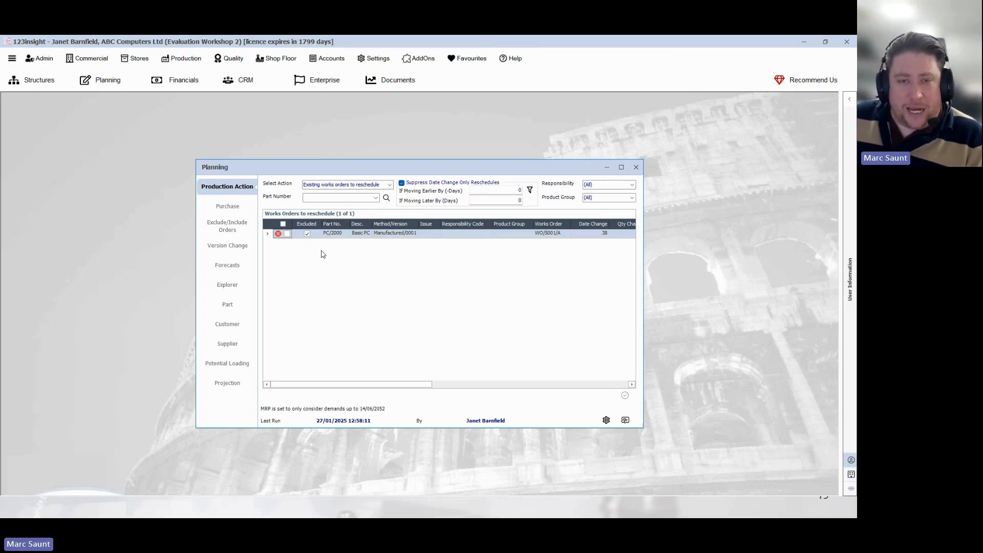
click(228, 206)
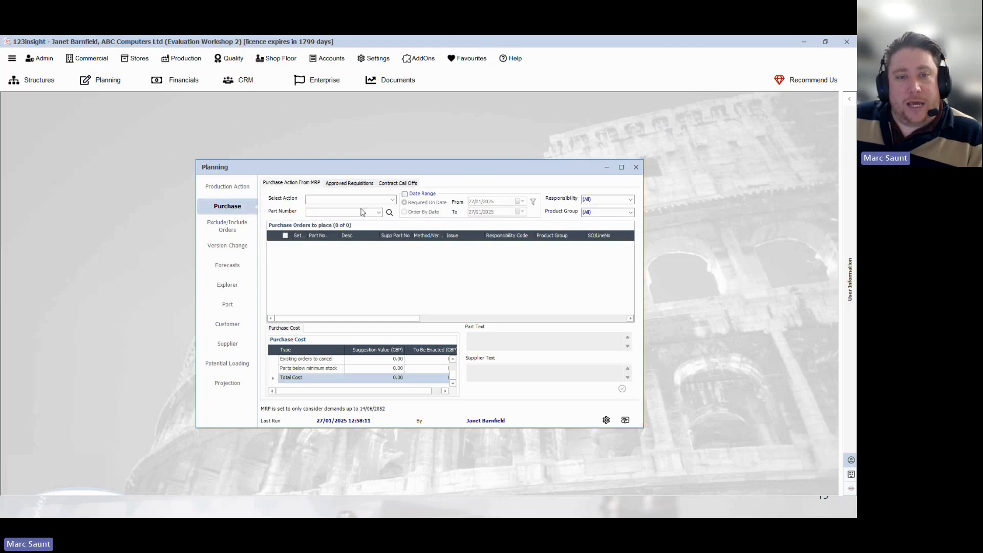
click(393, 199)
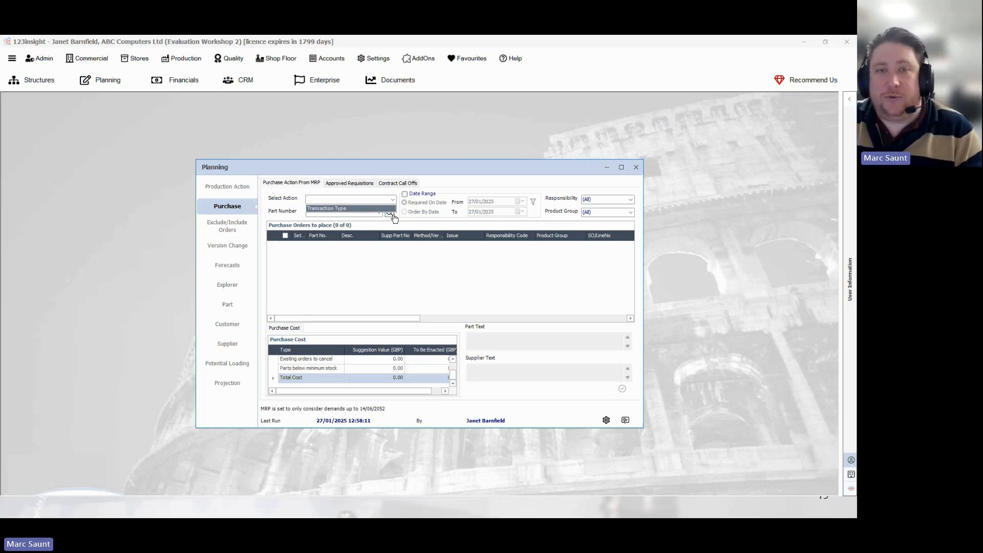
click(463, 168)
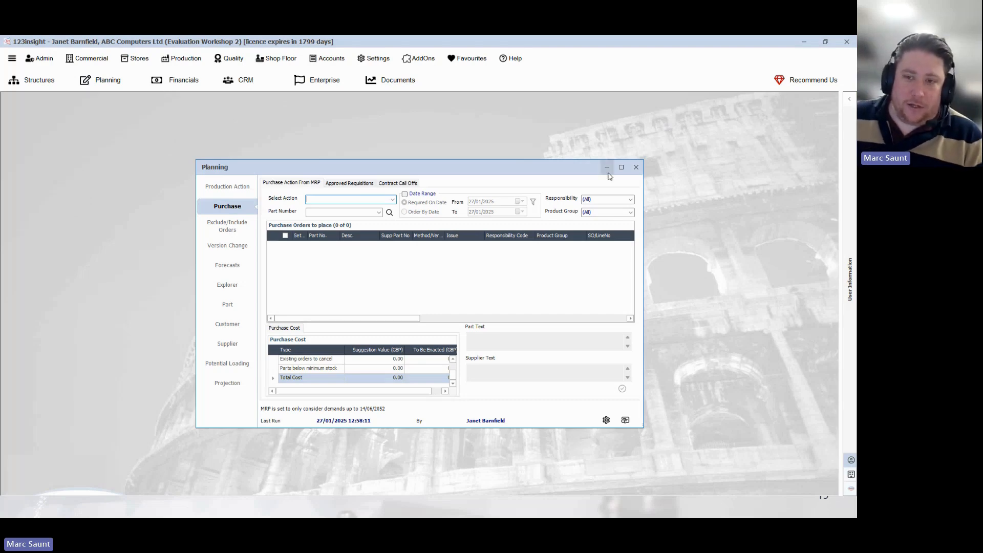
Step: Close the Planning window and switch to the PowerPoint slide show at the "From Engineering to Despatch" slide
click(637, 167)
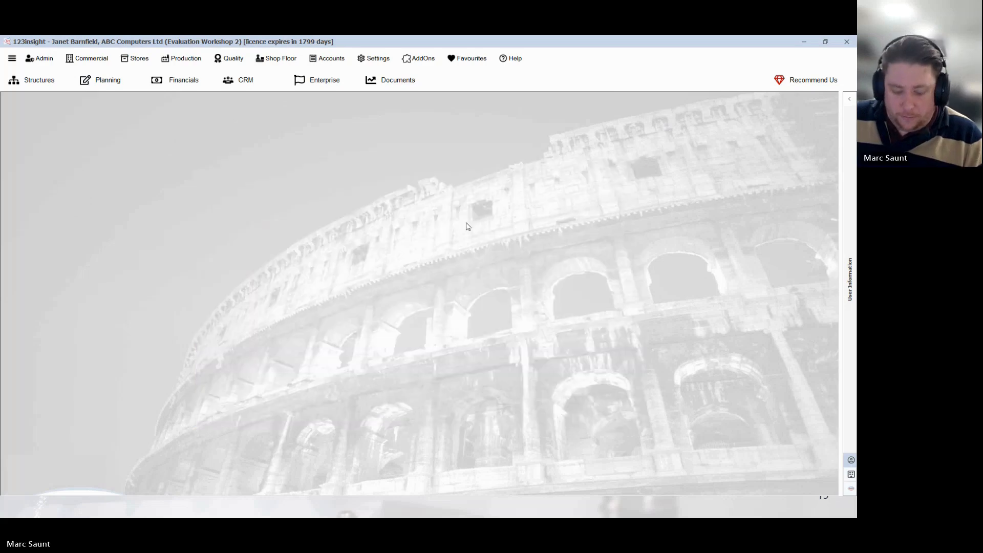
key(alt+f)
key(super+Tab)
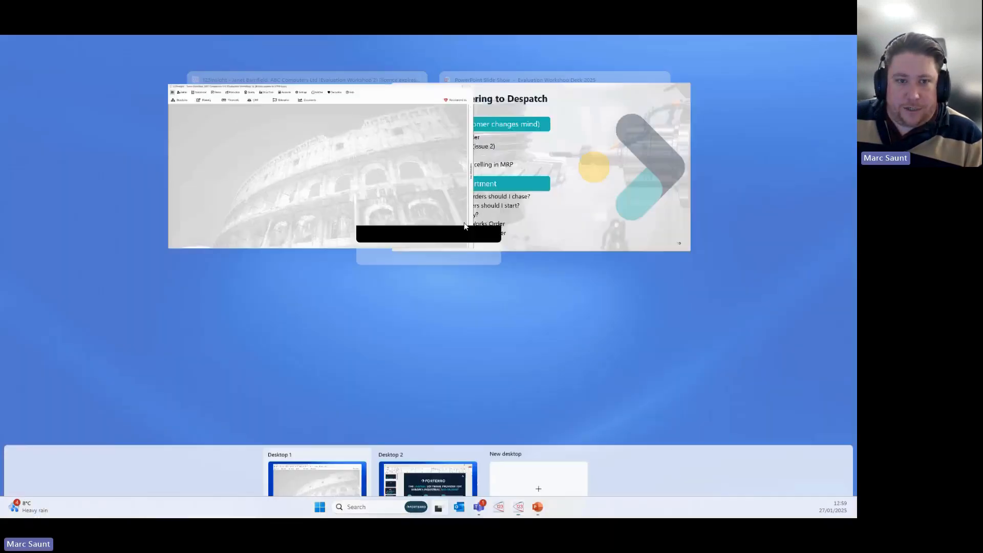
click(527, 167)
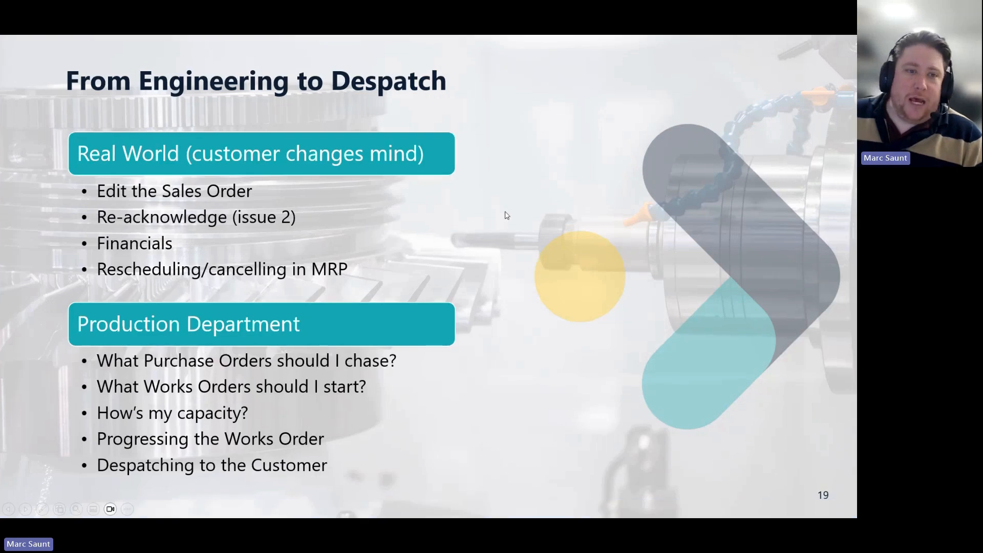
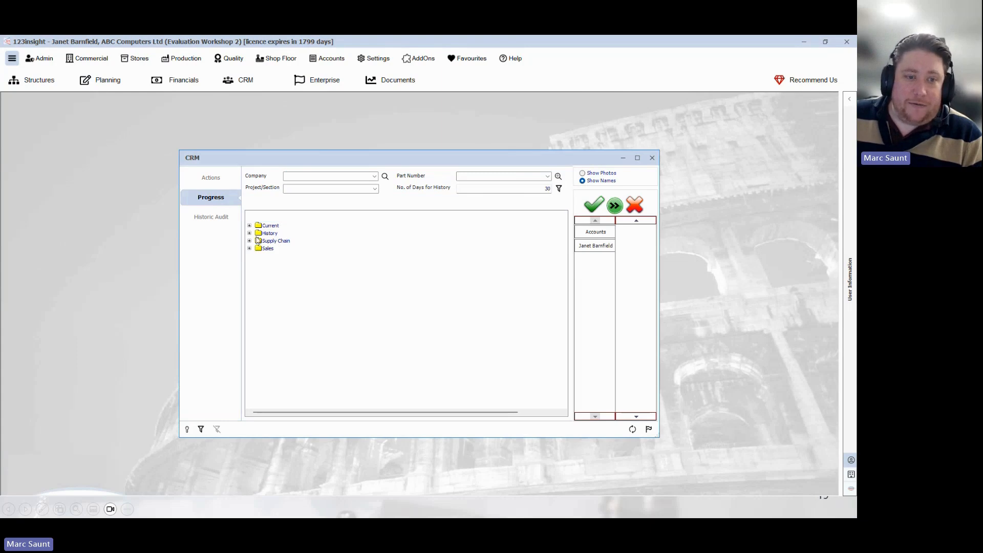
Step: In CRM Progress, expand Supply Chain and its "What Purchase Orders Are Due In ?" folder to show the due periods
click(249, 240)
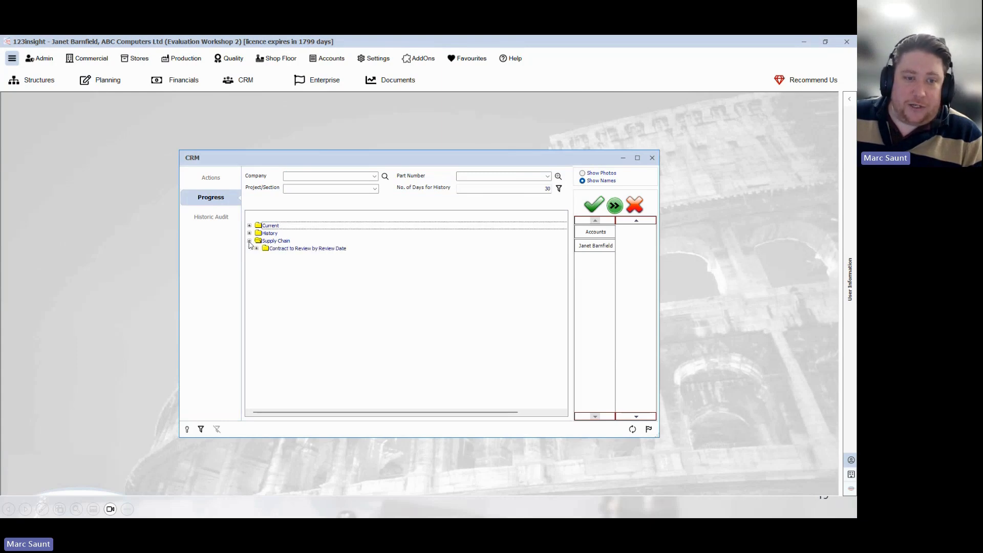
click(277, 242)
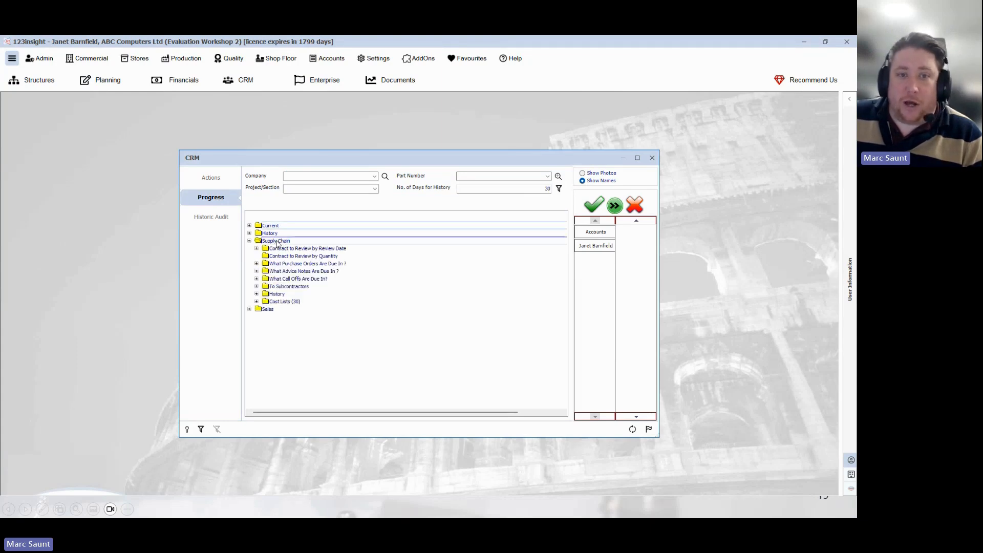
click(256, 263)
click(291, 264)
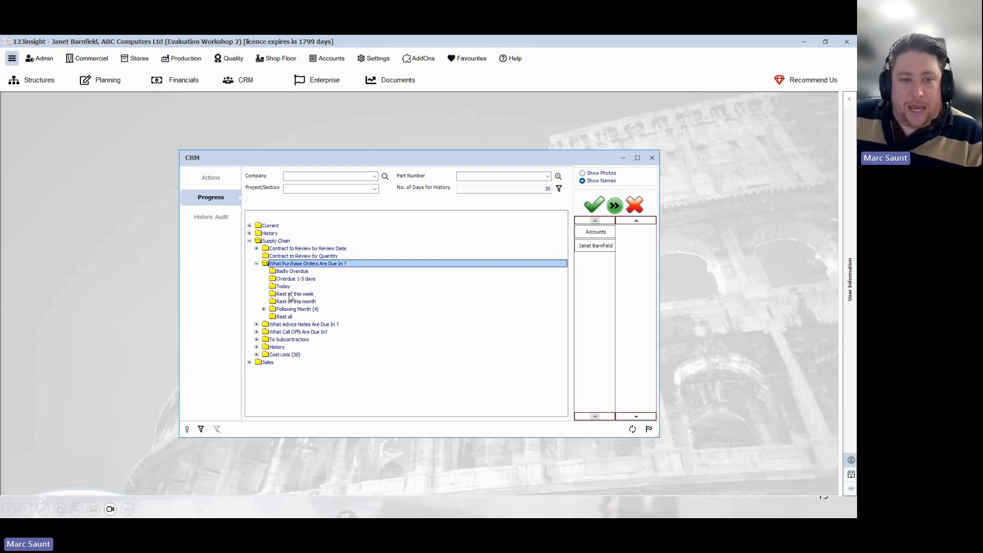
Step: Check the purchase order due periods from Badly Overdue to Following Month, expanding Following Month to review the MS/1000 and KB/1000 receipts
click(379, 275)
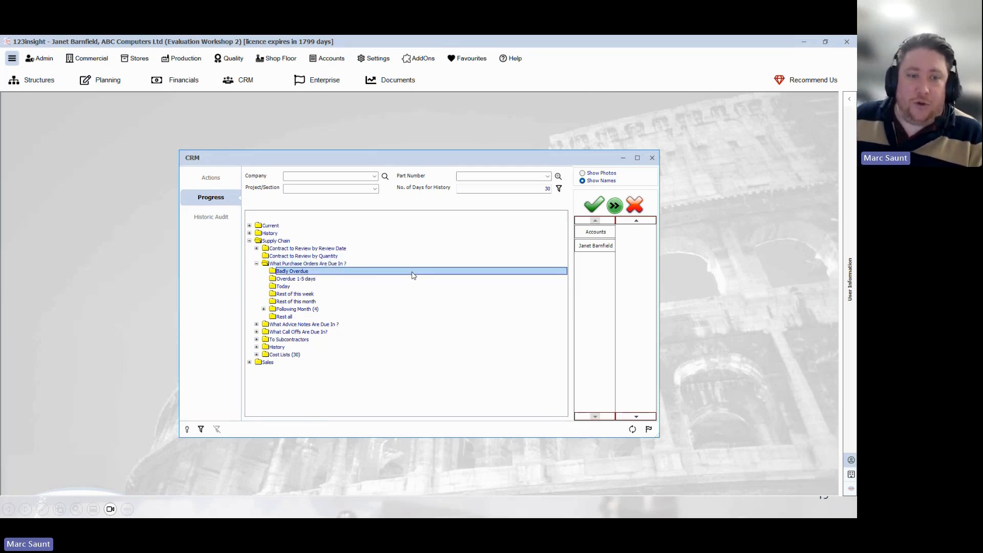
key(Down)
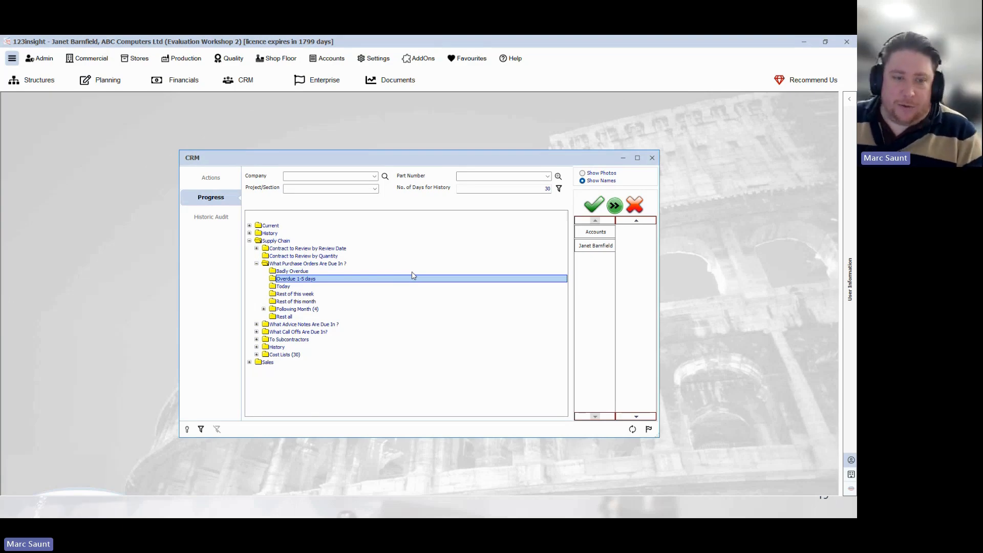
key(Down)
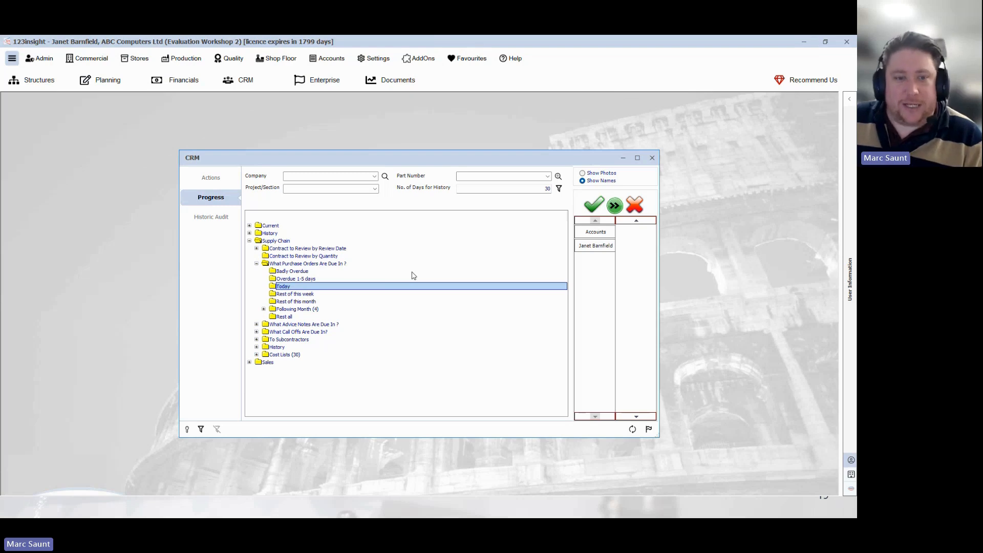
key(Down)
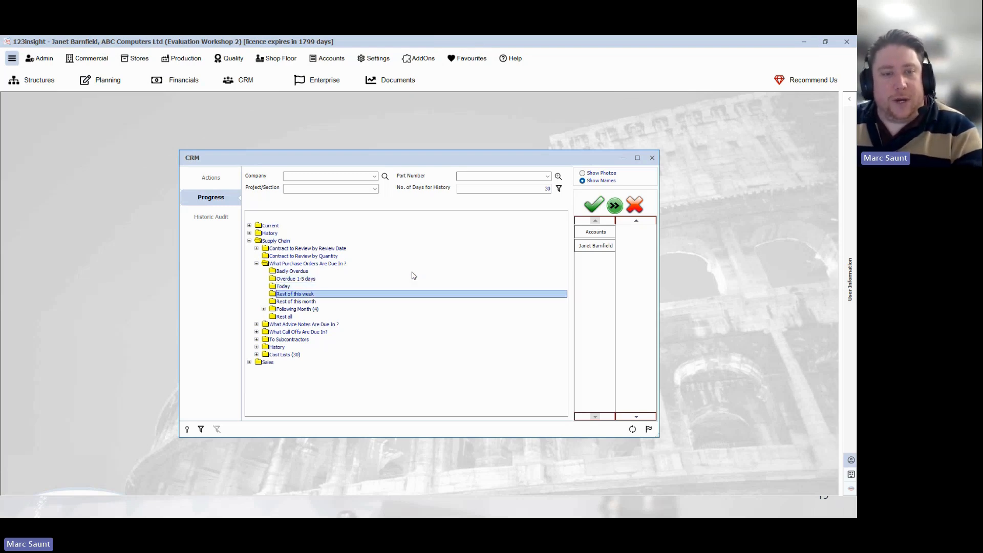
key(Down)
key(Down)
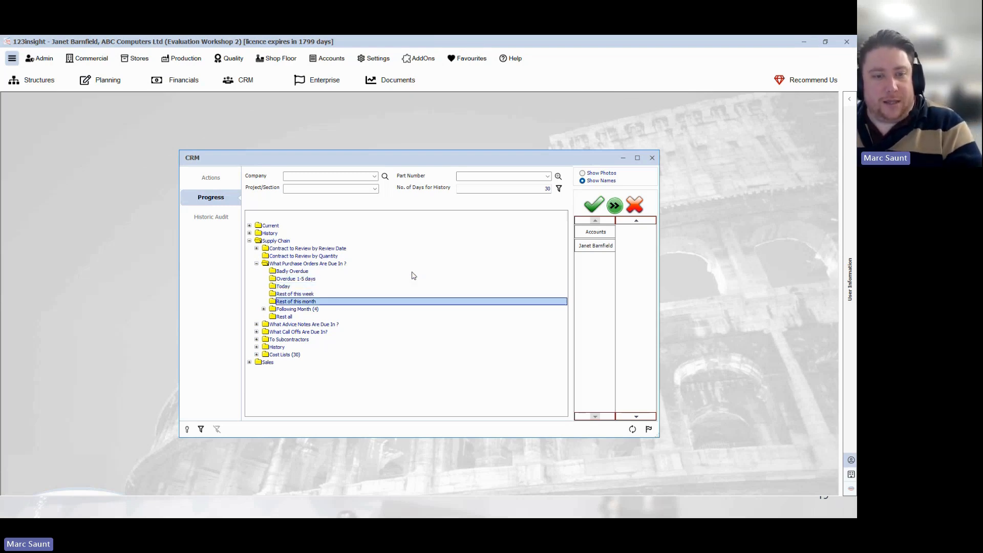
click(264, 309)
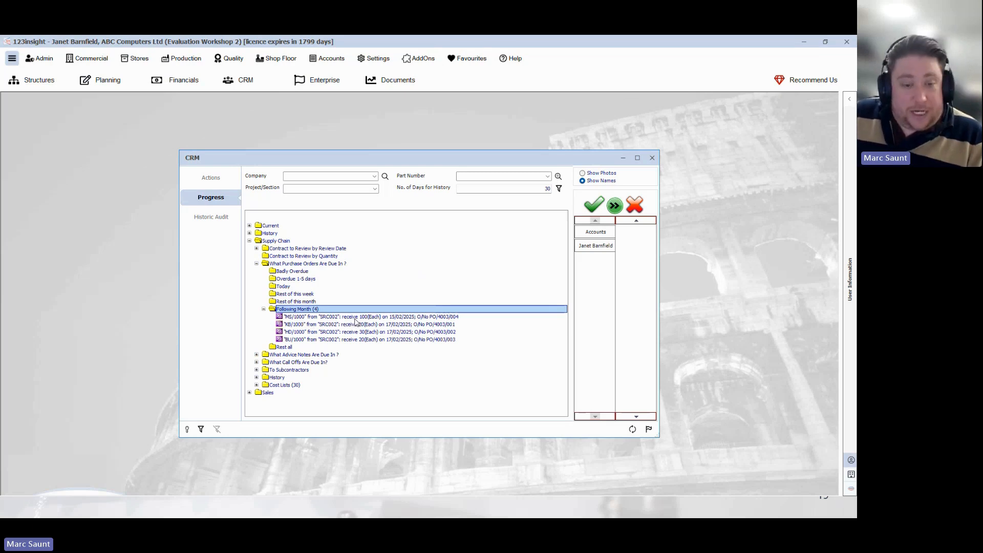
click(325, 317)
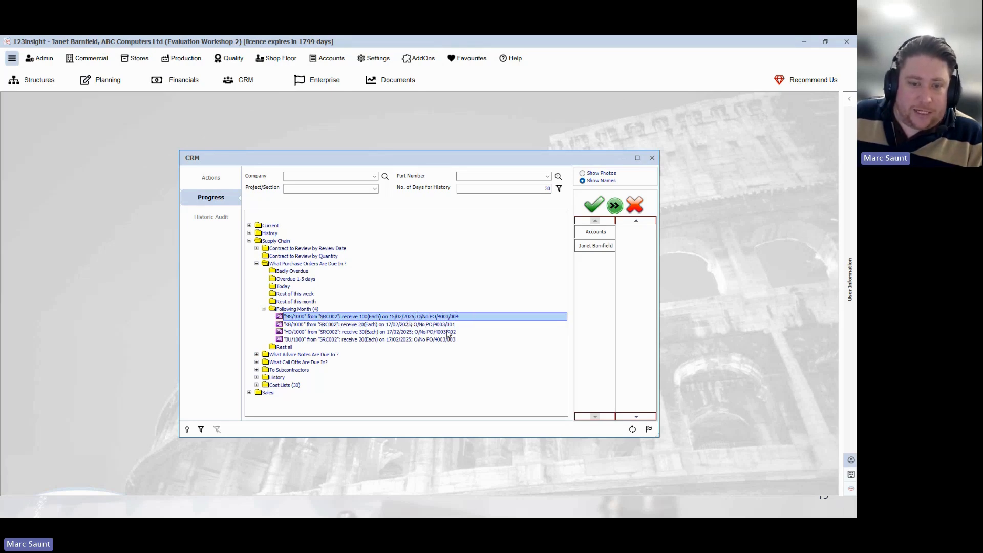
click(398, 326)
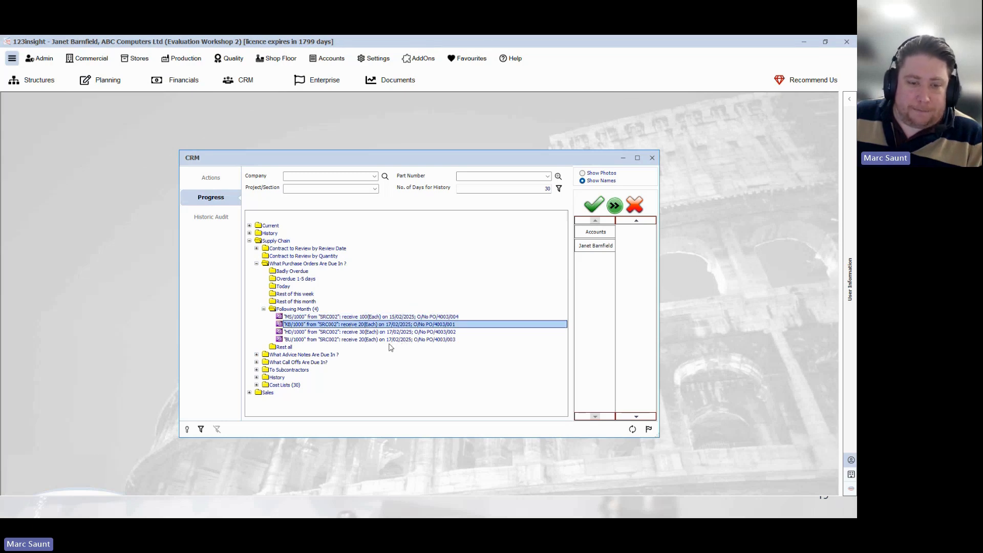
Step: Open the purchase order containing the KB/1000 receipt for amendment and look over its line details
right_click(356, 326)
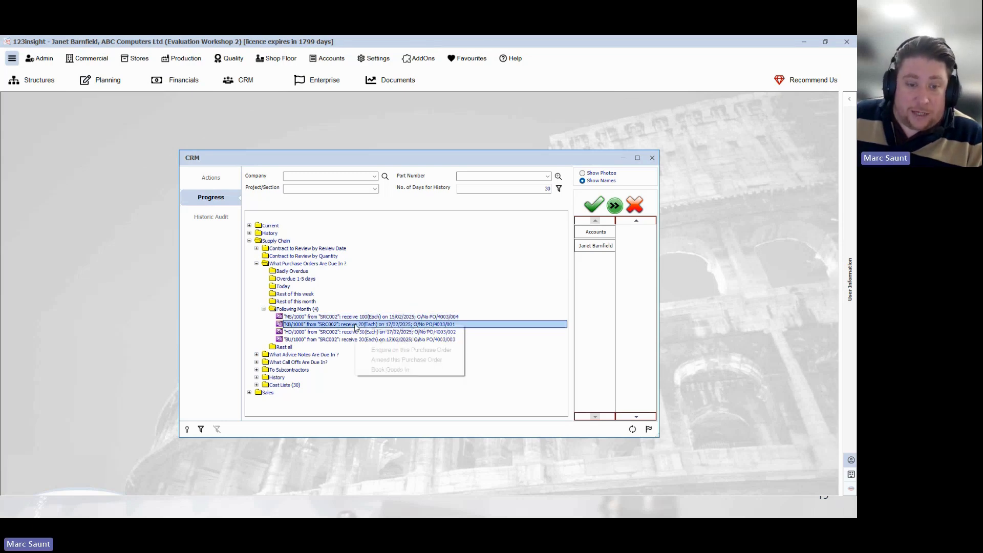
click(449, 360)
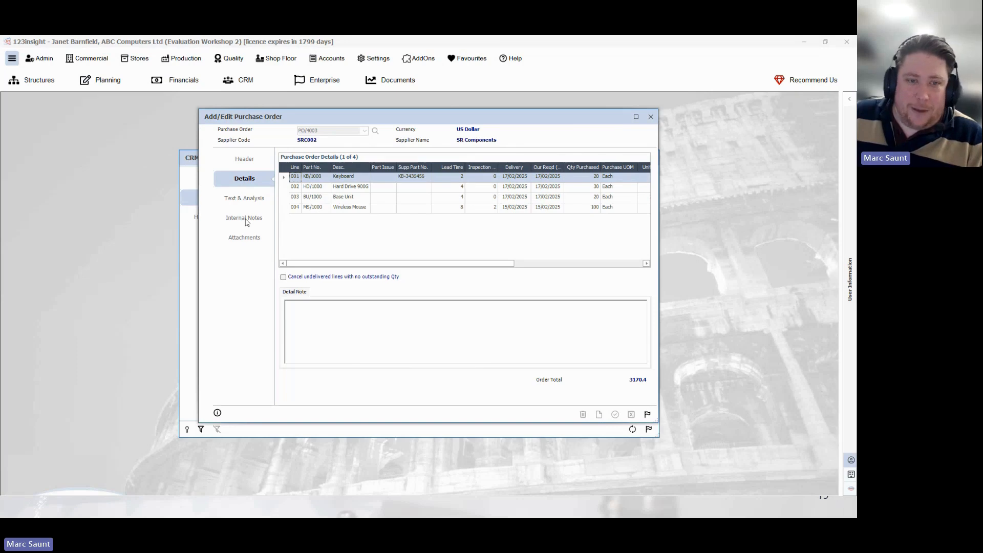
drag(378, 263, 370, 264)
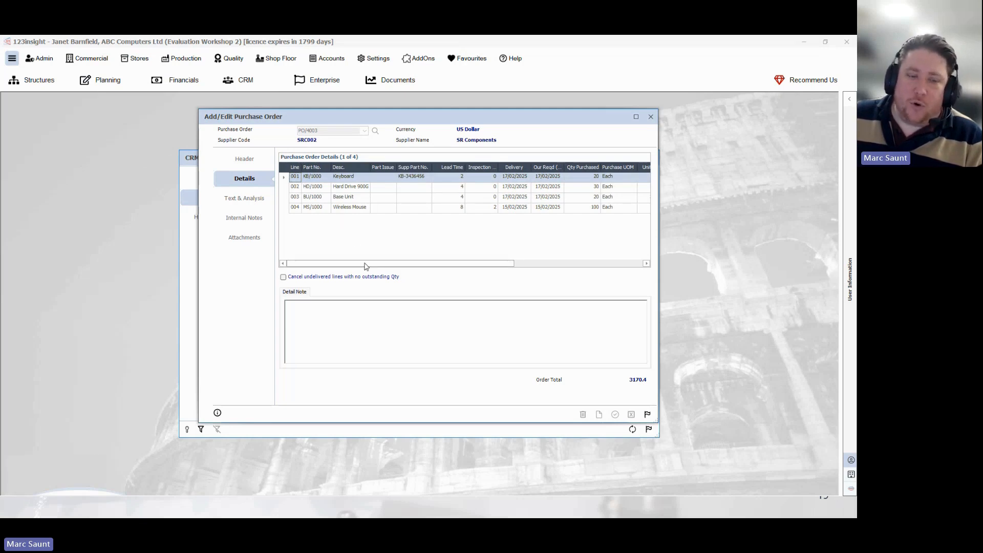
Step: Add the internal note "Made sure they are sending the correct keyboards" to the purchase order
click(245, 220)
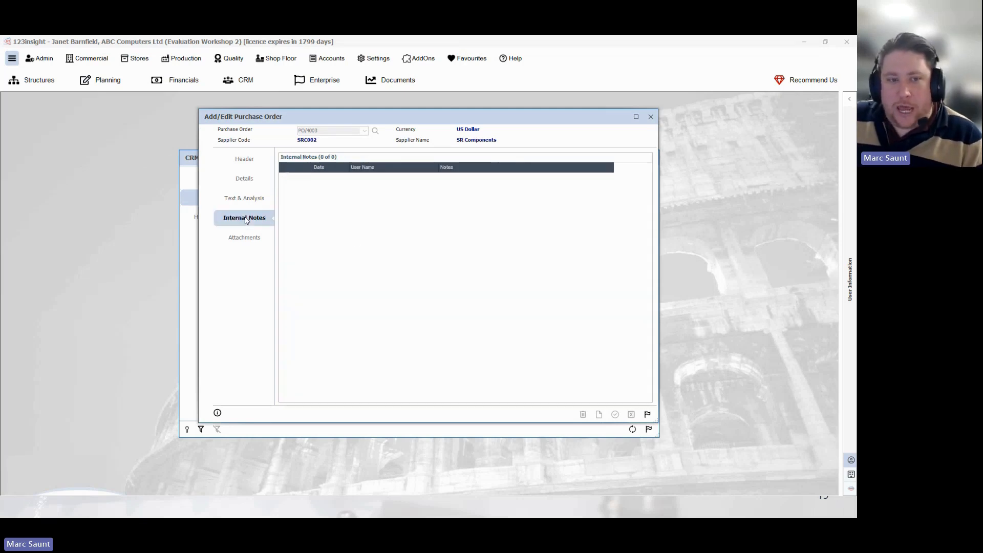
click(352, 220)
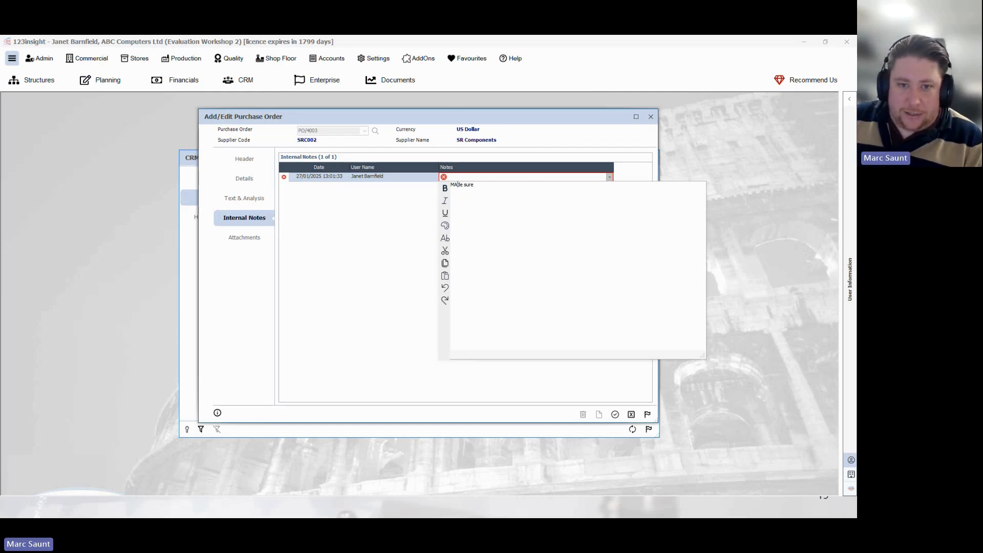
key(Right)
key(Right)
key(BackSpace)
text(a)
key(Right)
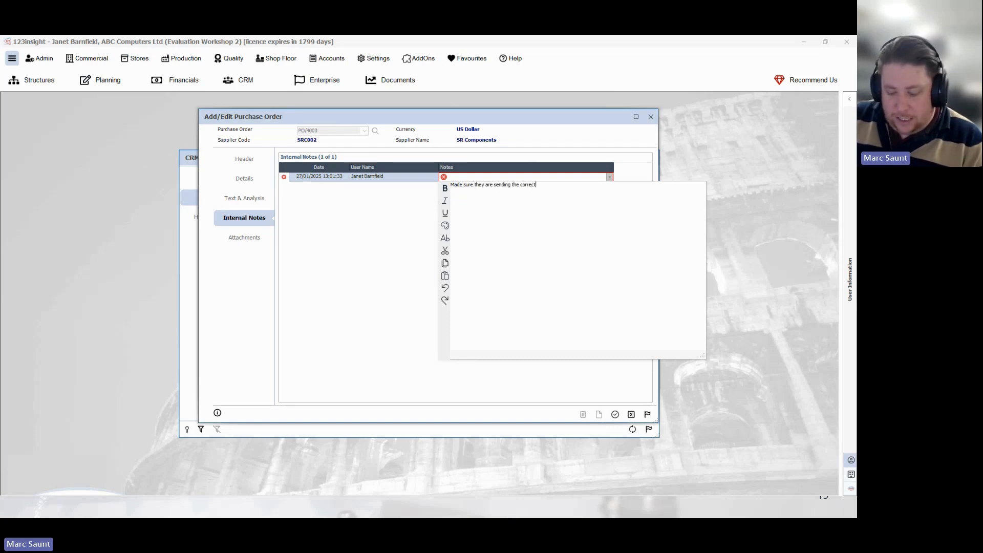
key(Return)
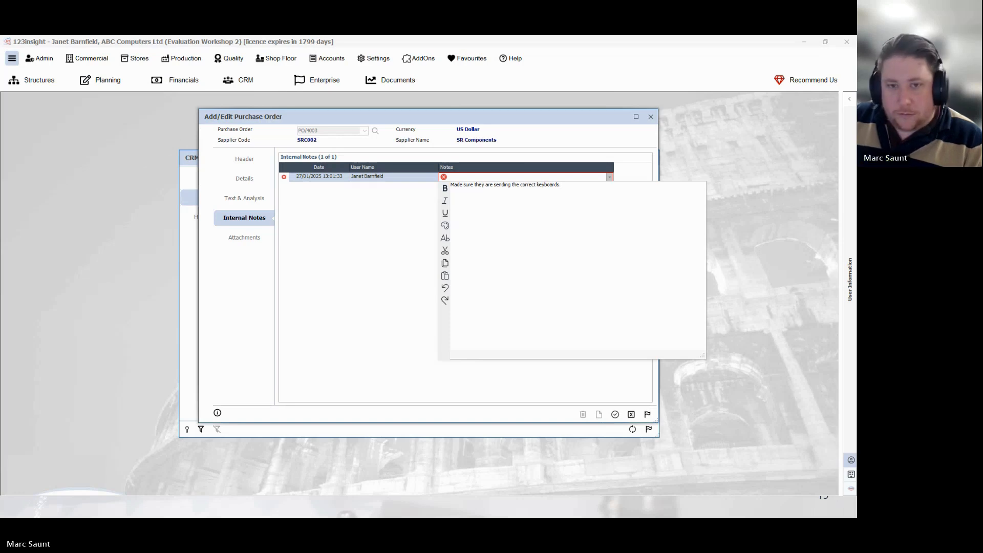
click(351, 230)
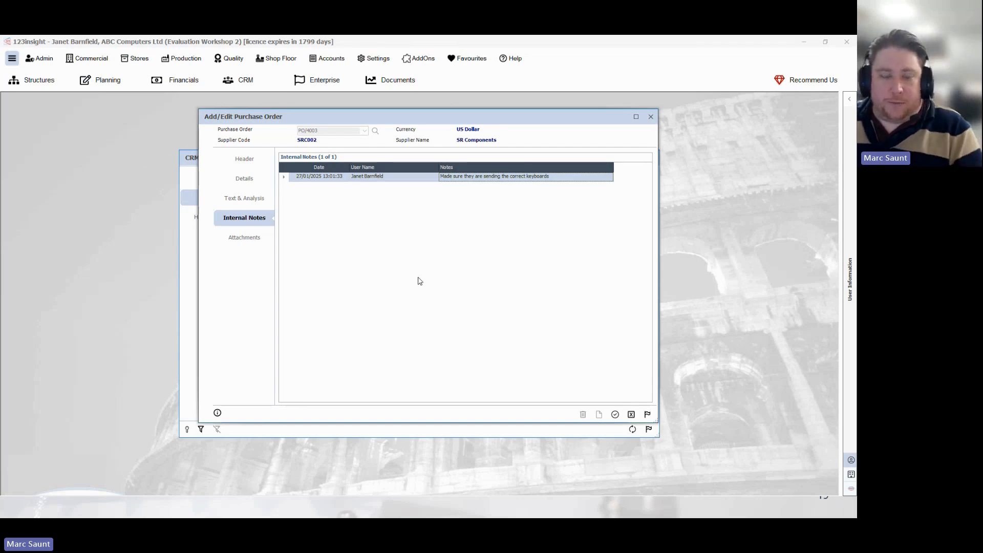
Step: Save the purchase order with its internal note, and close both the order and the CRM window
right_click(334, 208)
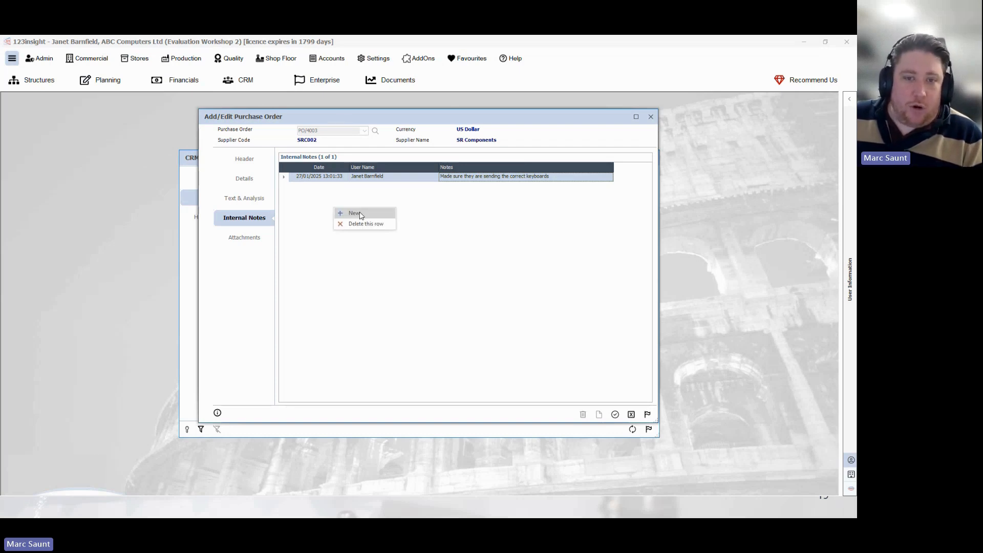
click(485, 227)
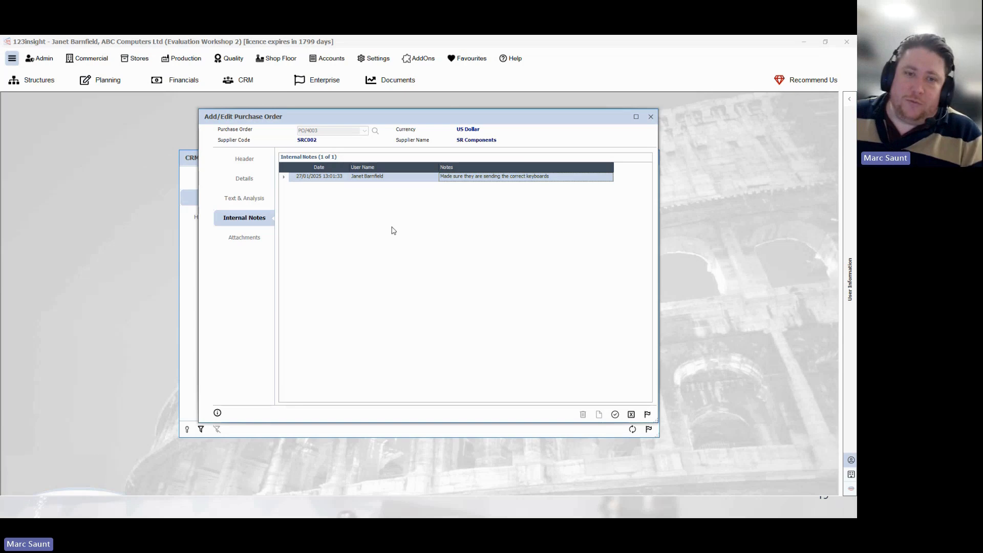
click(615, 415)
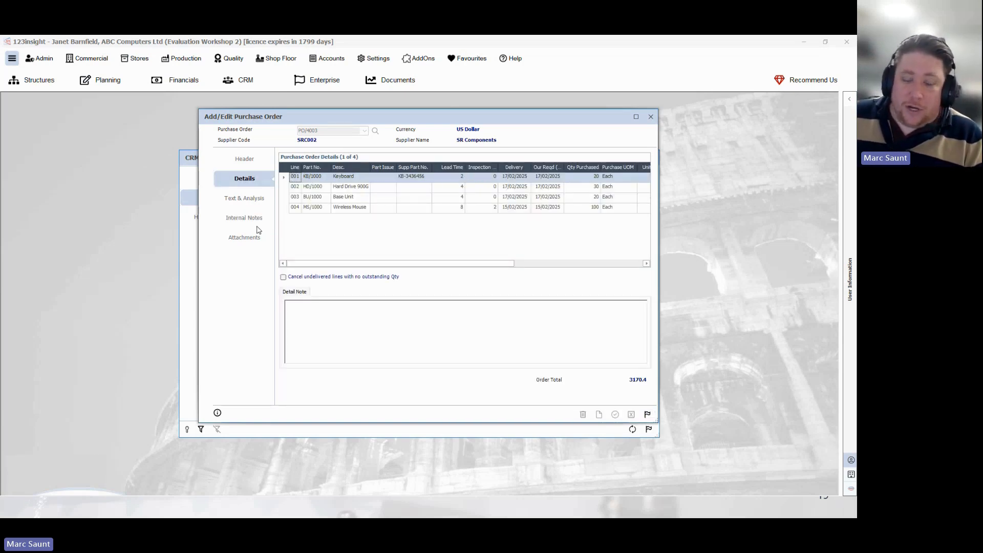
click(648, 415)
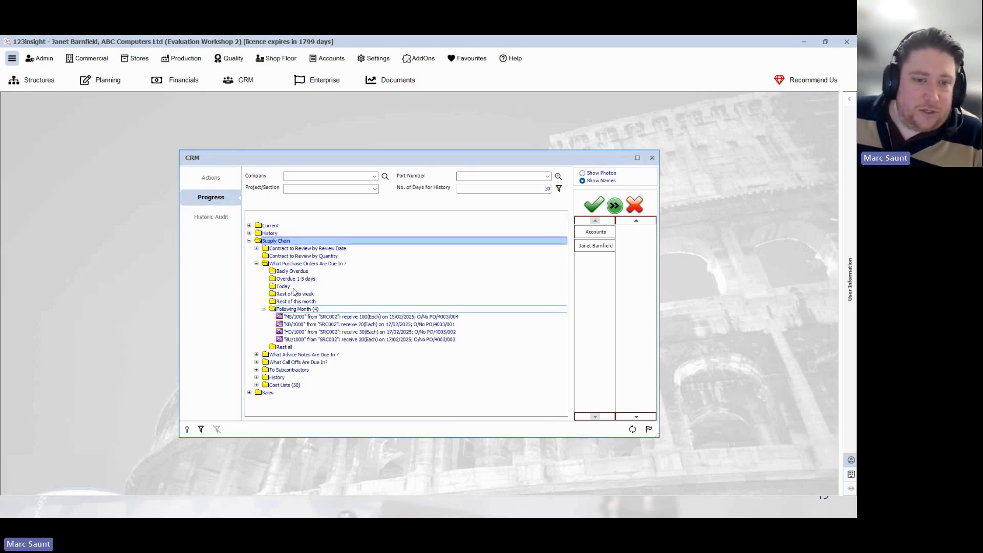
click(652, 158)
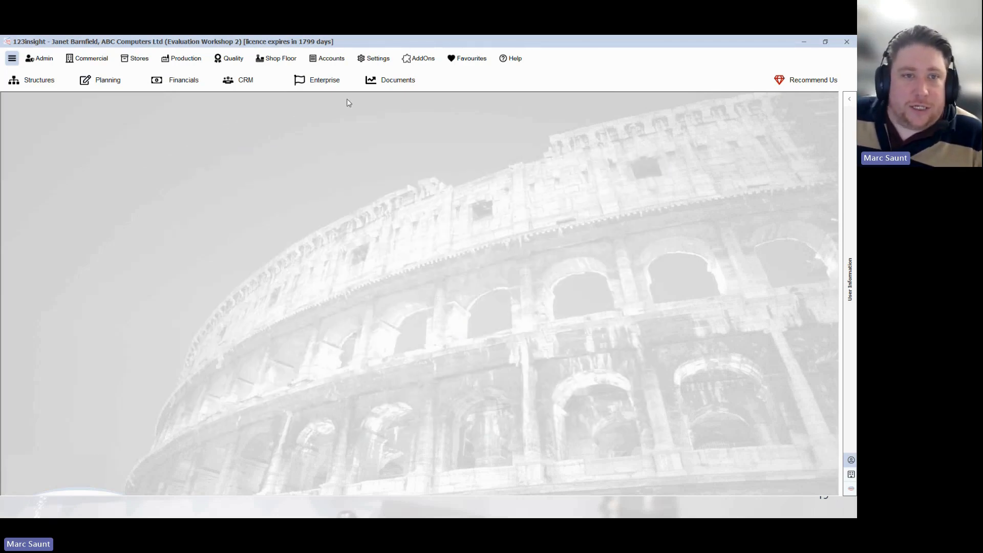
Step: In Enterprise Progress, expand Starting work and "Which works orders can't I start?" to the works orders under Following Month
click(316, 82)
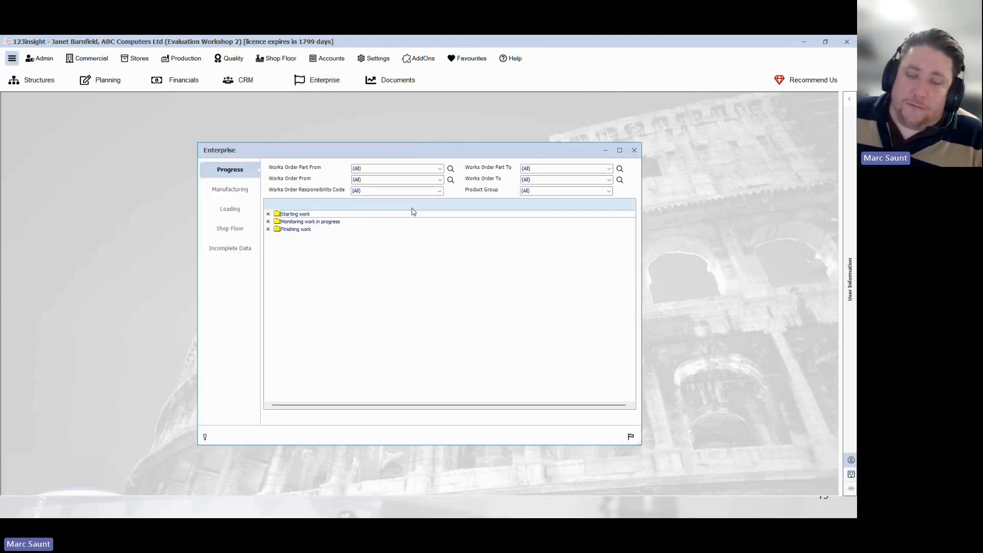
click(267, 215)
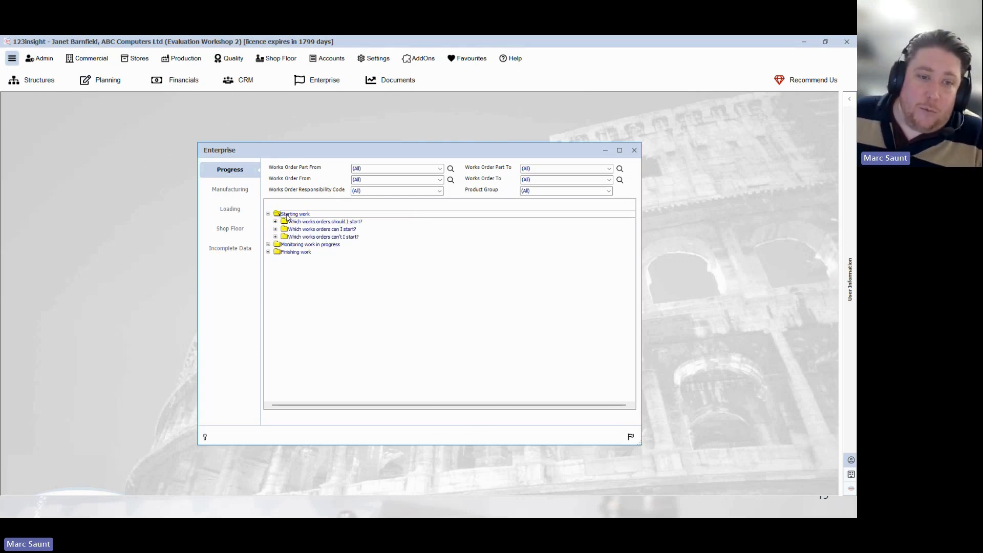
click(293, 215)
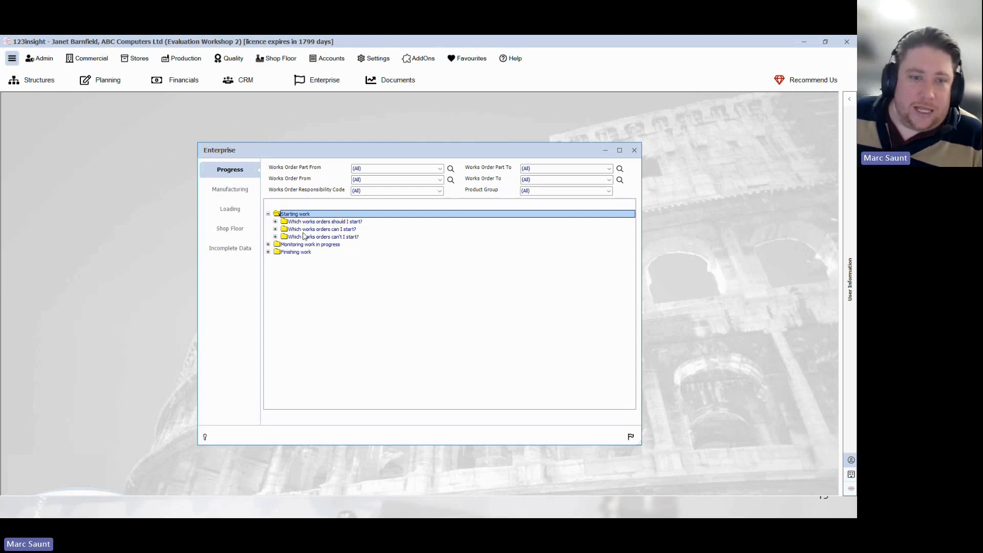
click(275, 237)
click(310, 237)
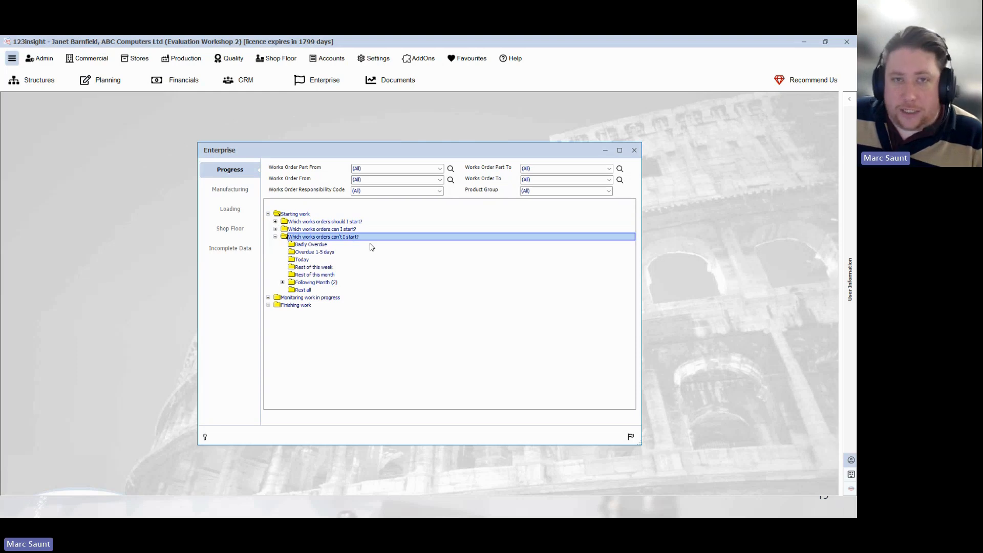
click(283, 283)
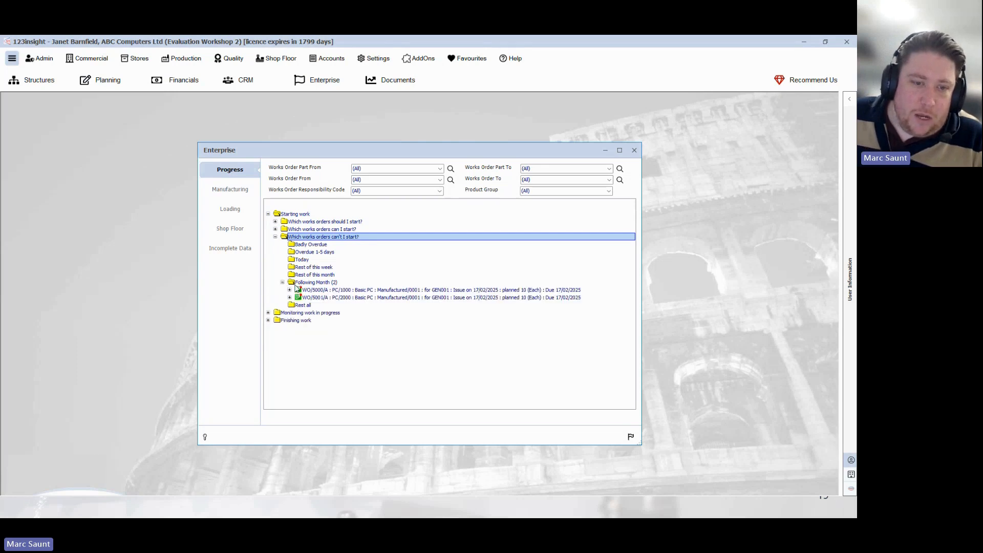
click(328, 284)
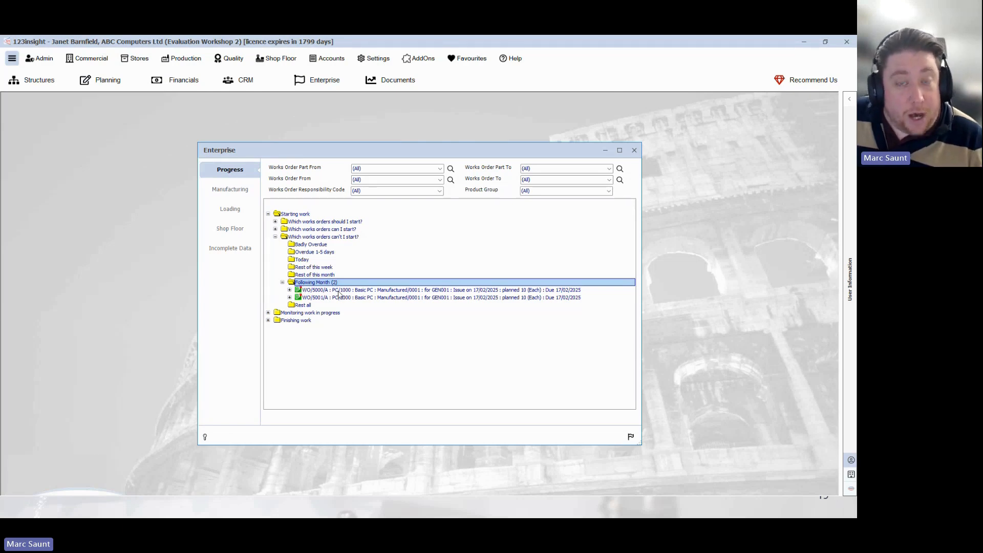
Step: Expand the PC/1000 works order's components and show the future movements of component BU/1000
click(289, 289)
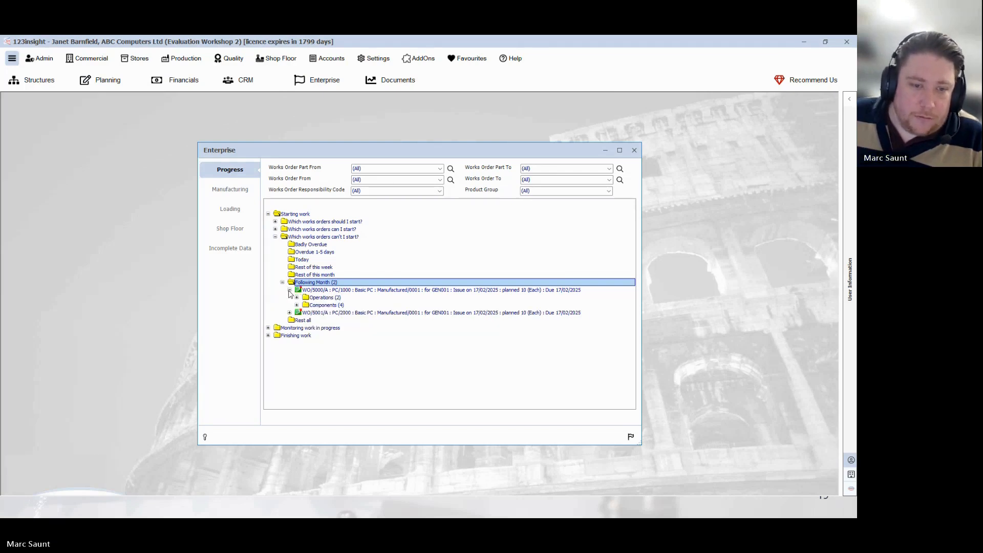
click(358, 292)
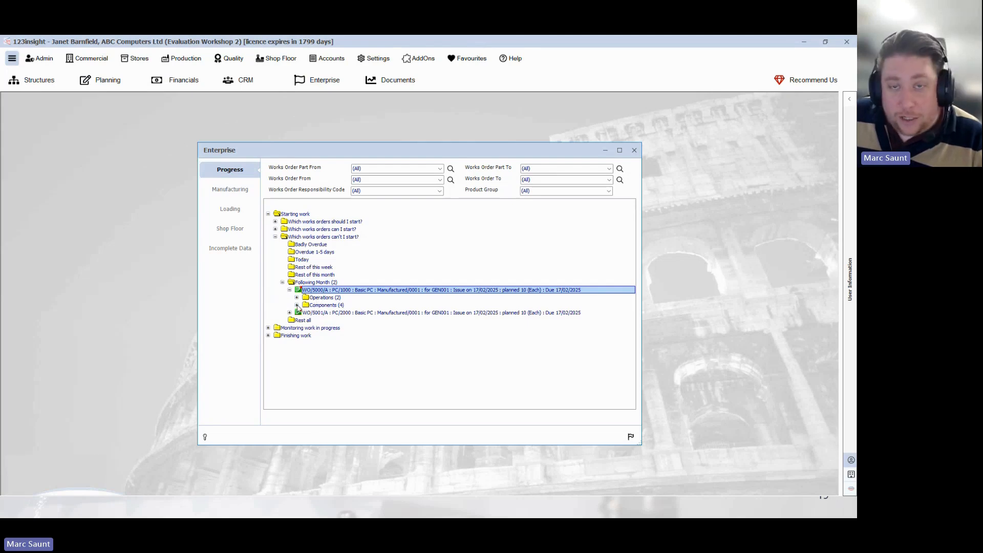
click(297, 305)
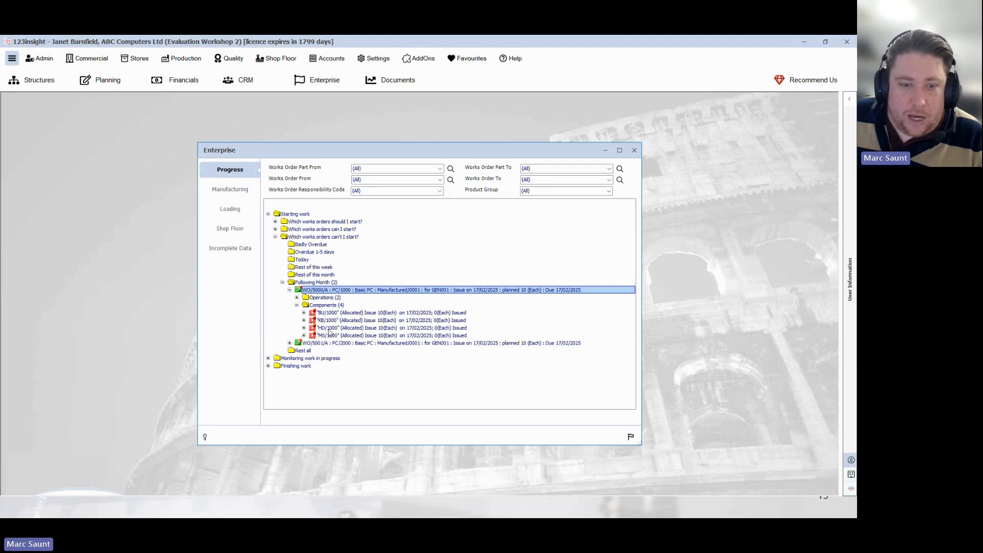
click(304, 312)
click(311, 327)
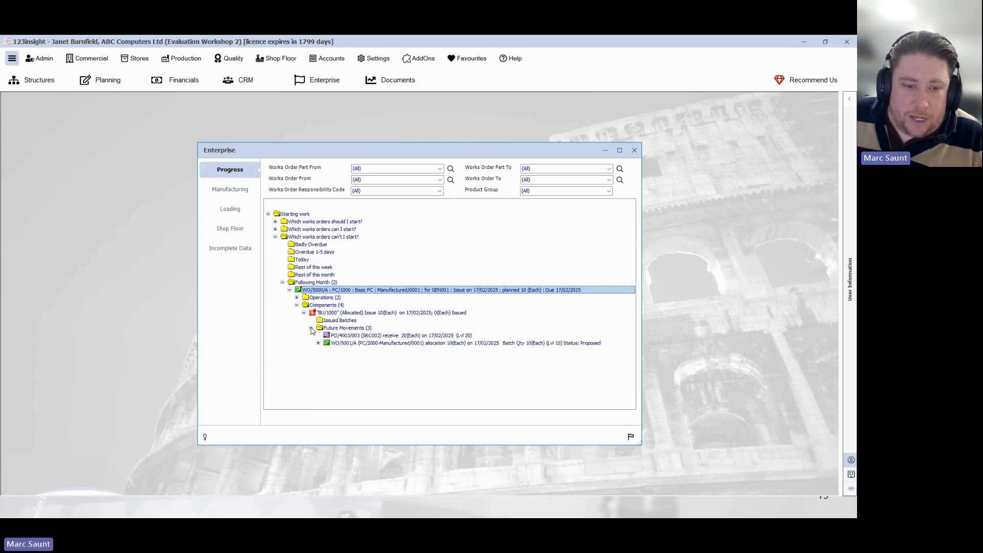
click(340, 328)
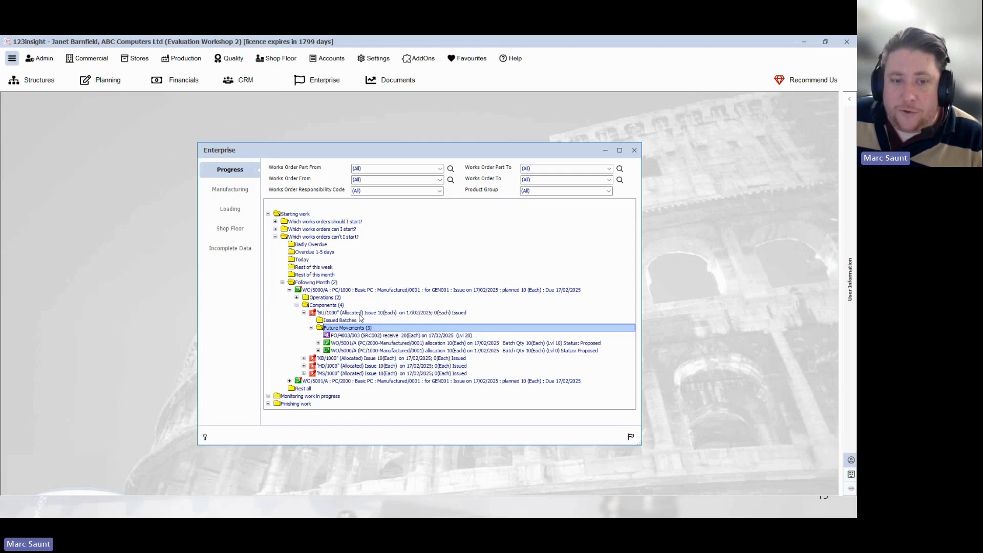
Step: Open an enquiry on the purchase order that supplies BU/1000 from SRC002
click(347, 338)
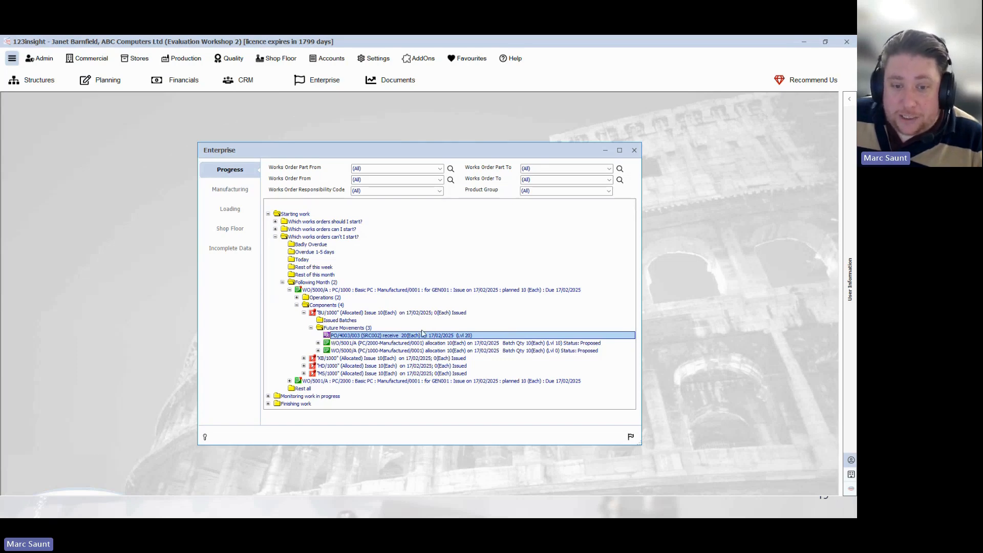
right_click(358, 338)
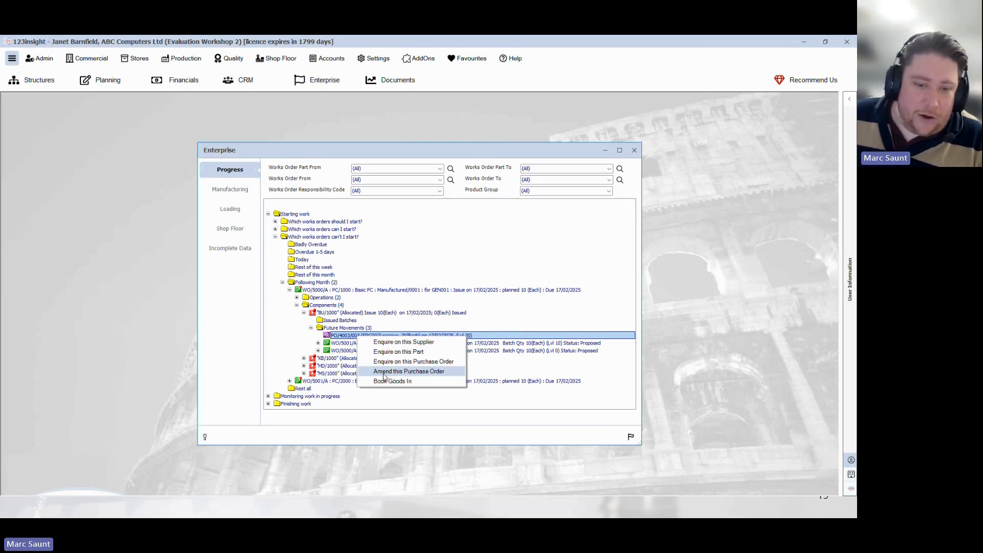
click(456, 363)
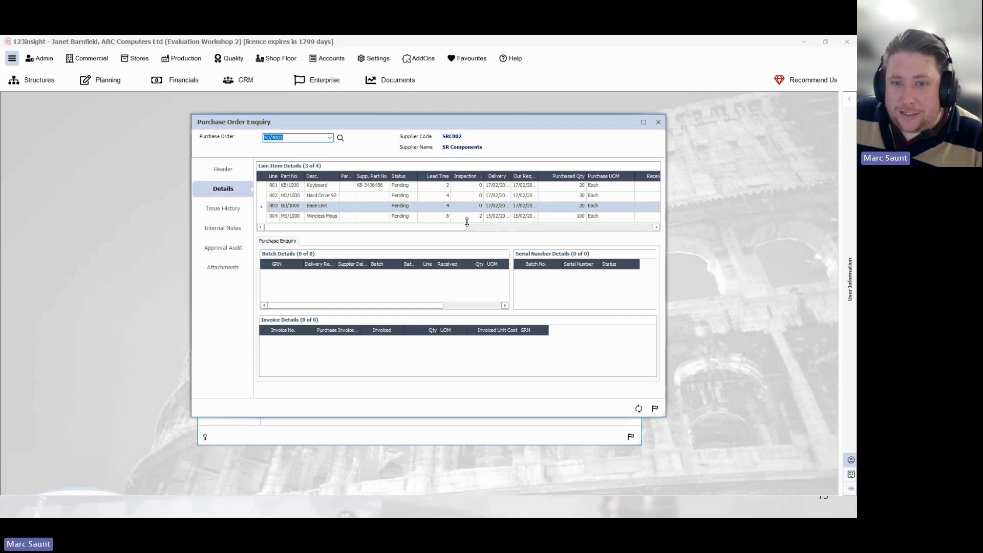
Step: View the purchase order's internal notes with the columns fitted to their contents, and close the enquiry
click(226, 230)
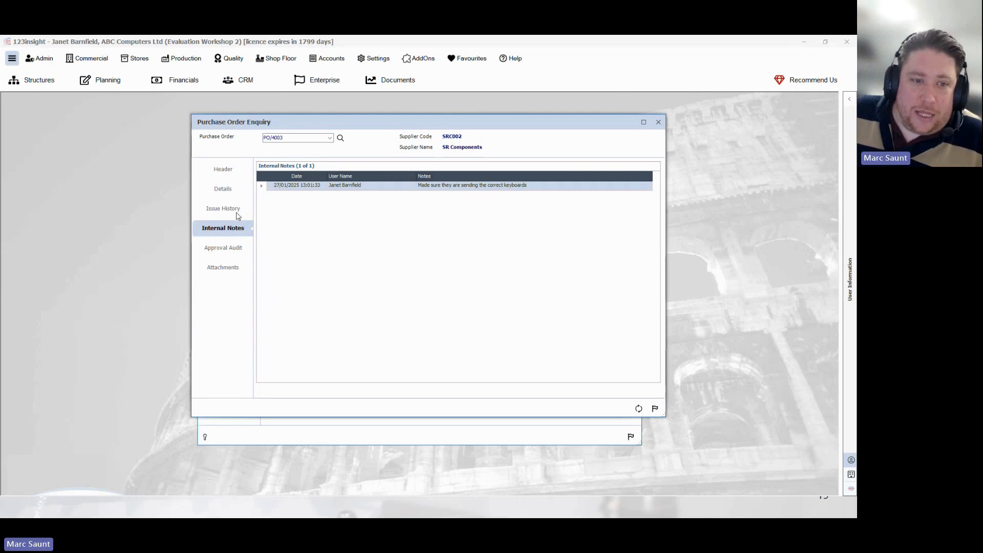
click(262, 177)
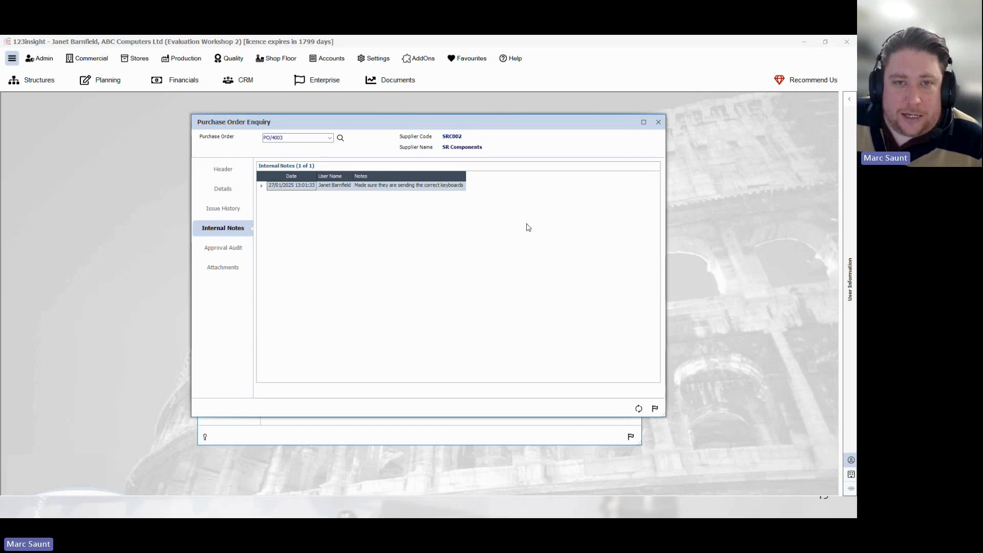
click(658, 123)
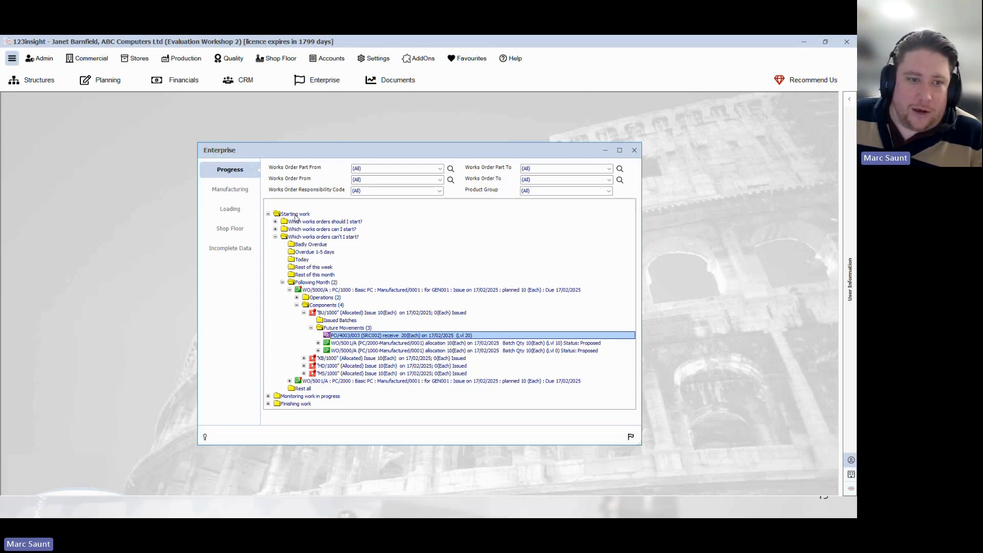
Step: In the maximised Enterprise window's Loading view, show the w/b 17-Feb operations for Unassigned and for My Factory
click(230, 210)
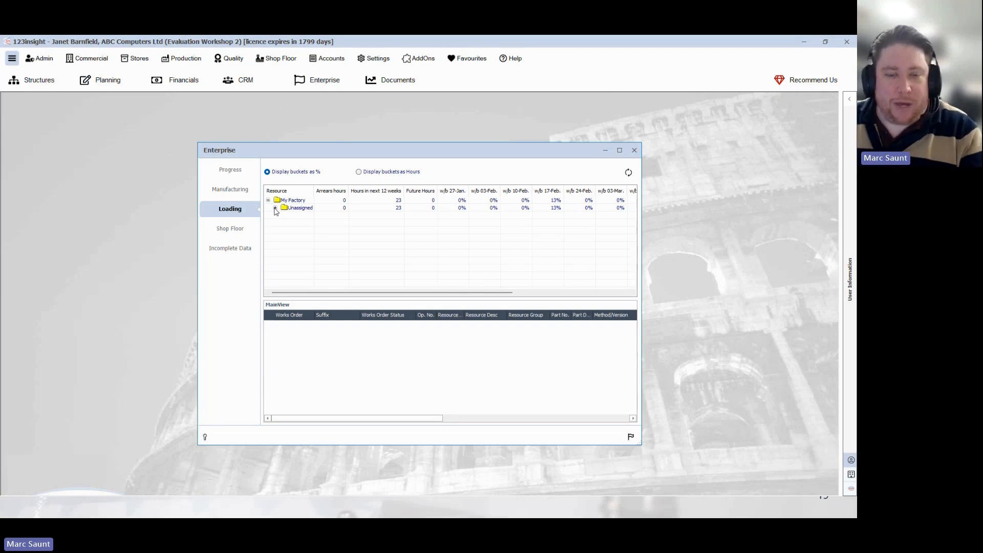
click(556, 208)
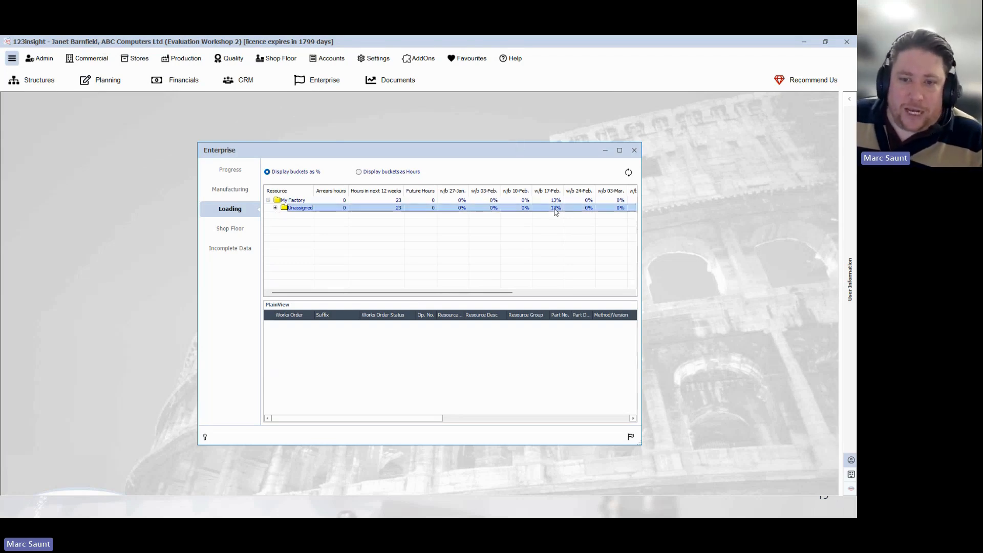
click(619, 151)
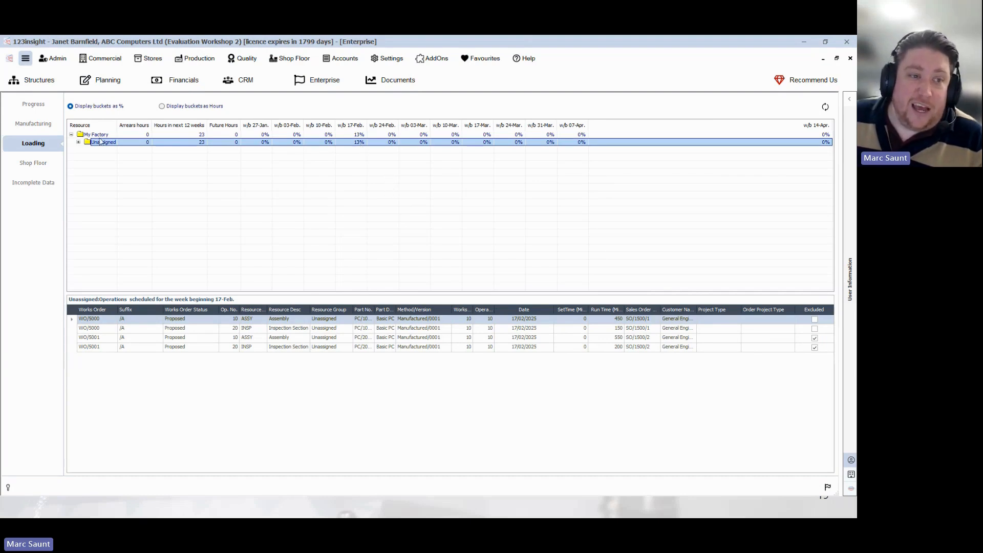
click(359, 135)
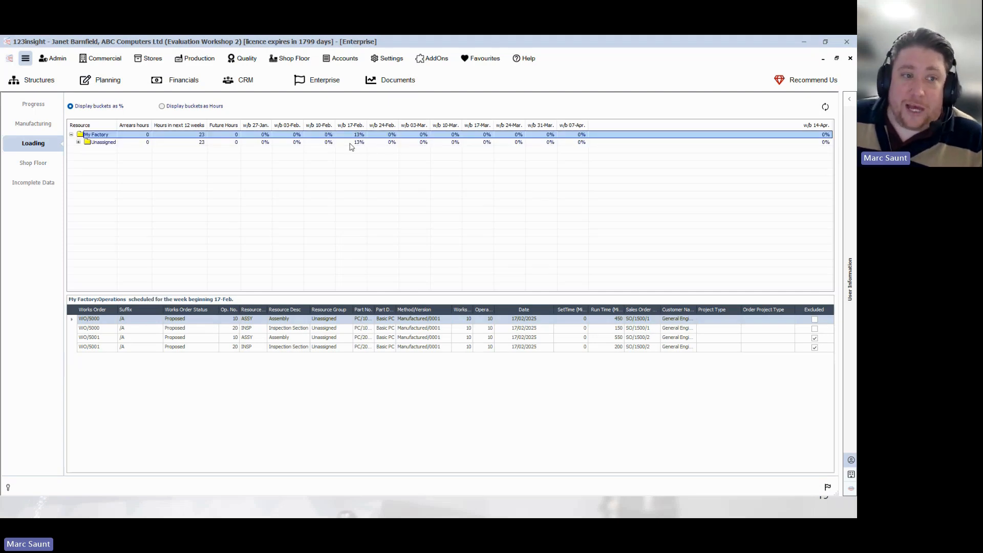
Step: Expand the Unassigned resources and list the ASSY operations for w/b 17-Feb with readable column widths
click(78, 141)
click(104, 149)
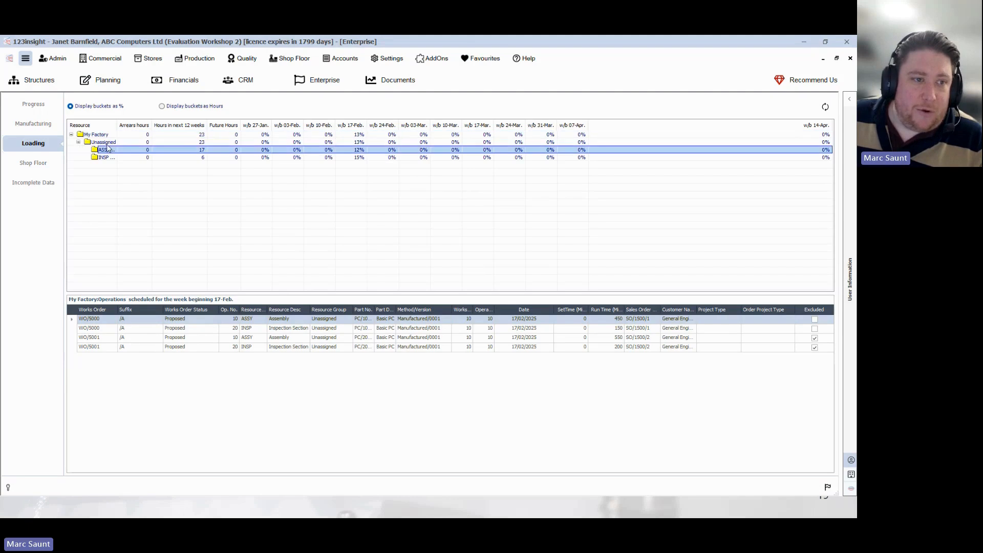
drag(117, 122, 134, 122)
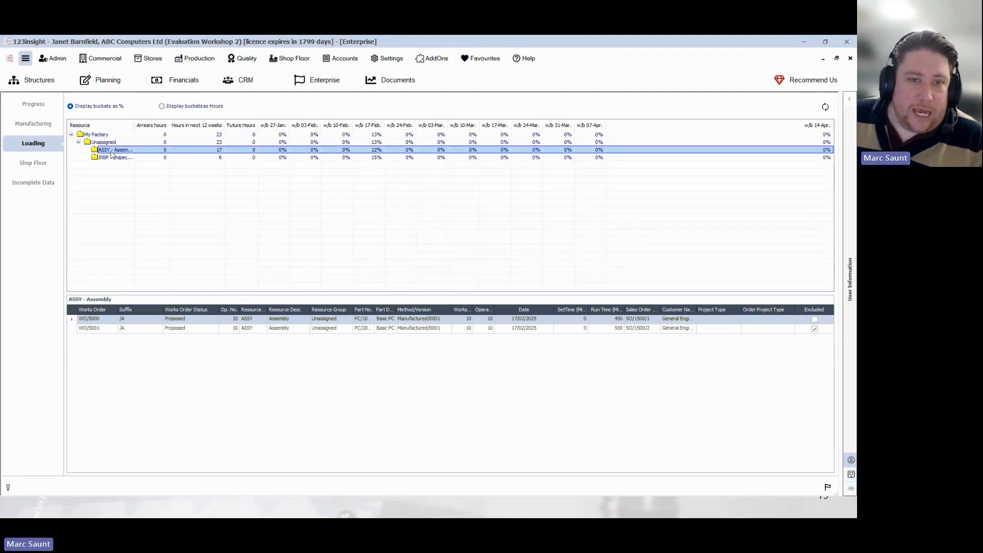
click(374, 150)
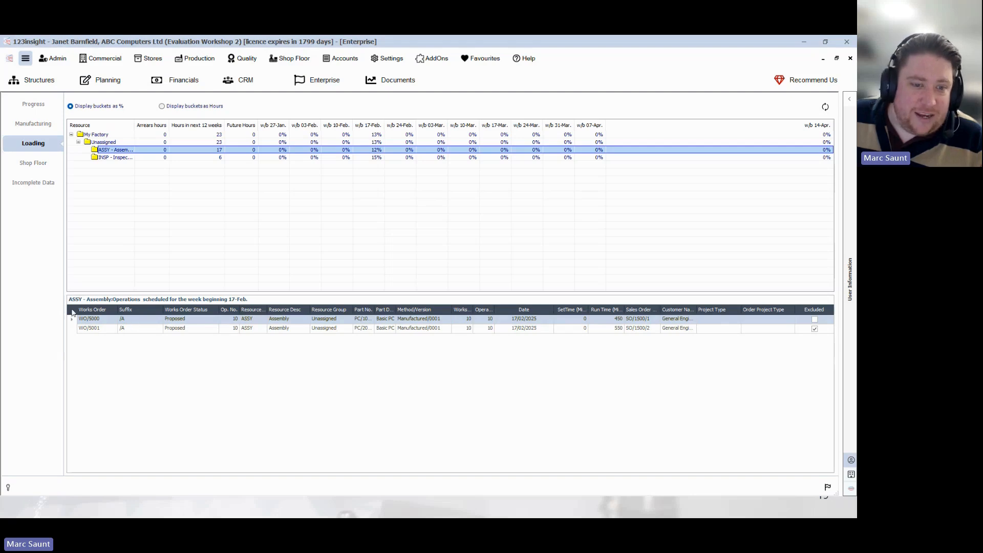
click(73, 312)
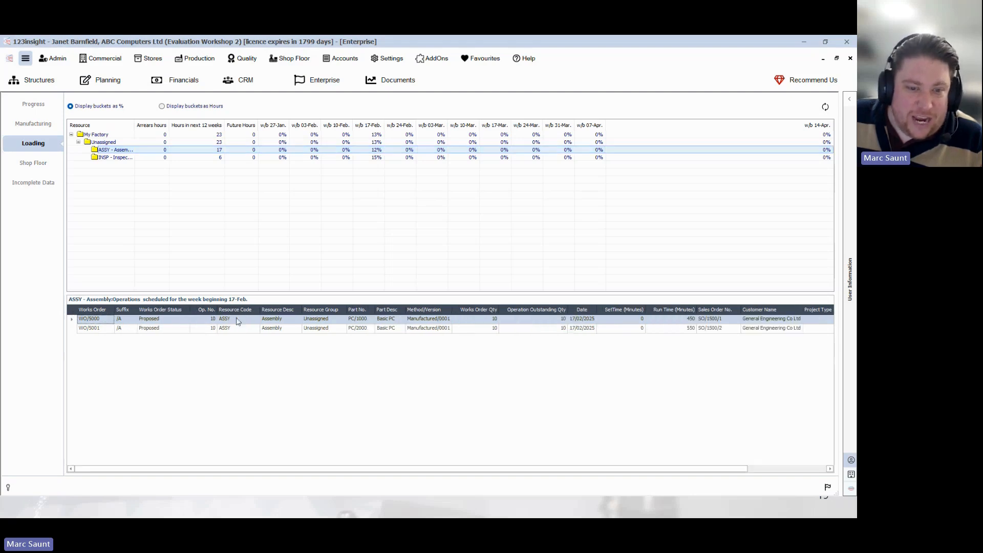
Step: Run the Work To List Report for the ASSY resource, and close both the report and Enterprise
right_click(117, 150)
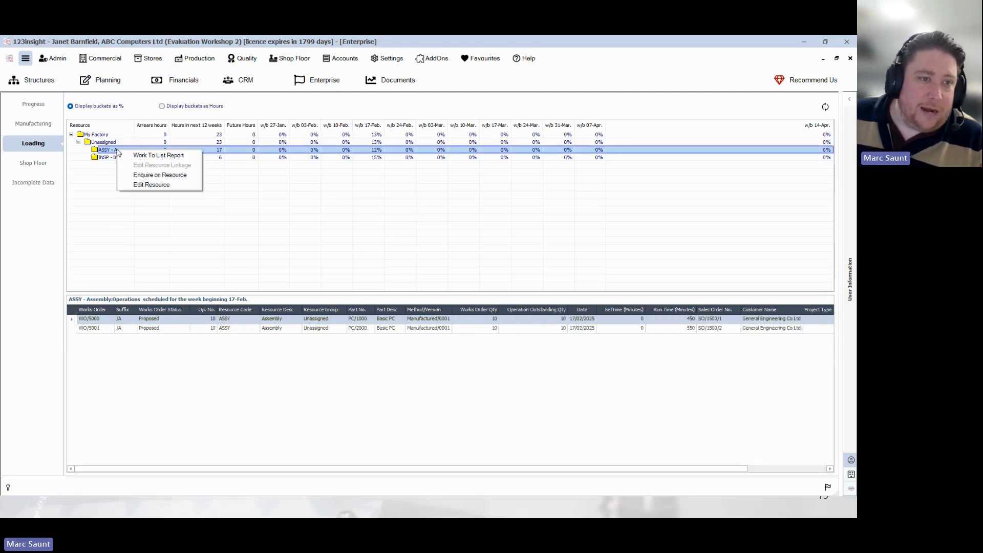
click(188, 156)
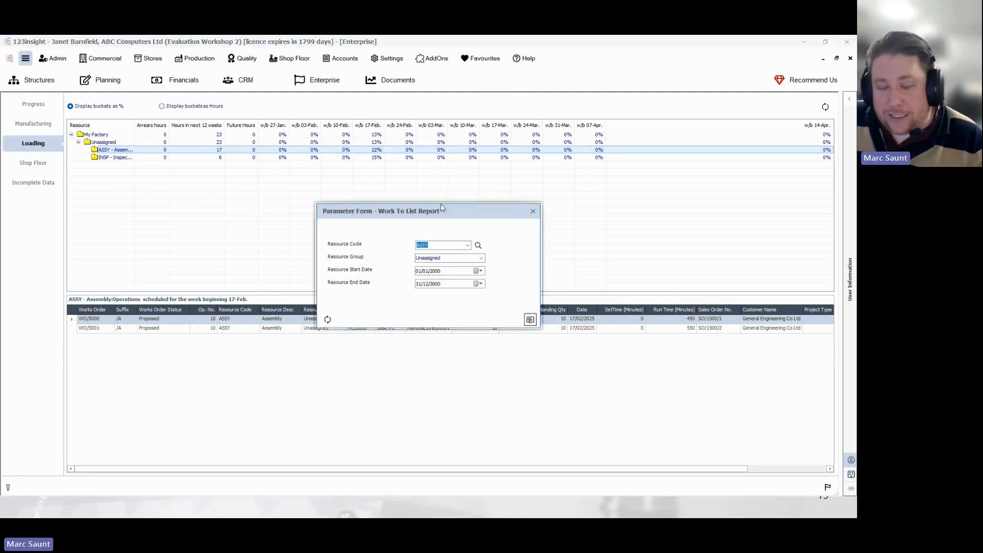
click(532, 320)
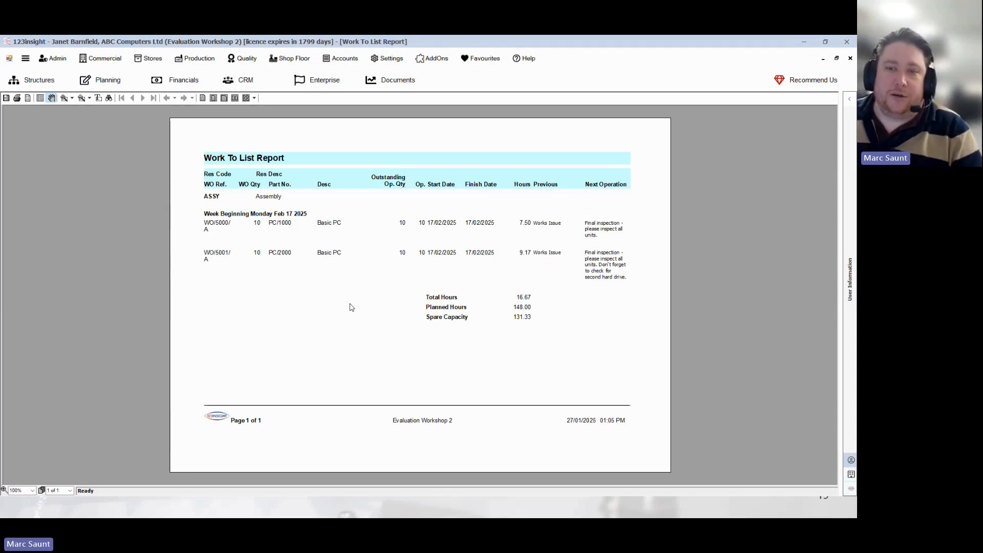
click(837, 58)
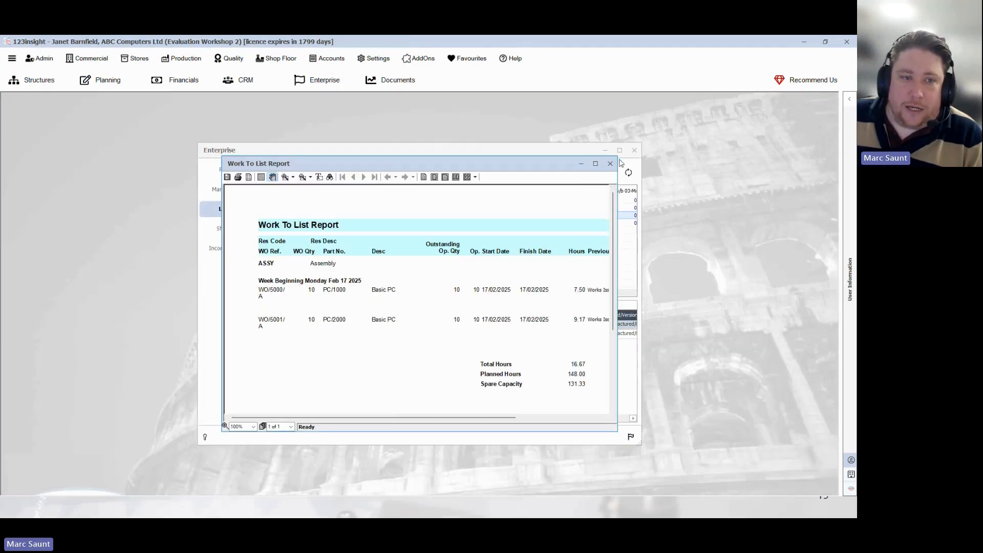
click(610, 164)
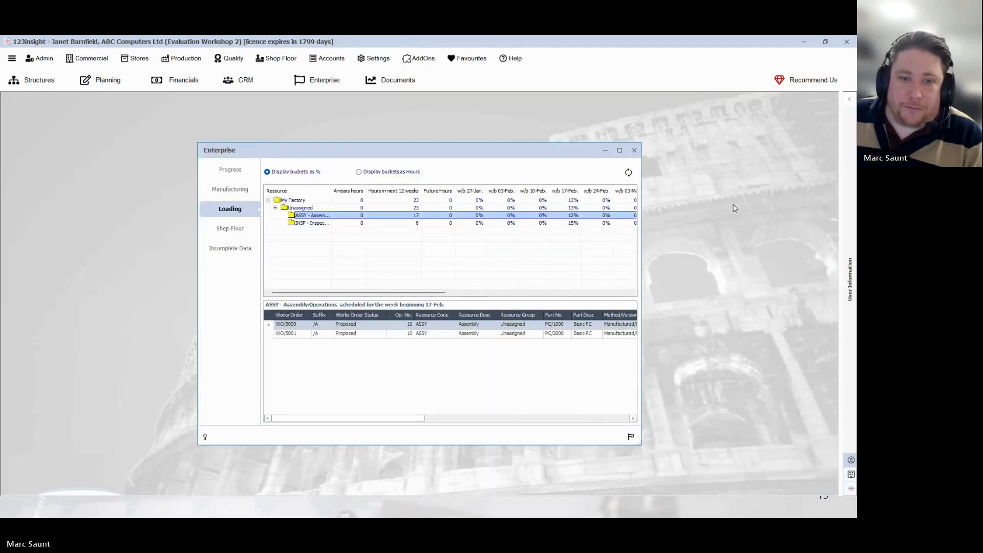
click(635, 151)
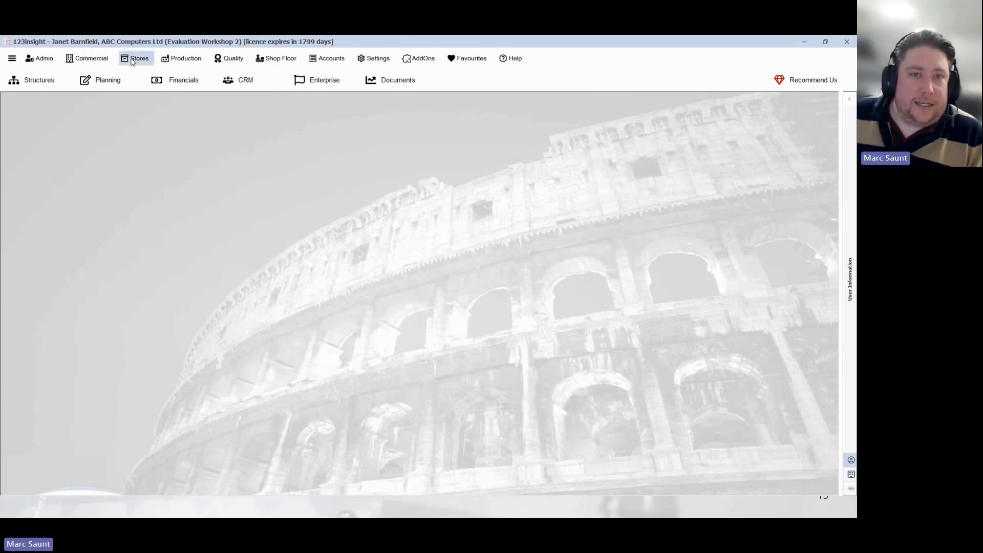
Step: Start a goods-in booking for supplier SRC002 with supplier delivery note SRC00001
click(132, 60)
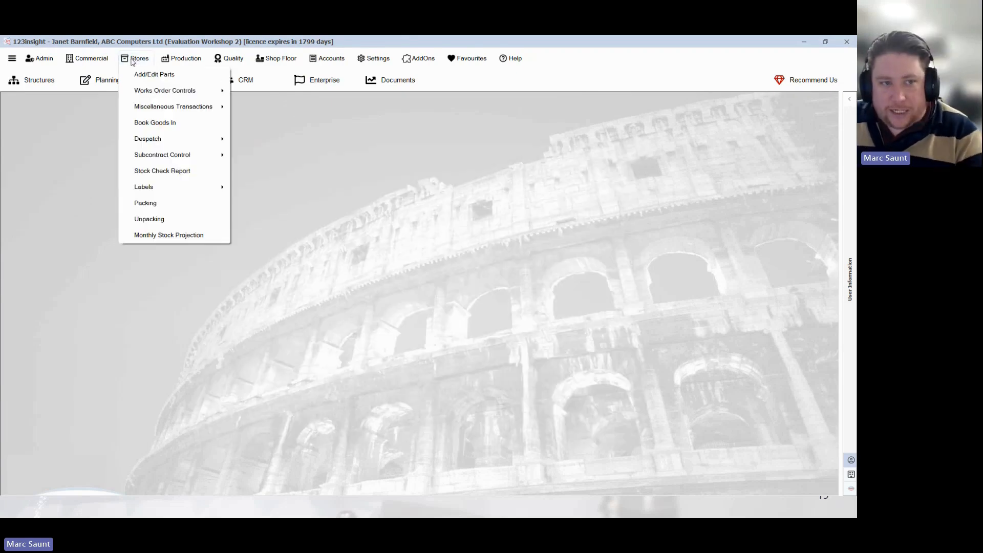
click(190, 126)
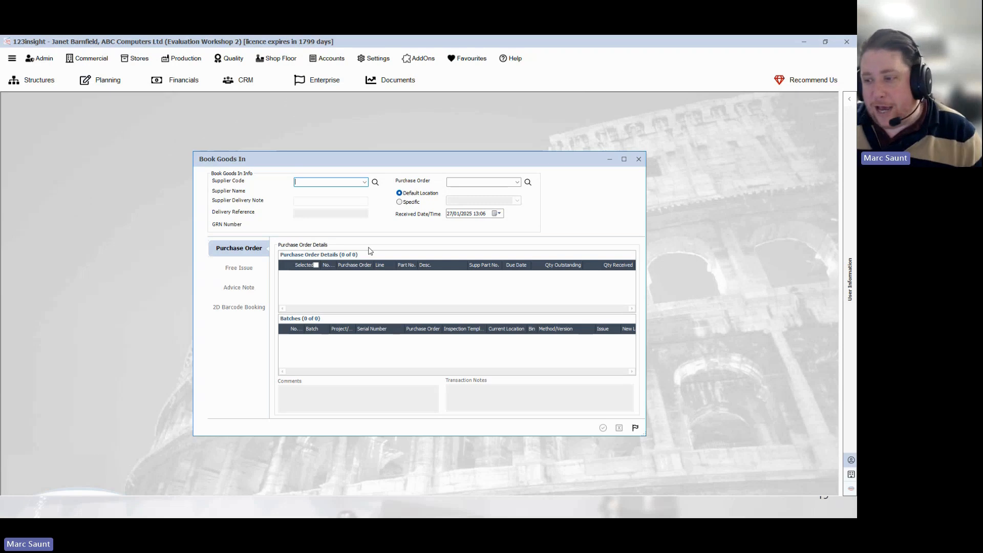
click(364, 182)
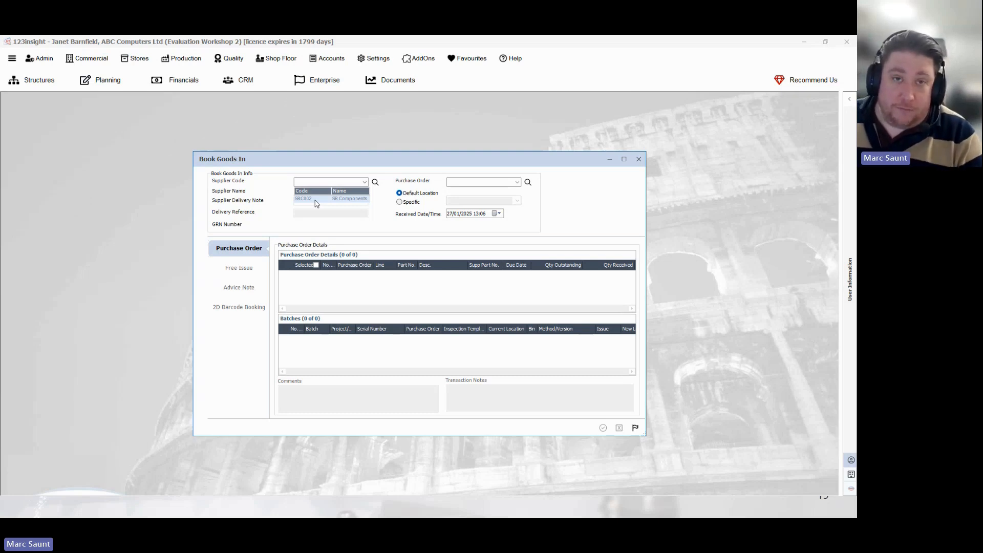
click(316, 199)
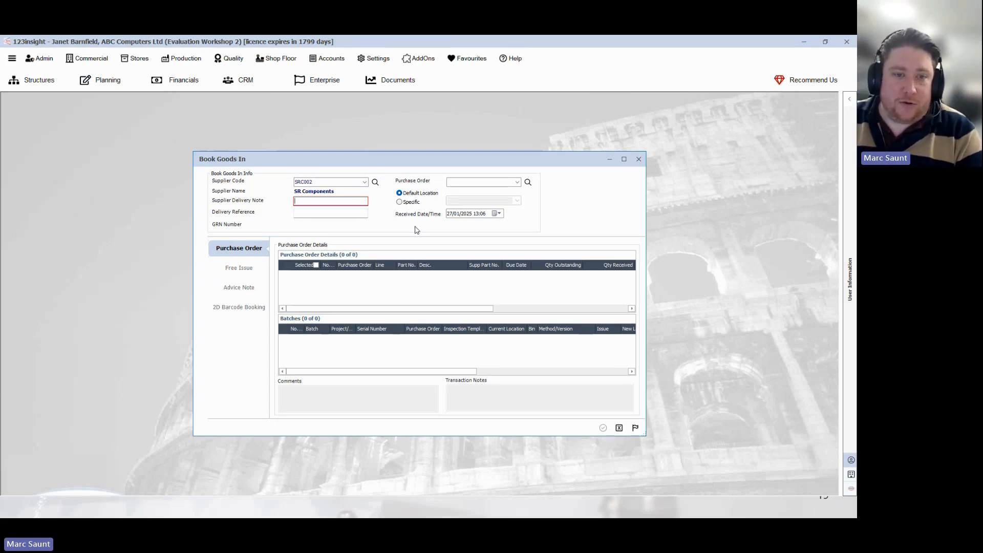
text(SRC00001)
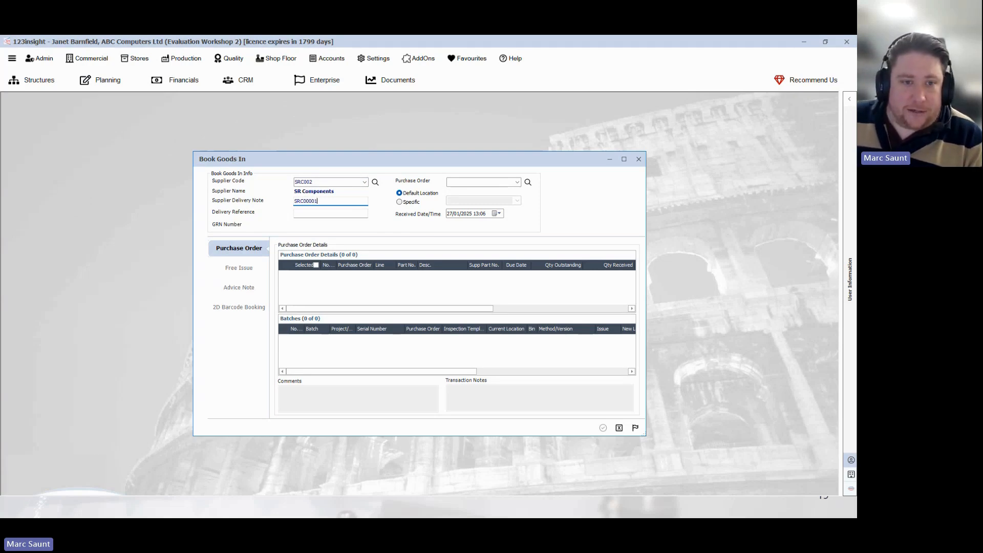
key(Tab)
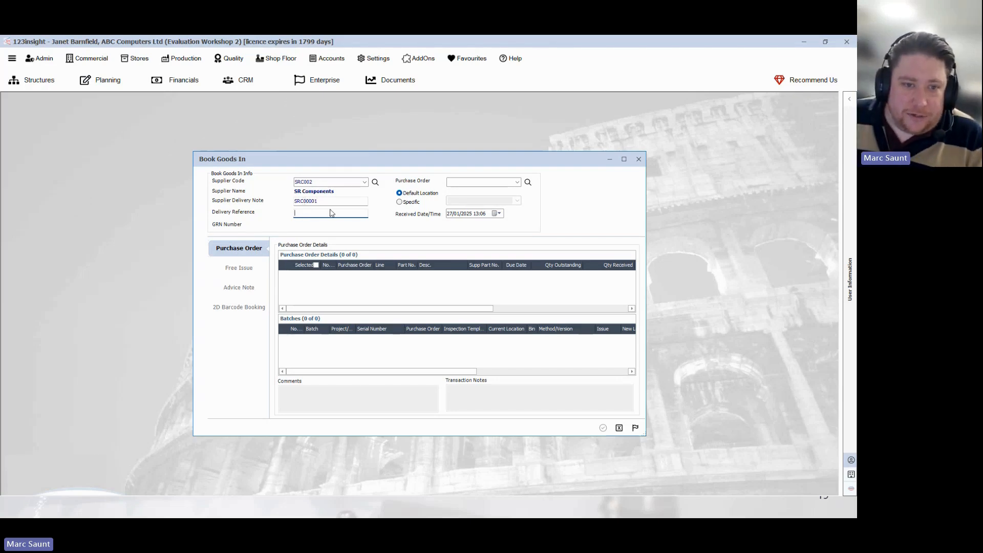
Step: Load SRC002's scheduled purchase order into the maximised goods-in booking and select all of its lines for receipt
click(517, 182)
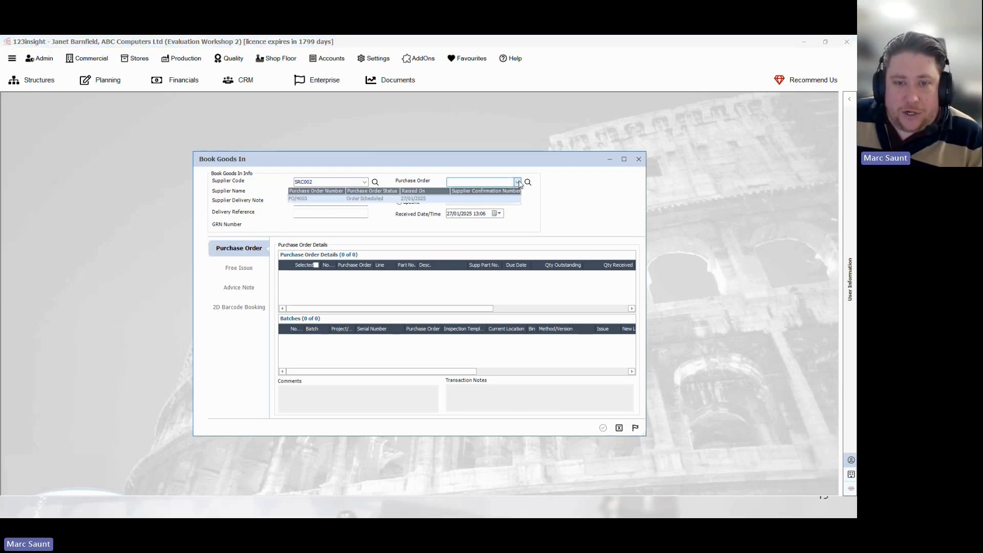
click(314, 200)
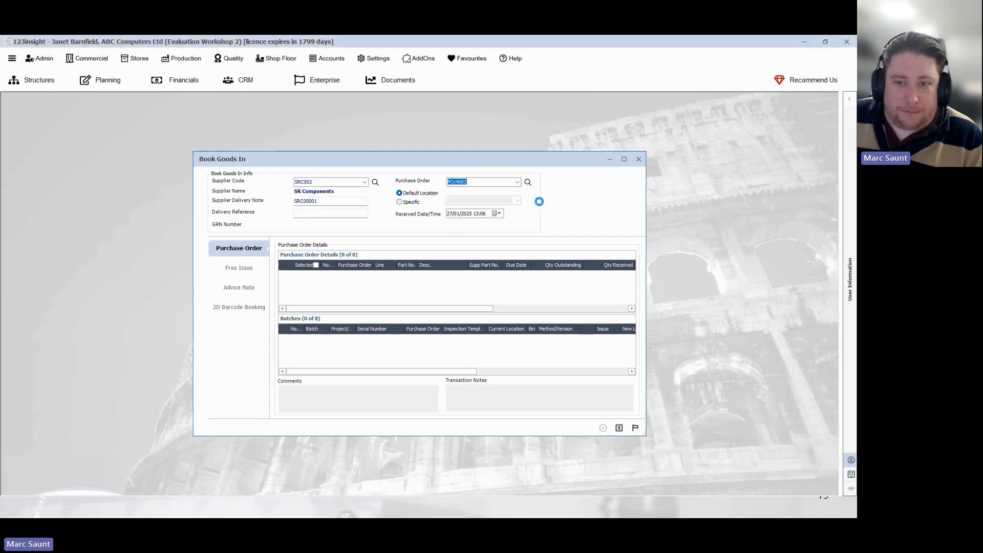
click(624, 160)
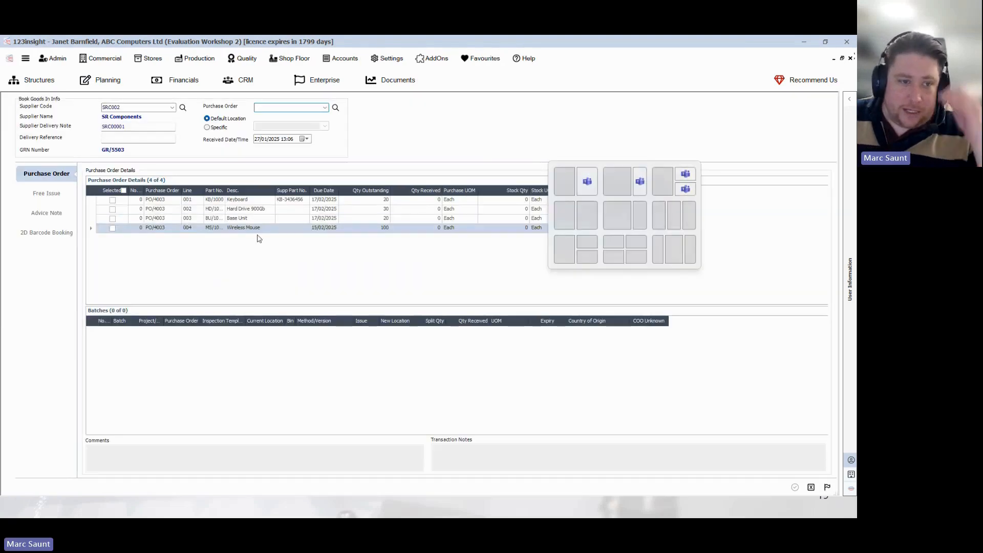
click(90, 191)
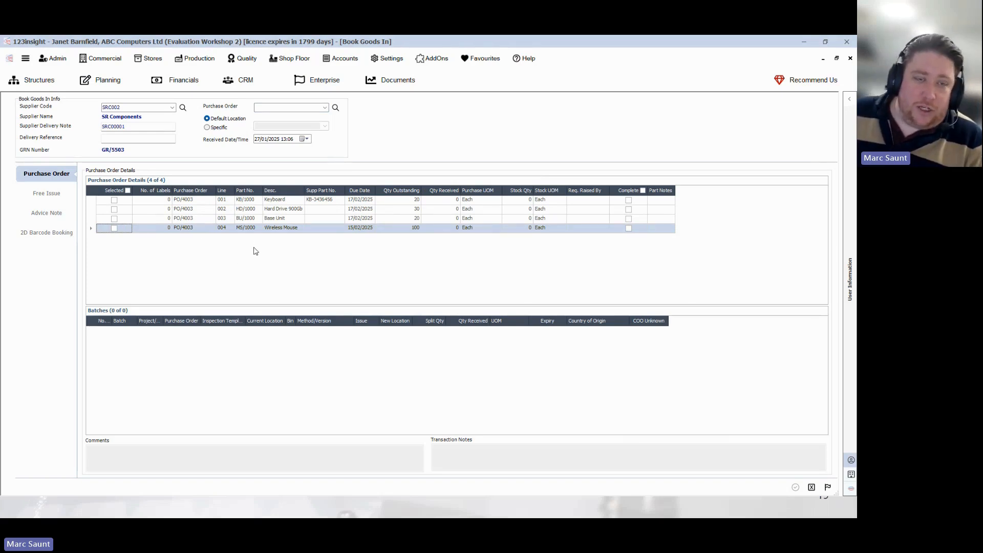
click(127, 190)
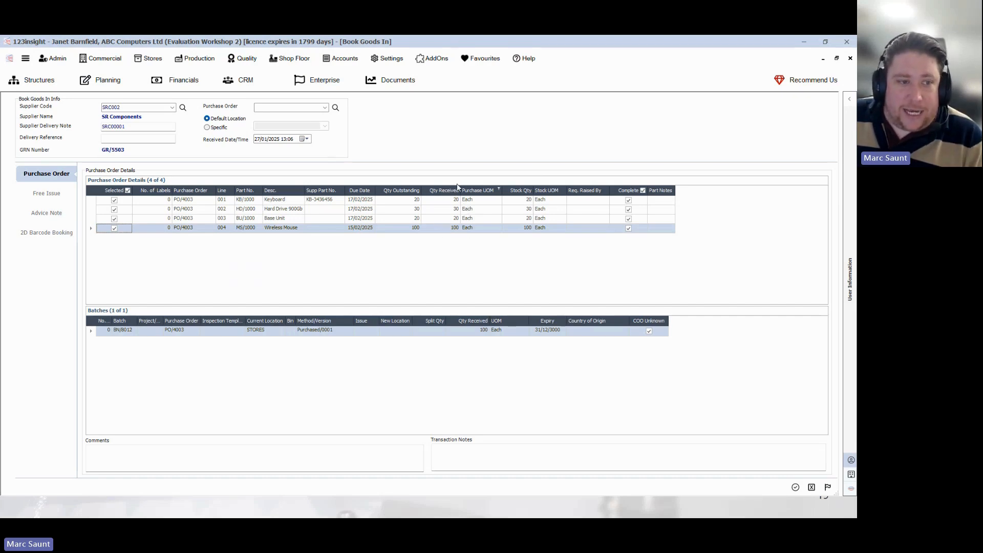
Step: Set the received quantity of the Wireless Mouse line to 90
click(453, 230)
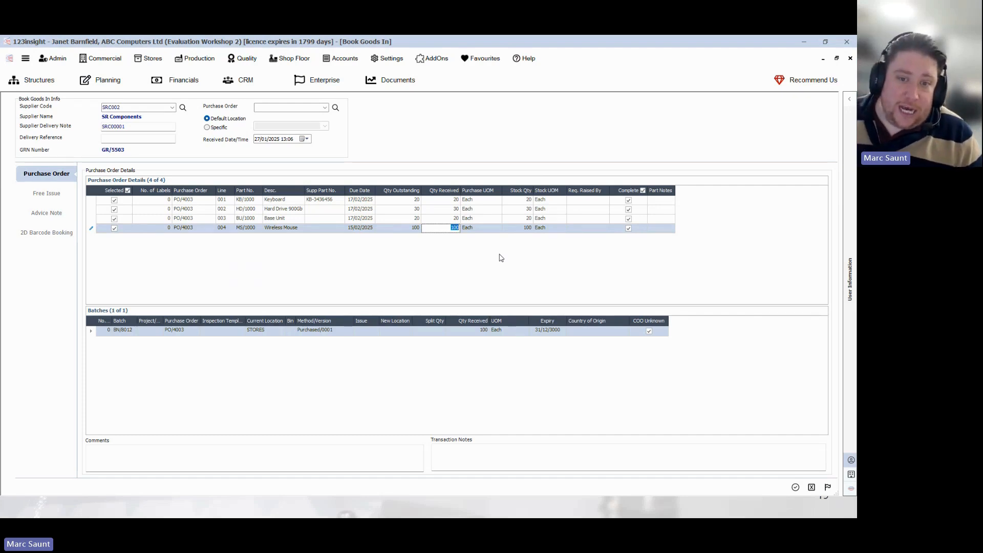
text(90)
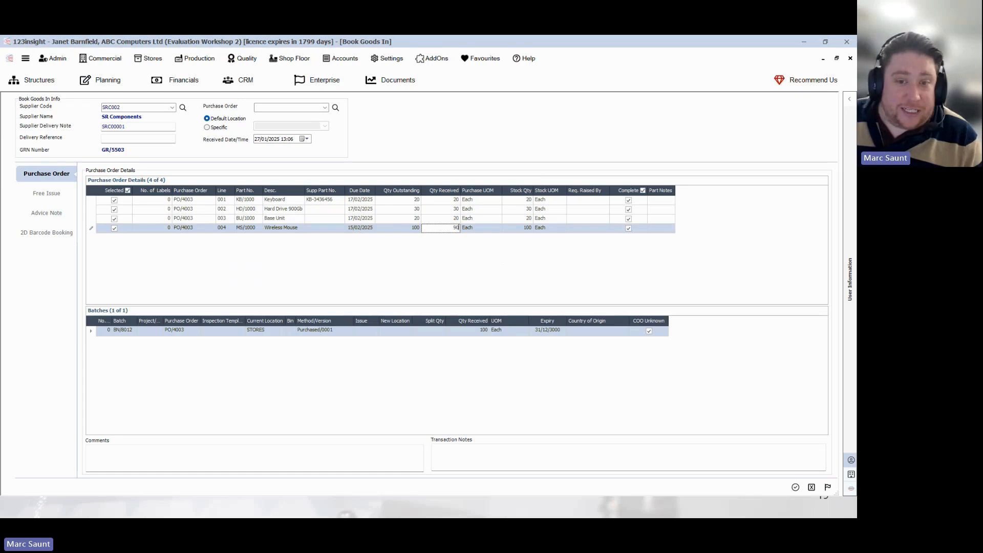
key(Tab)
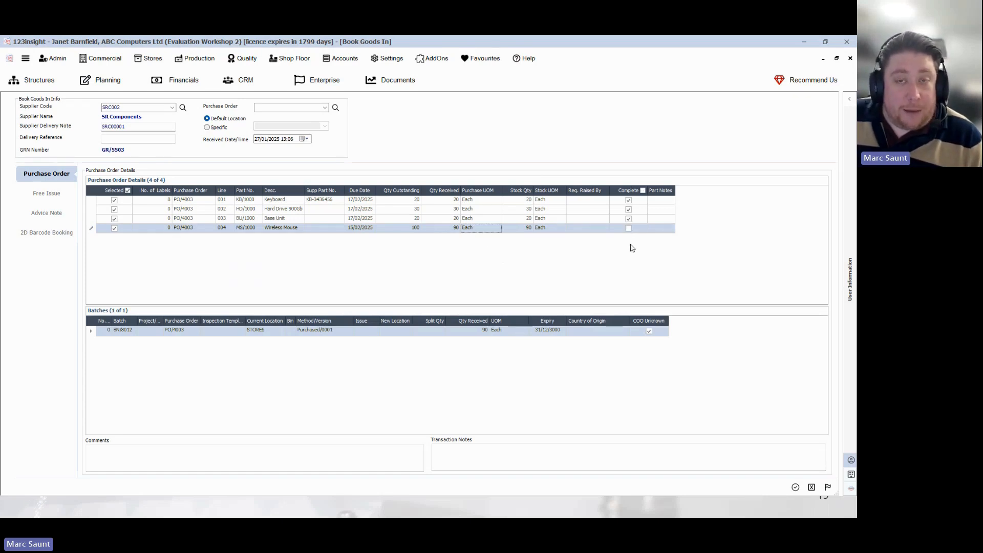
Step: Set the received quantity of the Wireless Mouse line to 101 and dismiss the quantity message
click(455, 228)
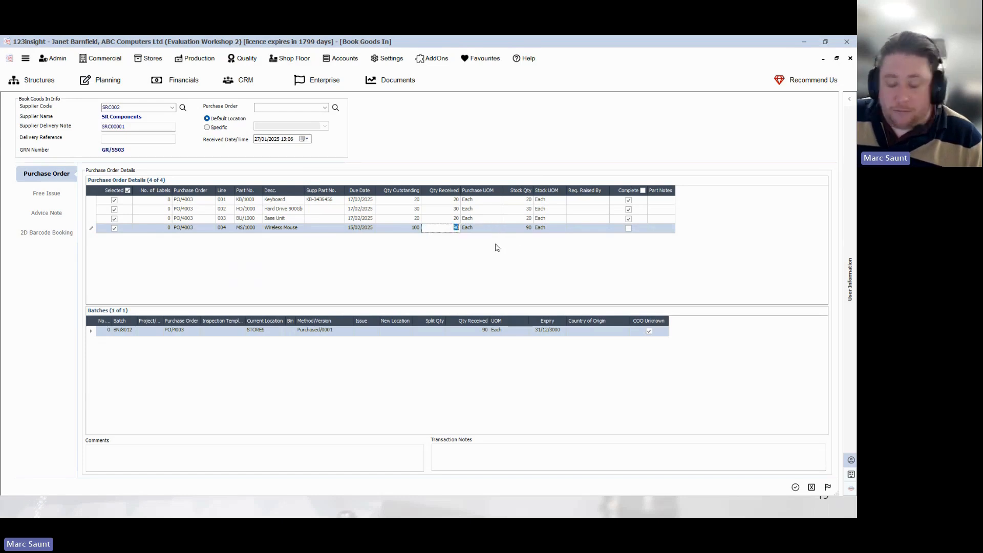
text(10)
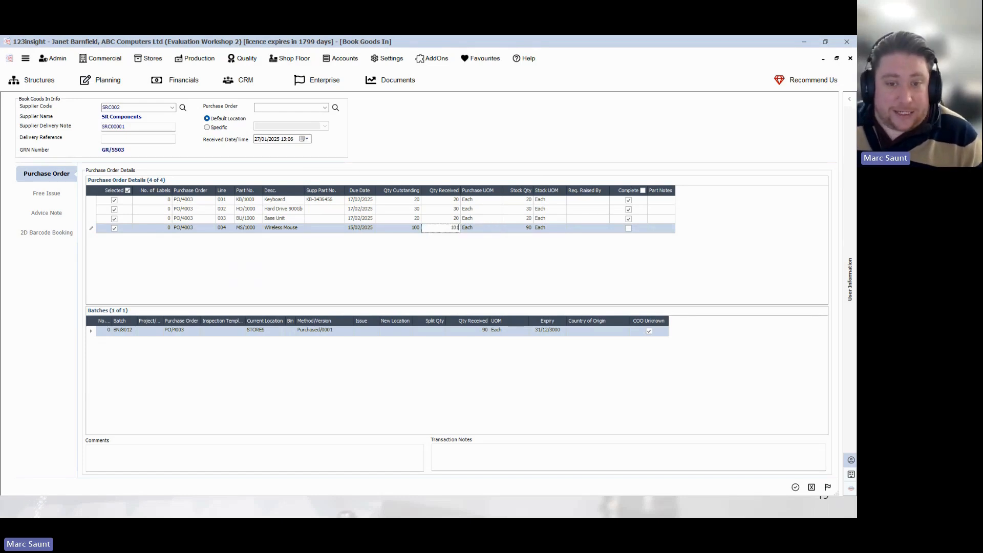
text(1)
key(Return)
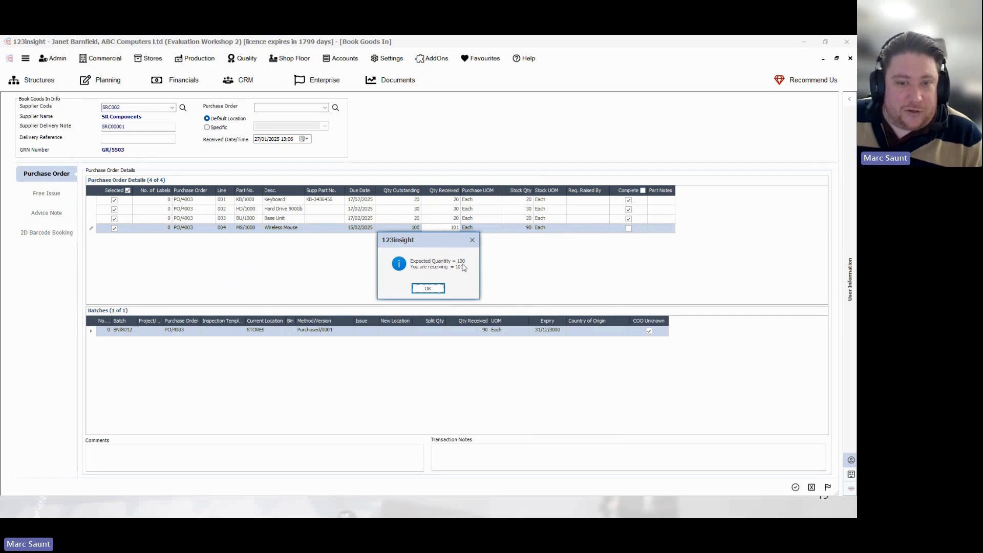
click(473, 240)
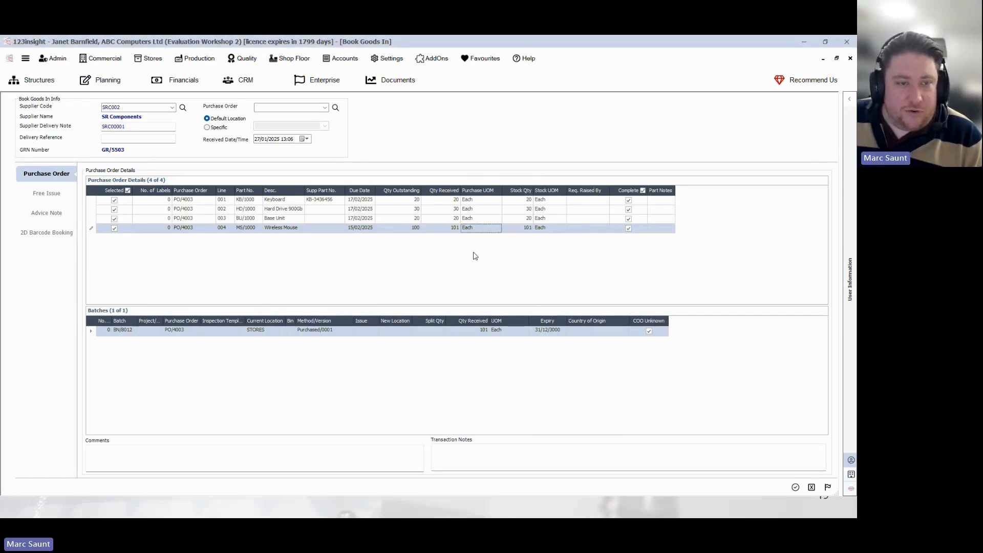
Step: Set the received quantity of the Wireless Mouse line to 100
click(455, 229)
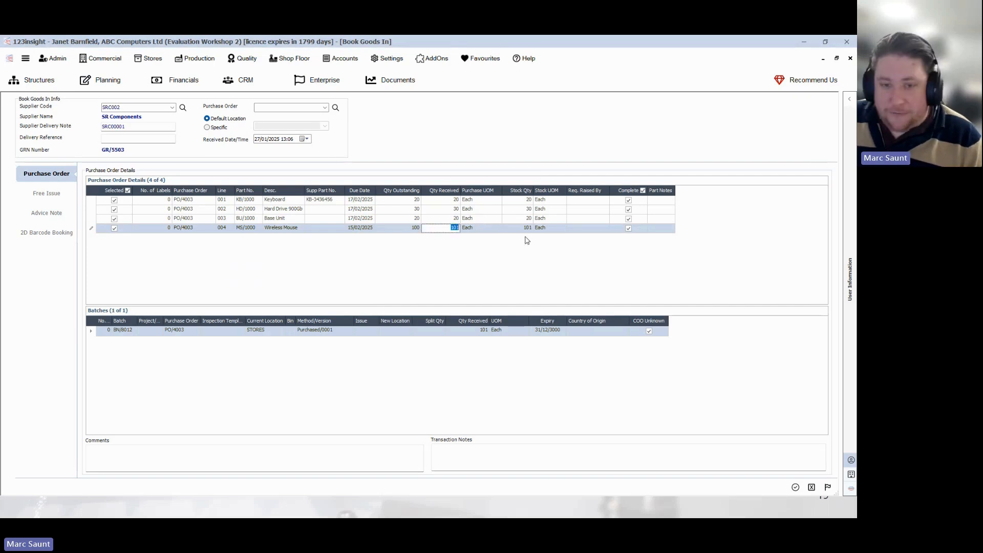
text(10)
key(Tab)
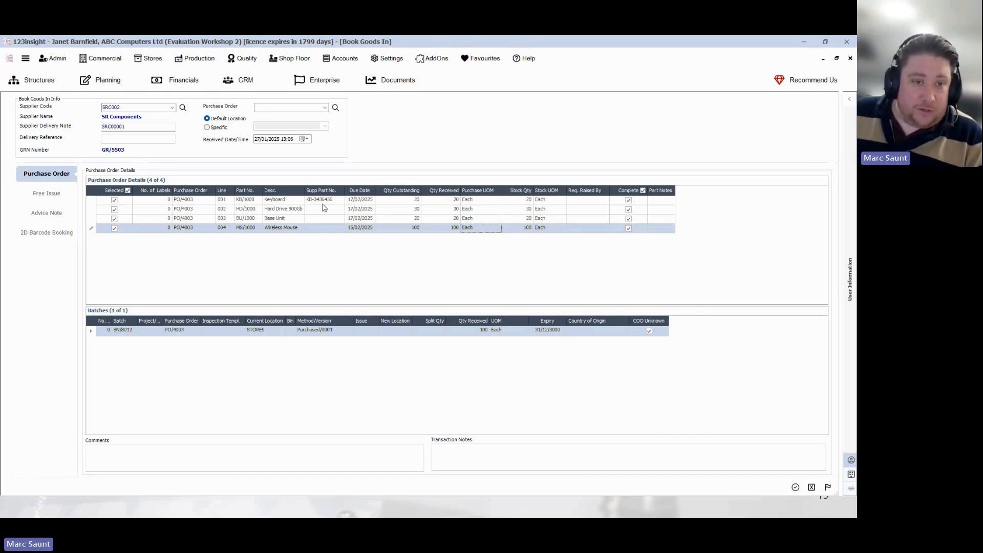
Step: Review the batches assigned to the Keyboard, Base Unit and Wireless Mouse lines
click(251, 199)
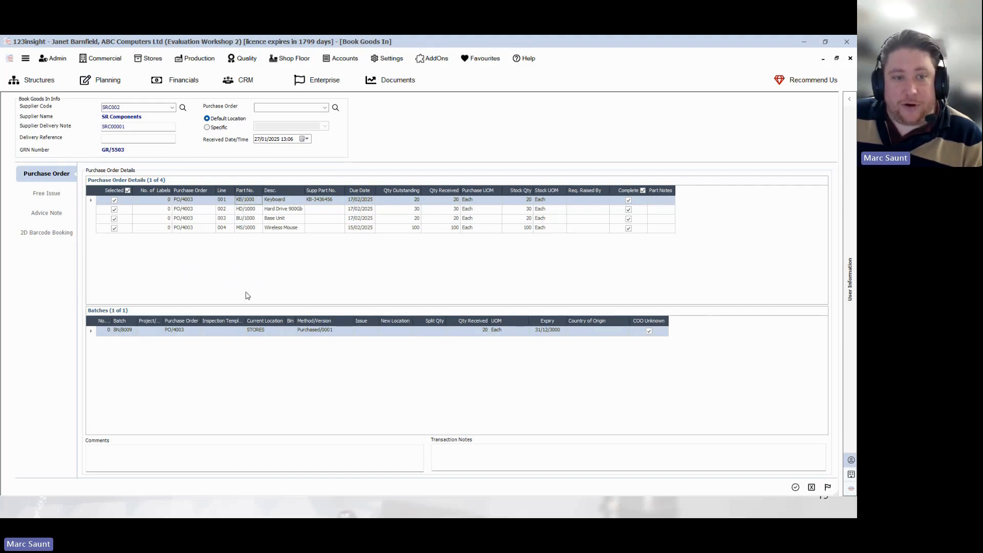
click(246, 218)
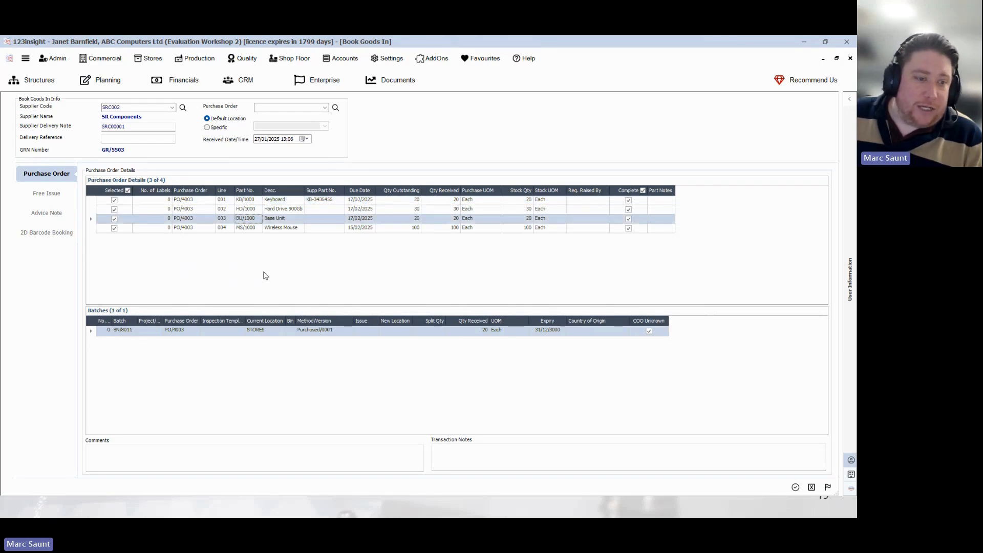
click(258, 230)
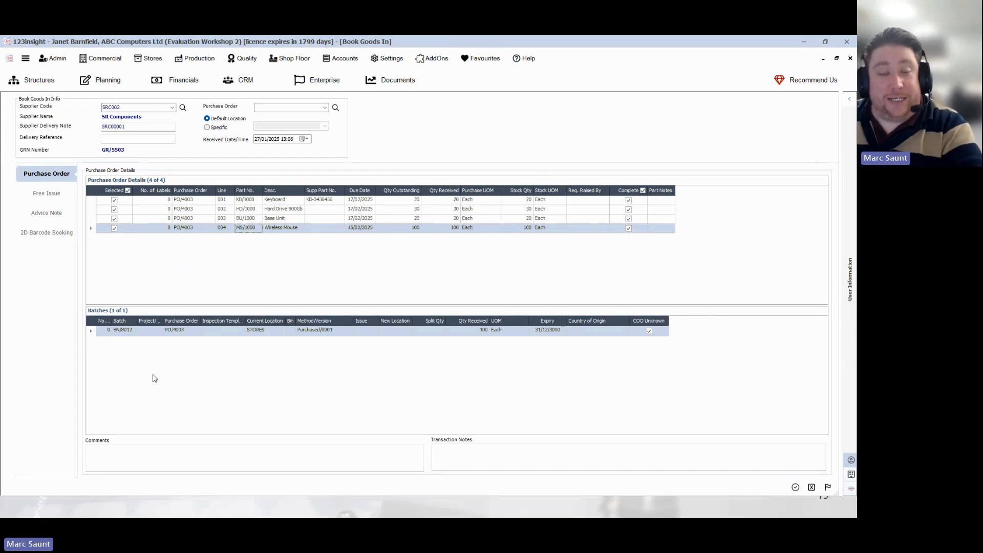
Step: Split the Wireless Mouse batch into 4 batches of 25
right_click(226, 332)
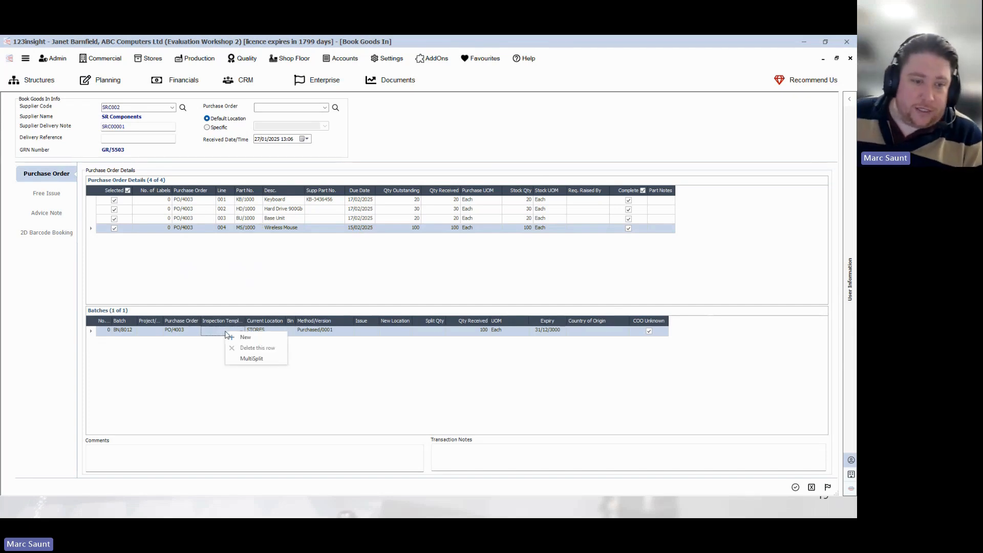
click(253, 358)
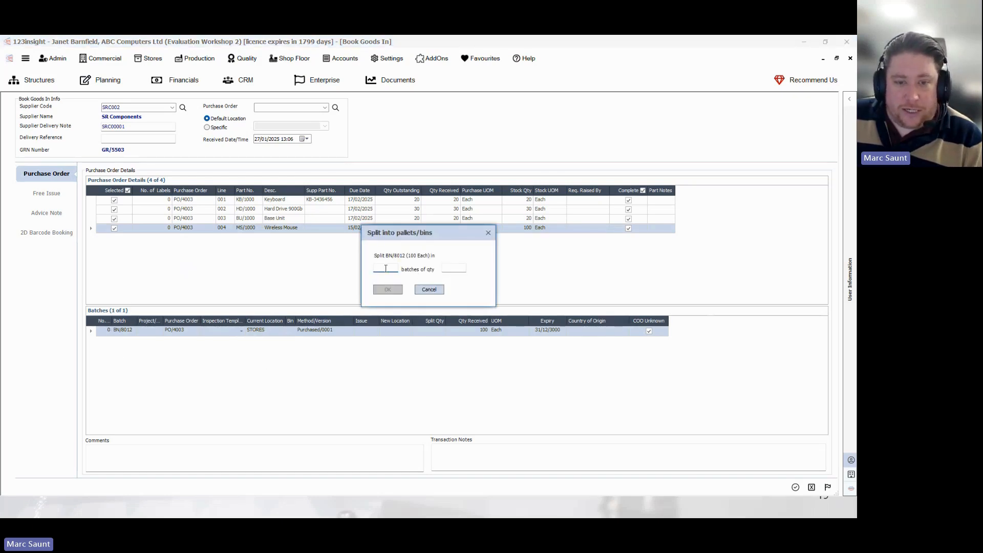
text(4)
key(Tab)
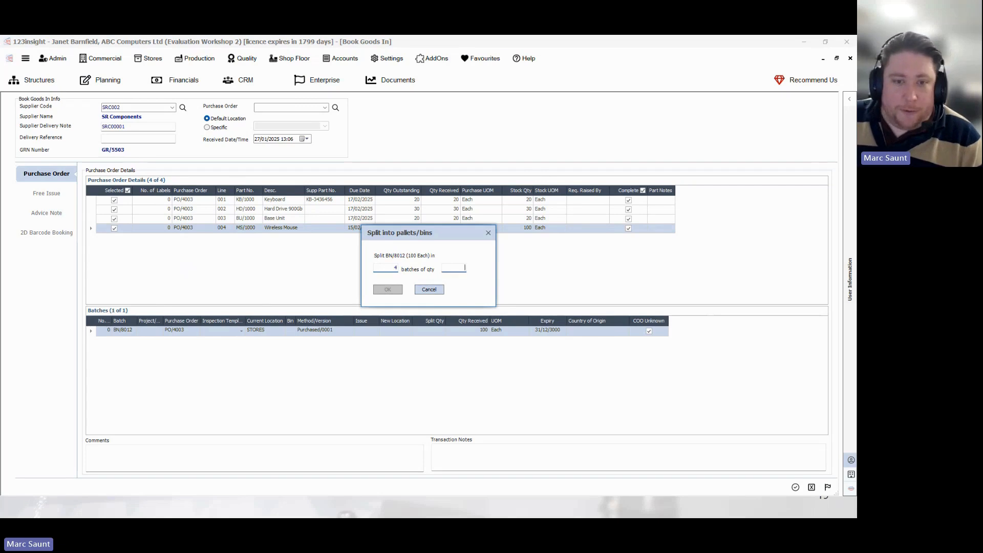
text(25)
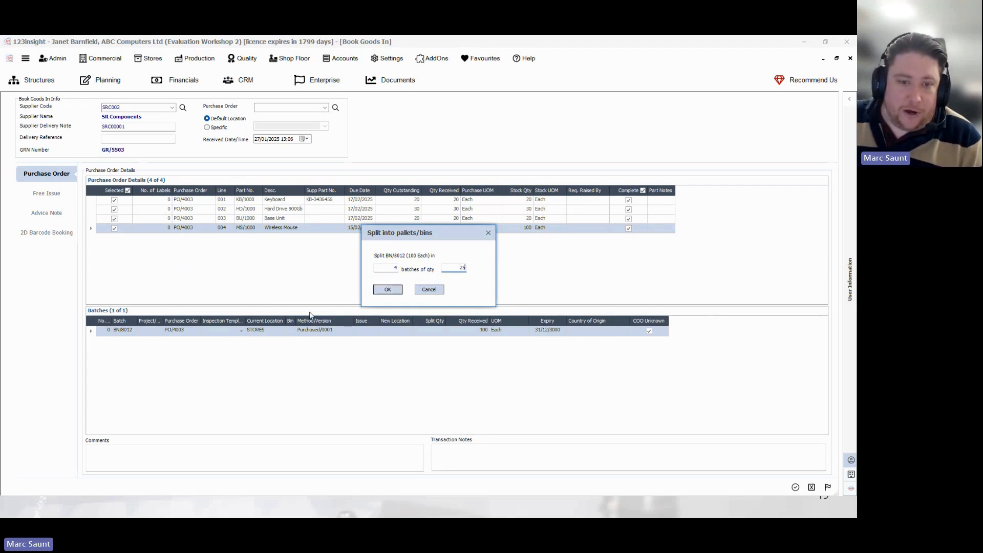
click(388, 289)
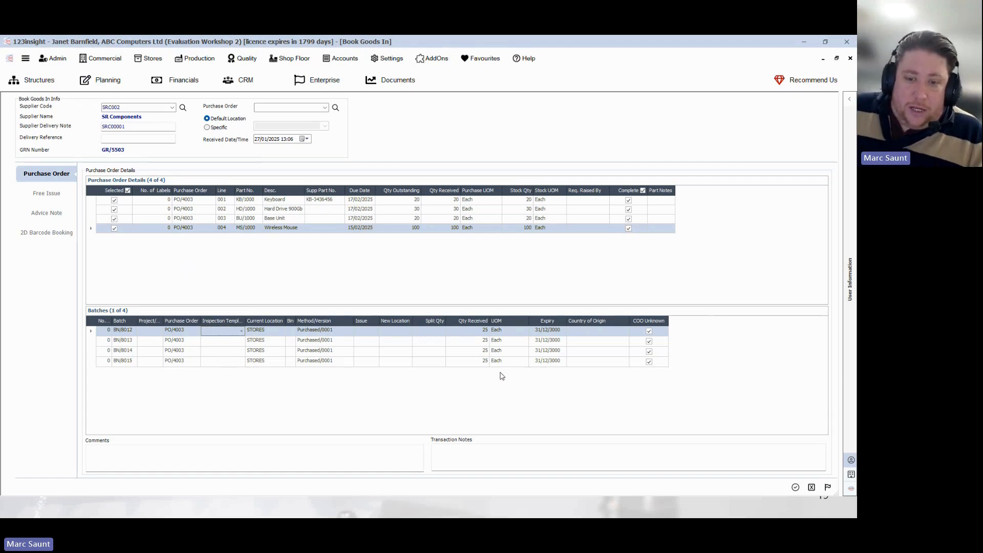
Step: Restore the goods-in booking to its smaller window size, confirm the receipt and close it
click(95, 363)
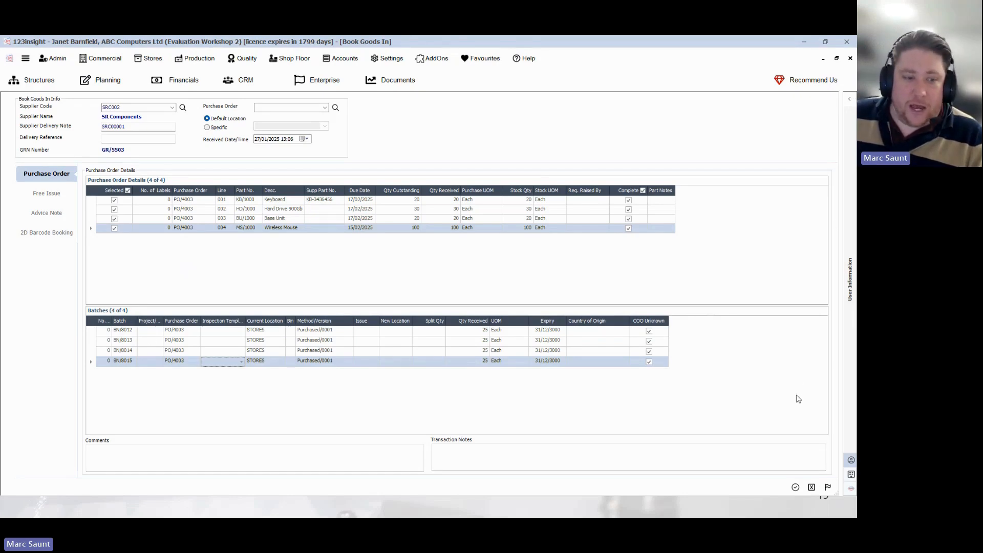
click(836, 58)
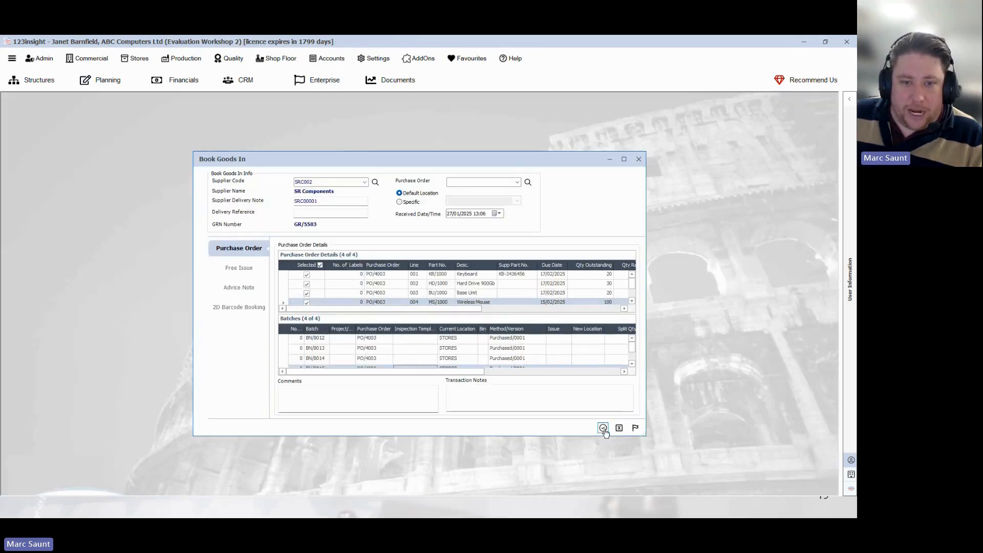
click(603, 428)
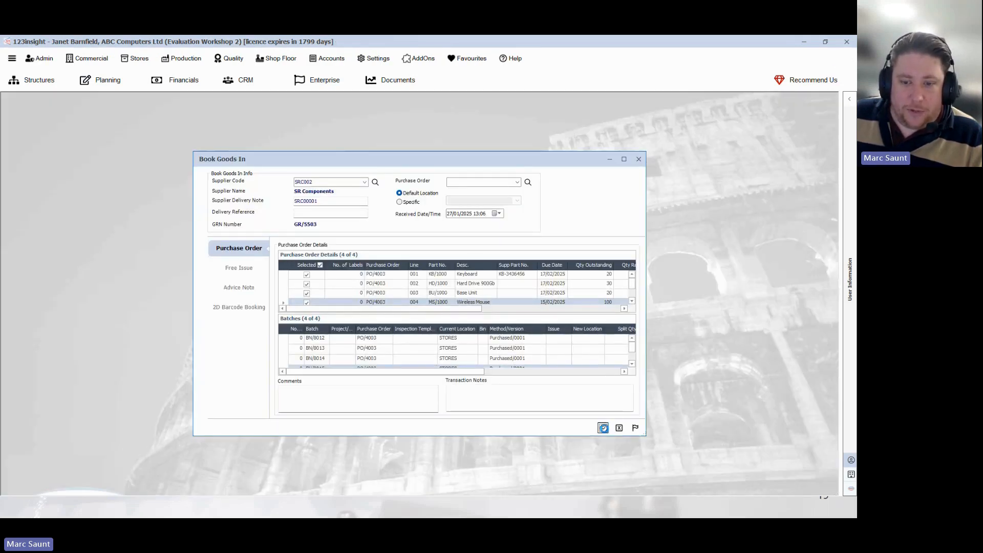
click(634, 428)
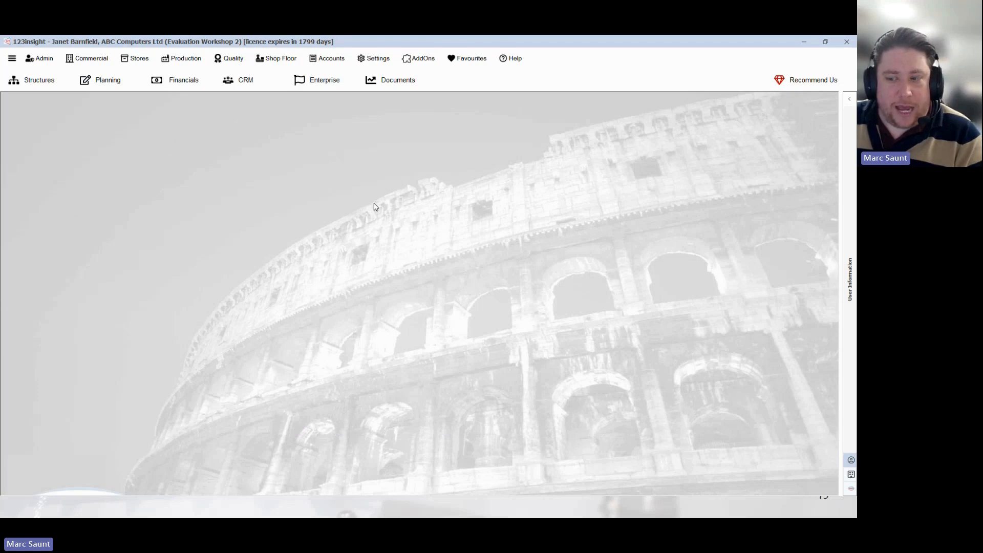
Step: Load the Basic PC (PC/1000) works order for component issue in a maximised view and select all of its components
click(147, 64)
mouse_move(181, 60)
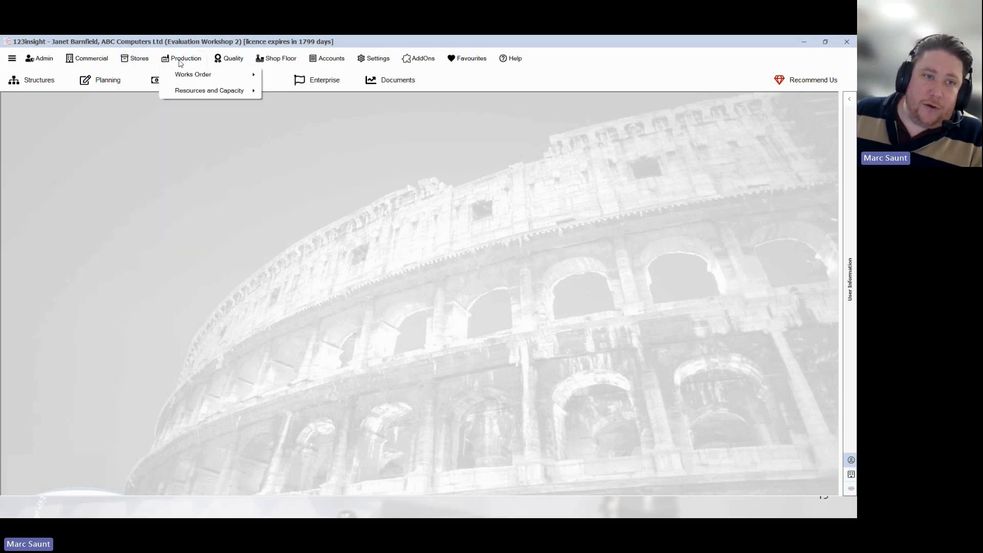
mouse_move(190, 76)
mouse_move(137, 58)
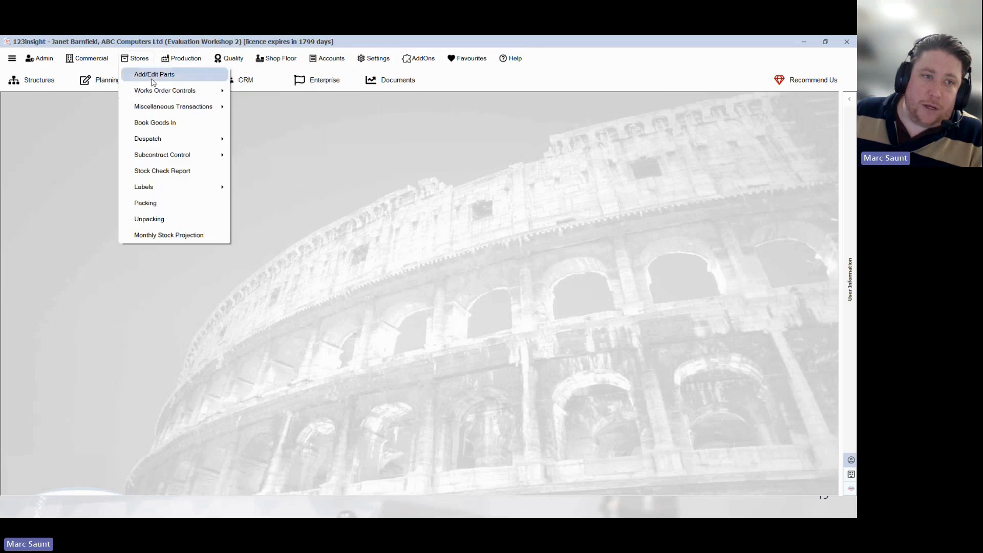
mouse_move(168, 91)
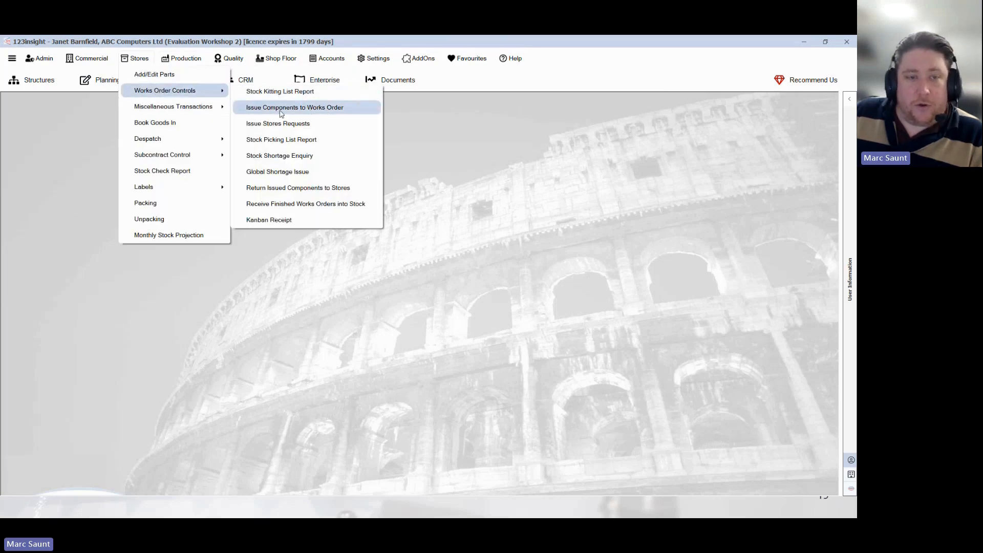
click(307, 109)
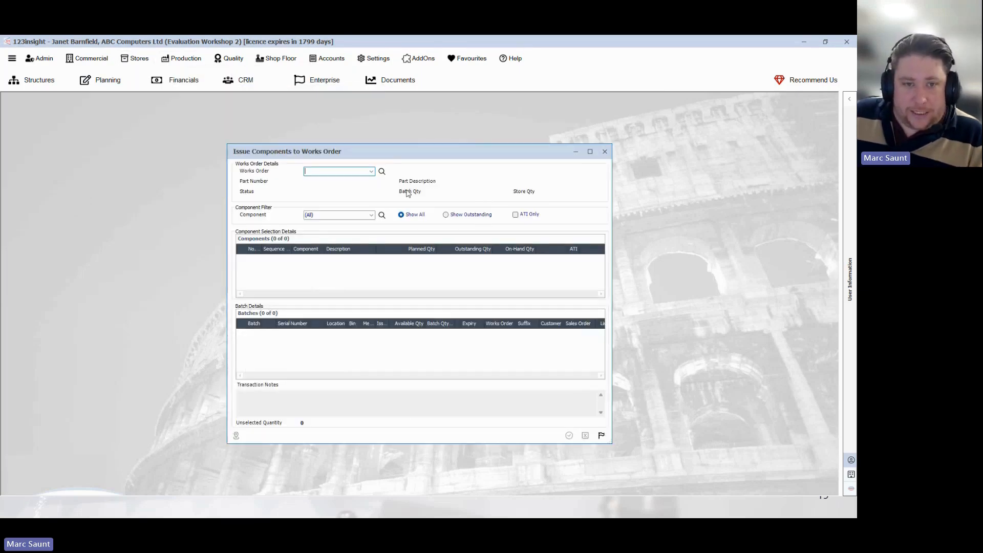
click(372, 171)
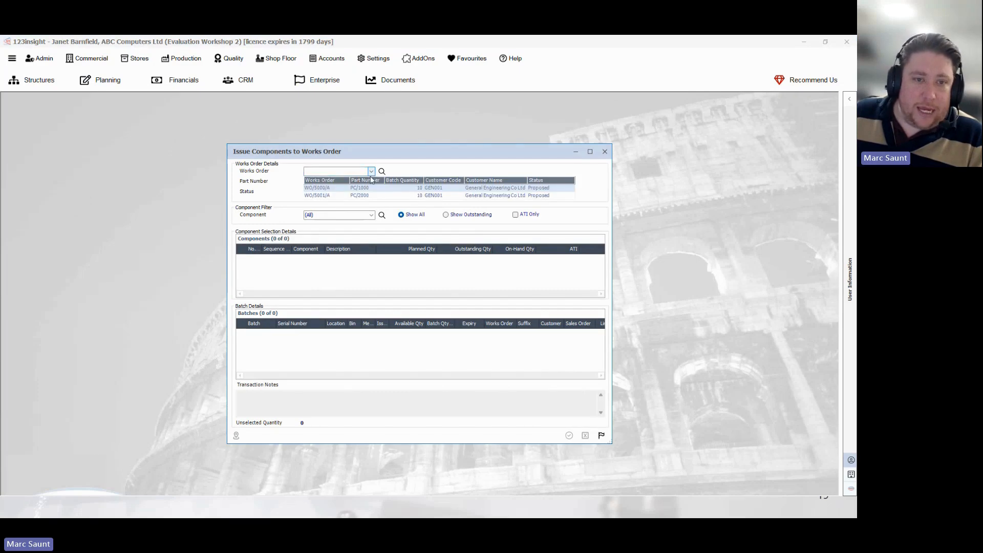
click(341, 190)
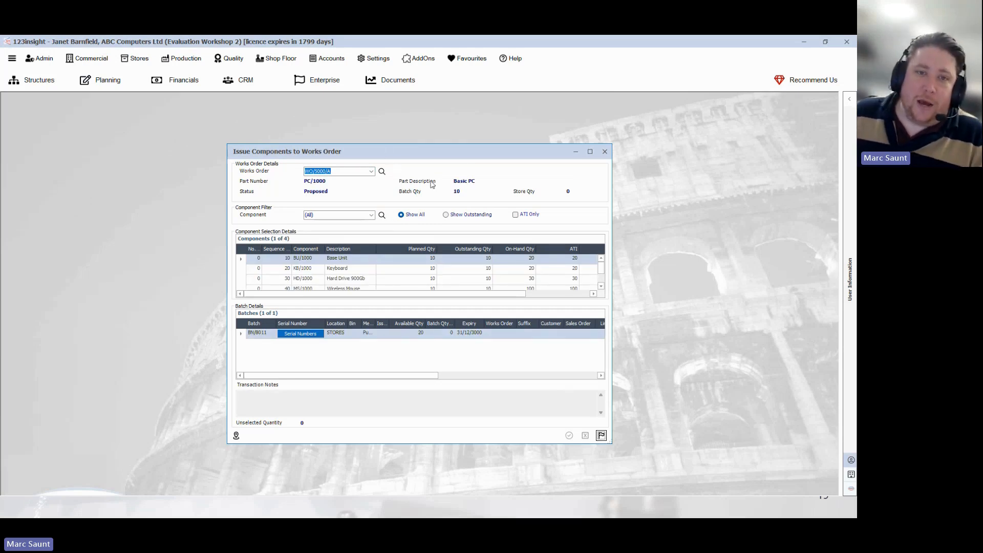
click(590, 151)
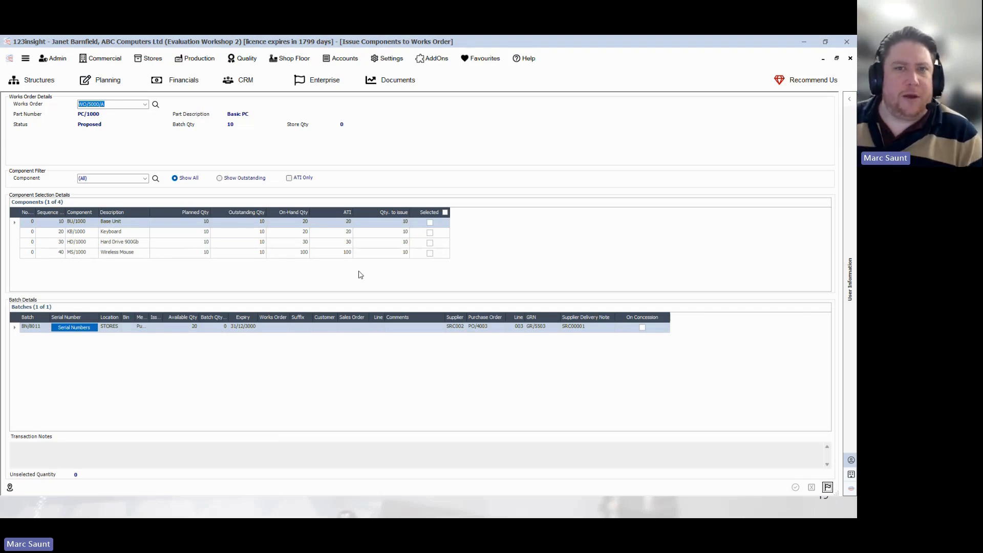
click(445, 212)
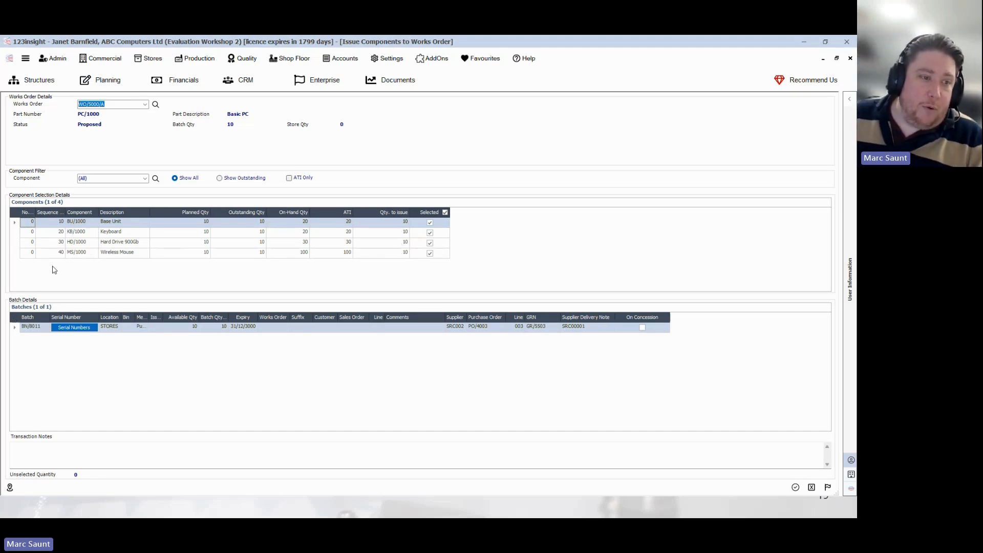
Step: Set the Wireless Mouse issue quantity to 0 on batch BN/8012 and 10 on BN/8015, and complete the component issue
click(22, 253)
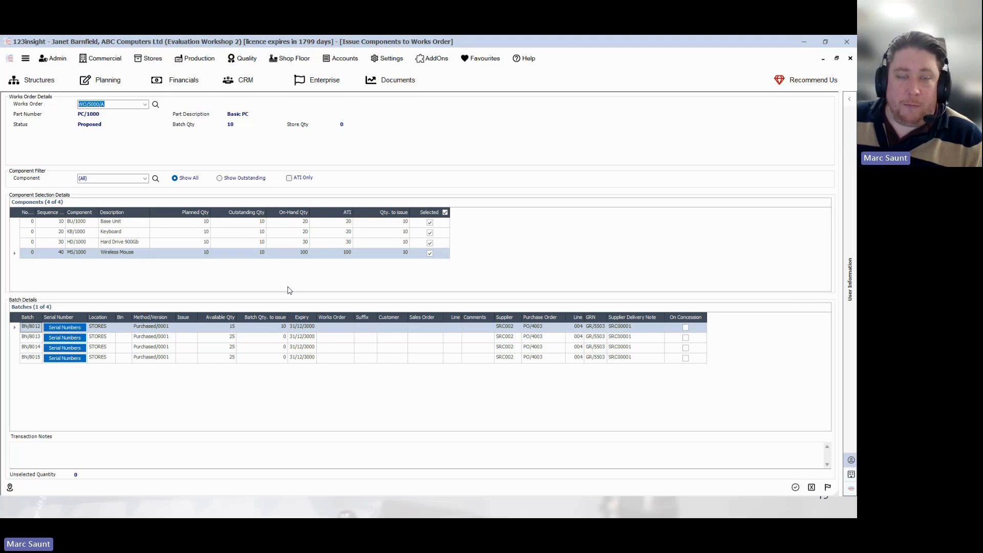
click(279, 328)
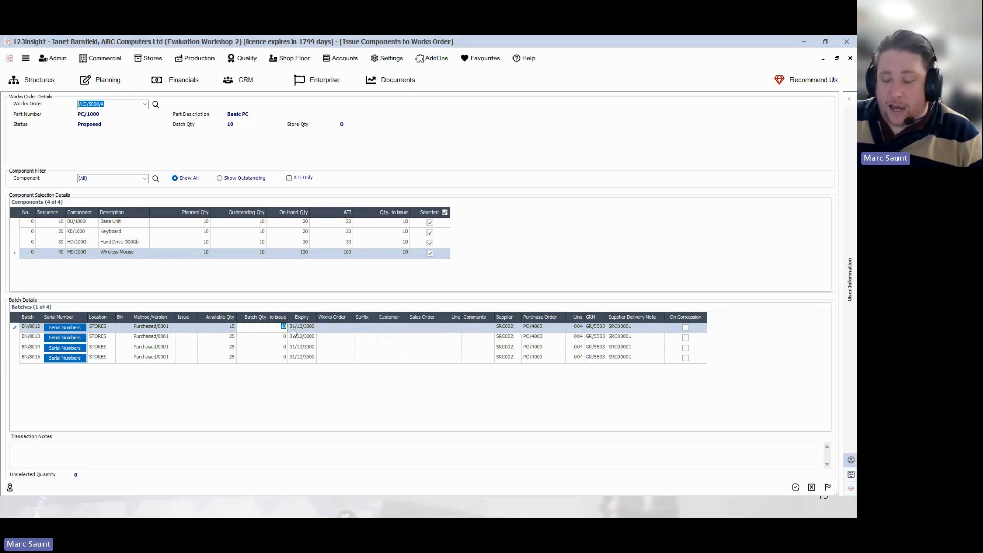
text(0)
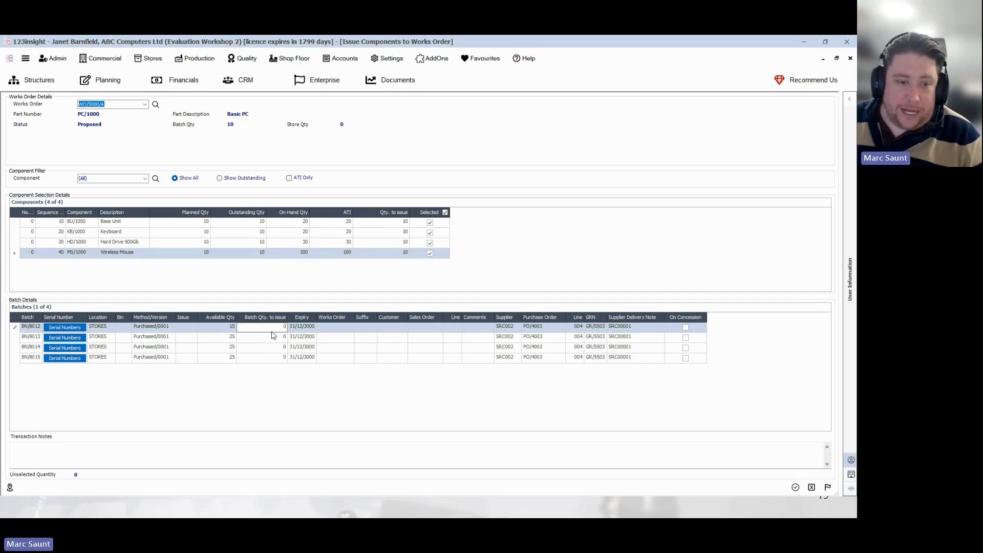
key(Tab)
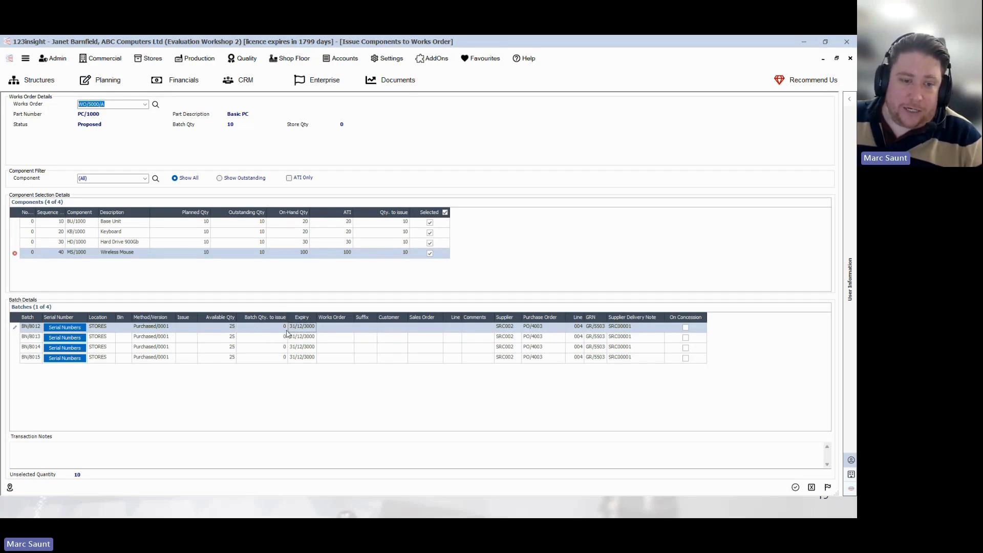
click(276, 358)
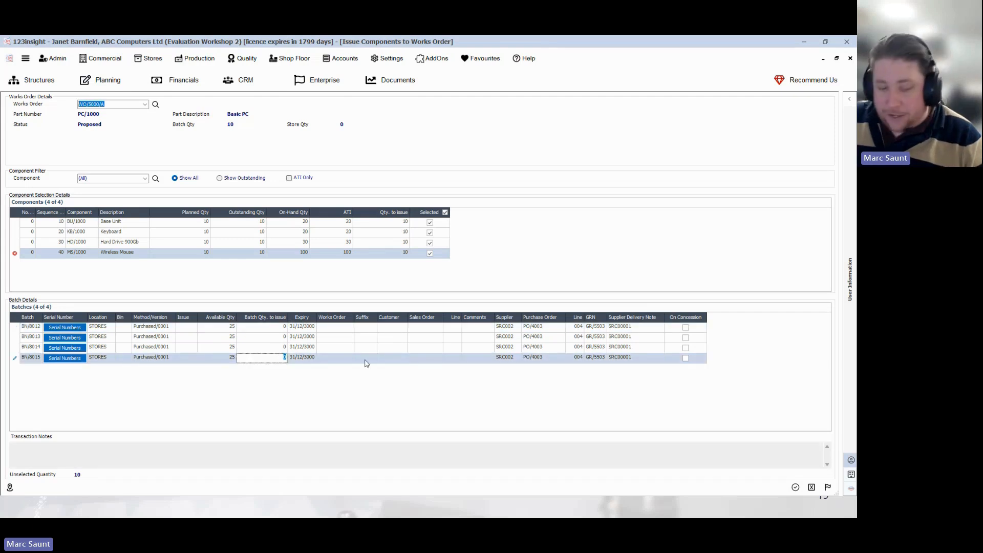
text(1)
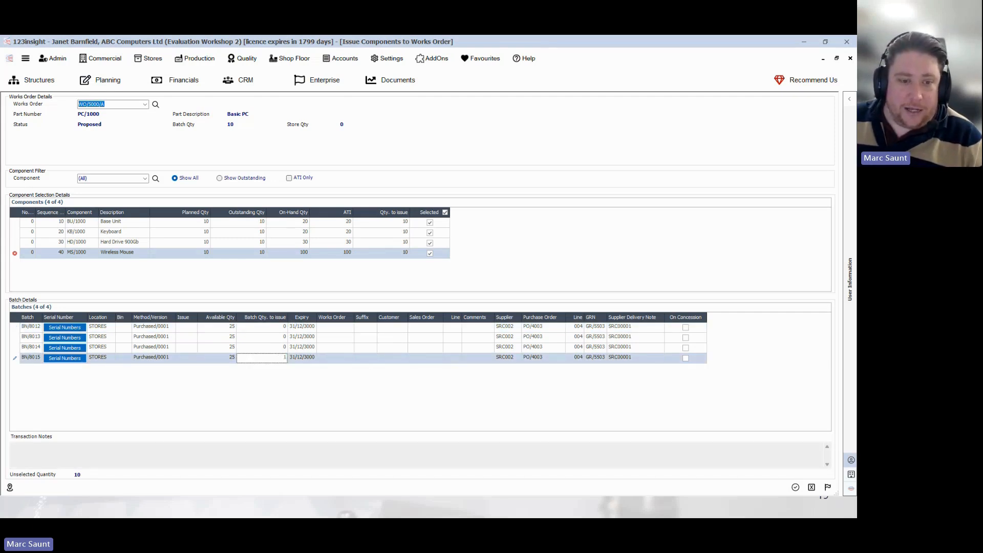
key(Tab)
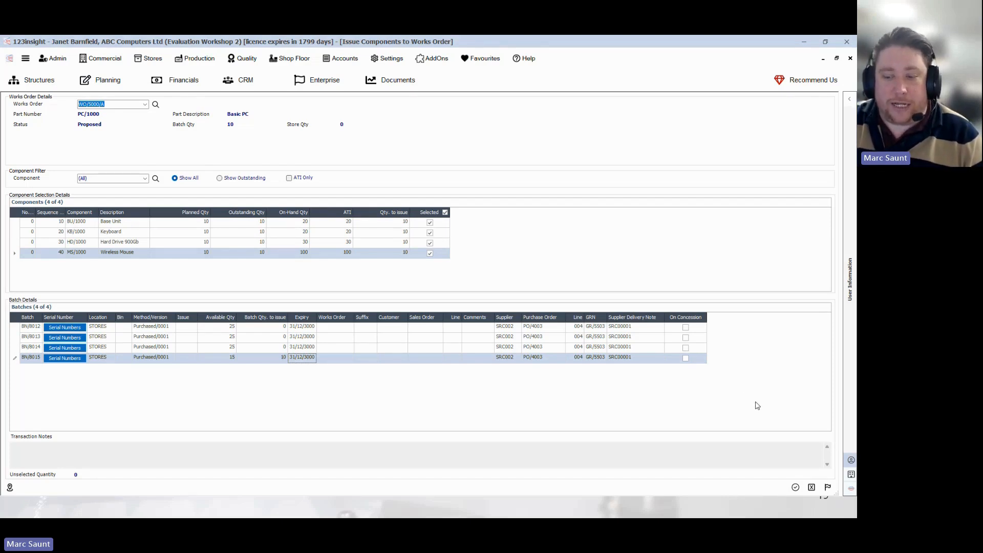
click(795, 487)
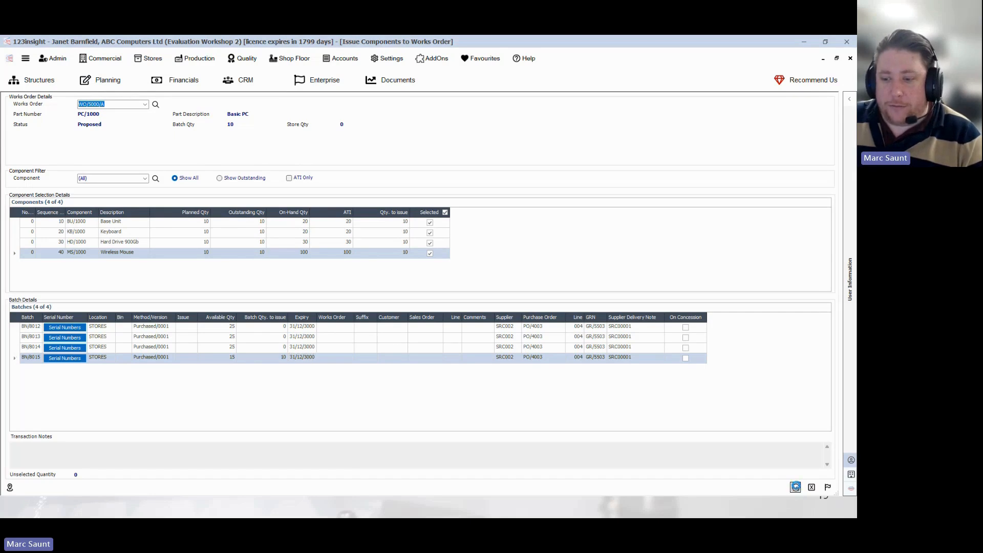
click(828, 487)
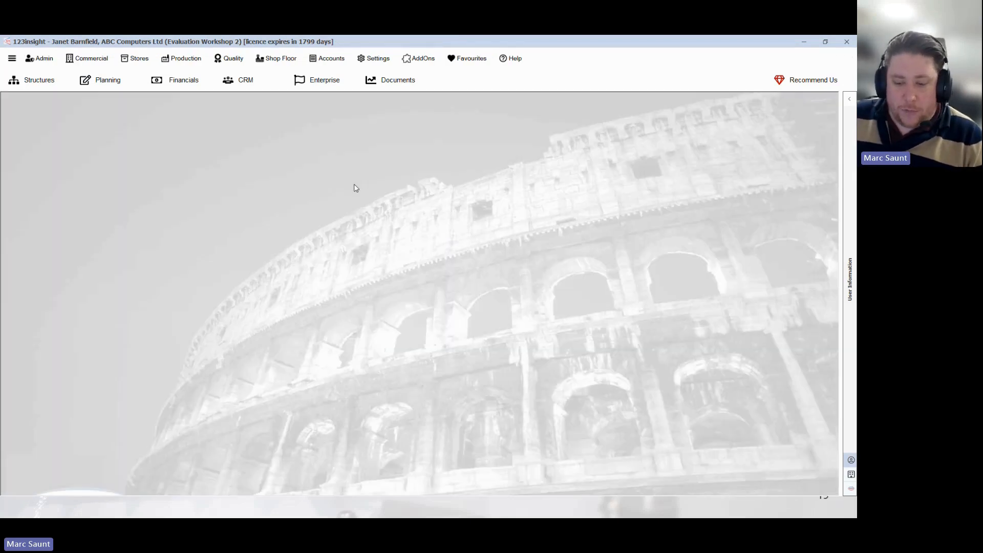
Step: Start a manual timesheet entry for the employee titled Production Engineer
click(285, 61)
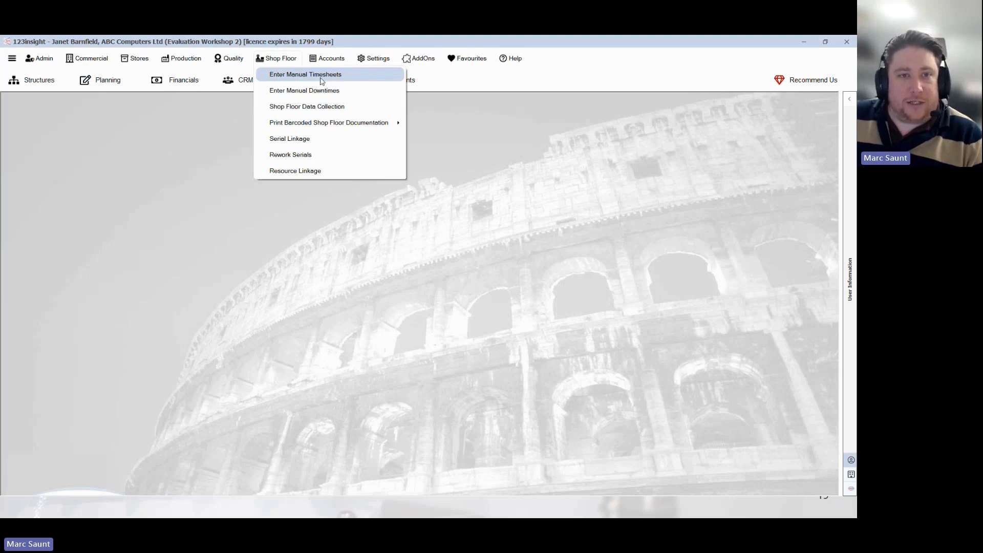
click(353, 77)
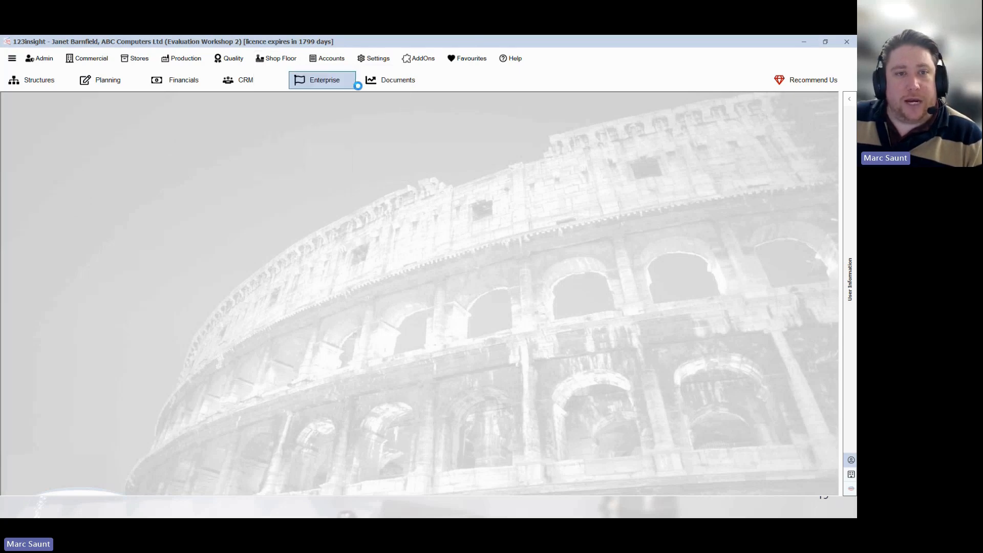
click(369, 187)
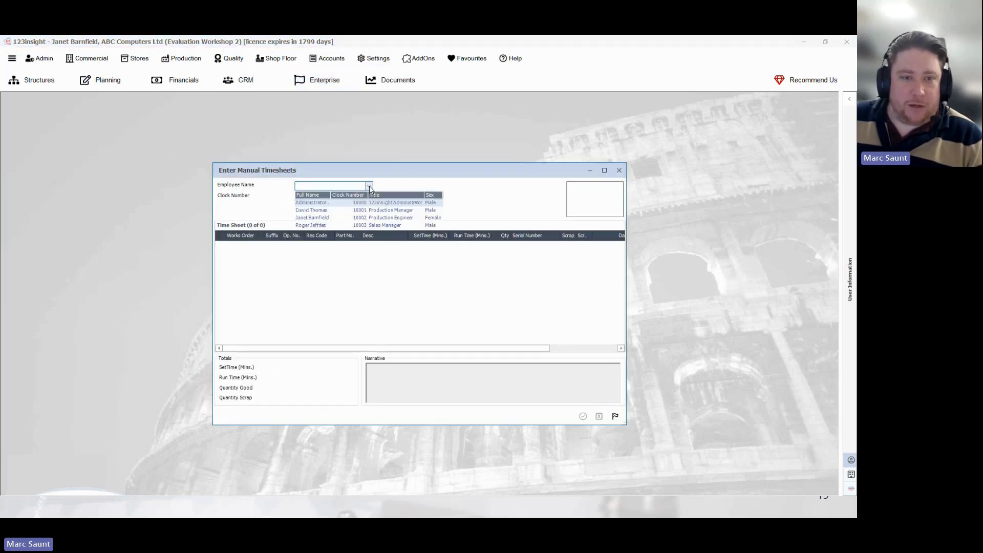
click(323, 218)
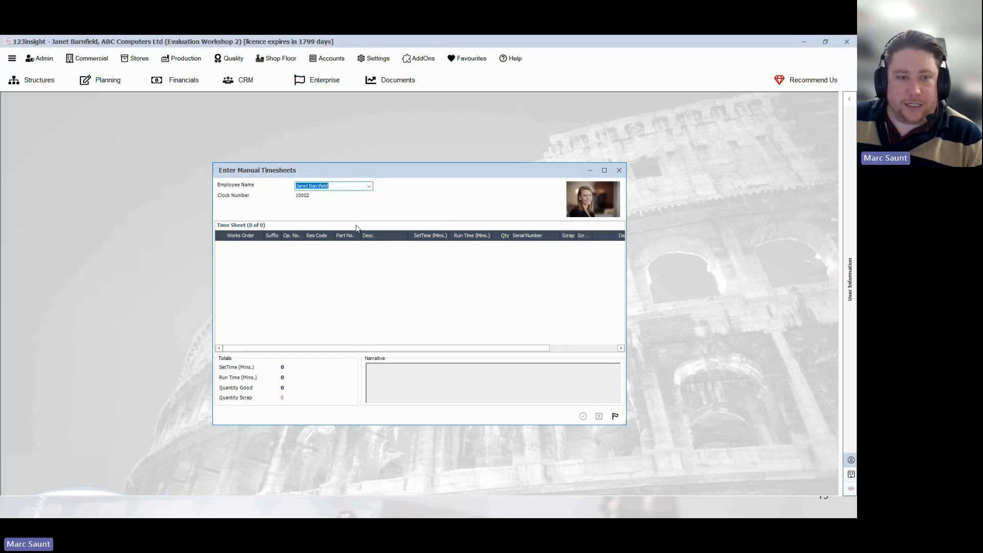
Step: Add a timesheet row for the Basic PC (PC/1000) works order's operation 10, with quantity 3 and run time 127 minutes
right_click(235, 260)
click(249, 267)
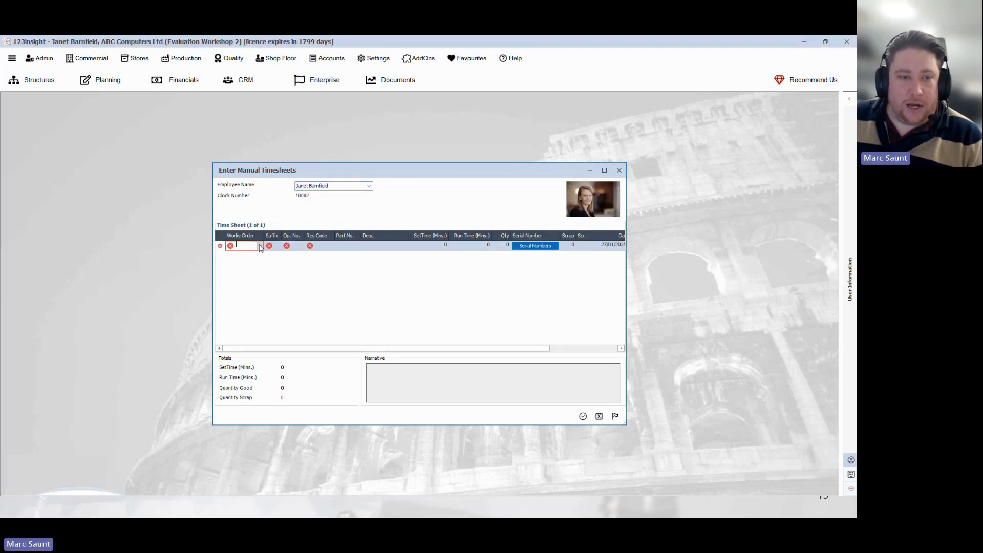
click(260, 247)
click(255, 268)
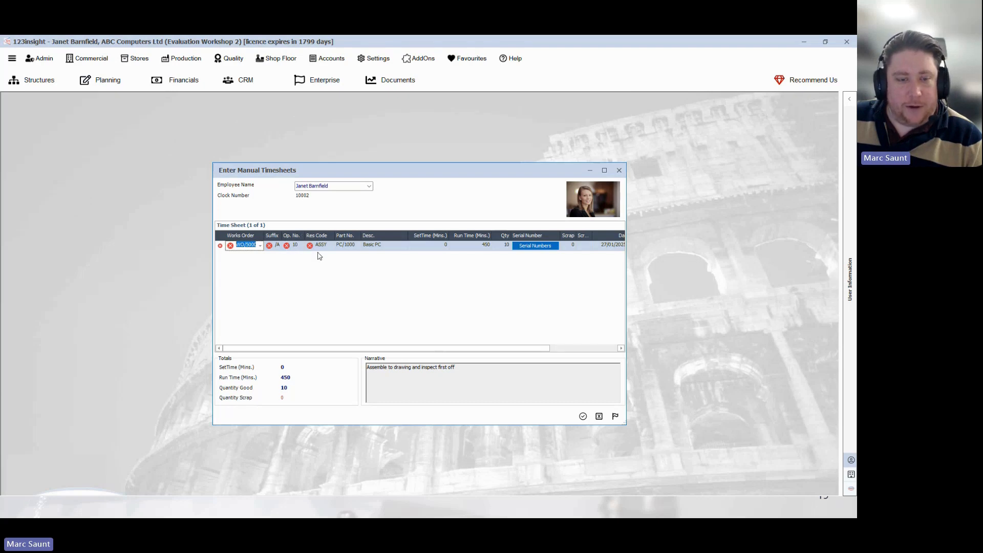
click(473, 248)
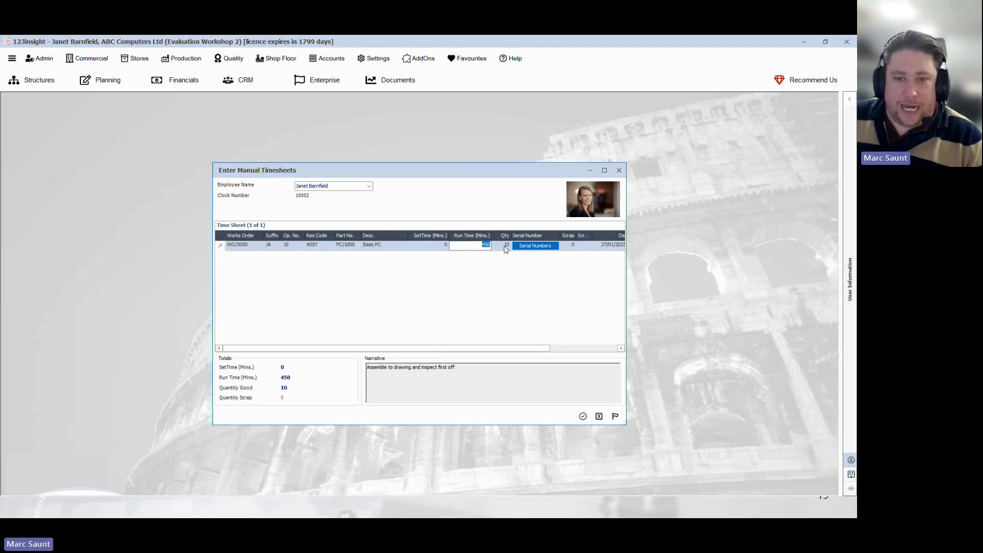
click(506, 247)
text(3)
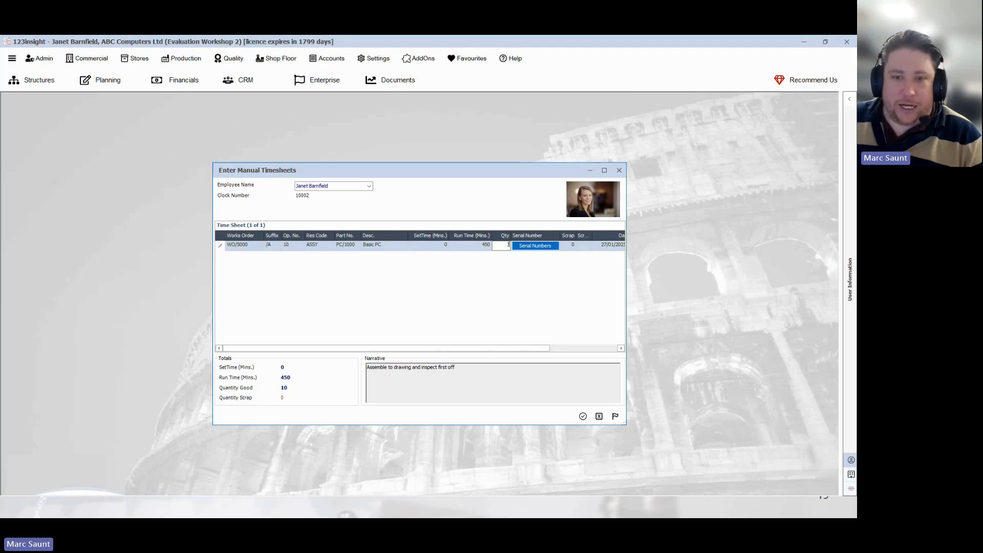
click(477, 245)
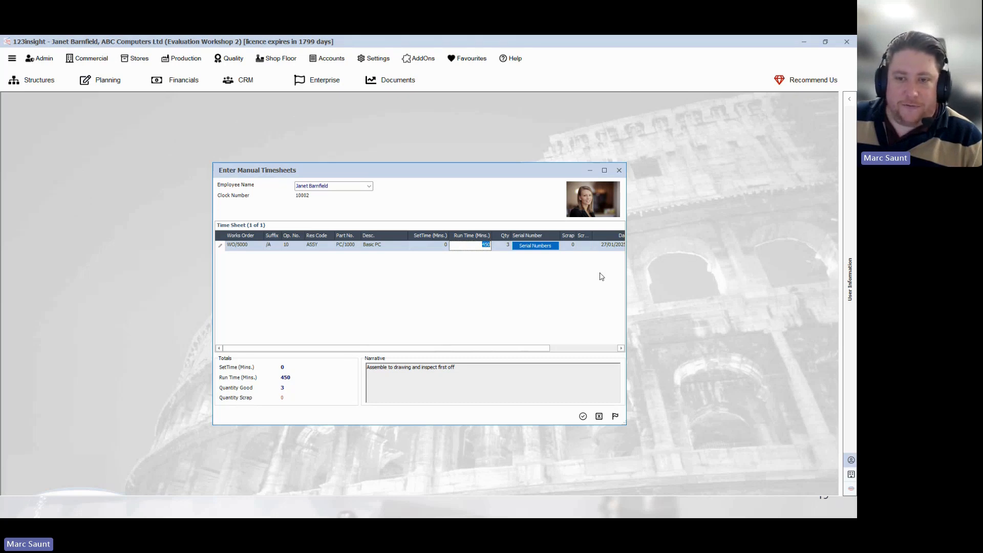
text(127)
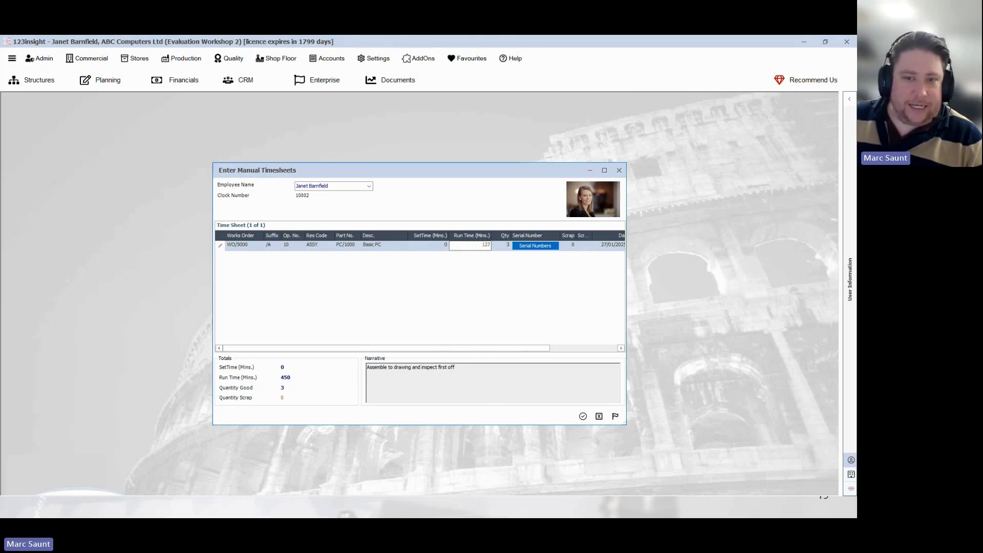
key(Tab)
Step: Add a second timesheet row for the Basic PC (PC/1000) works order on inspection operation 20 (INSP)
right_click(323, 269)
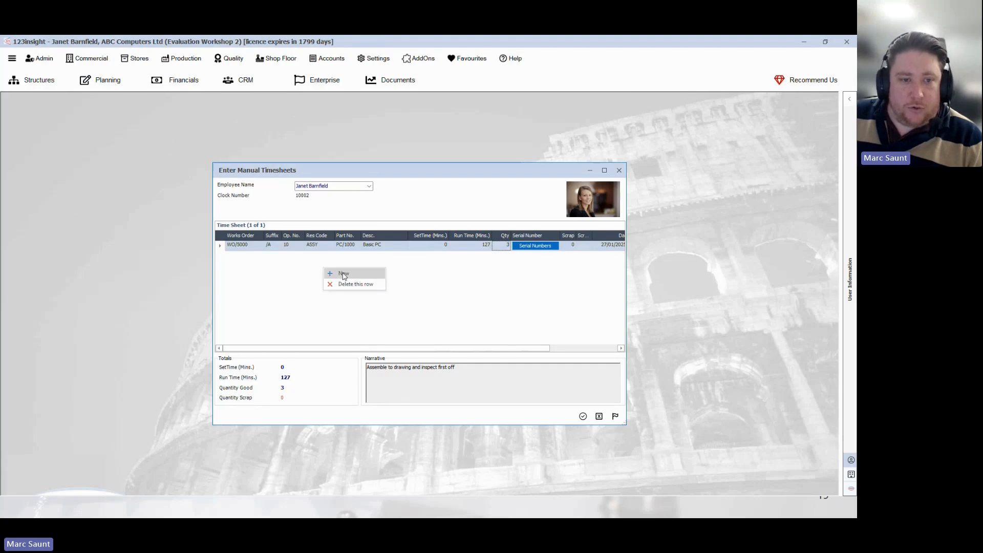
click(344, 274)
click(260, 256)
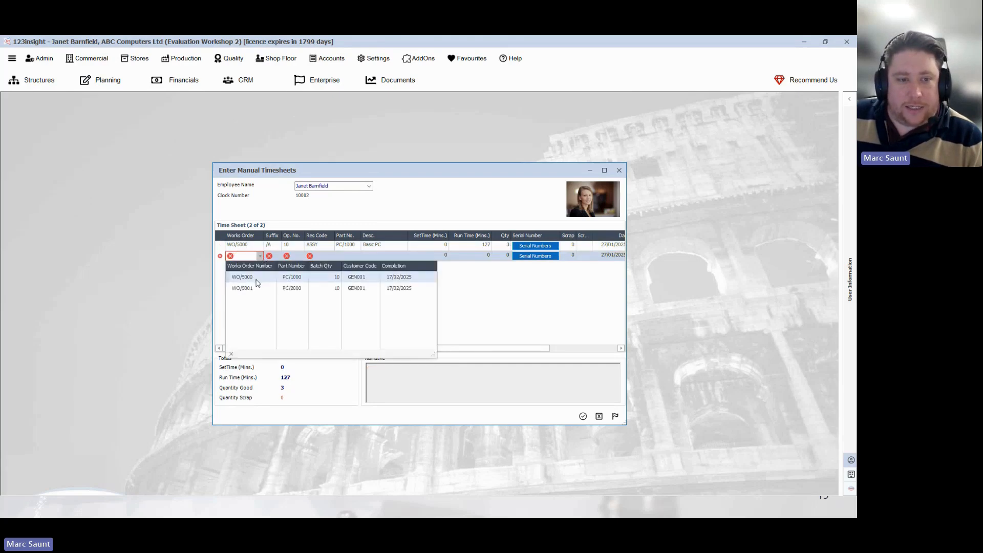
click(256, 277)
click(301, 256)
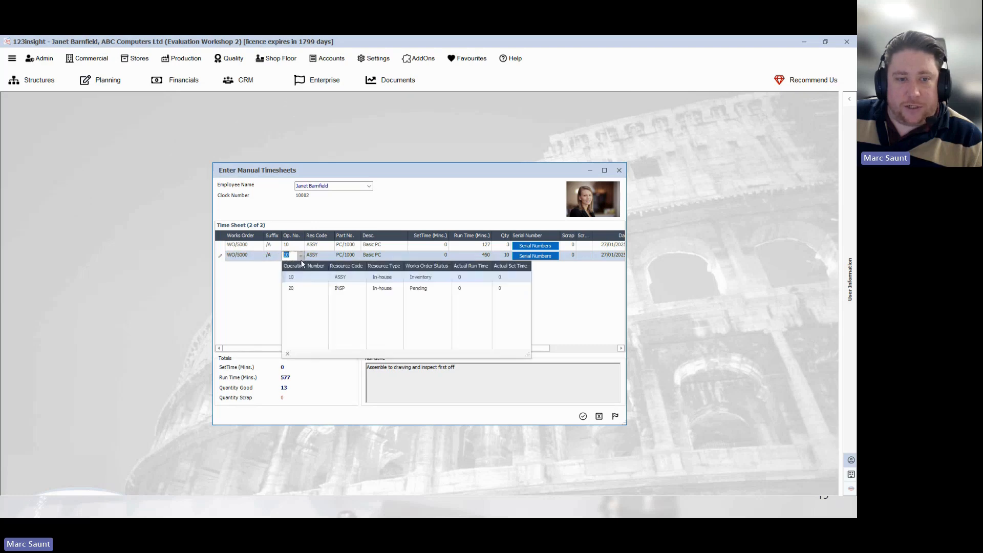
click(292, 288)
click(322, 256)
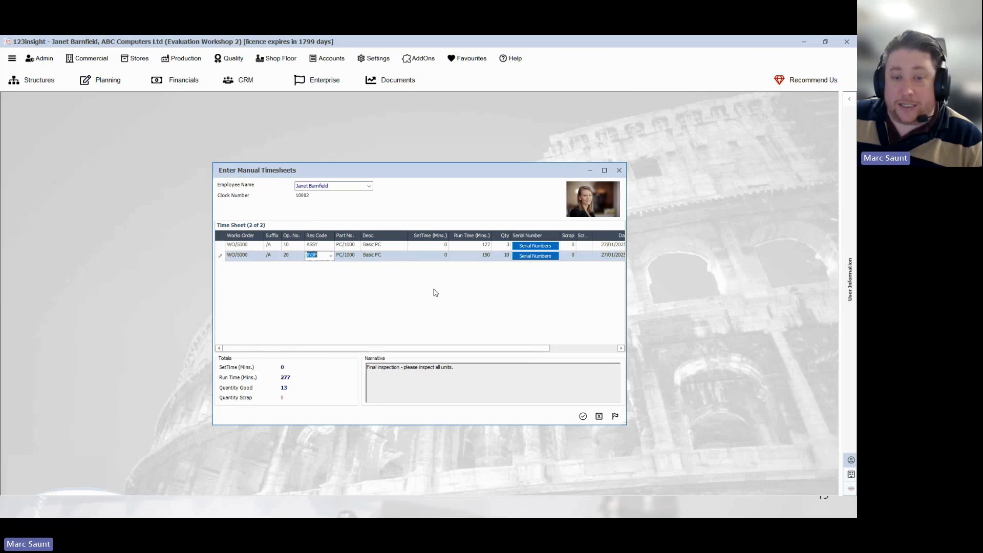
Step: Set the operation 20 row to quantity 3 and run time 47 minutes, and submit and close the timesheet entry
click(502, 257)
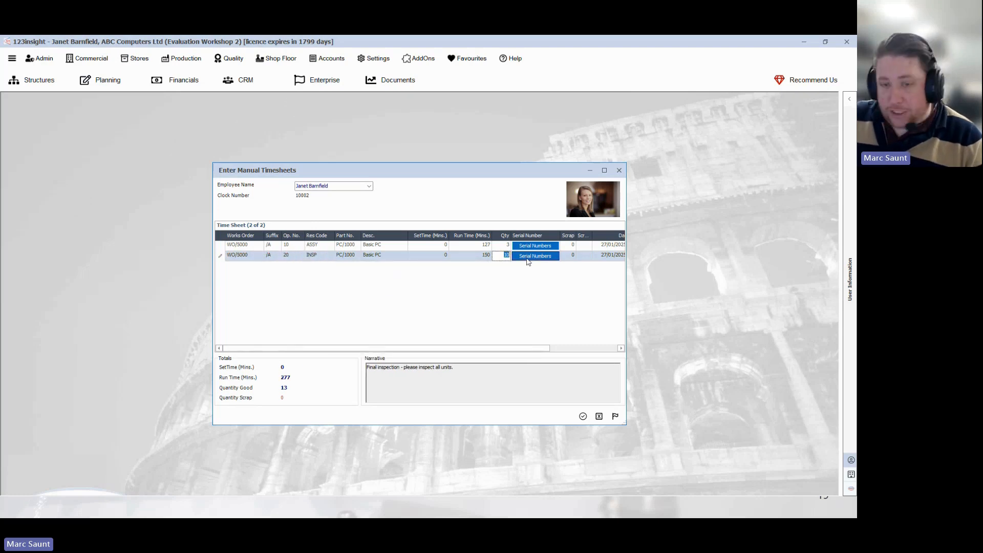
text(3)
click(484, 256)
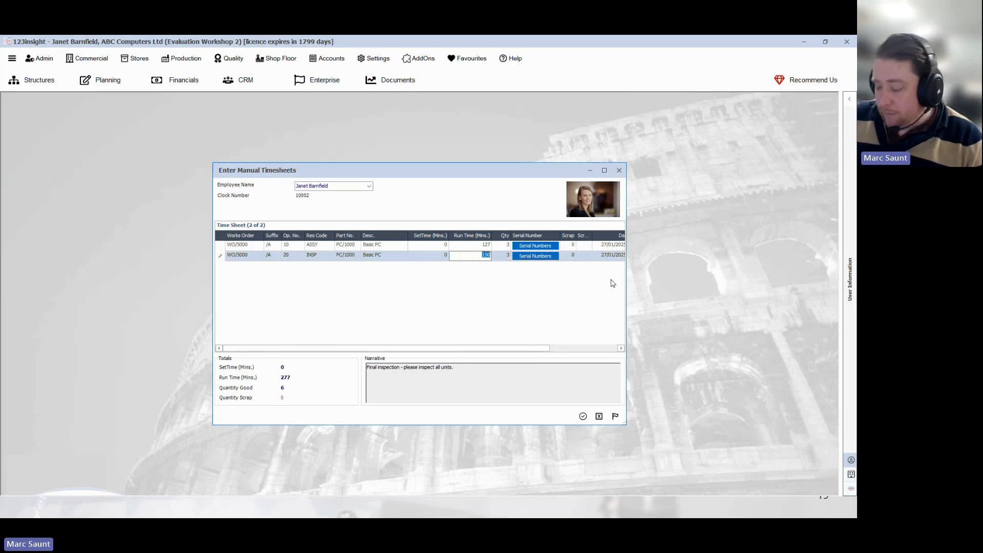
text(47)
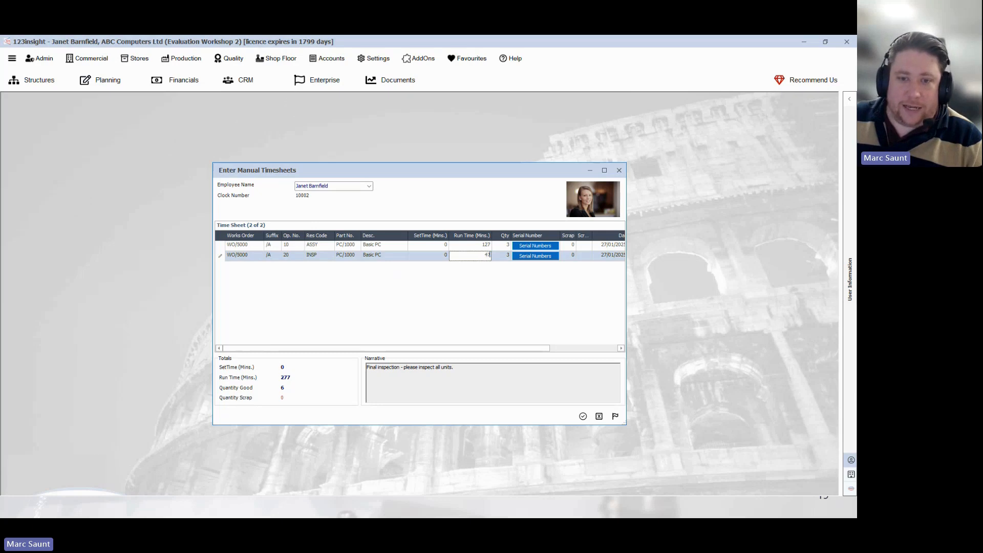
key(Tab)
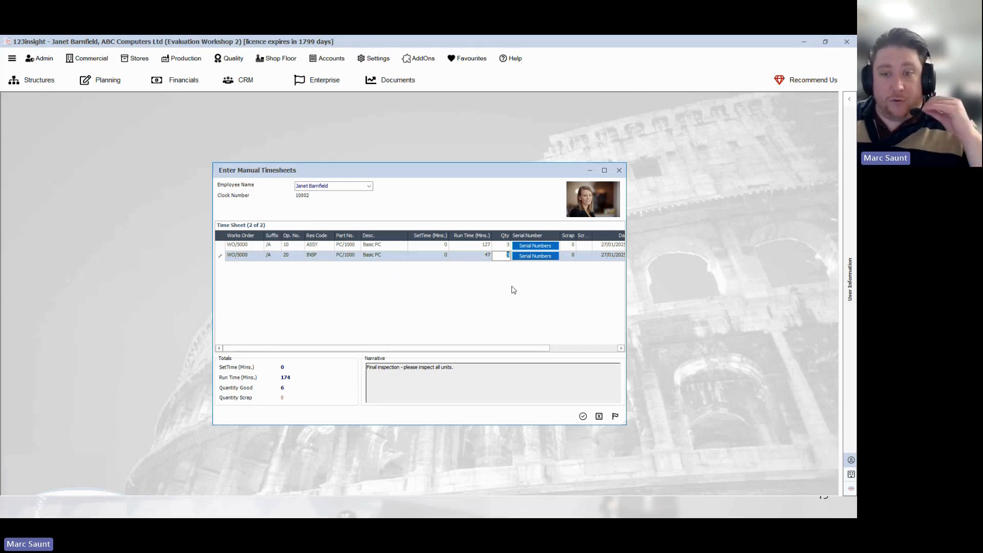
click(583, 416)
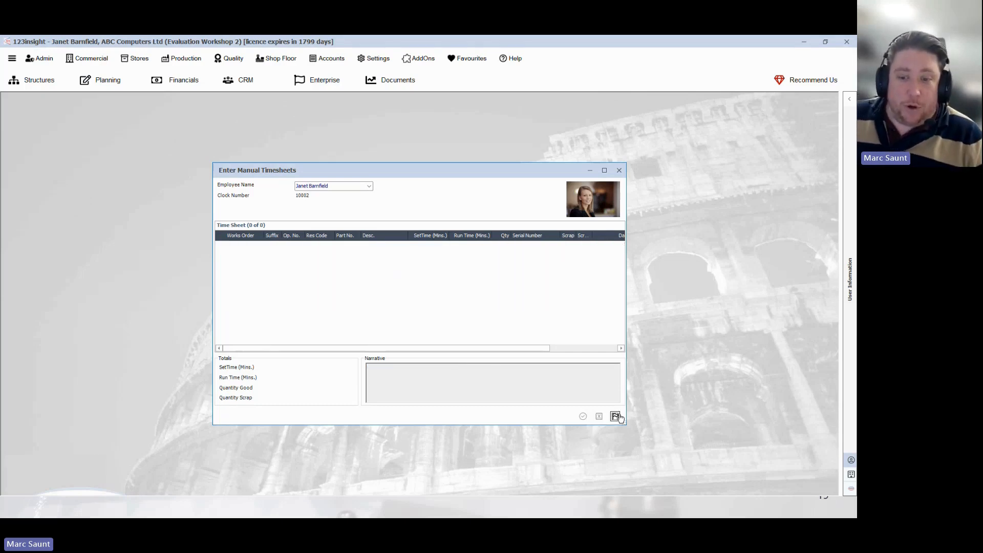
click(616, 416)
Step: Load the Basic PC (PC/1000) works order for receiving finished works orders into stock
click(182, 58)
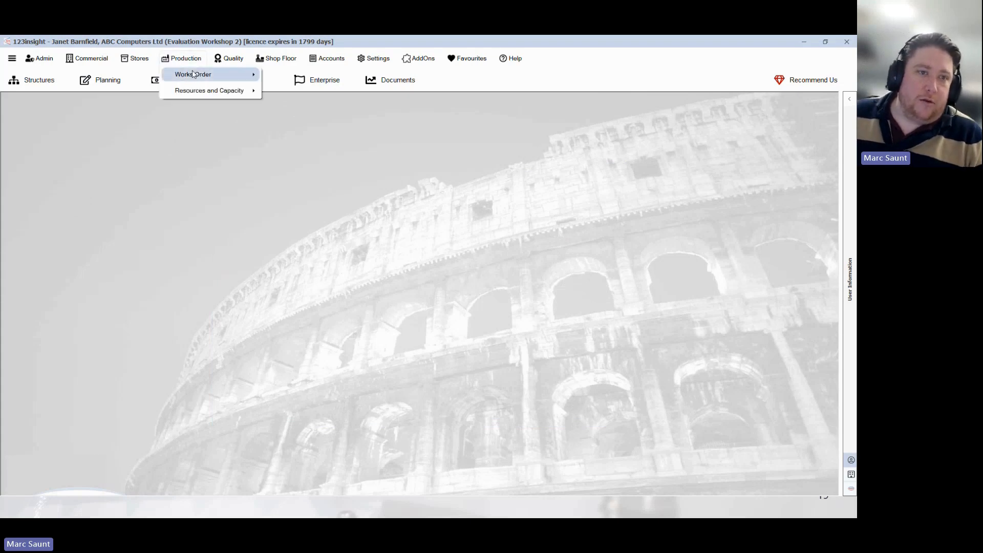
mouse_move(195, 76)
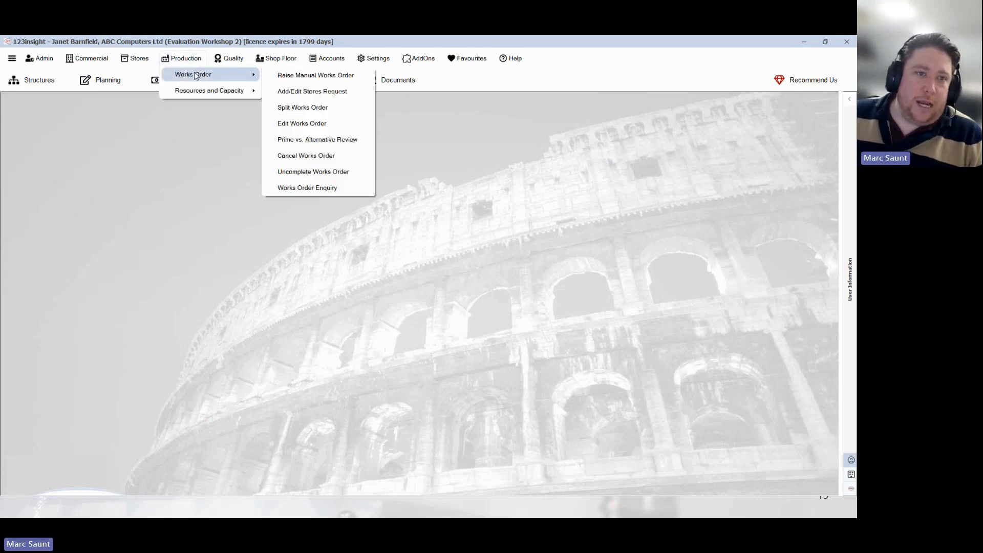
click(136, 58)
mouse_move(163, 92)
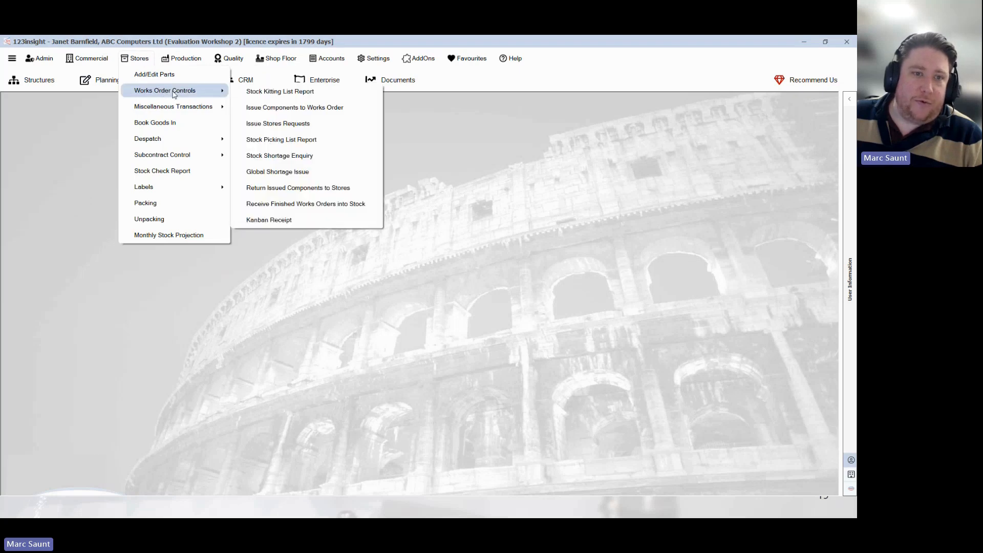
click(342, 205)
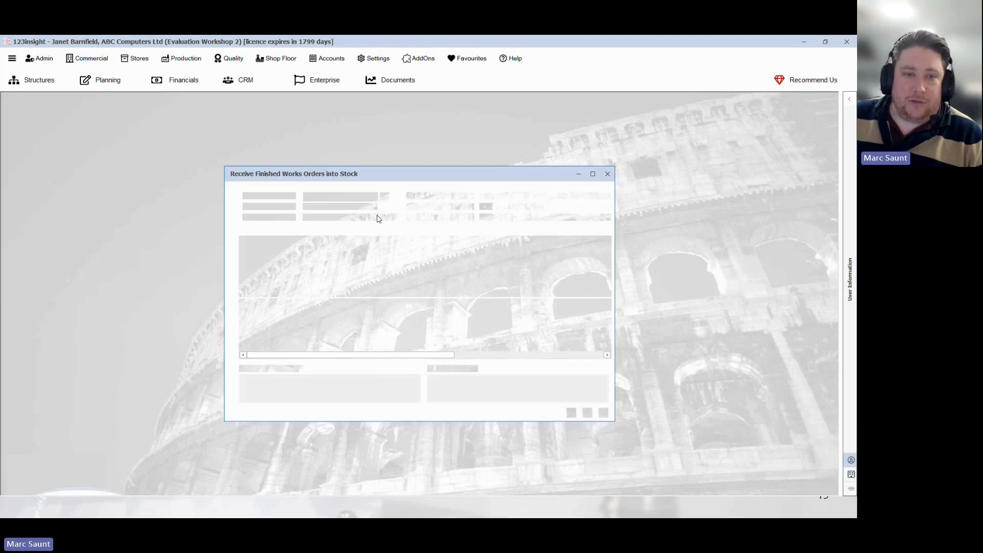
click(374, 197)
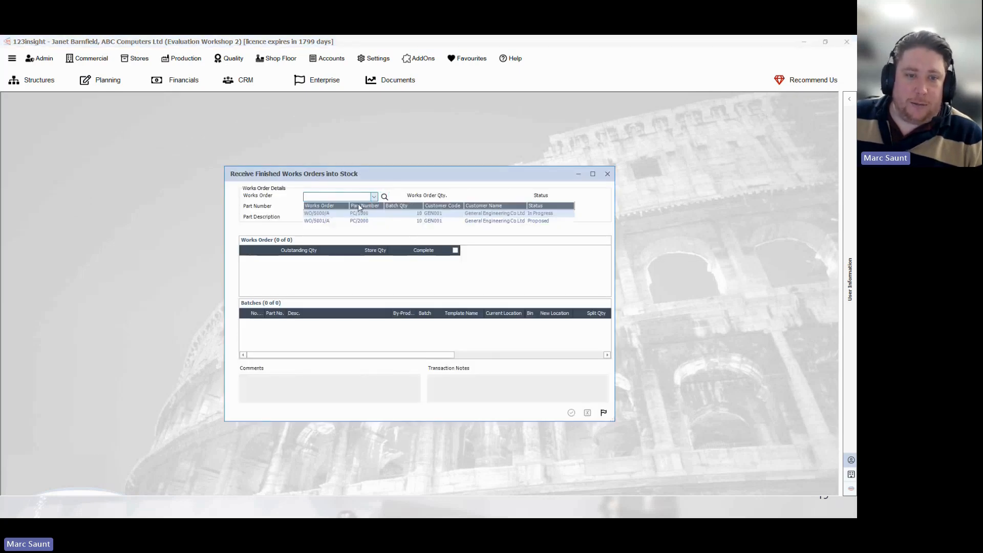
click(328, 214)
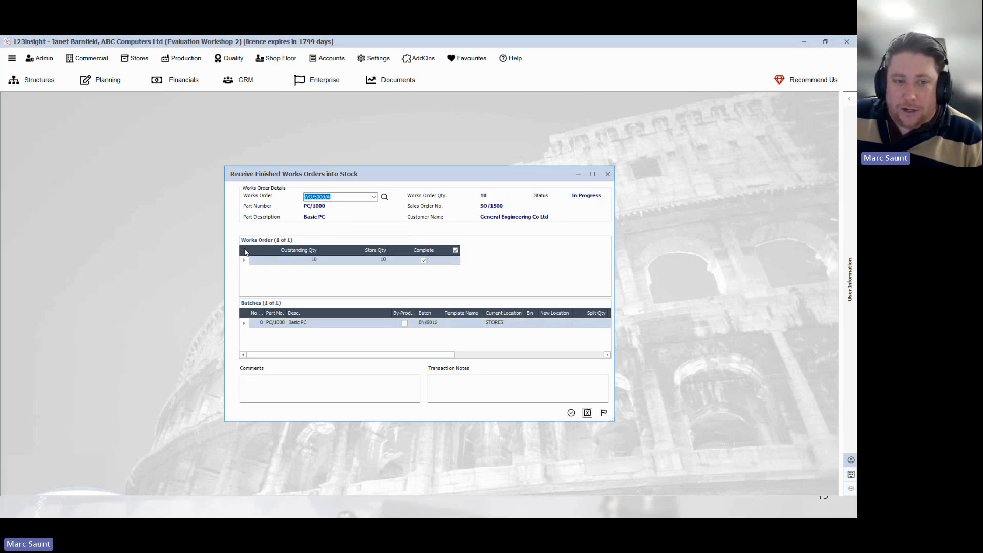
Step: Submit a part receipt with a store quantity of 3, with the works order and batch columns fitted to their contents
double_click(245, 252)
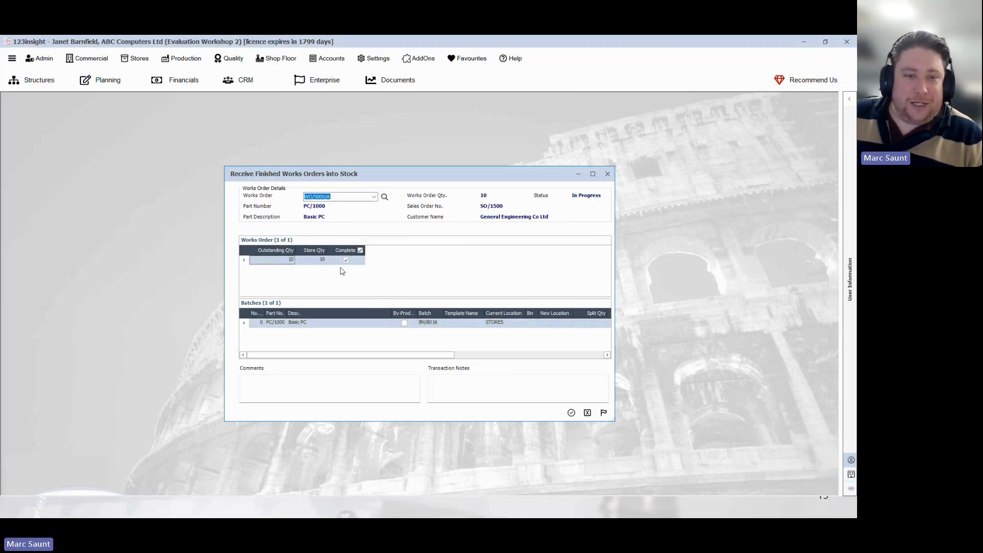
click(319, 260)
text(3)
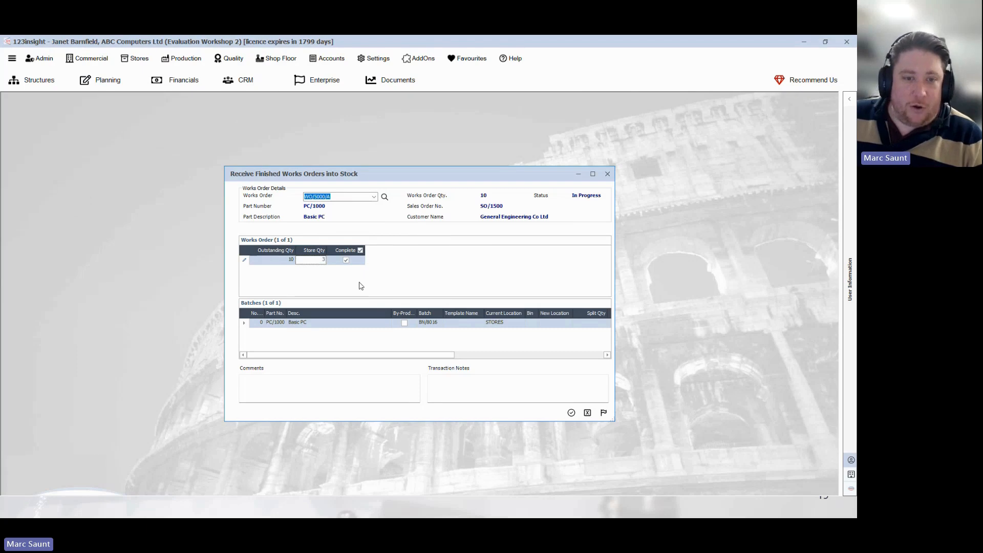
key(Tab)
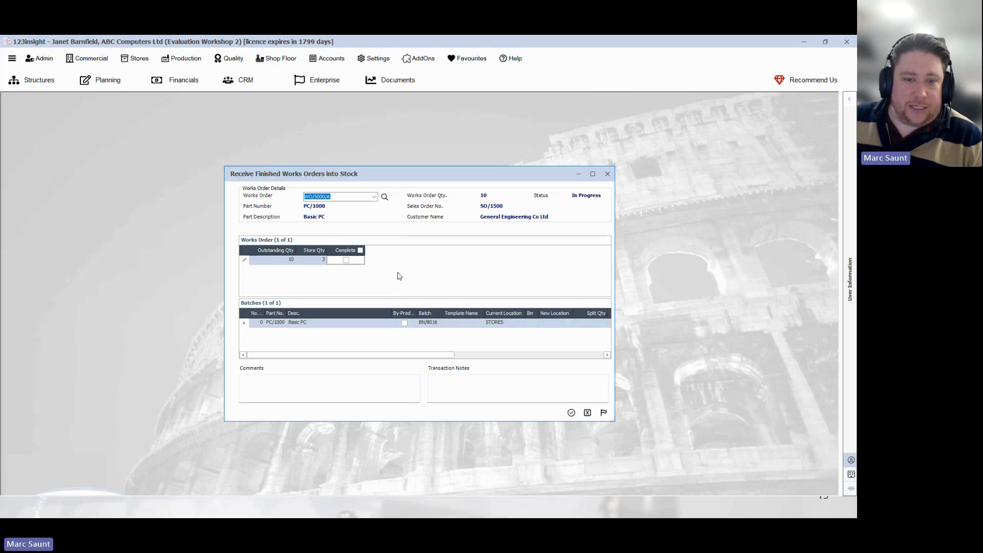
click(243, 318)
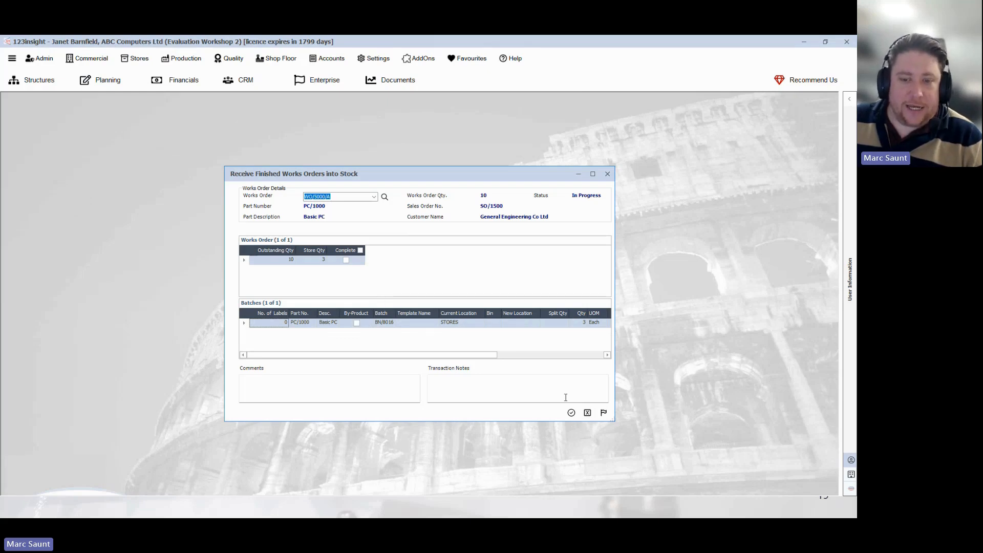
click(571, 413)
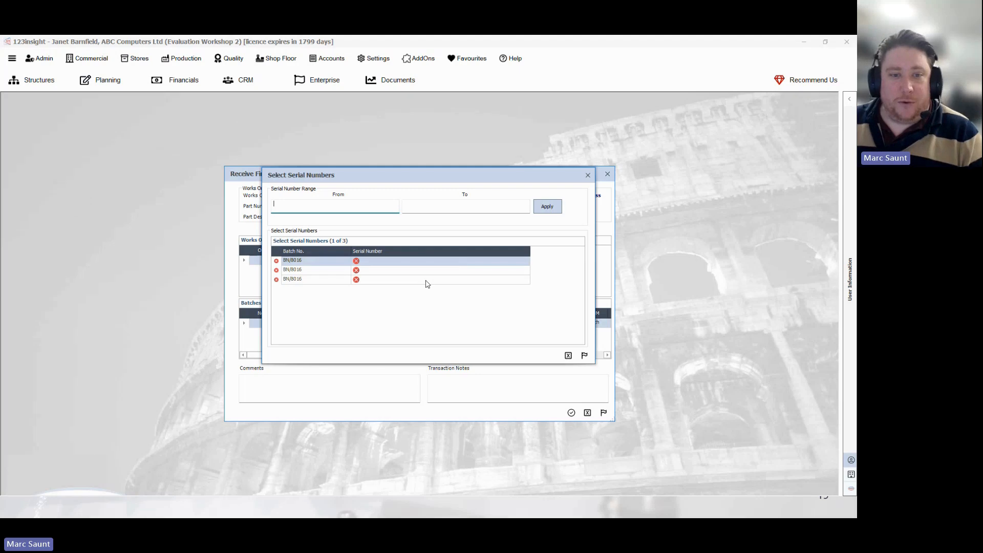
Step: Assign serial numbers DTPC/00565561 and DTPC/00565562 to the first two units of batch BN/8016
click(457, 262)
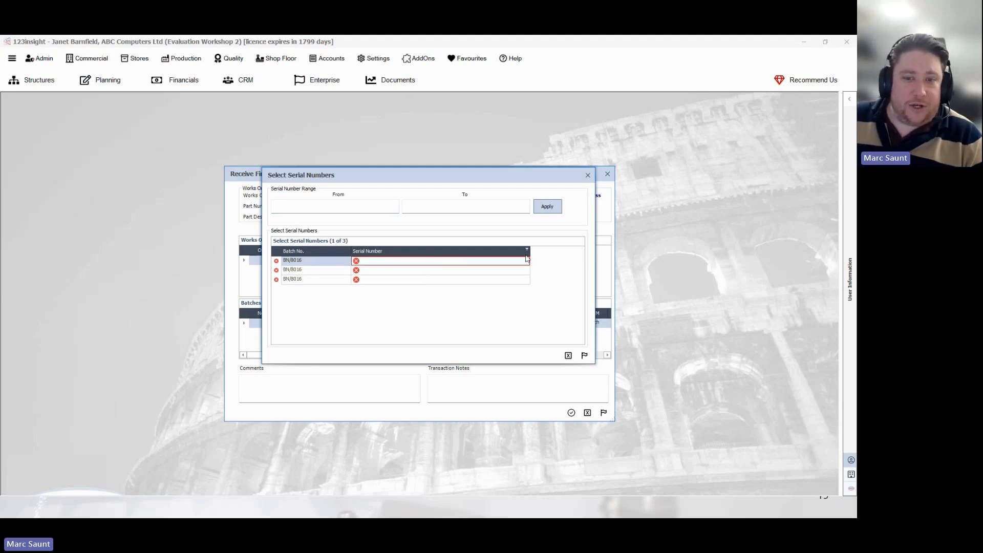
click(526, 262)
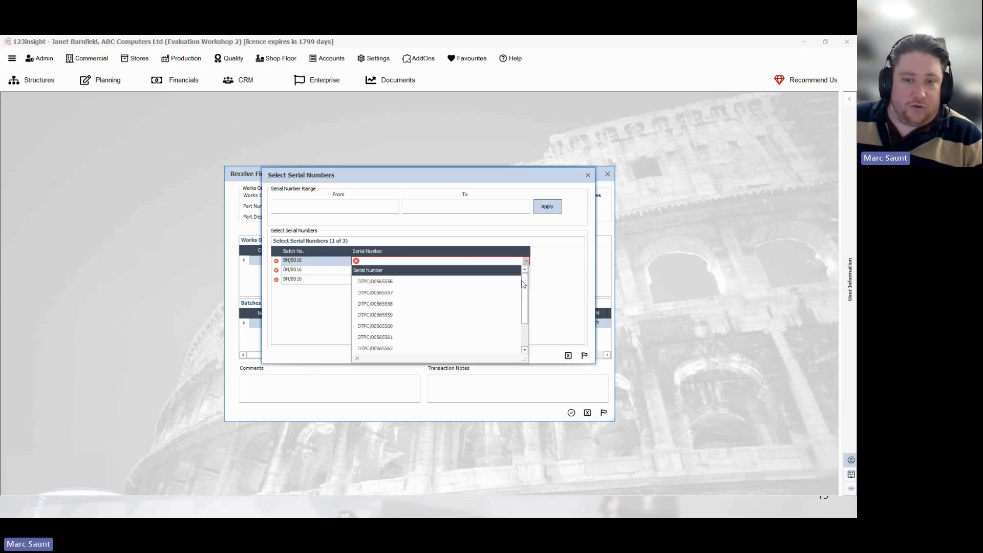
scroll(492, 323, down, 1)
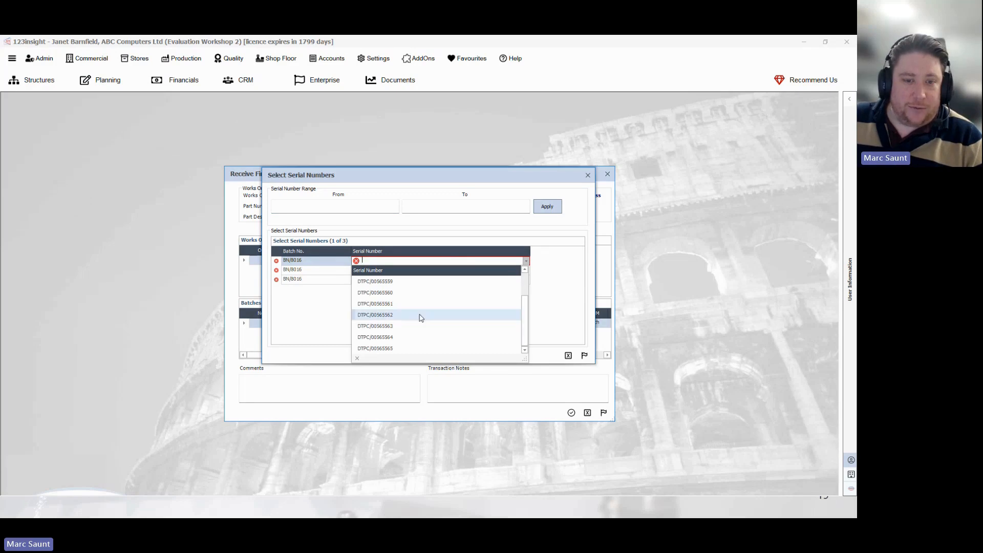
click(384, 304)
click(525, 270)
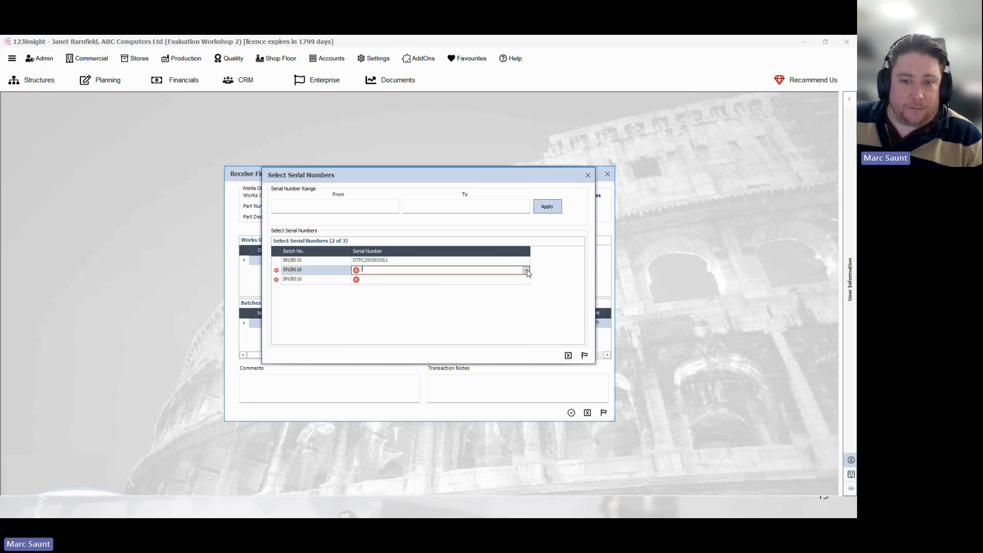
click(526, 270)
click(409, 346)
Step: Assign serial number DTPC/00565564 to the third unit, and complete and close the finished works order receipt
click(525, 280)
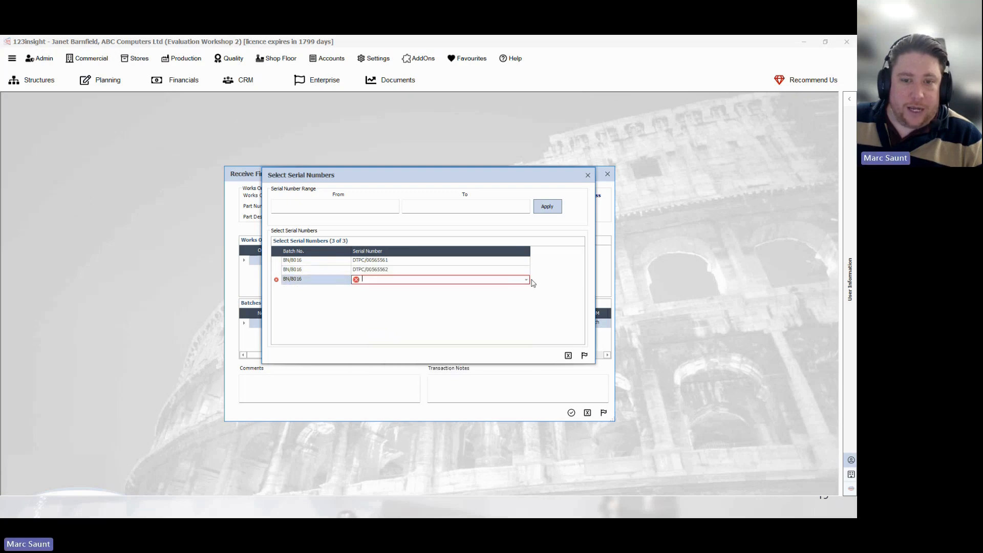
click(526, 282)
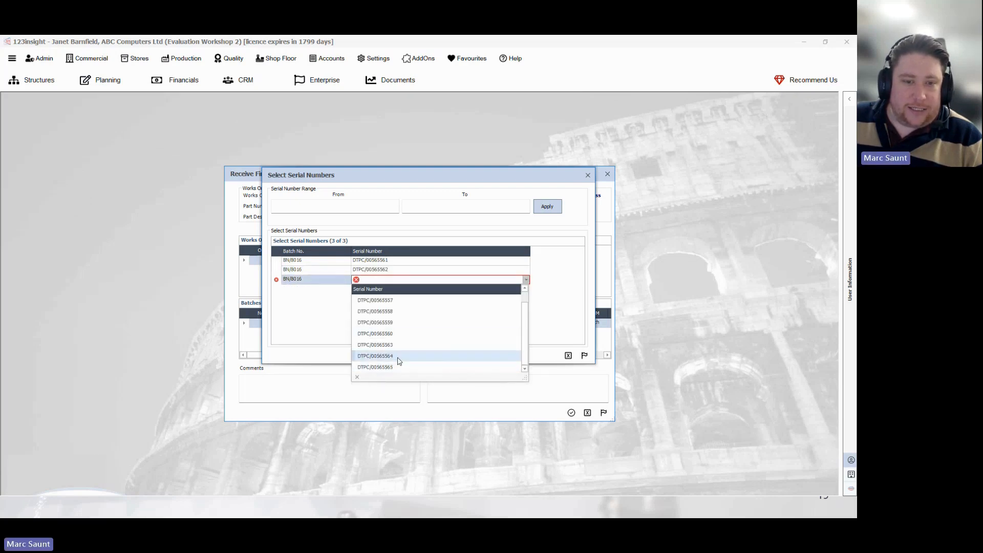
click(398, 359)
key(Tab)
key(Tab)
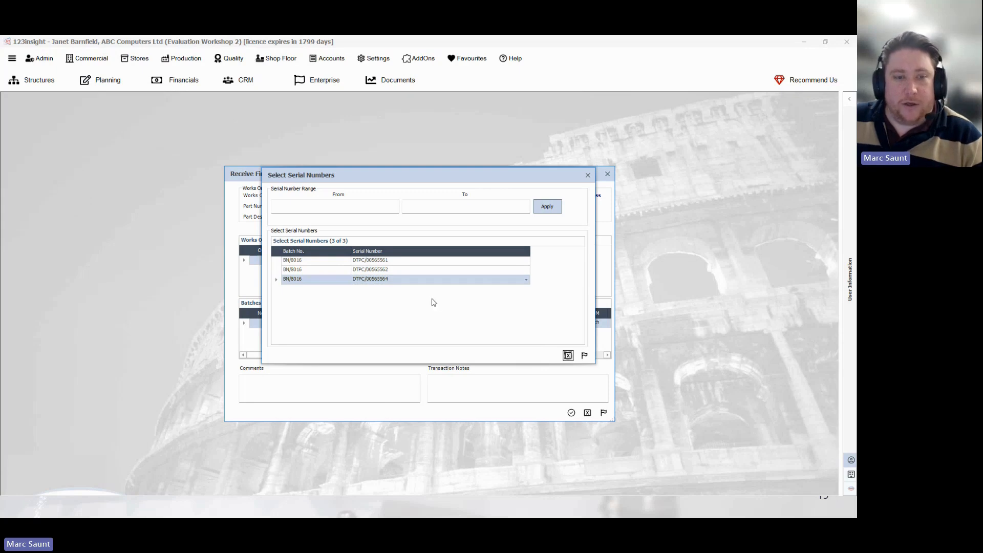
click(585, 356)
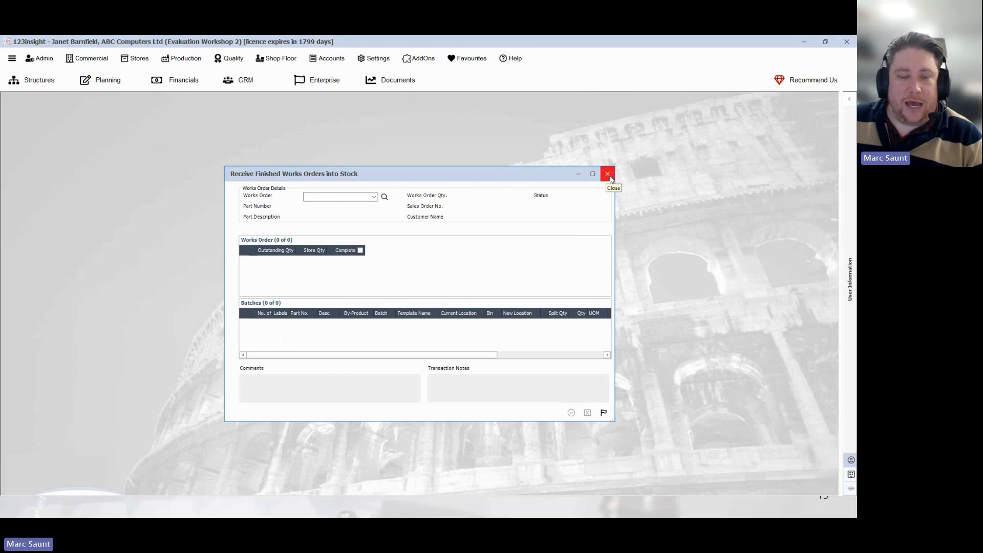
click(607, 174)
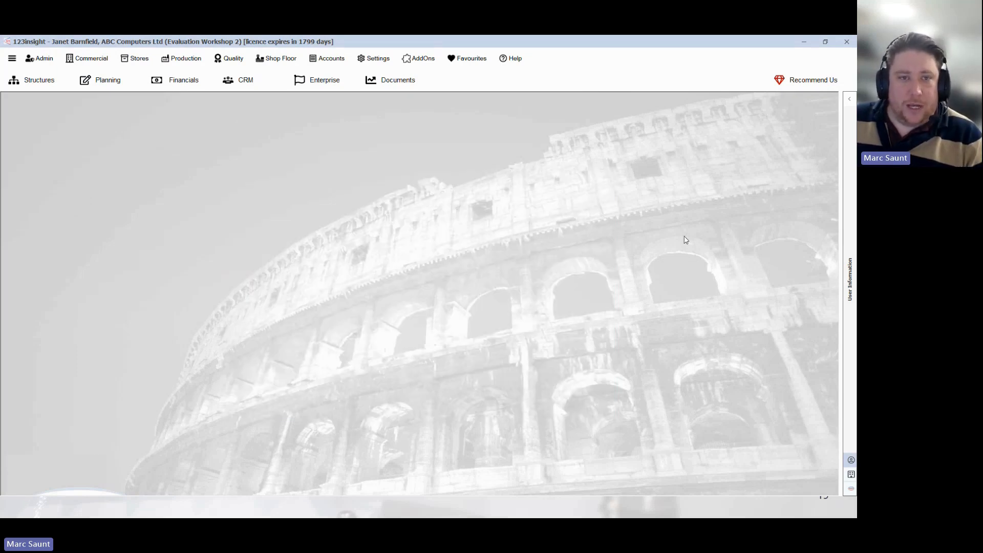
Step: Start a new despatch note for General Engineering Co Ltd and acknowledge the customer's shipping instructions
click(144, 60)
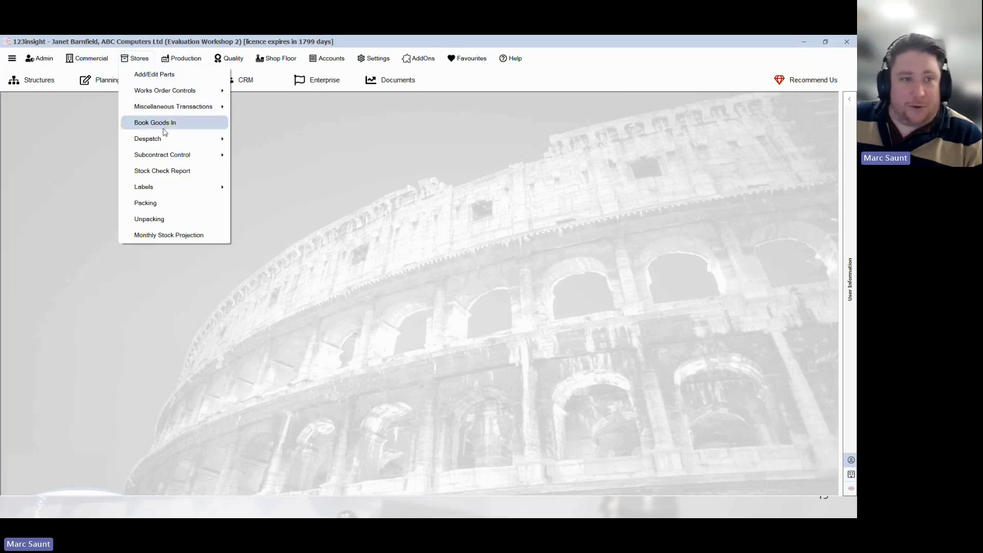
mouse_move(205, 144)
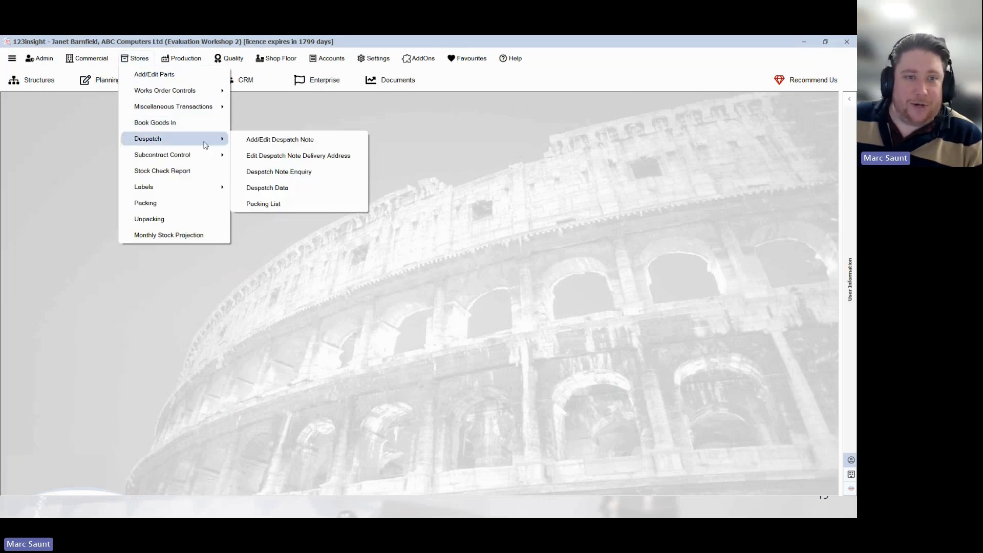
click(331, 143)
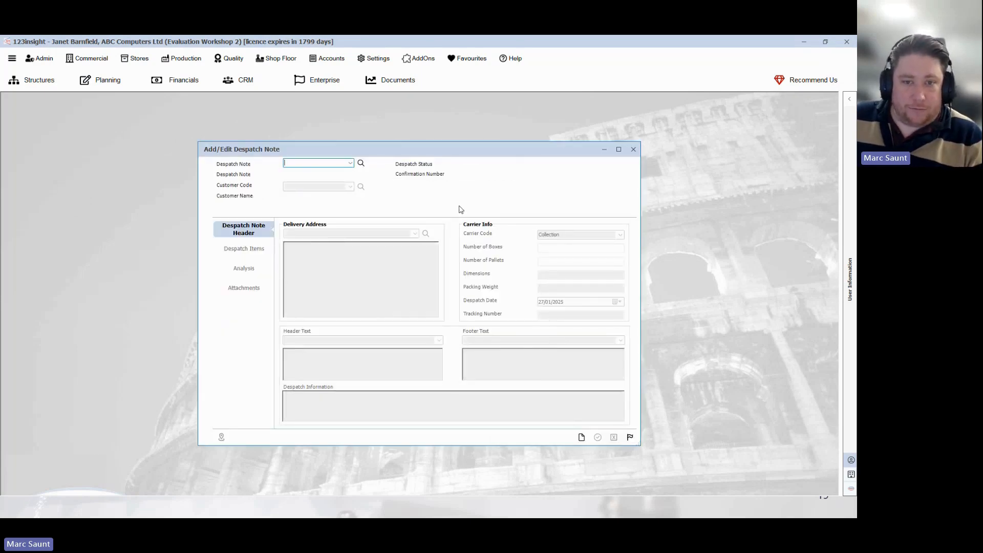
click(581, 437)
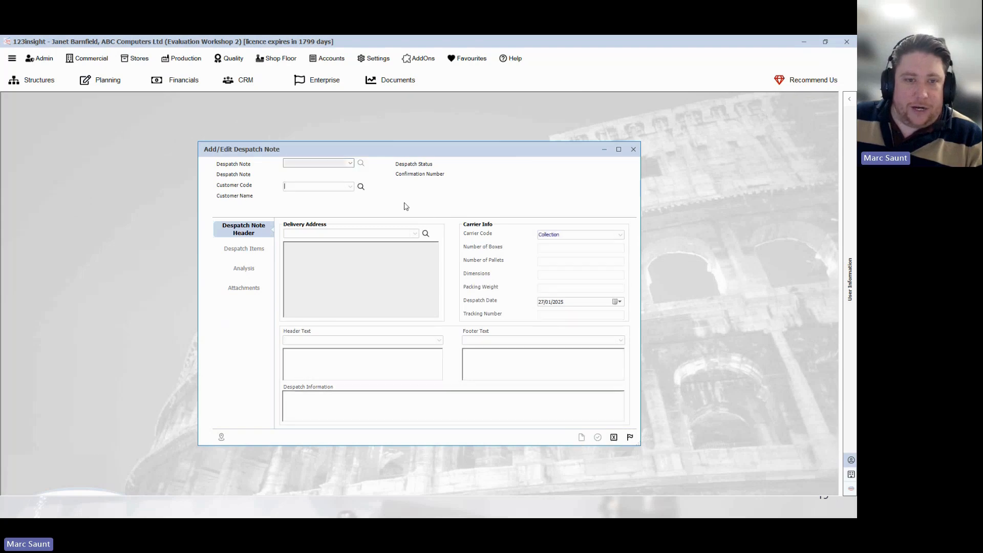
click(350, 186)
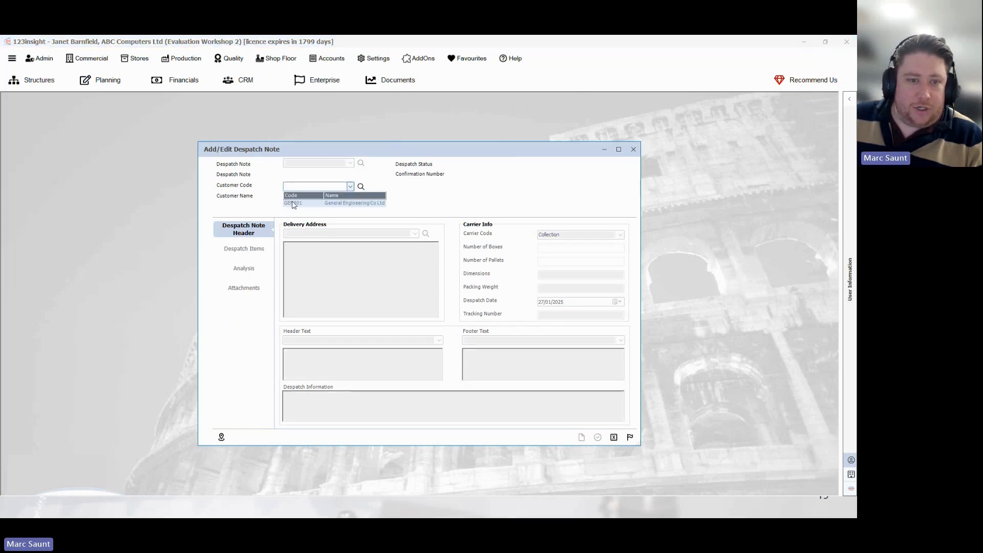
click(323, 207)
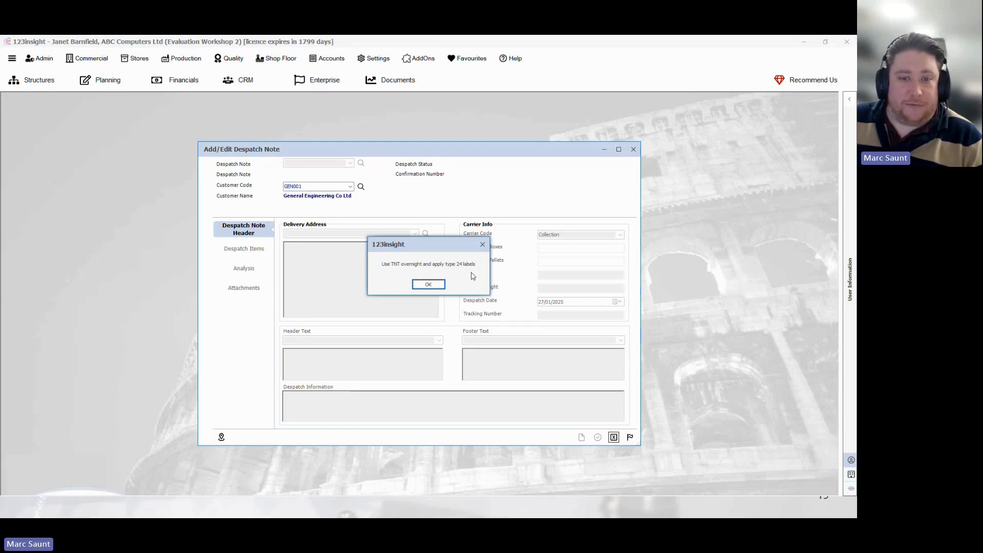
click(429, 284)
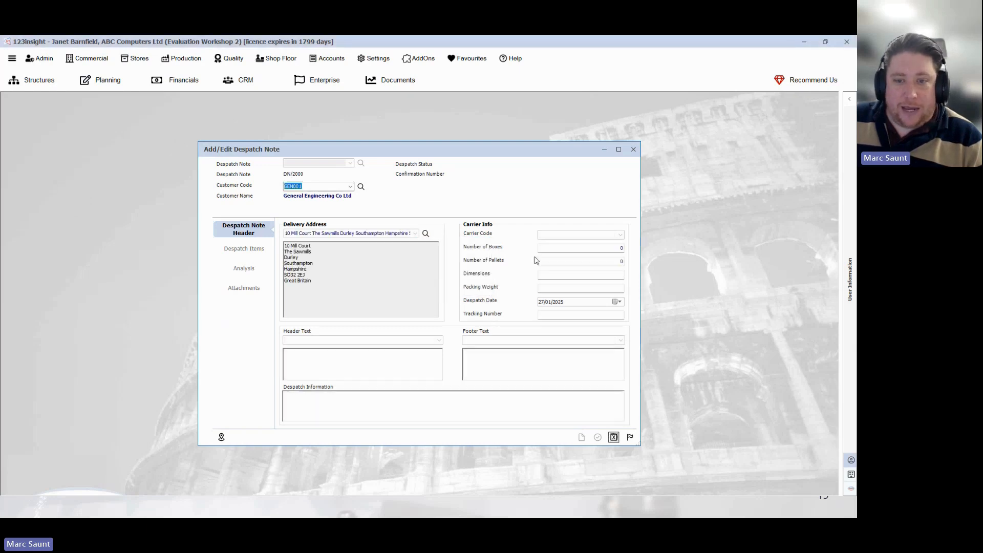
Step: Set the despatch note's carrier to TNT
click(620, 236)
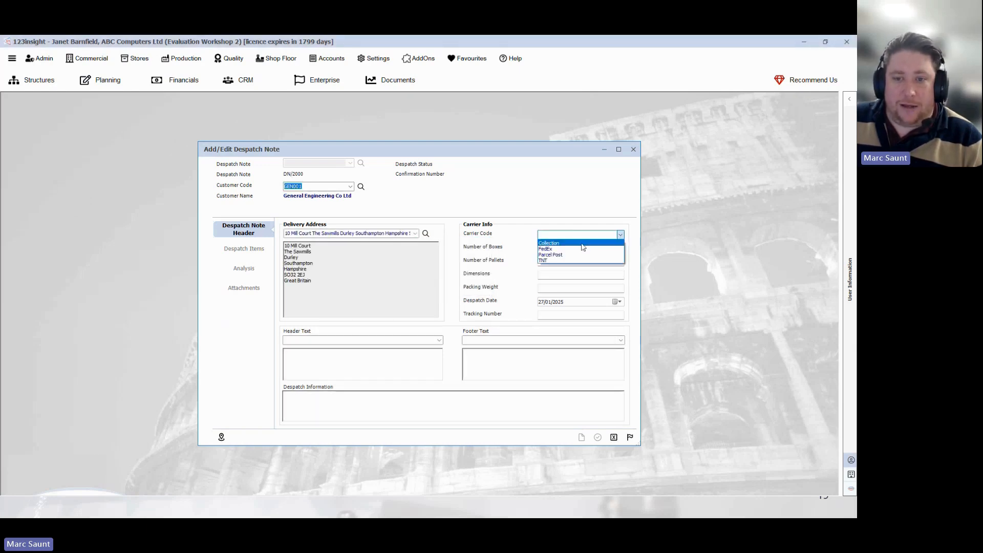
click(554, 260)
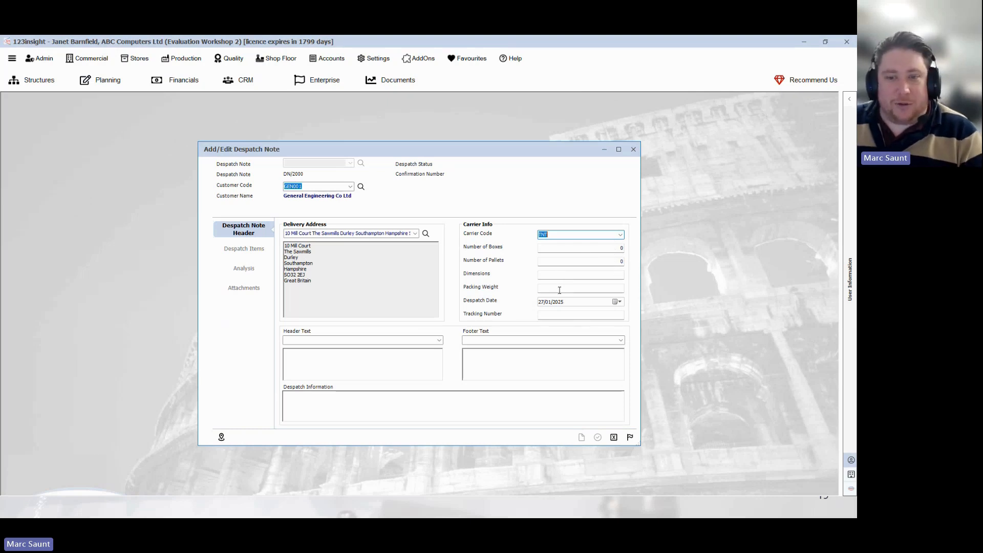
click(569, 316)
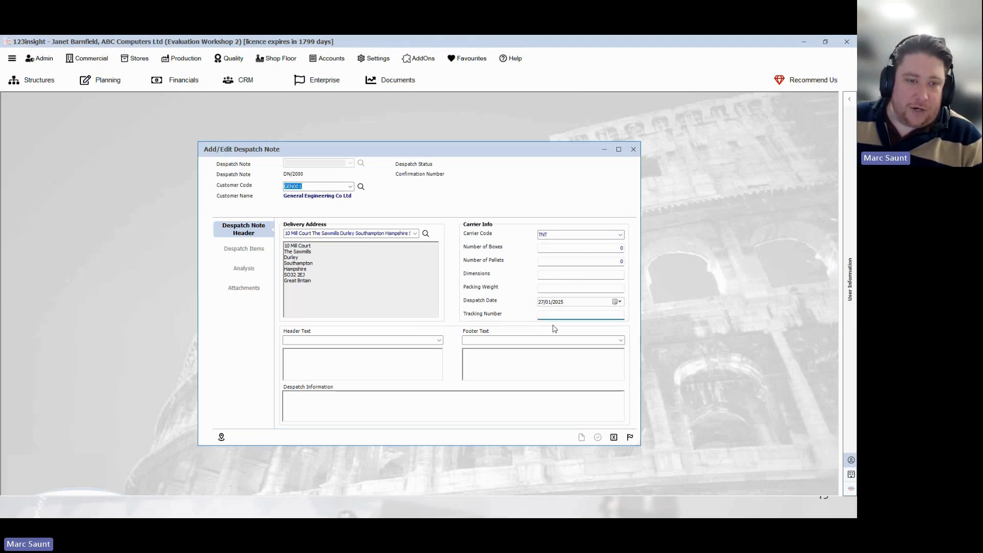
Step: Load the customer's firm sales order into the despatch note's items
click(239, 252)
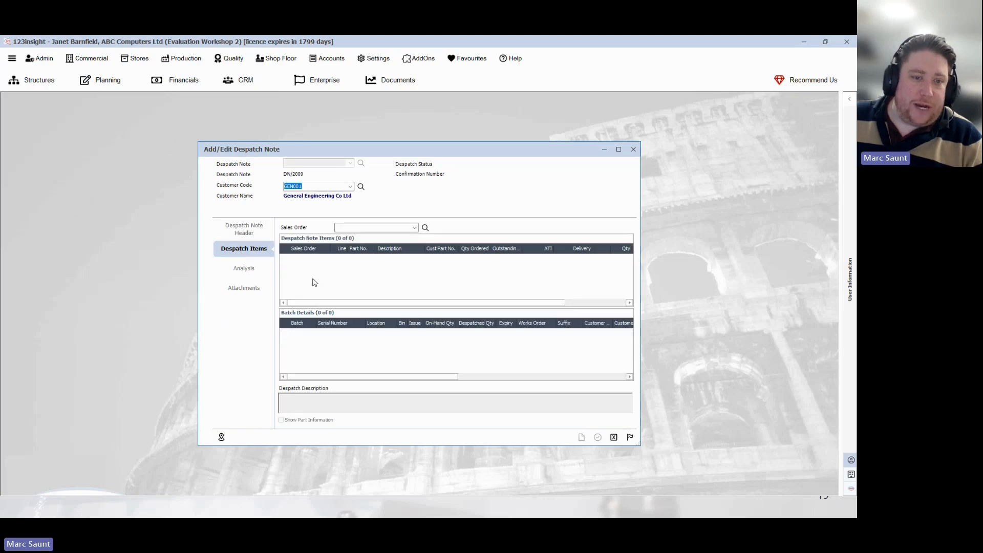
click(414, 227)
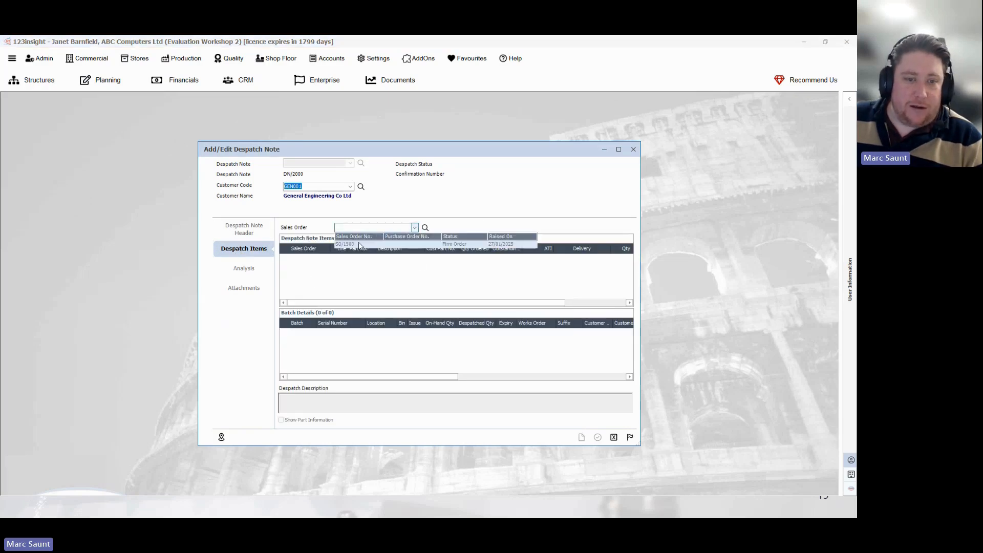
click(362, 246)
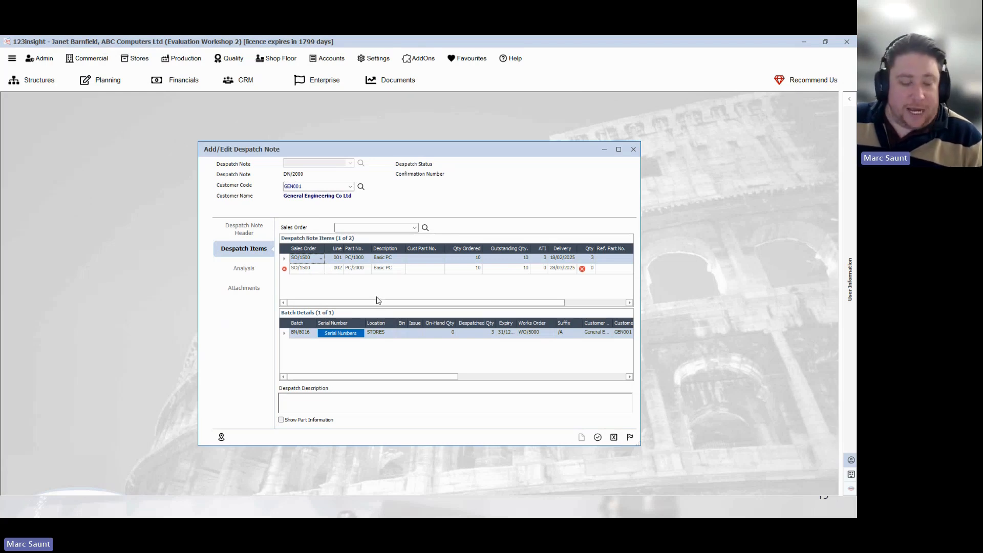
Step: Delete line 002 (PC/2000) from the despatch note items
click(315, 273)
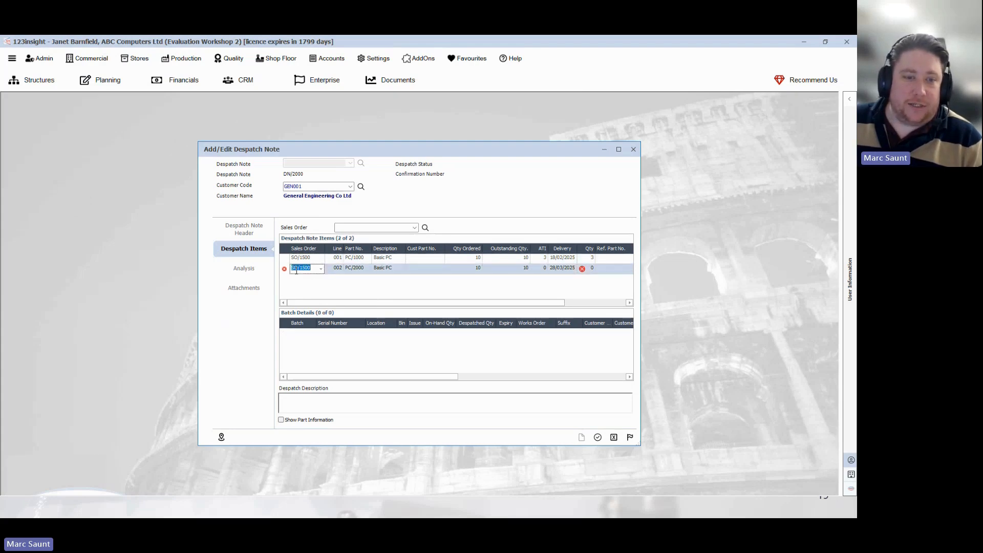
right_click(315, 271)
click(318, 287)
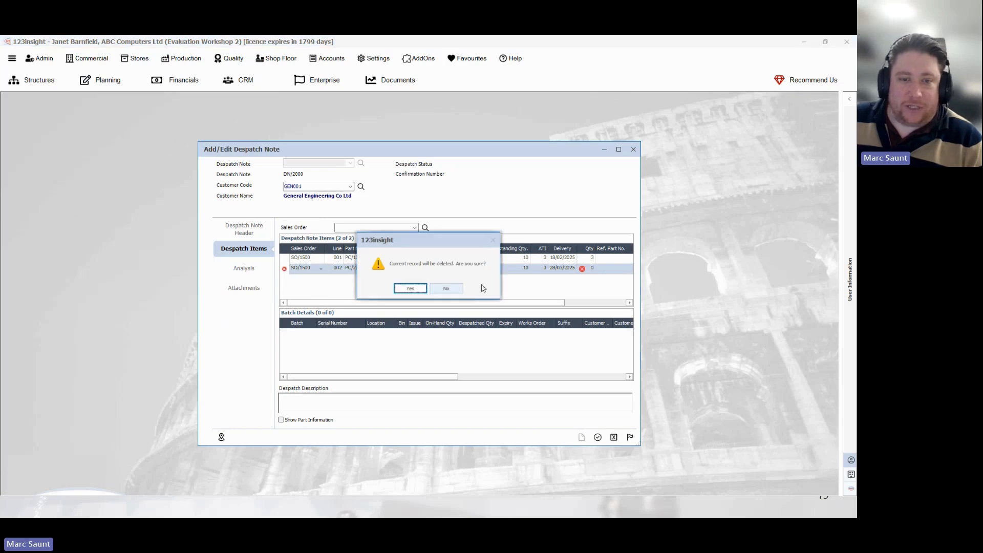
click(410, 289)
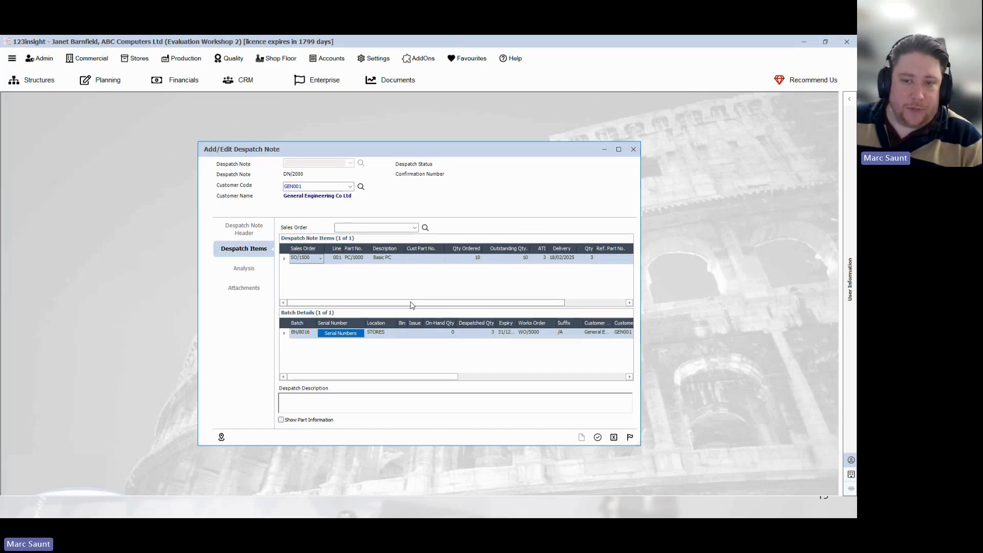
Step: Check the Basic PC line's quantities and the serial numbers for batch BN/8016, and submit and close the despatch note
drag(410, 305, 476, 304)
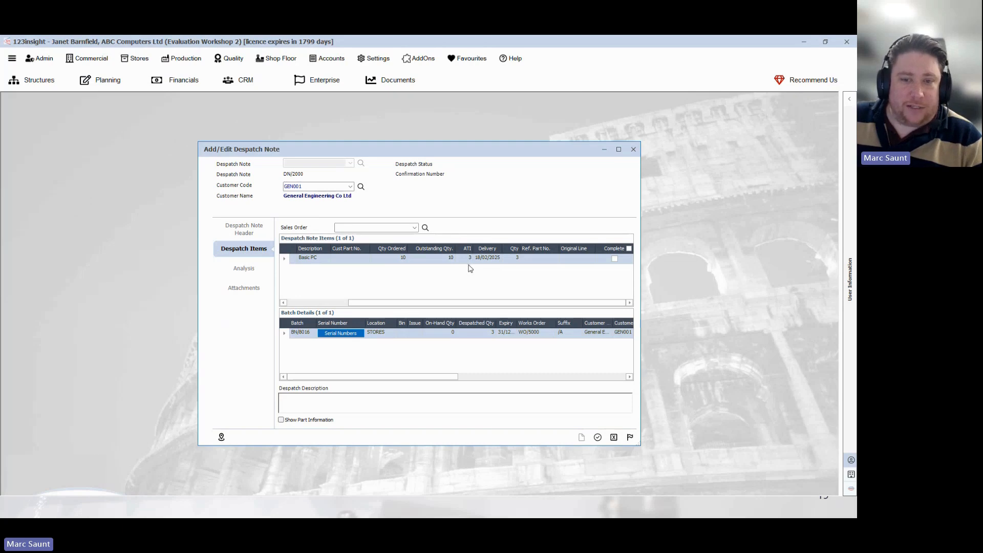
drag(489, 303, 425, 302)
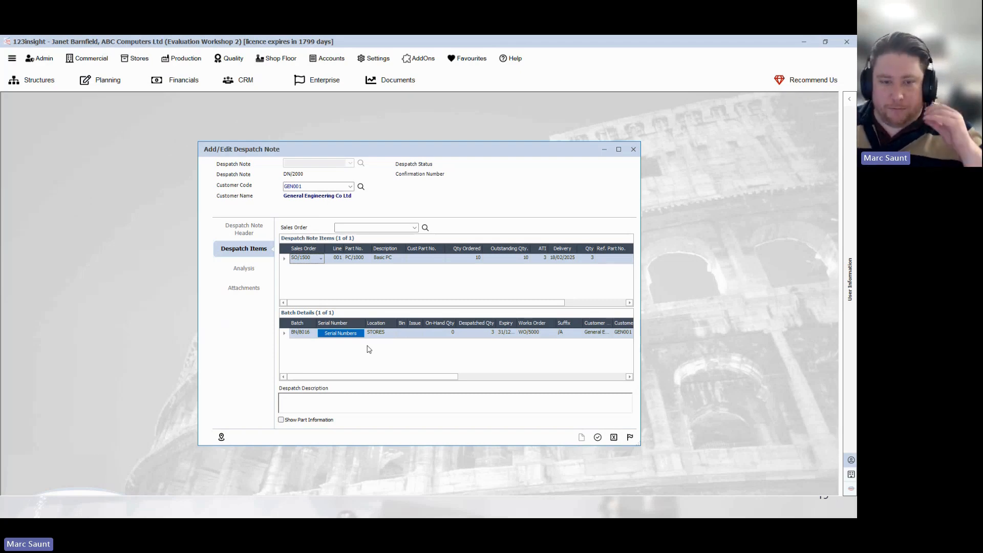
click(344, 334)
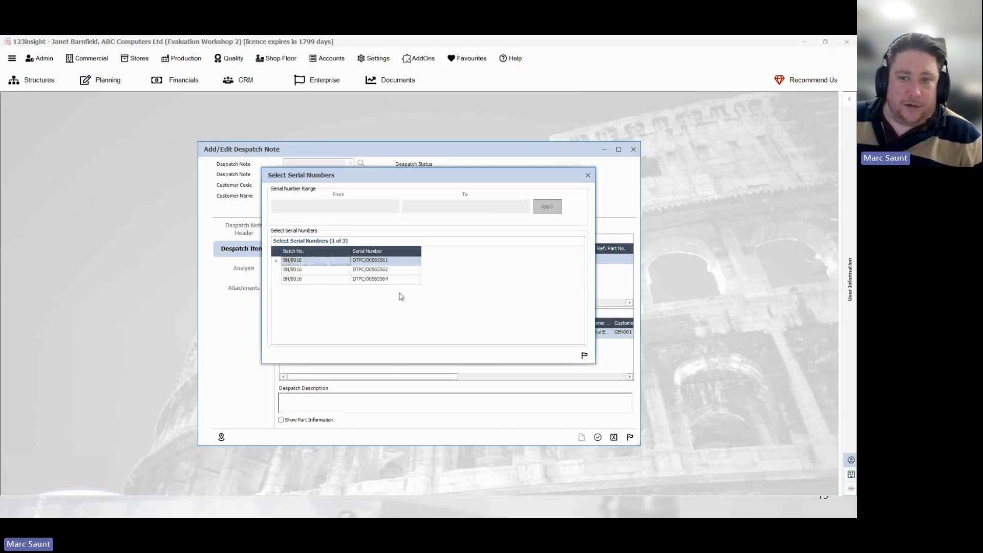
click(585, 355)
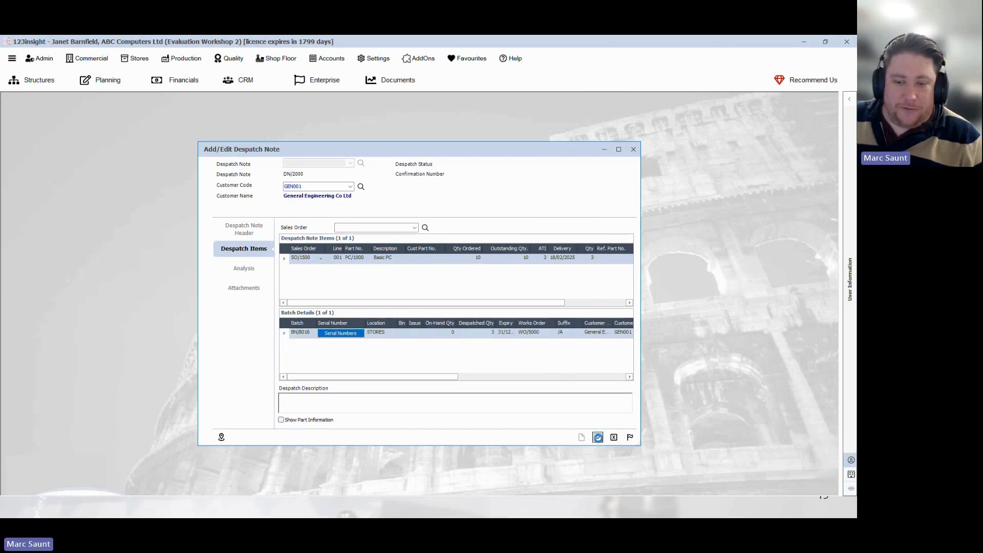
click(630, 436)
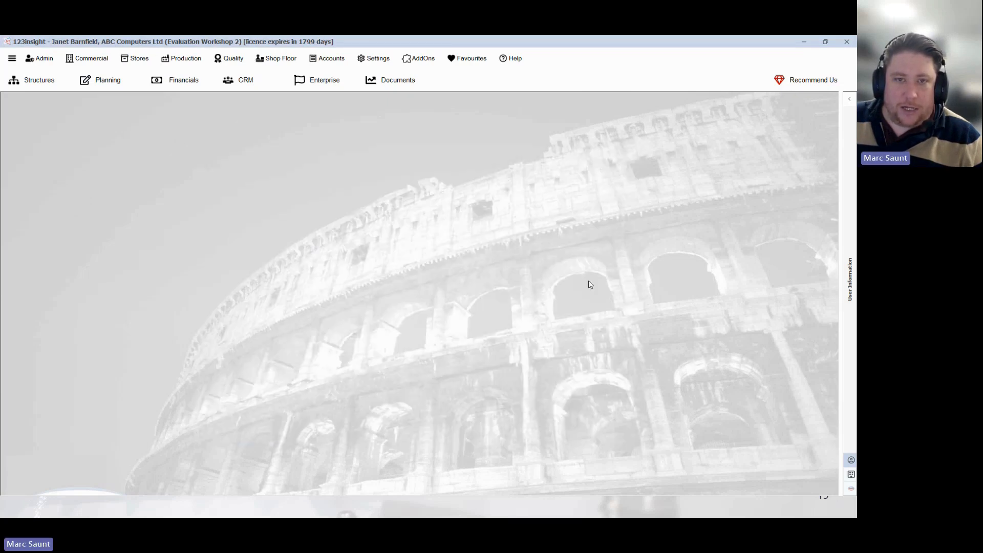
Step: Print the un-printed despatch note for General Engineering Co Ltd in Print Preview, review it and close the report
click(398, 77)
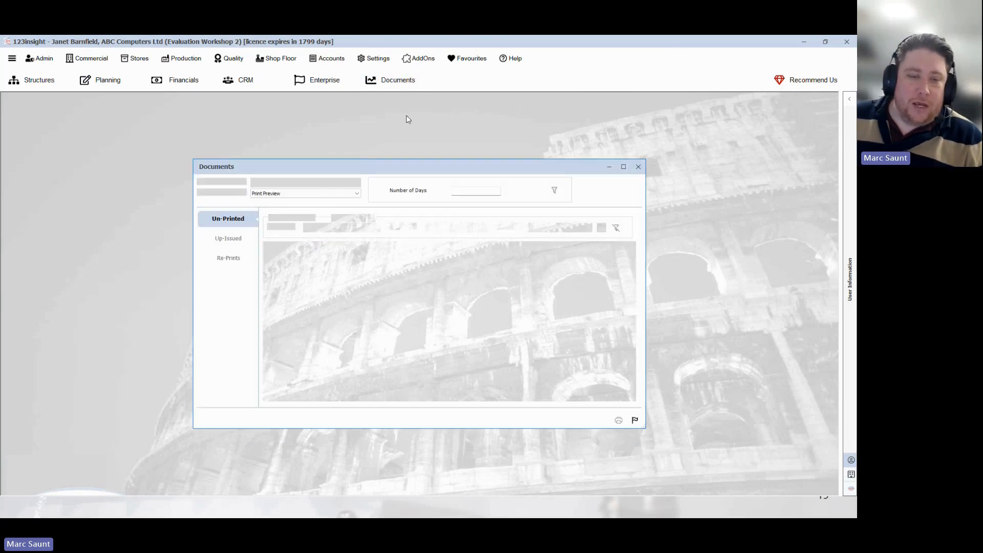
click(357, 183)
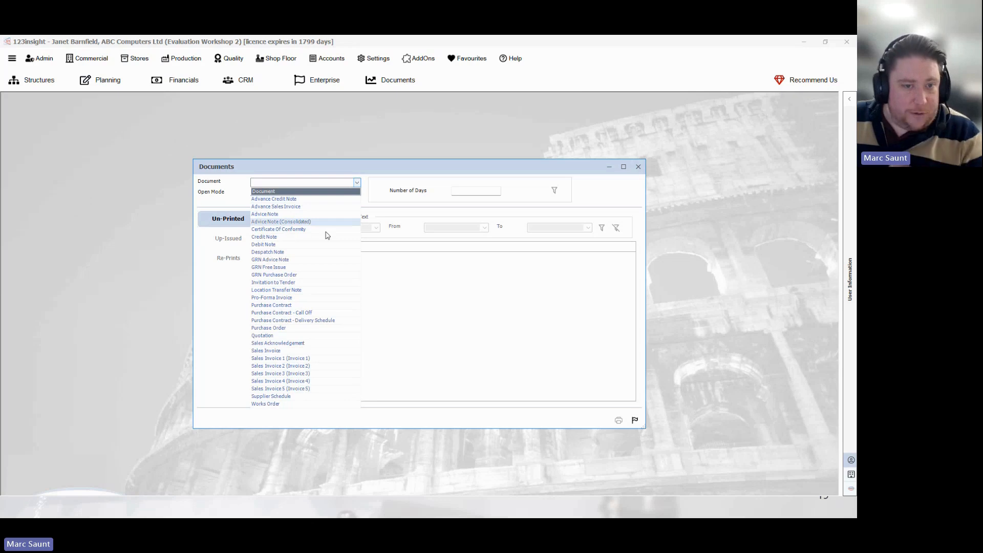
click(291, 253)
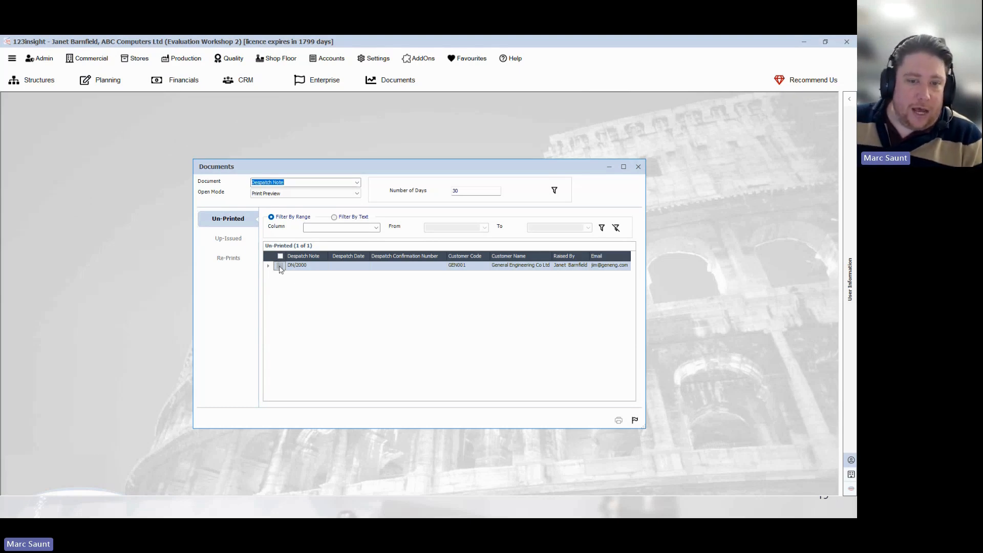
click(280, 266)
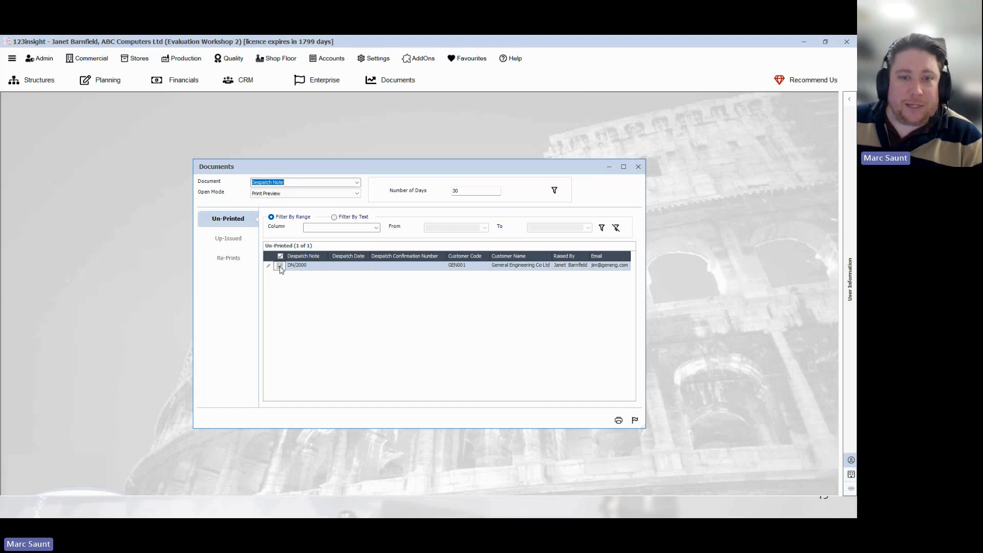
click(618, 420)
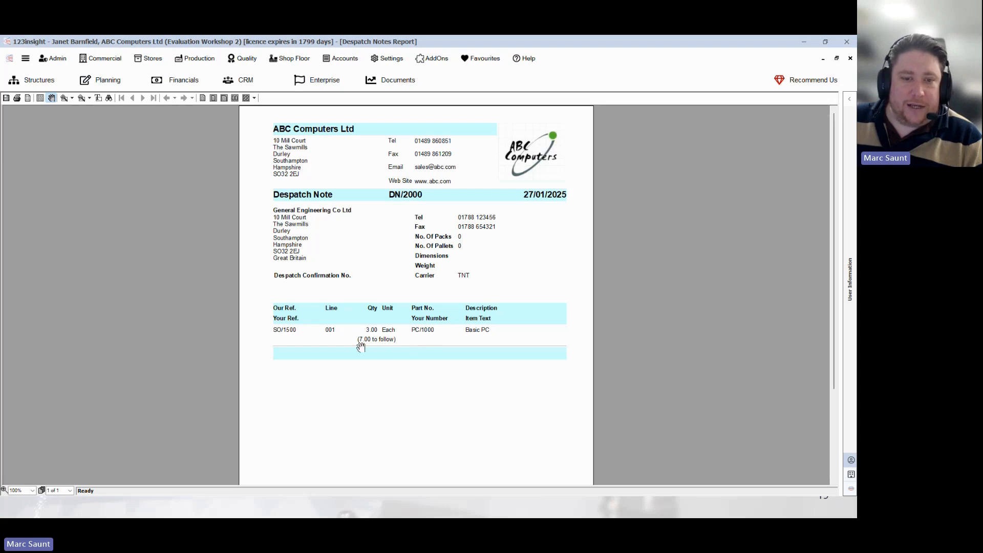
click(837, 59)
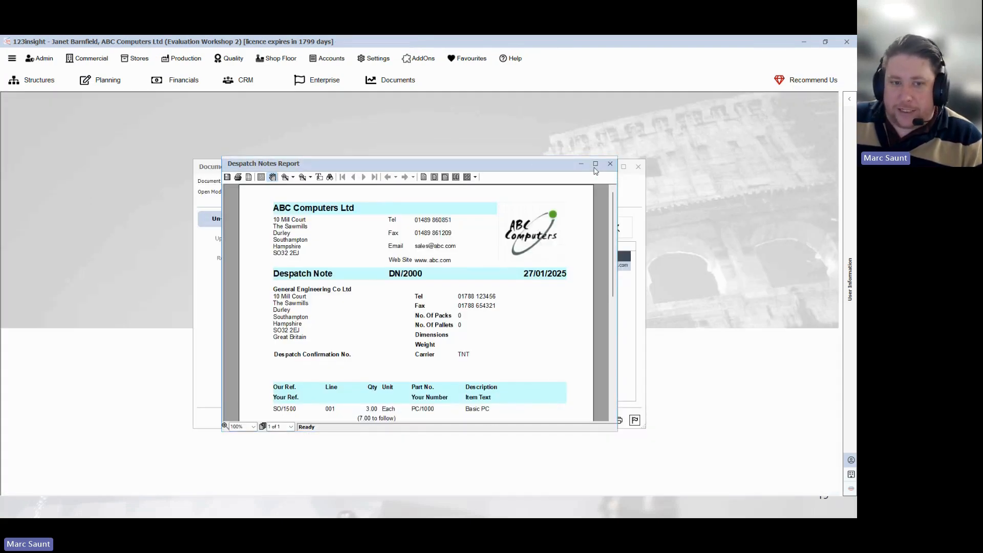
click(615, 167)
Step: Print the un-printed Certificate Of Conformity in Print Preview, review its serial numbers and sub-part batches, and close the report and documents window
click(356, 183)
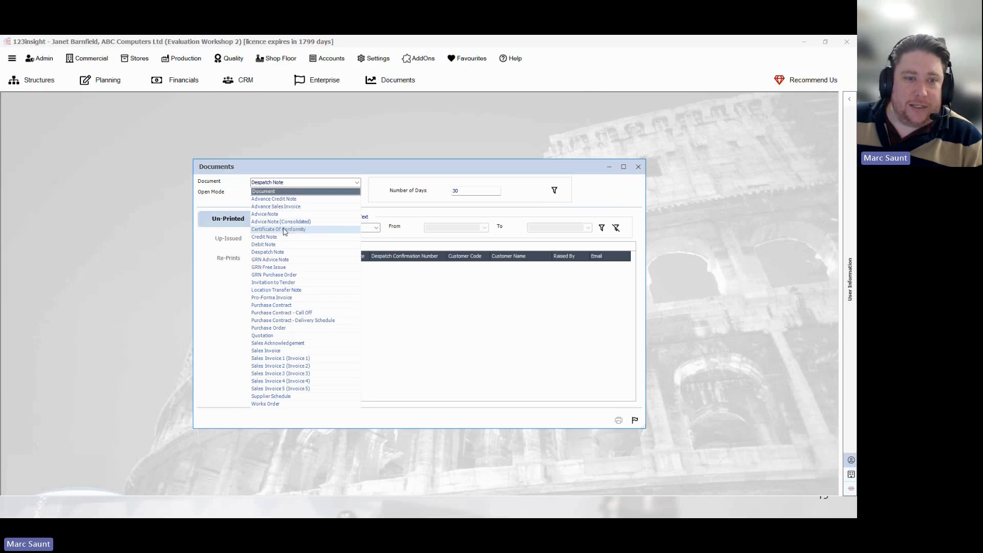
click(316, 230)
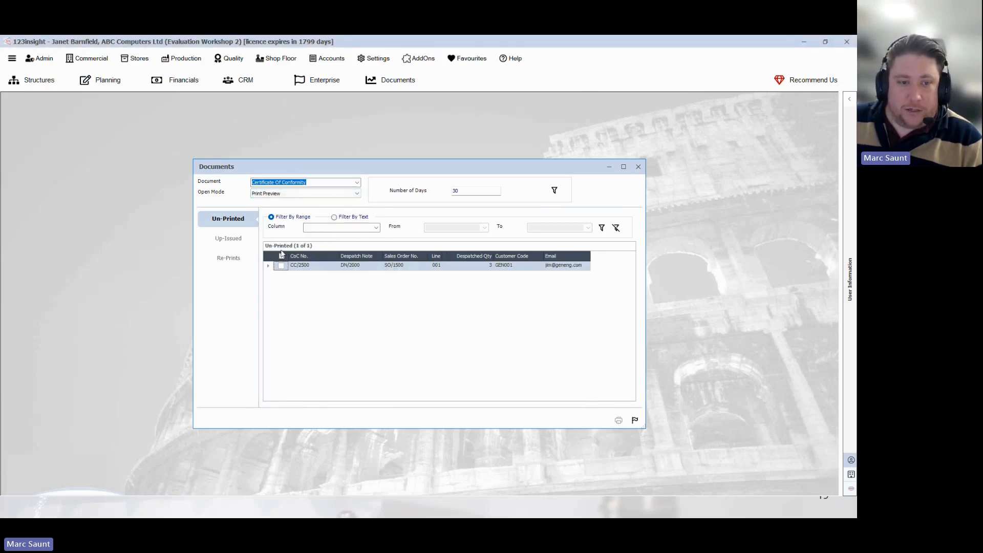
click(281, 265)
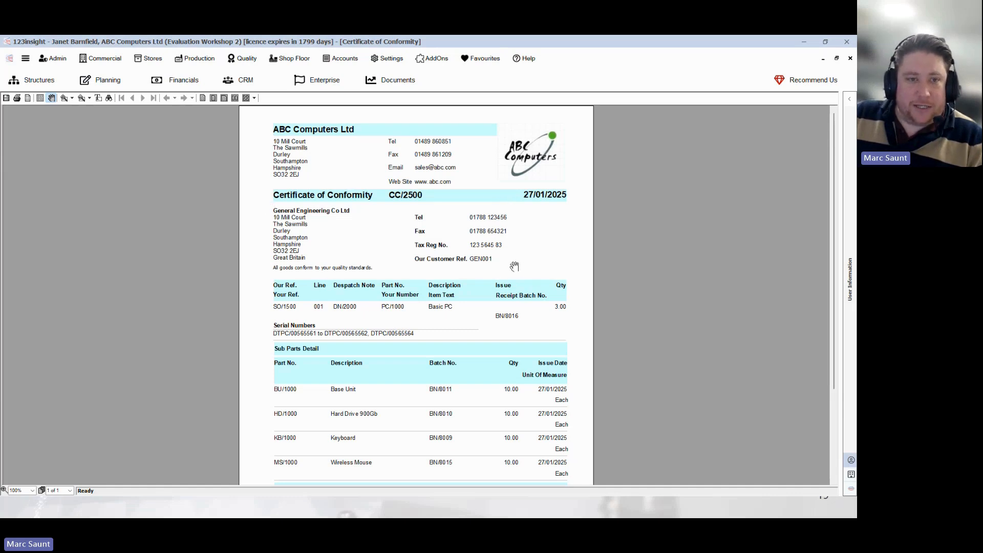
scroll(563, 264, down, 3)
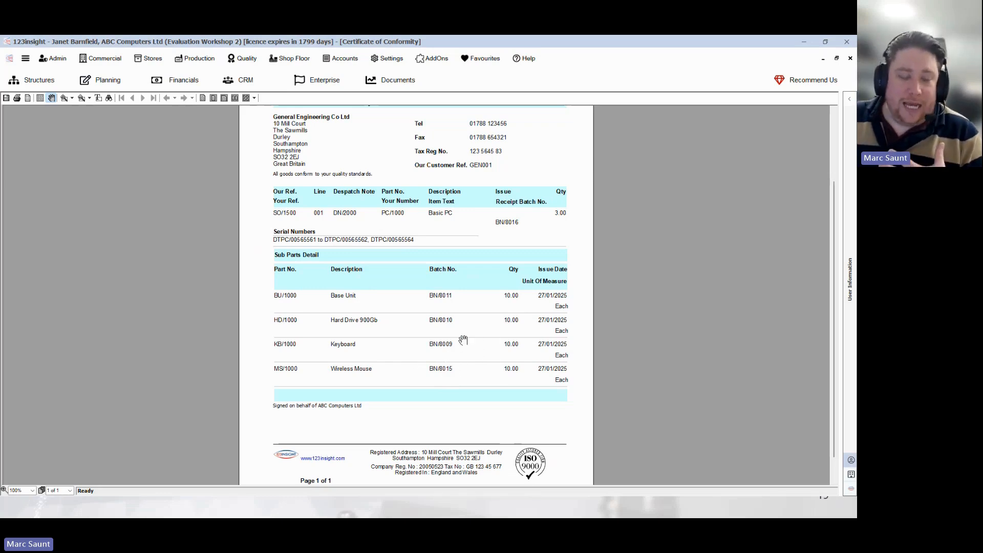
scroll(458, 326, up, 3)
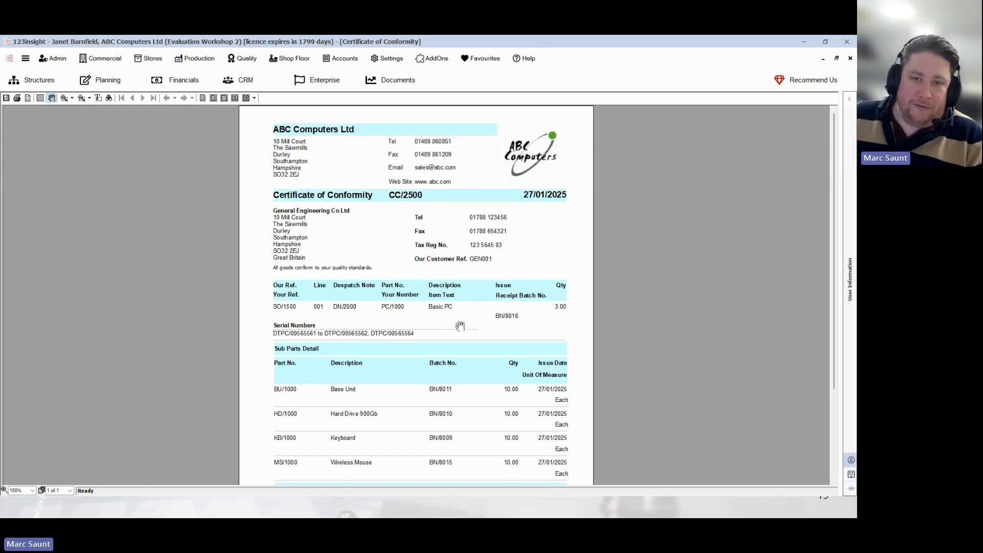
click(837, 59)
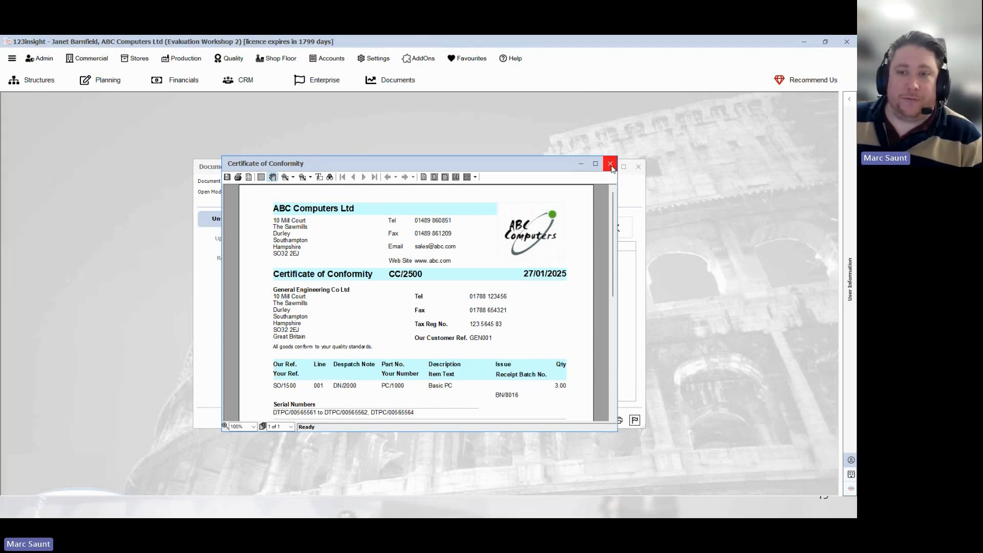
click(610, 164)
click(639, 168)
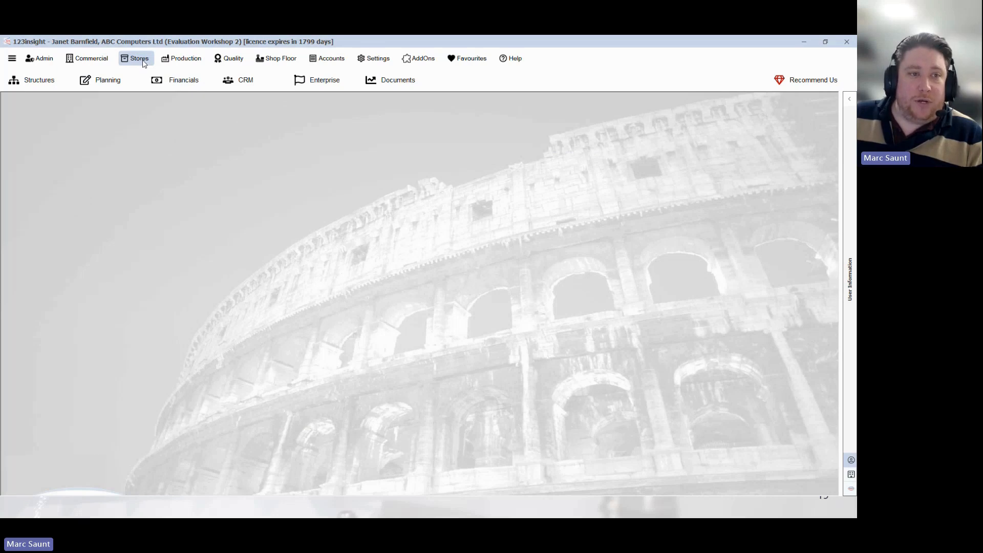
click(144, 63)
mouse_move(187, 143)
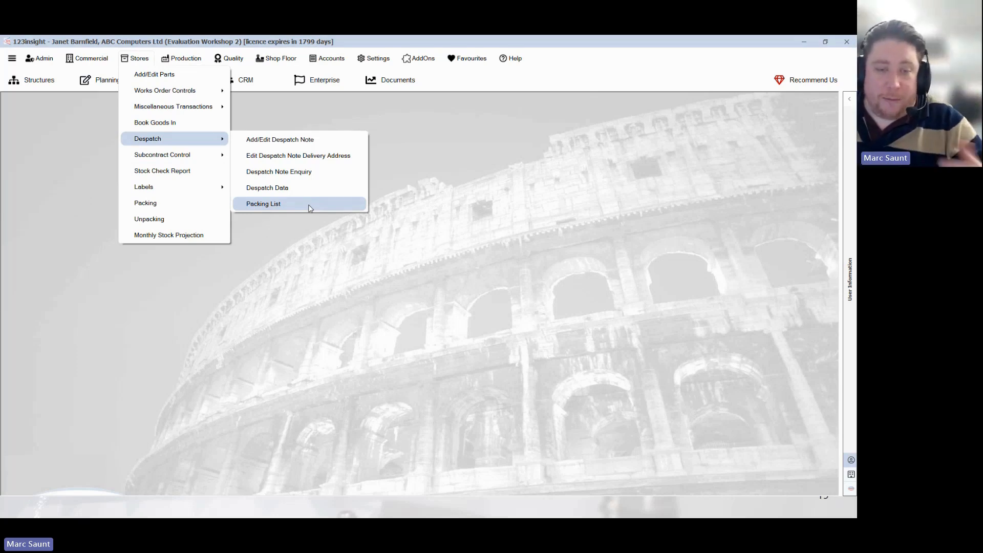
click(479, 183)
Step: Run a Full Batch Trace Enquiry on part PC/1000, batch BN/8016, and examine its component parts, batch numbers and quantities used
mouse_move(241, 60)
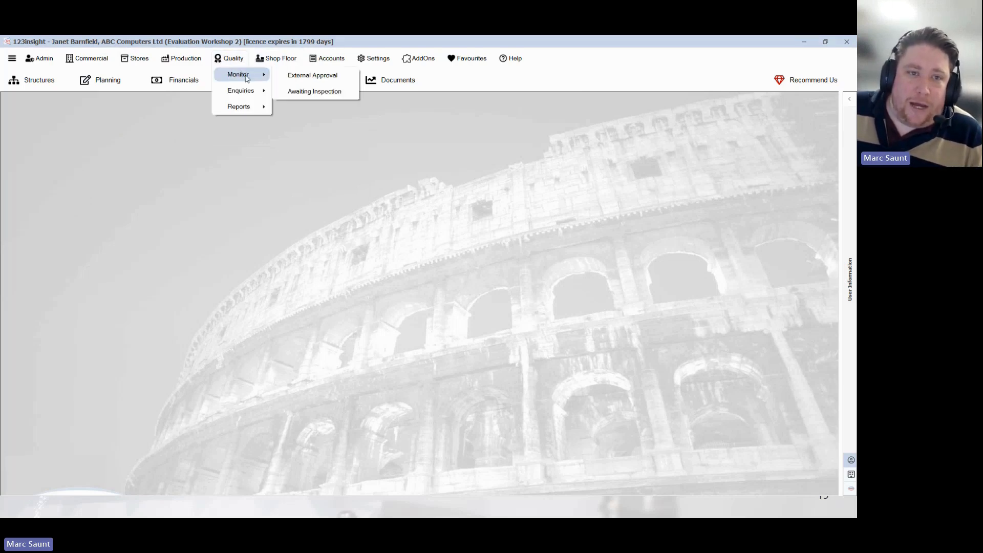
mouse_move(251, 92)
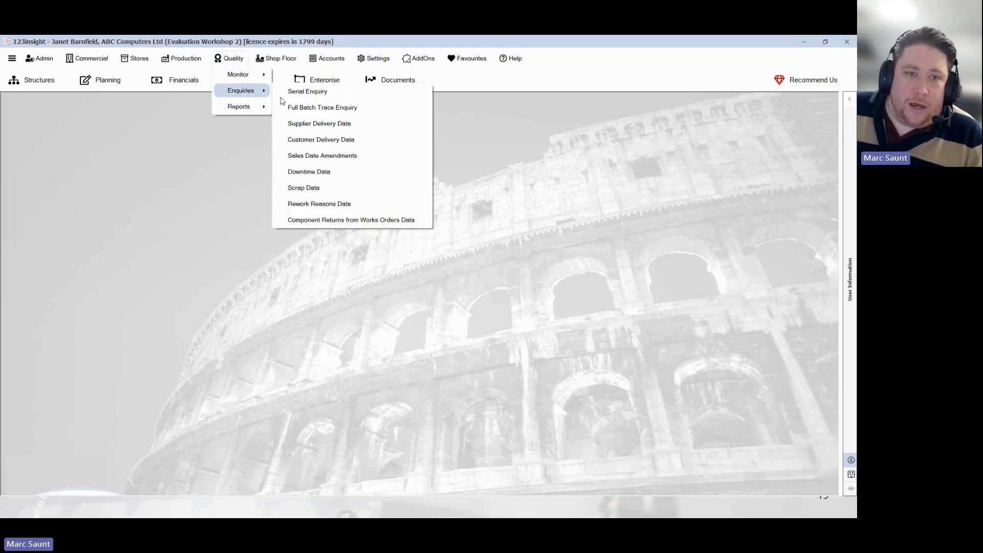
click(369, 110)
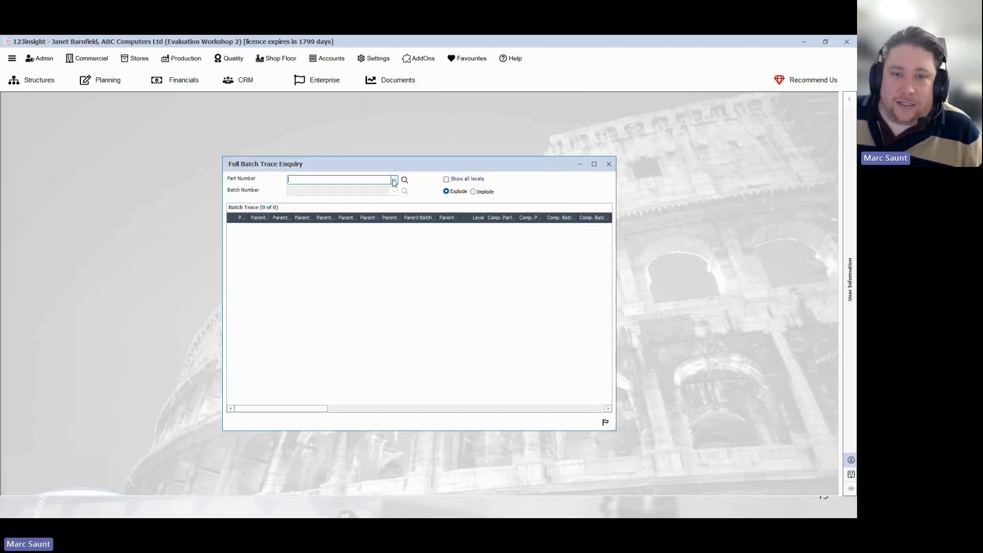
click(394, 181)
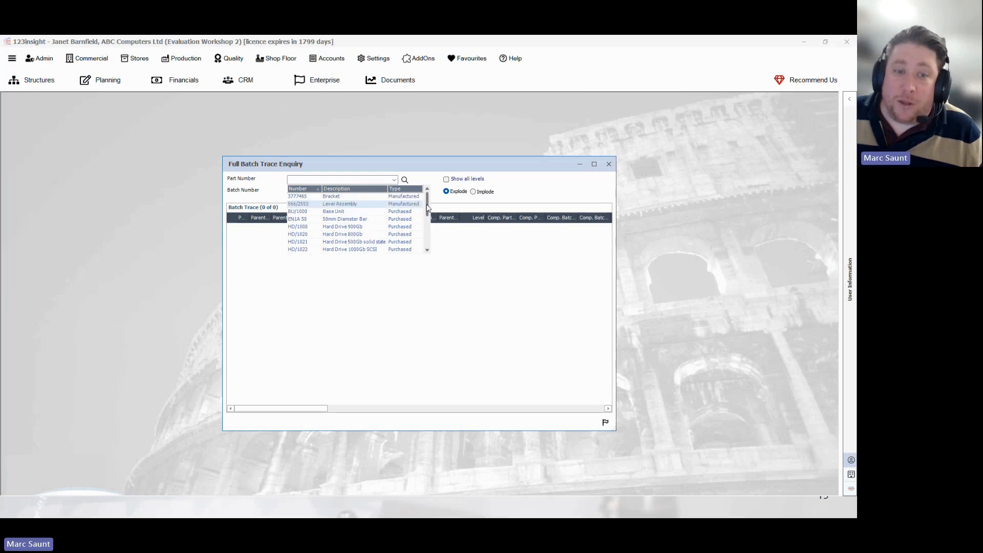
drag(426, 205, 426, 236)
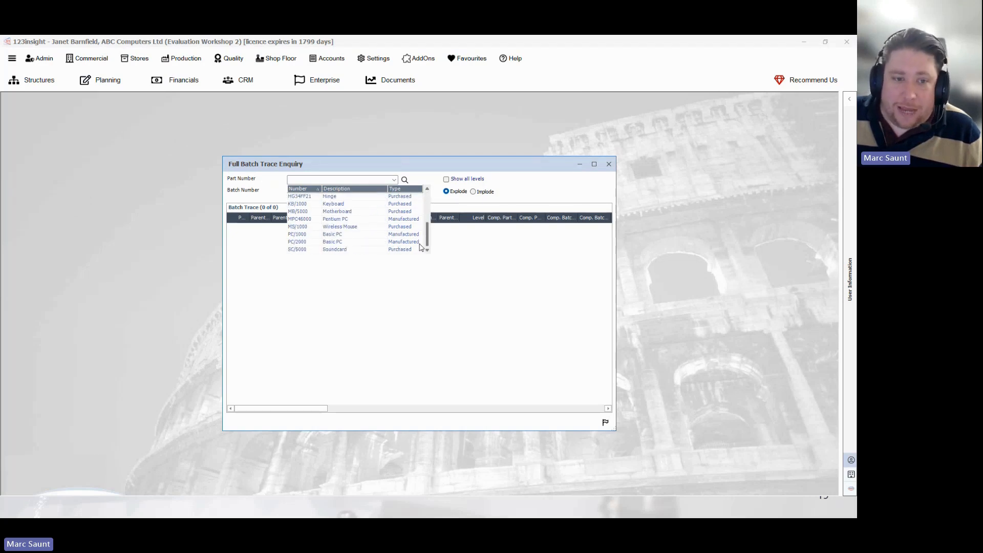
click(338, 235)
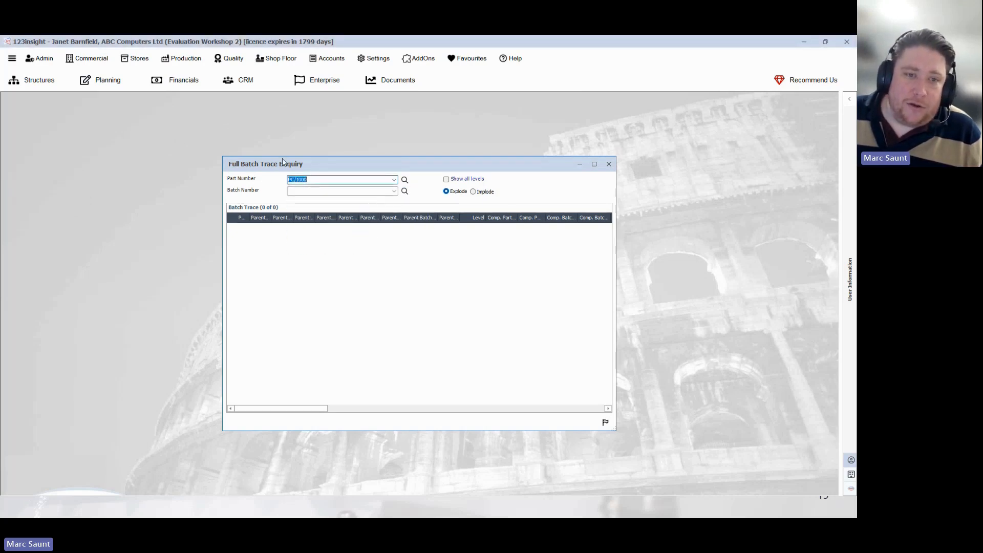
click(394, 191)
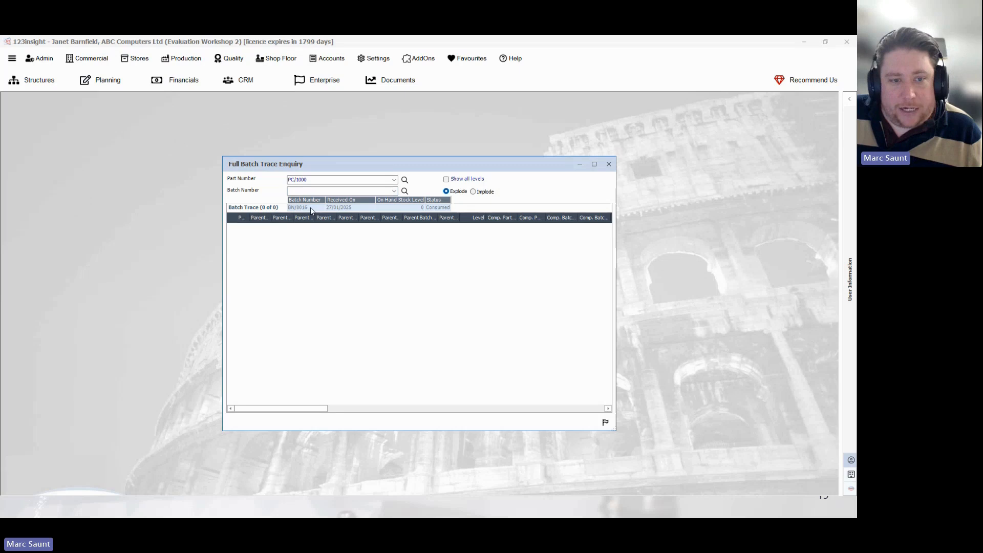
click(299, 208)
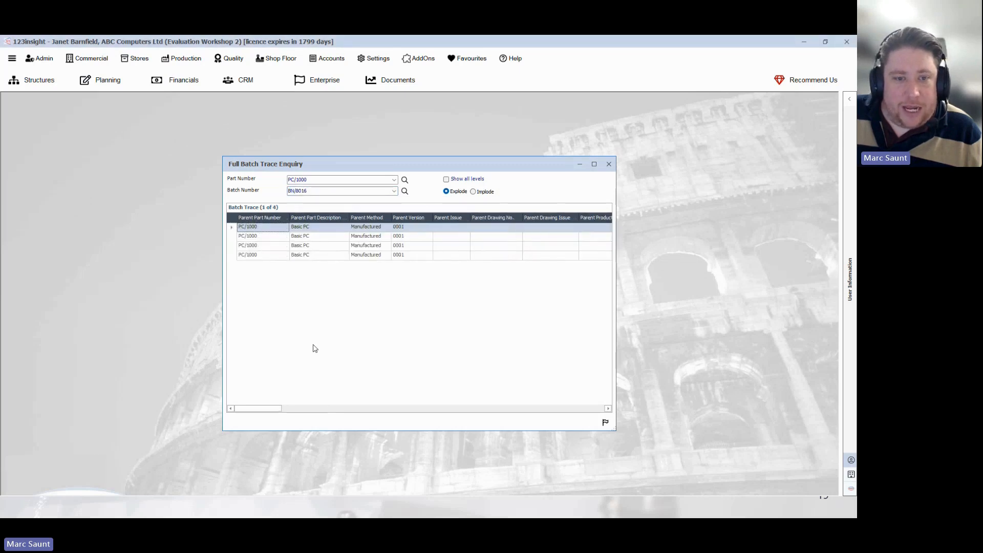
drag(268, 408, 331, 418)
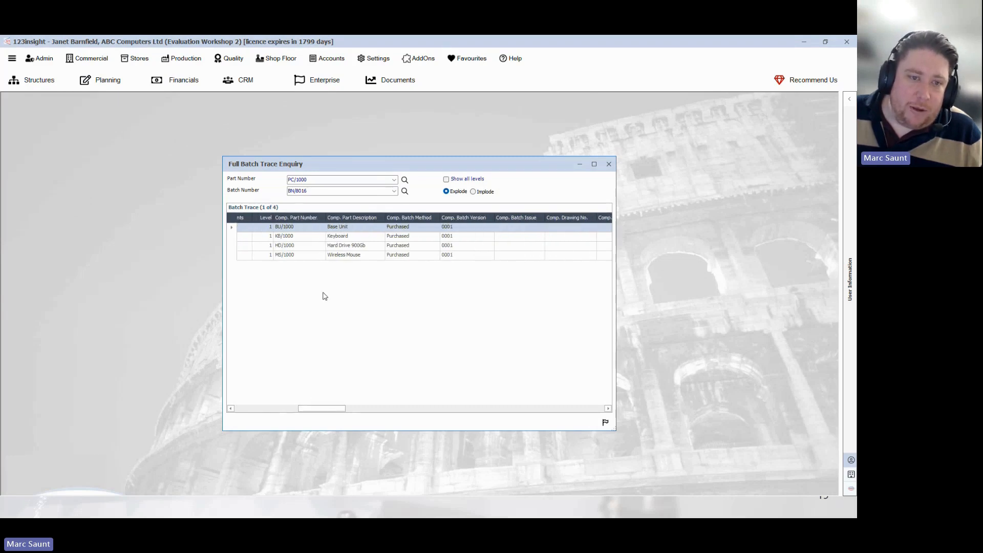
drag(336, 408, 383, 413)
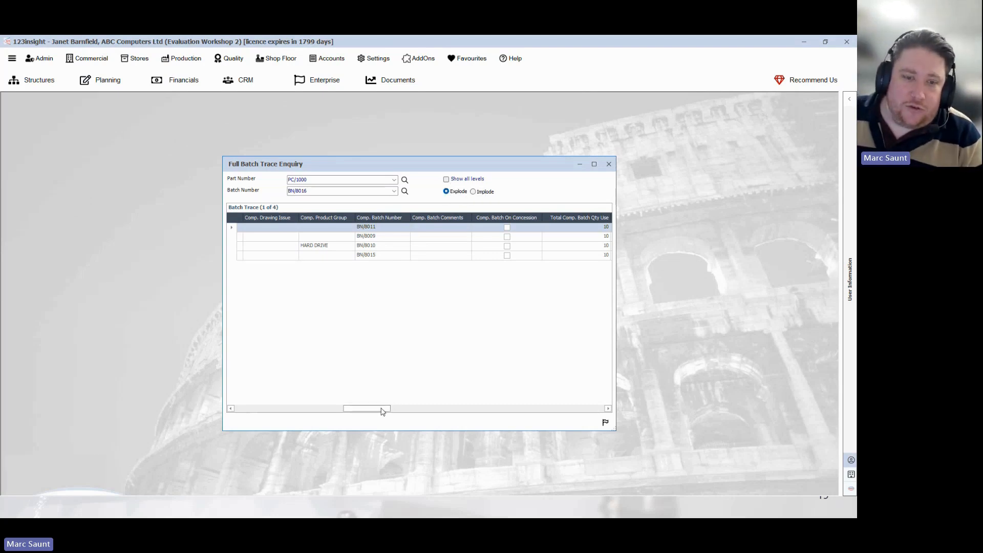
mouse_move(383, 413)
mouse_down()
mouse_move(320, 410)
mouse_move(247, 383)
mouse_up()
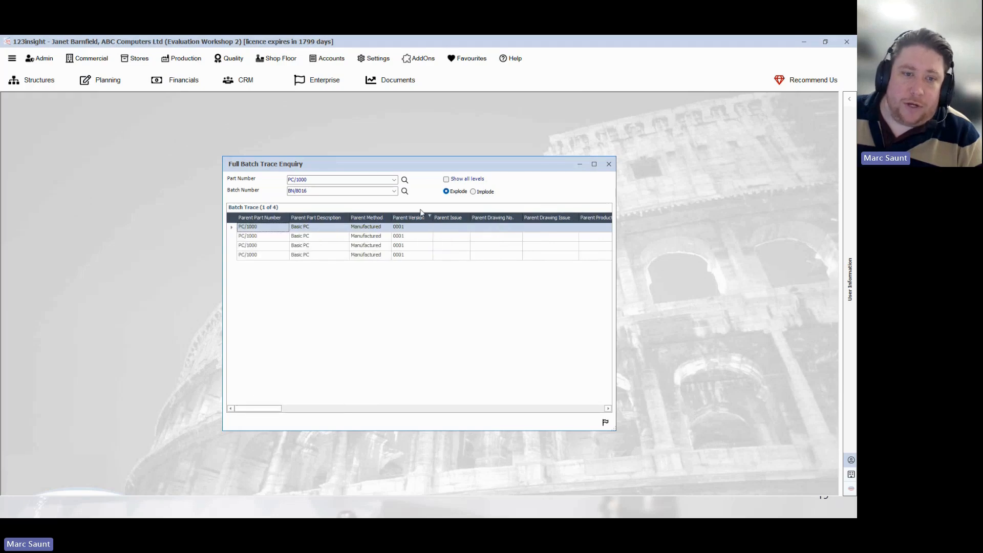
Step: Trace part MS/1000, batch BN/8015, up to its parent part and parent batch, and close the batch trace enquiry
click(394, 180)
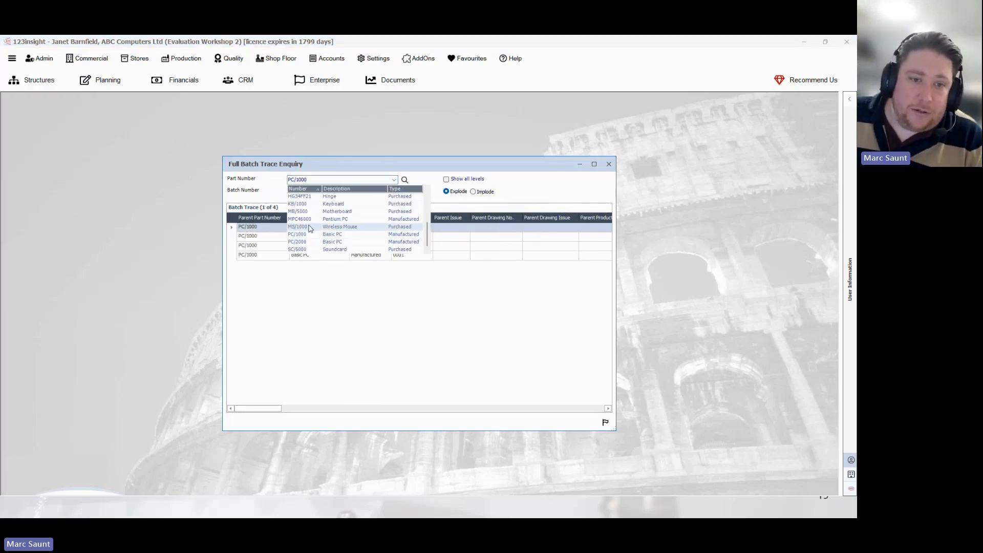
click(309, 229)
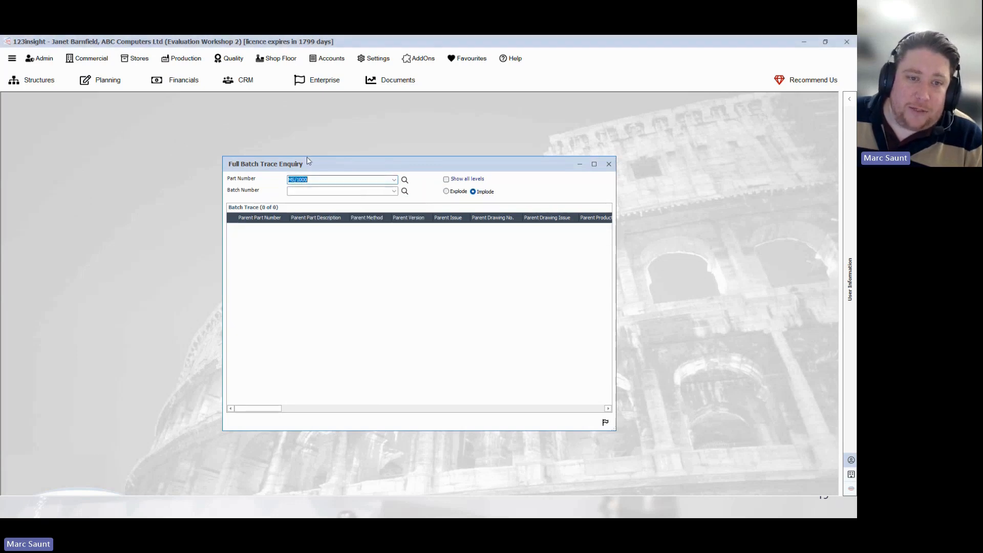
click(395, 191)
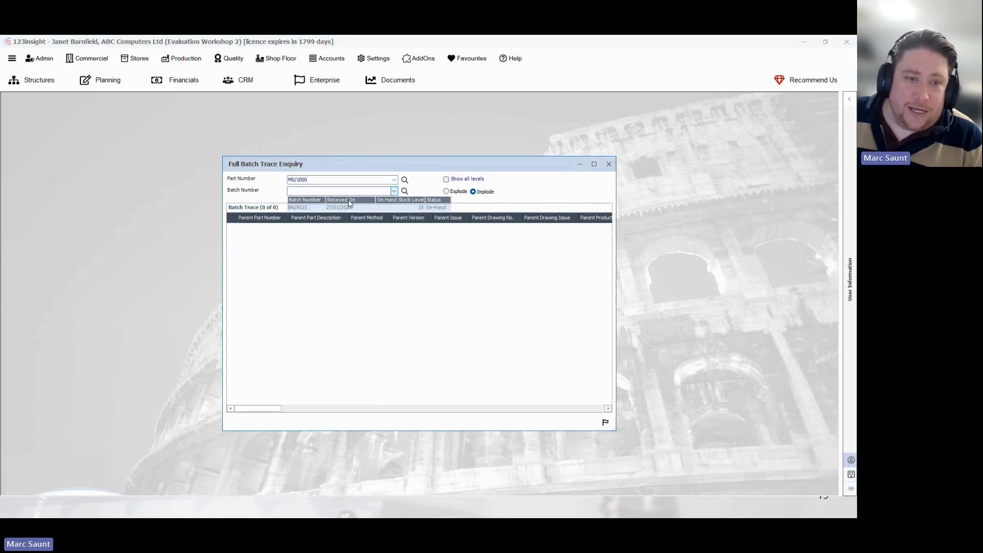
click(314, 209)
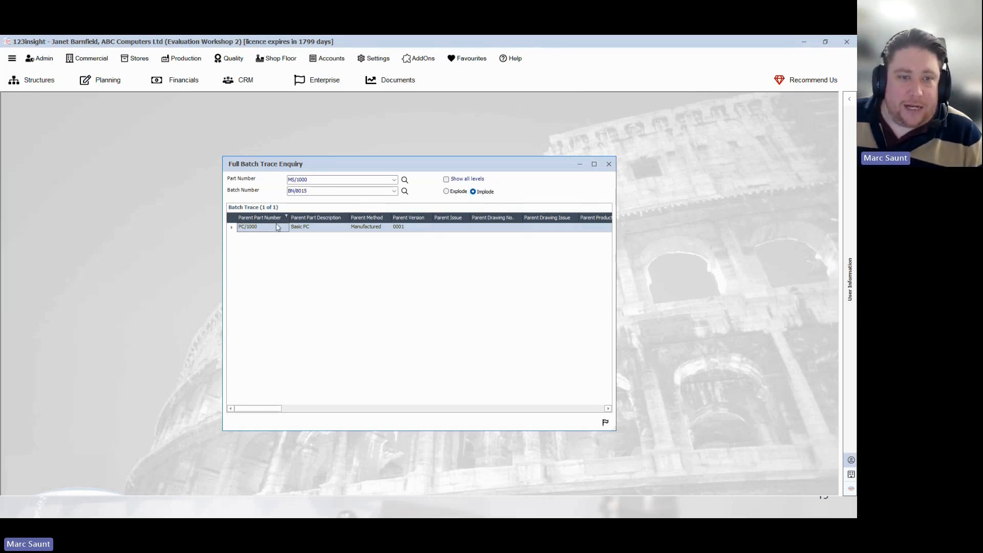
drag(271, 410, 310, 410)
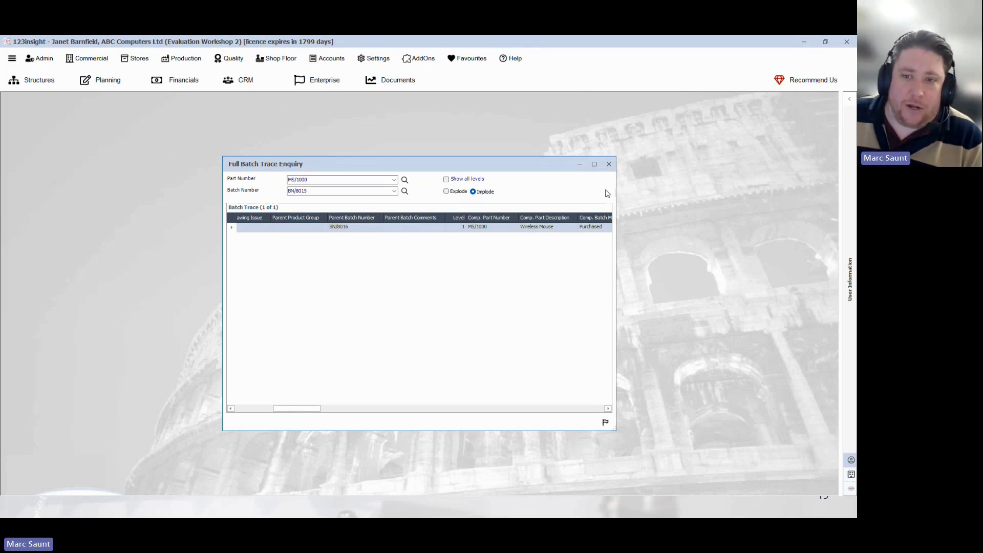
click(609, 164)
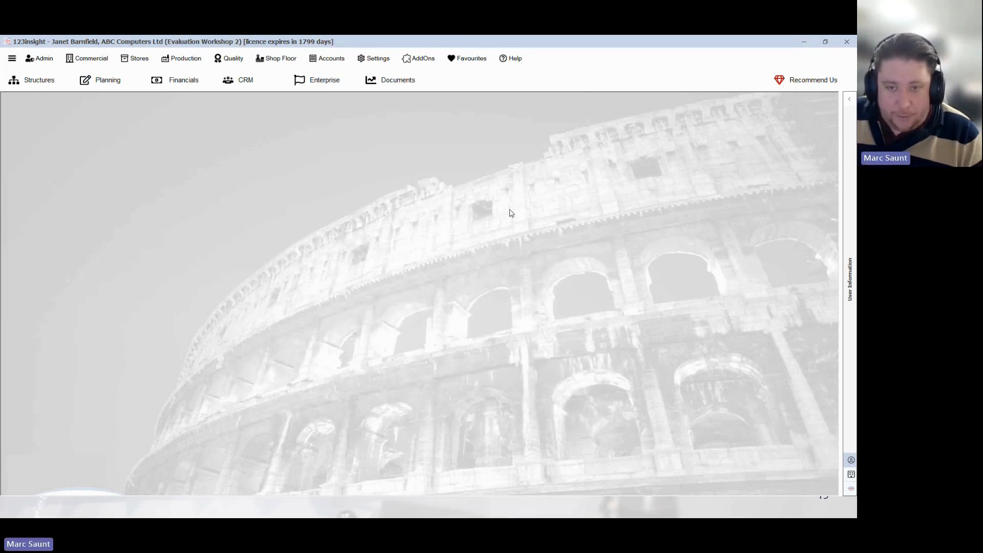
Step: Switch to the Evaluation Workshop Deck 2025 slide show in PowerPoint
key(super+Tab)
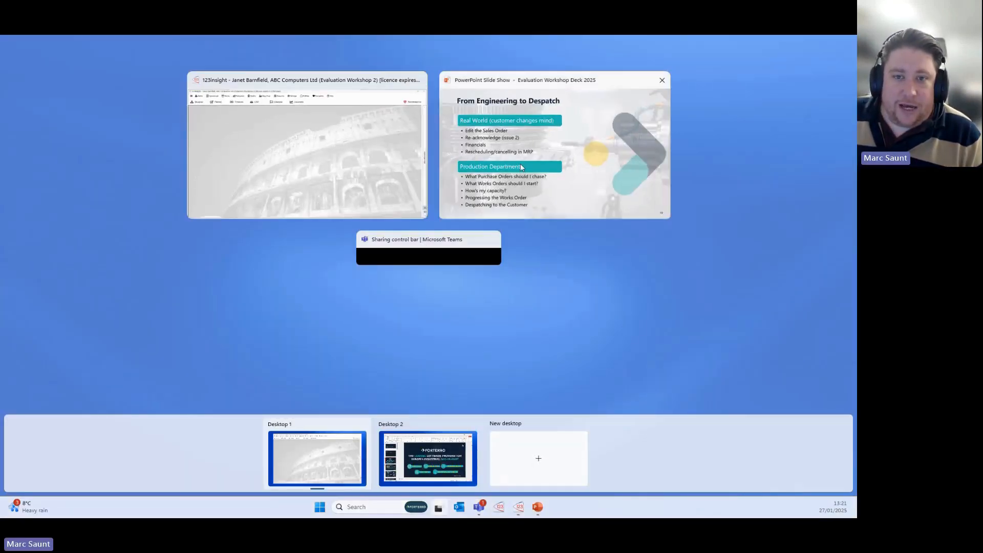